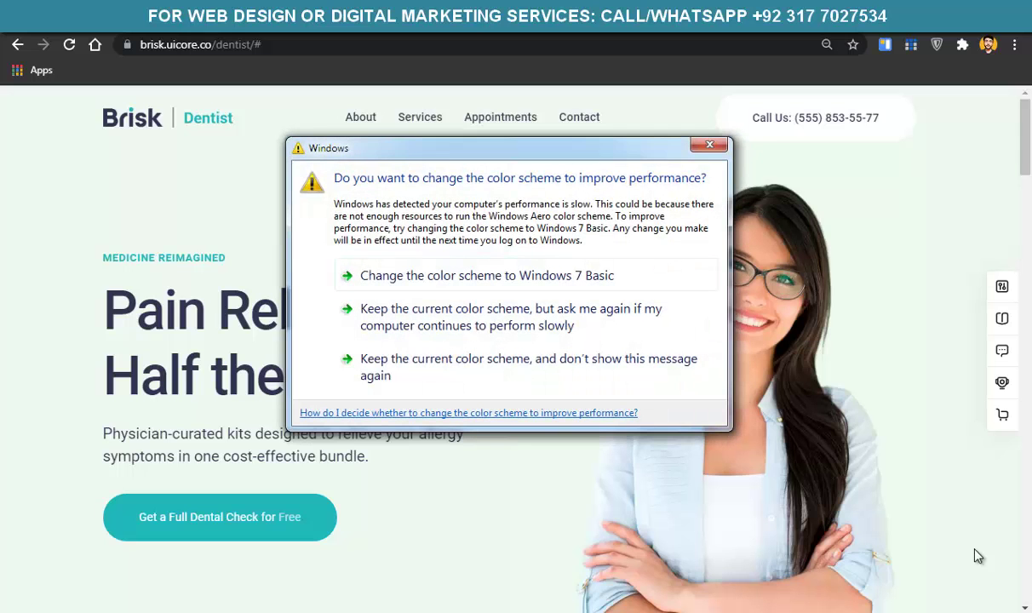
Step: Switch Windows to the Windows 7 Basic colour scheme to clear the performance warning
left_click(668, 275)
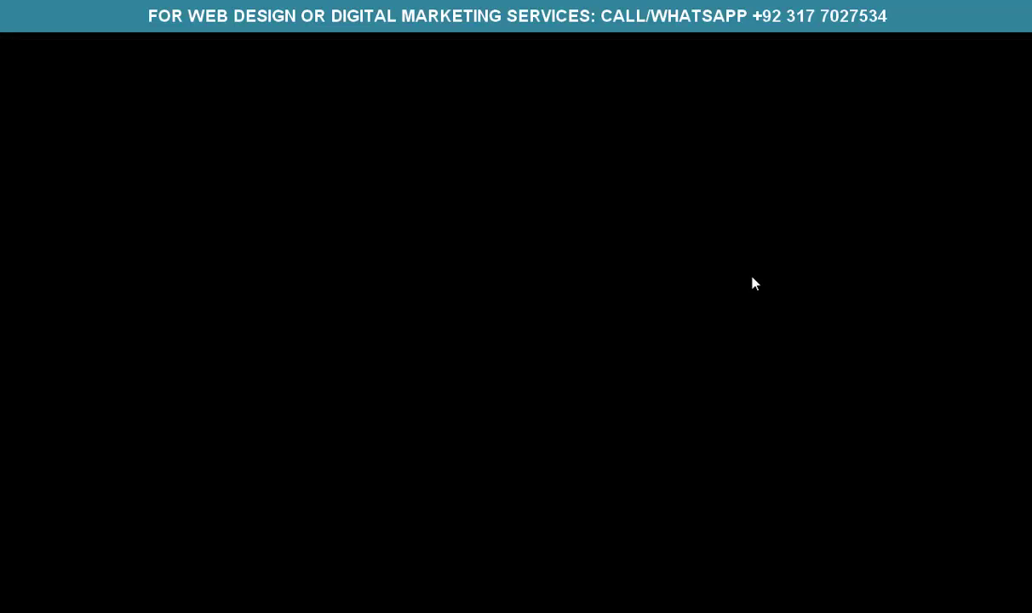
scroll(1028, 152, "down", 2)
scroll(1028, 149, "up", 2)
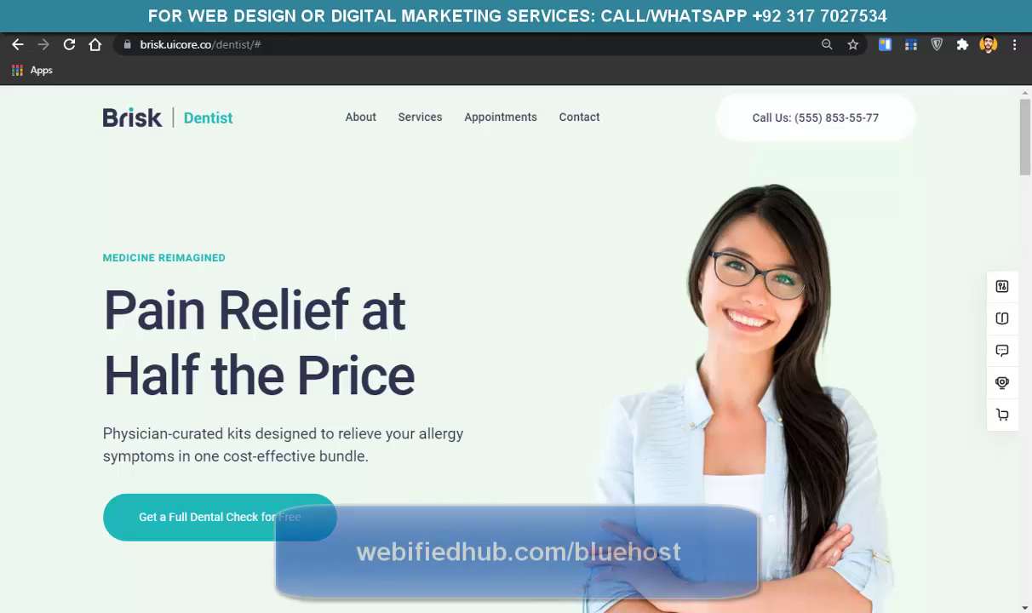
Step: Load webifiedhub.com/bluehost in a new browser tab
key("ctrl+t")
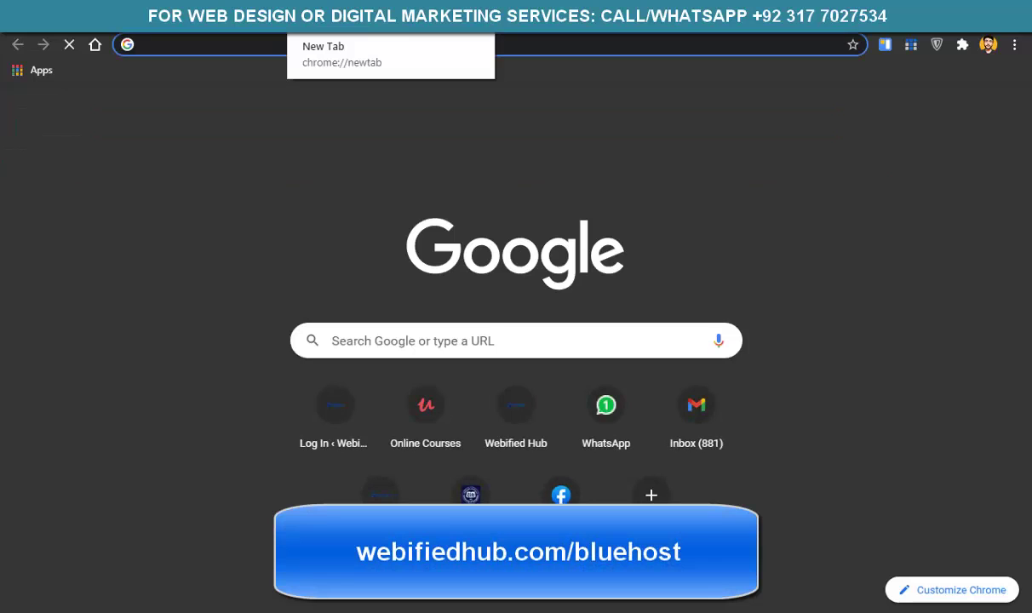
type("webifie")
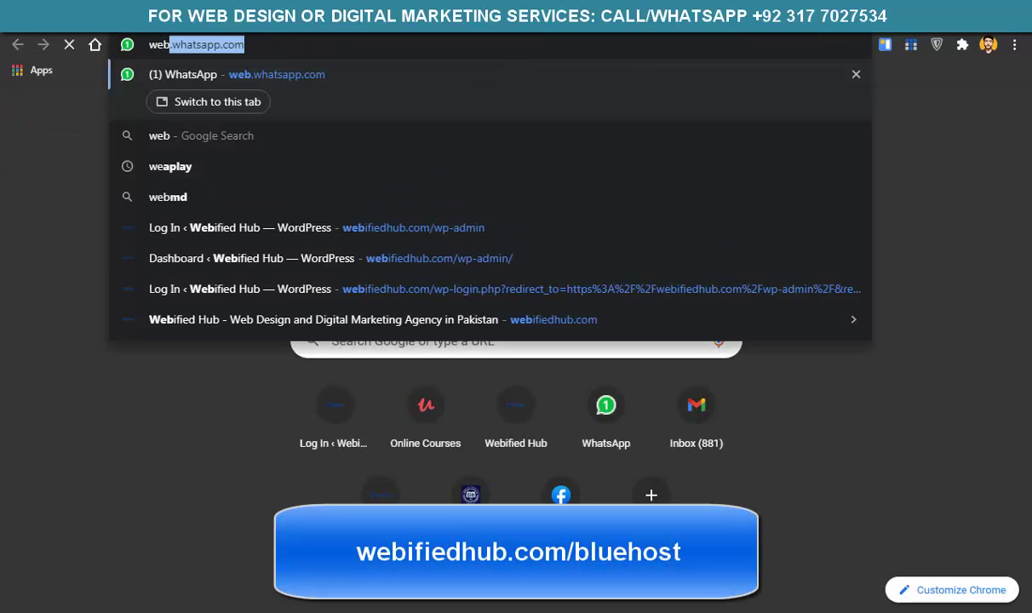
key("BackSpace")
type("dhub.com/")
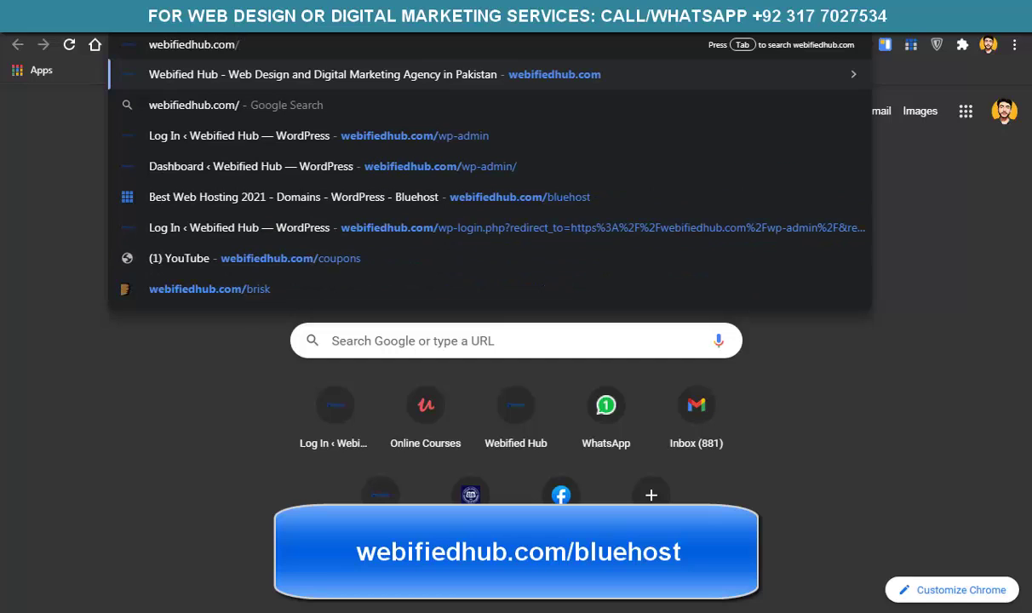
type("bluehost")
key("Return")
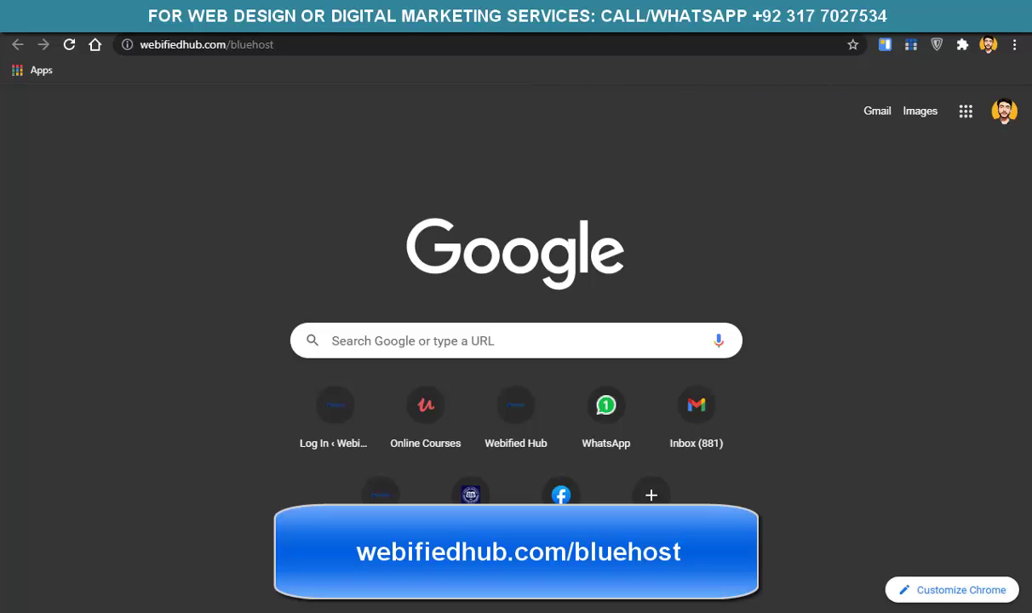
key("Return")
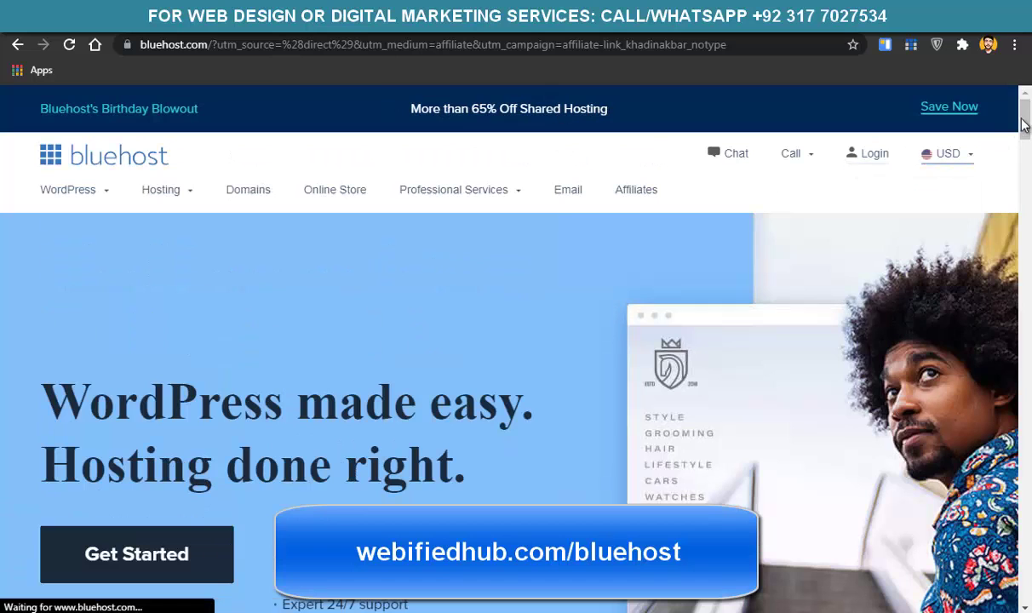
Step: Highlight the regular $8.99 price and go to the shared hosting plans via Get Started
scroll(1028, 128, "down", 1)
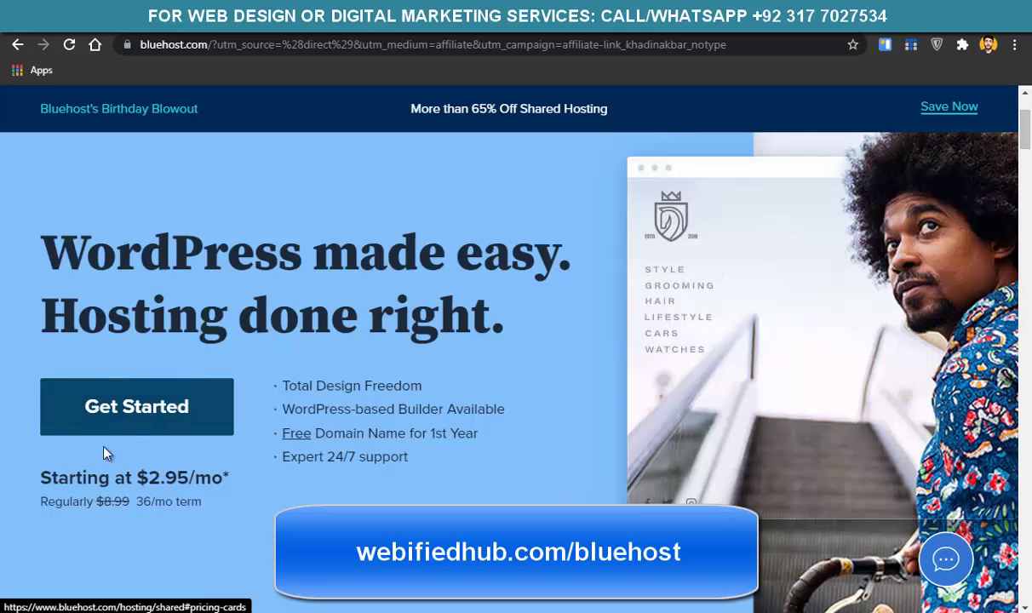
double_click(115, 501)
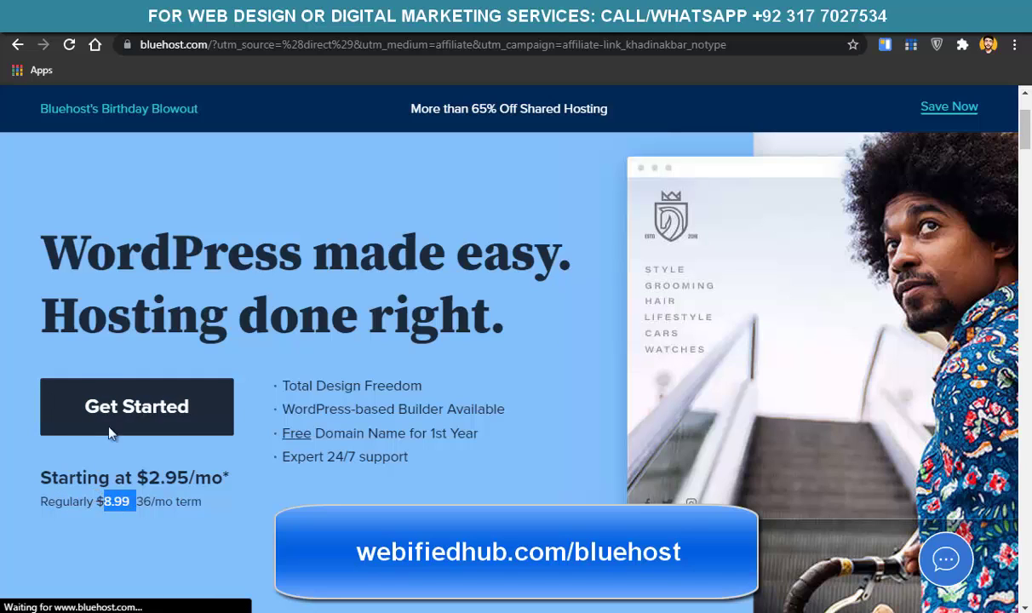
left_click(204, 408)
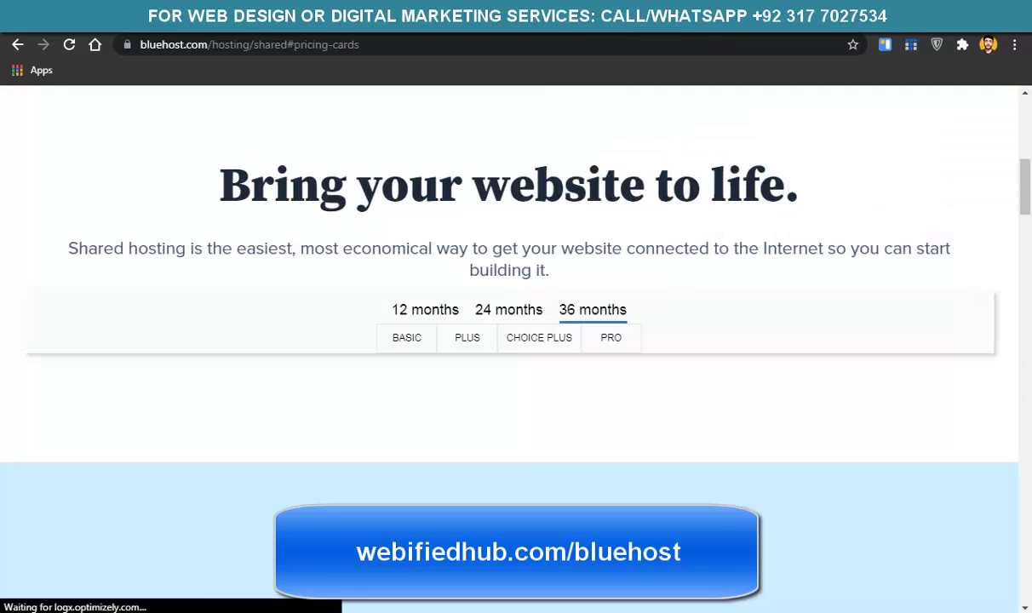
mouse_move(1024, 172)
left_mouse_down()
mouse_move(1023, 262)
mouse_move(1026, 192)
left_mouse_up()
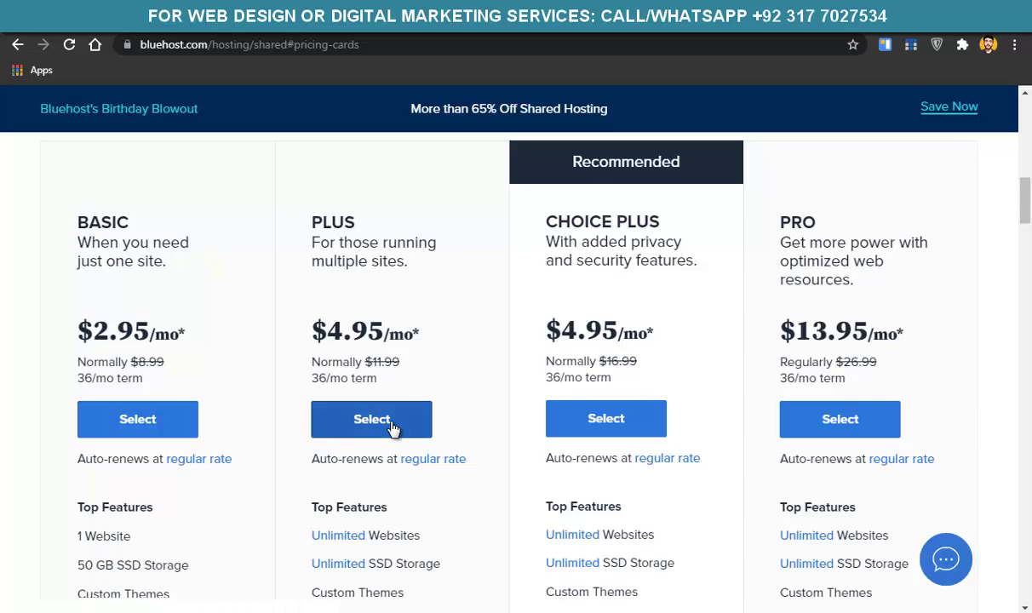
triple_click(101, 332)
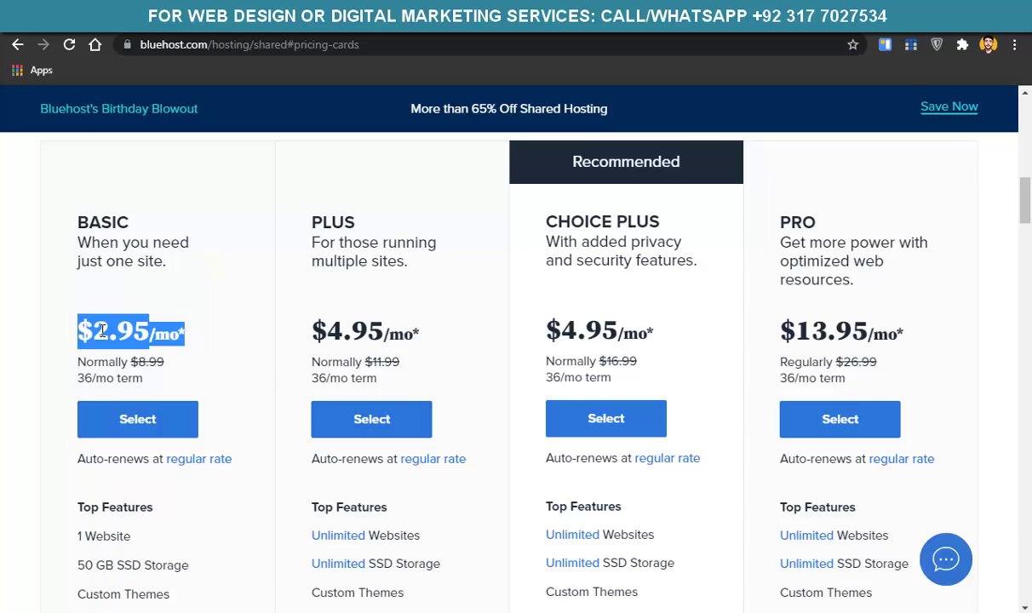
triple_click(330, 328)
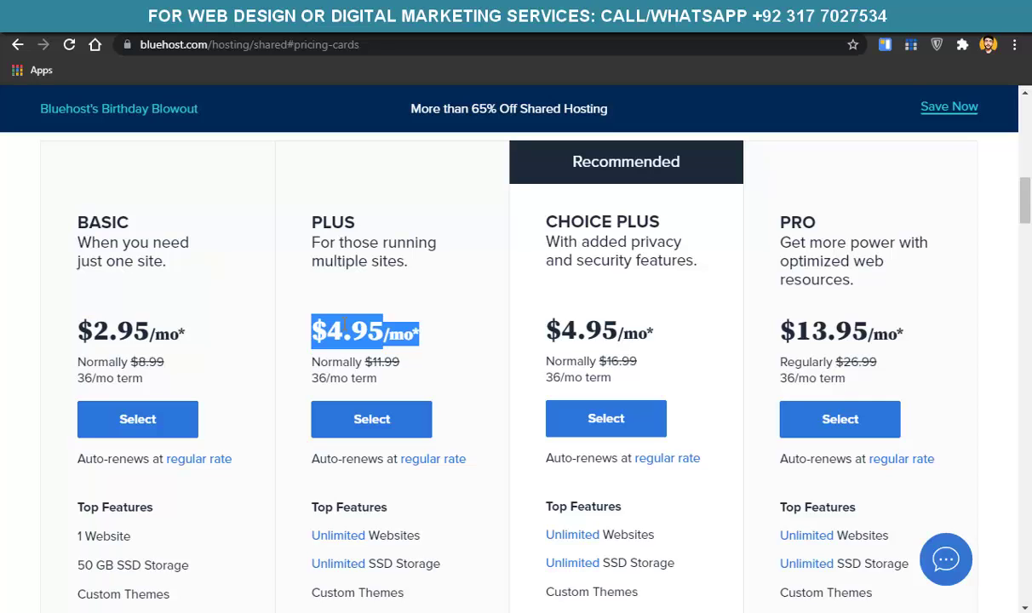
triple_click(344, 324)
triple_click(107, 328)
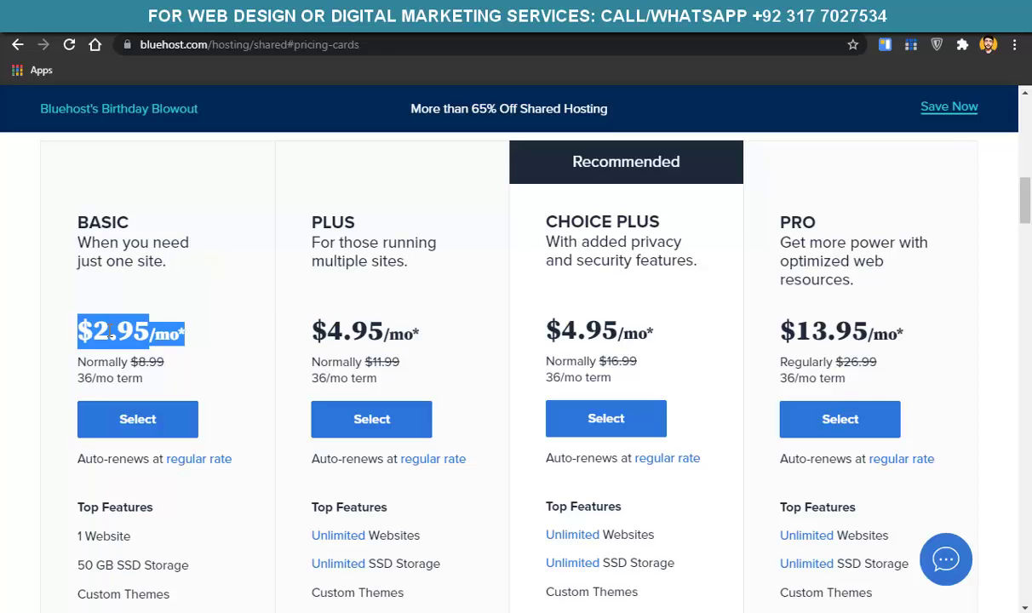
left_click_drag(1025, 200, 1027, 107)
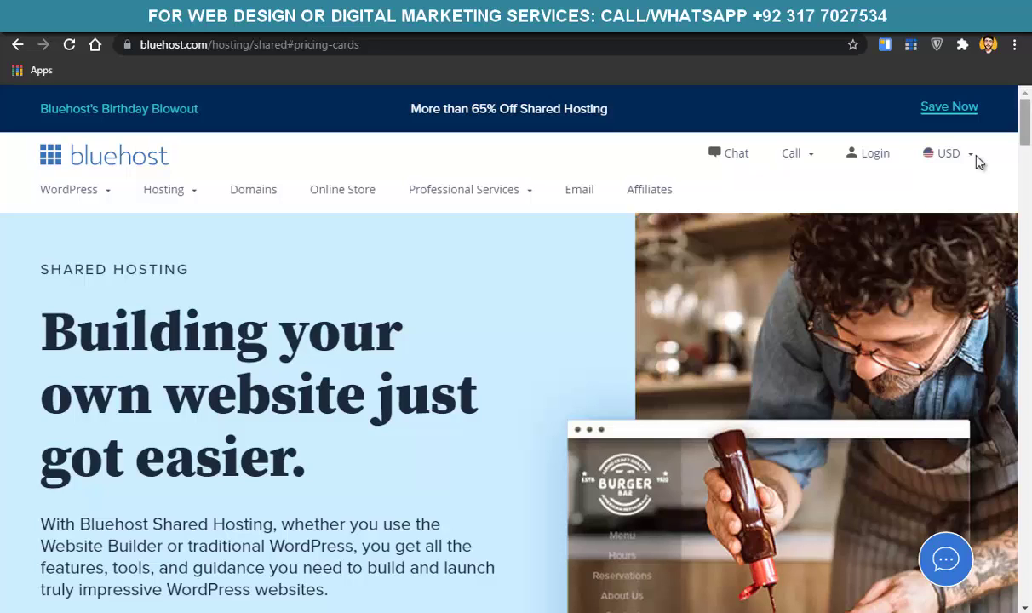
Step: Select the Choice Plus plan at $4.95/mo on the 36-month term
mouse_move(734, 194)
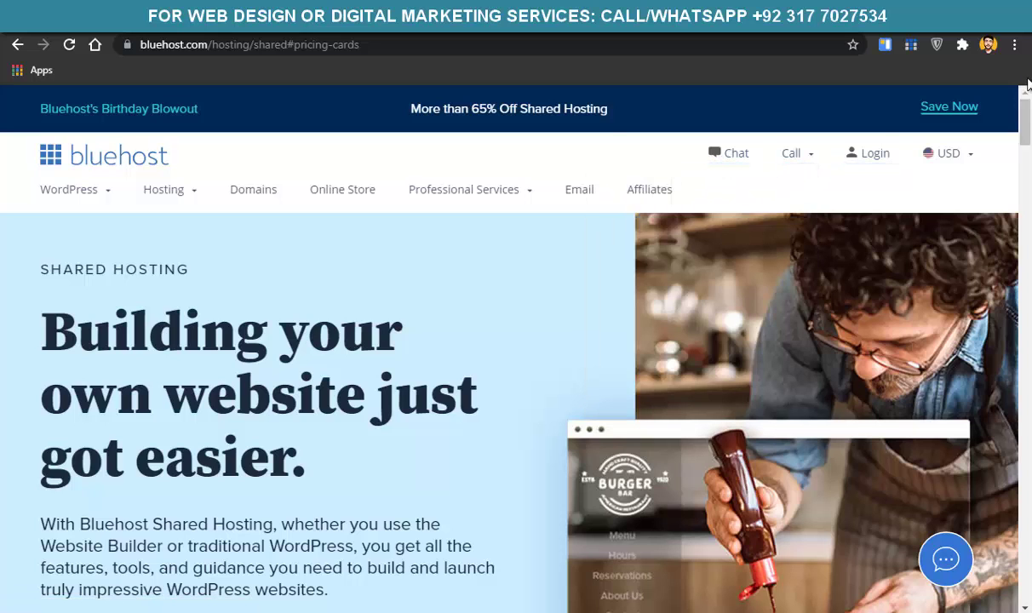
scroll(1028, 125, "down", 1)
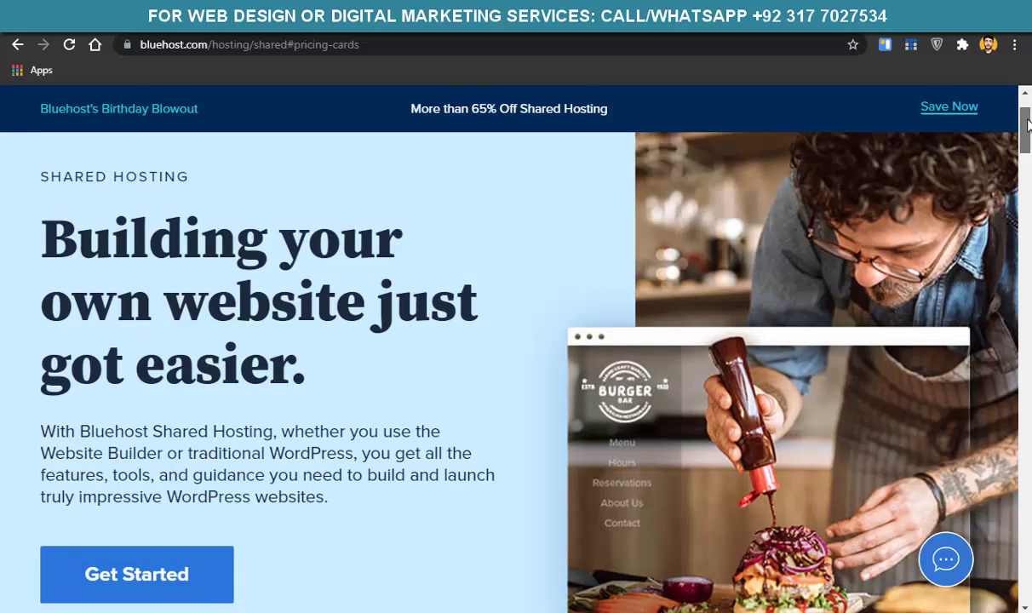
scroll(1027, 121, "up", 1)
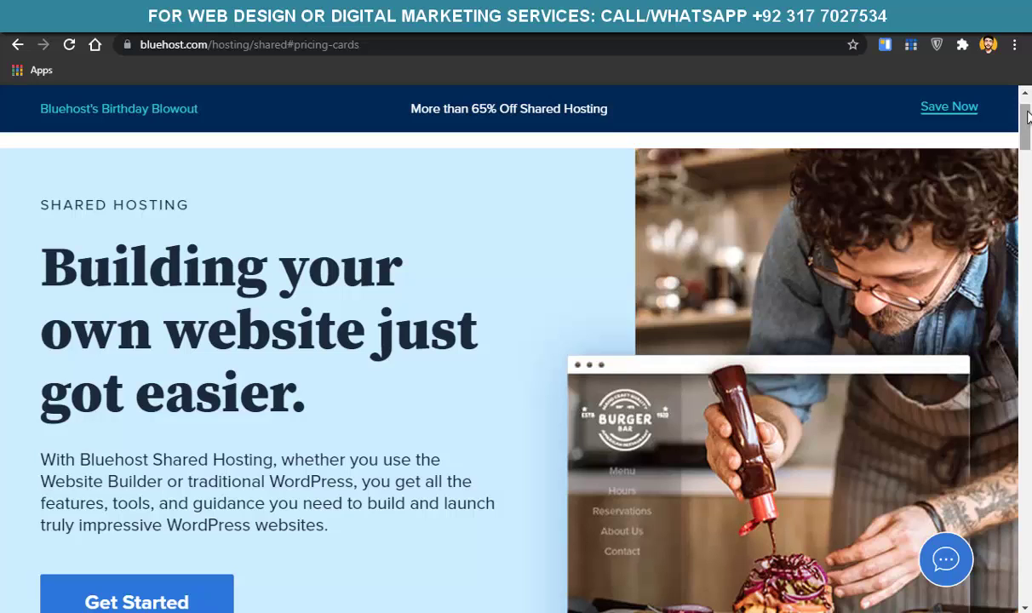
scroll(689, 304, "down", 2)
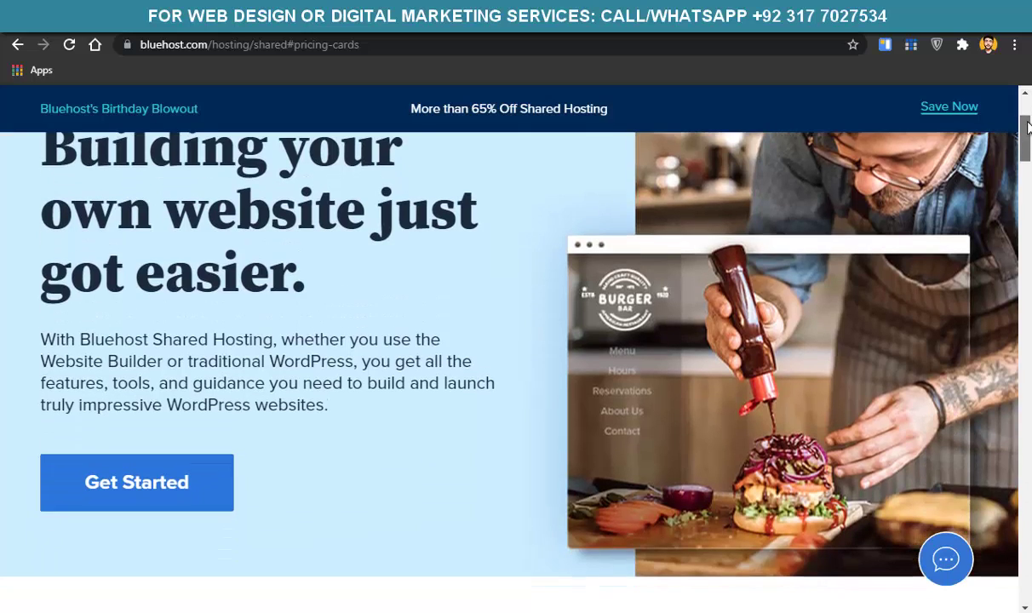
left_click_drag(1025, 145, 1021, 219)
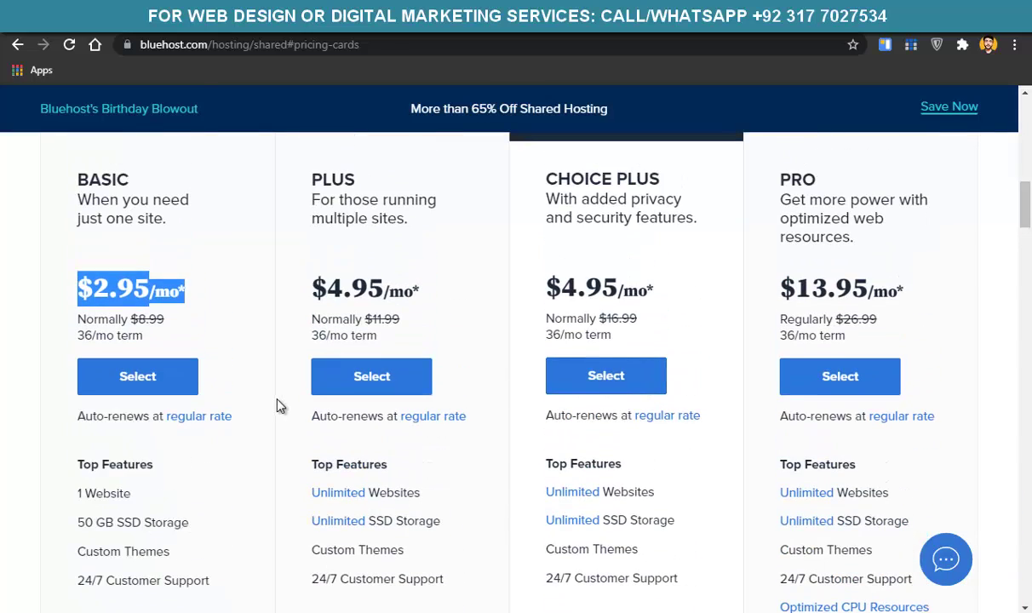
left_click(264, 377)
left_click(617, 377)
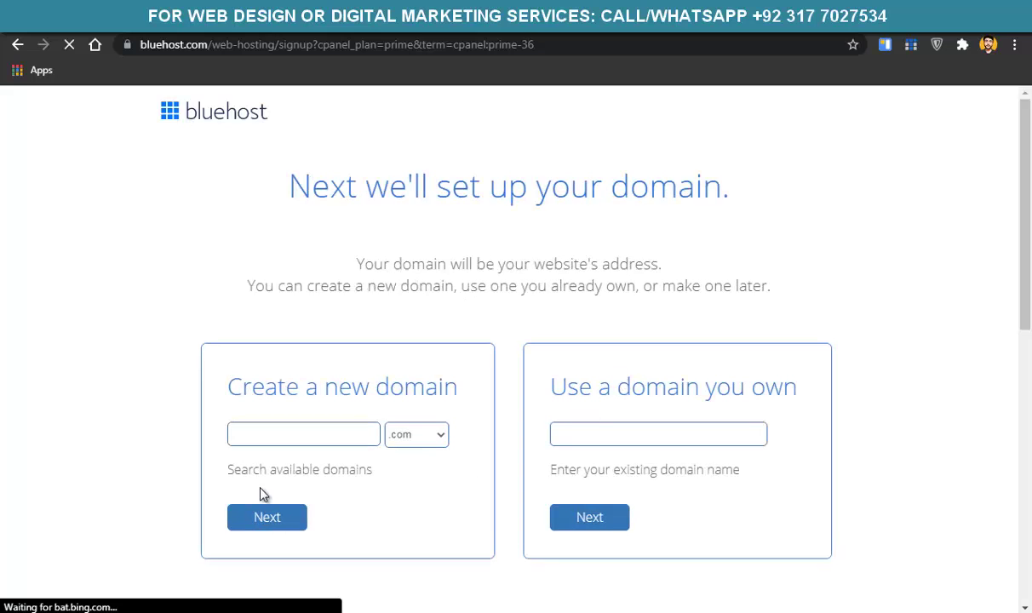
Step: Enter the new domain name with the .com extension and check its availability
left_click(279, 432)
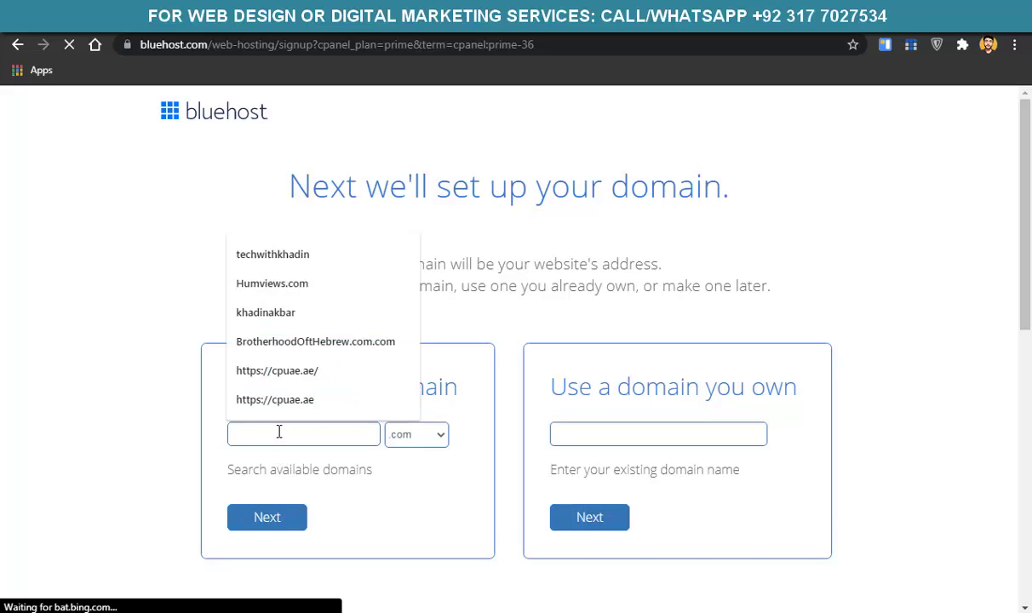
type("techwithkhaddin")
key("BackSpace")
key("BackSpace")
key("BackSpace")
type("inn")
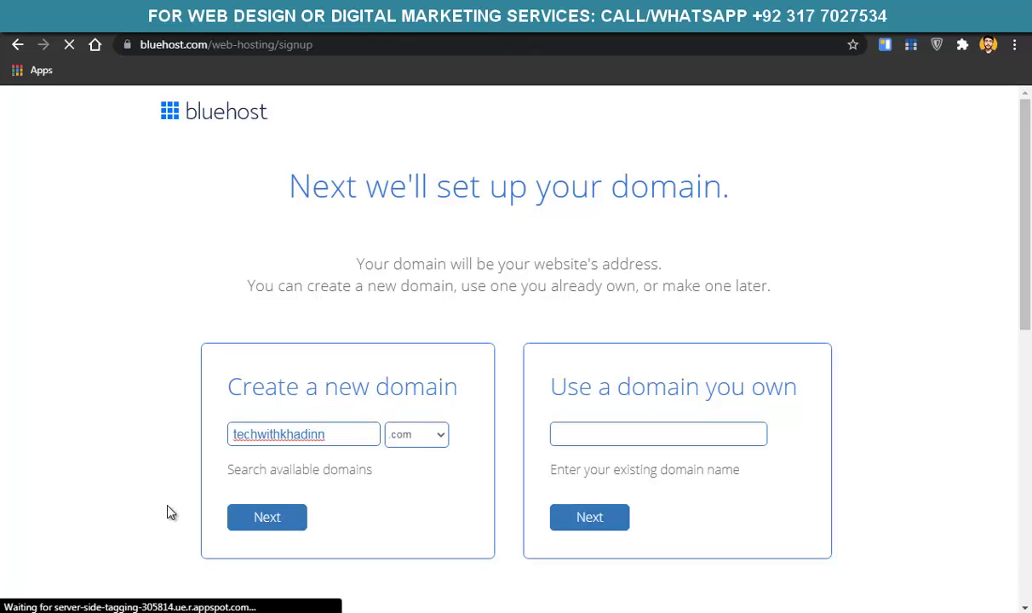
left_click(268, 518)
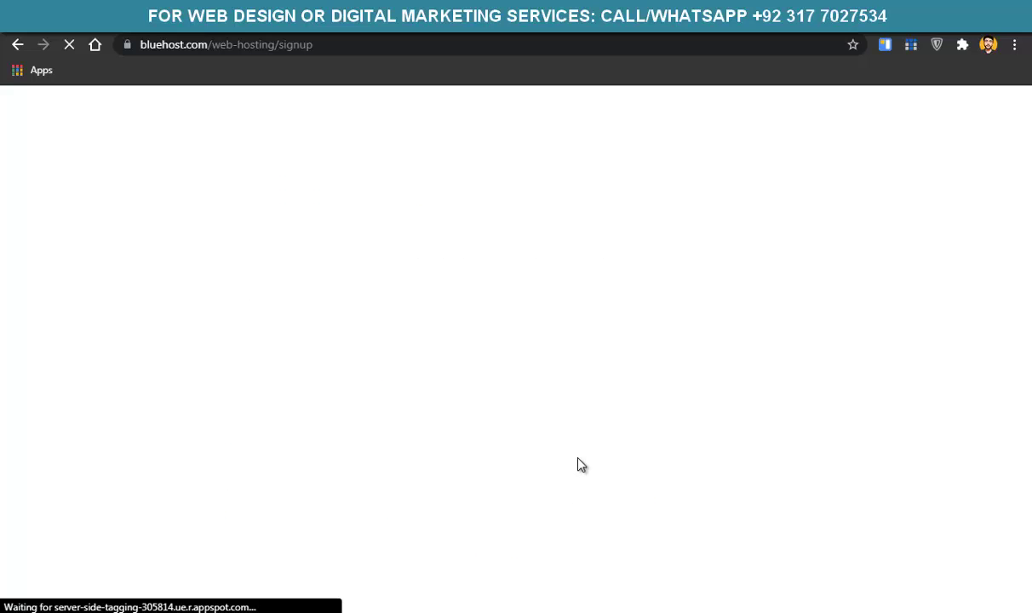
Step: Keep the Choice Plus 36 Month plan at $178.20 and scroll to Package Extras
mouse_move(1028, 186)
left_mouse_down()
mouse_move(1028, 443)
mouse_move(1016, 185)
left_mouse_up()
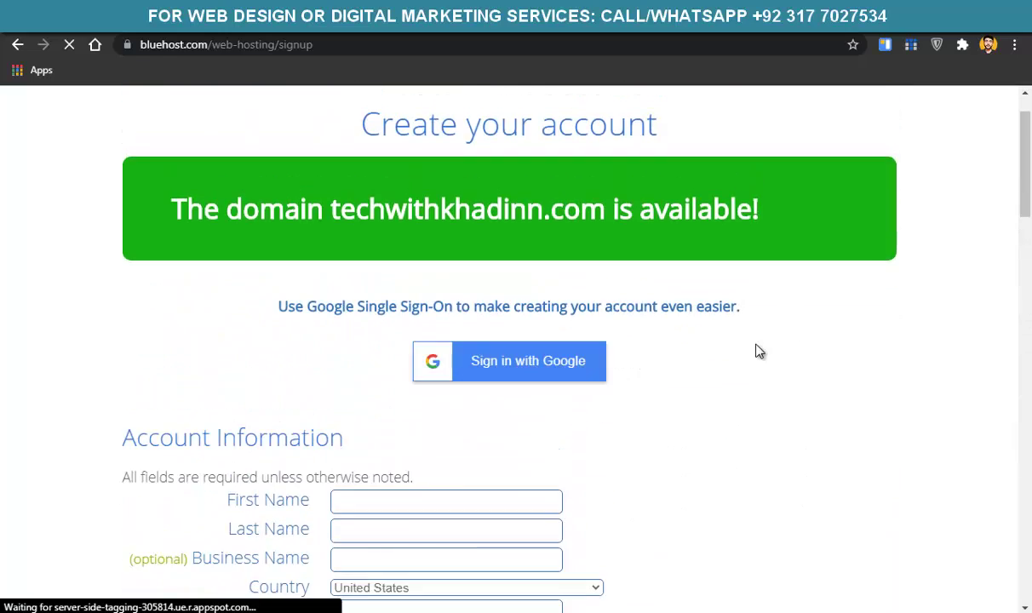
left_click_drag(1028, 145, 1027, 268)
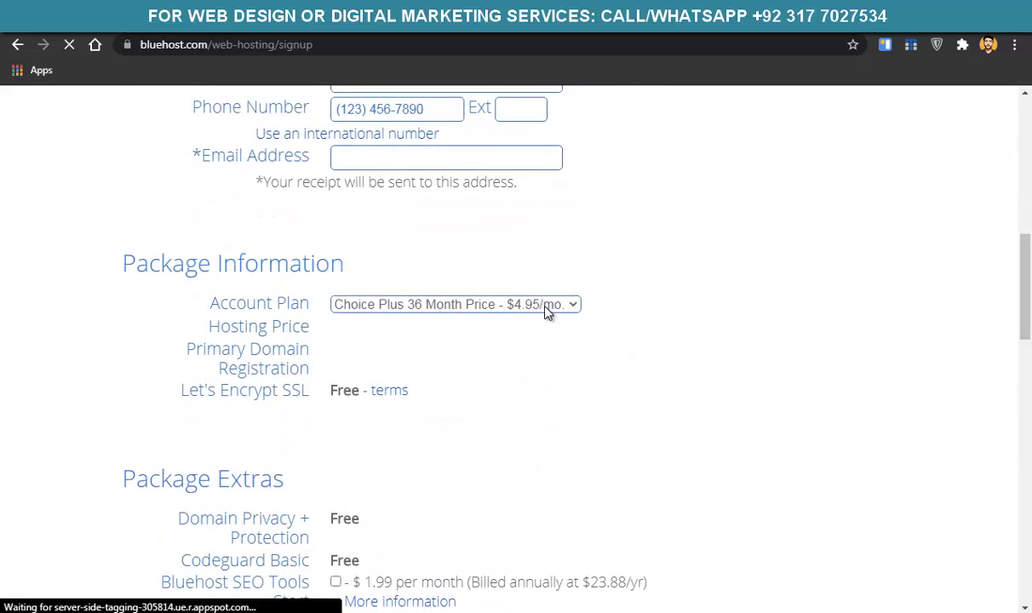
left_click(478, 311)
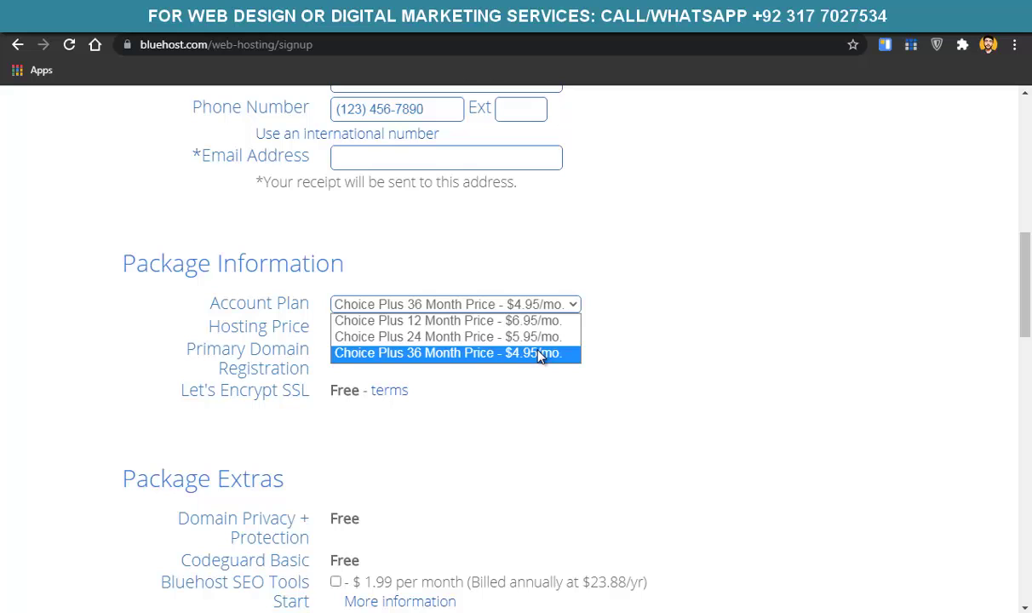
left_click(834, 315)
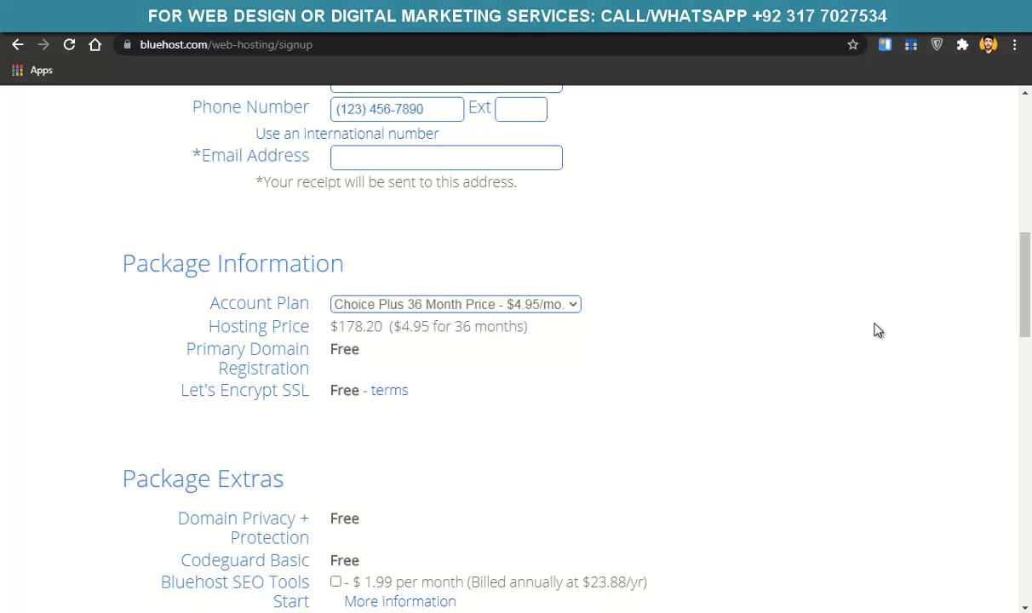
scroll(1026, 294, "down", 1)
left_click_drag(1026, 293, 1028, 348)
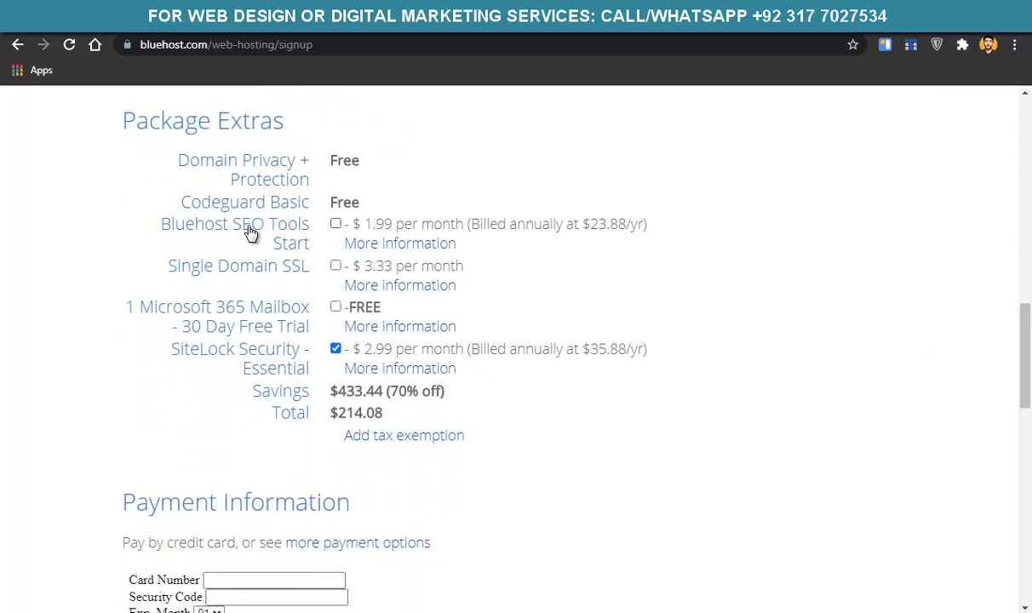
Step: Uncheck SiteLock Security and highlight the $433.44 savings and $178.20 total
left_click(335, 348)
mouse_move(1027, 368)
left_mouse_down()
mouse_move(1027, 421)
mouse_move(1027, 223)
mouse_move(1027, 349)
left_mouse_up()
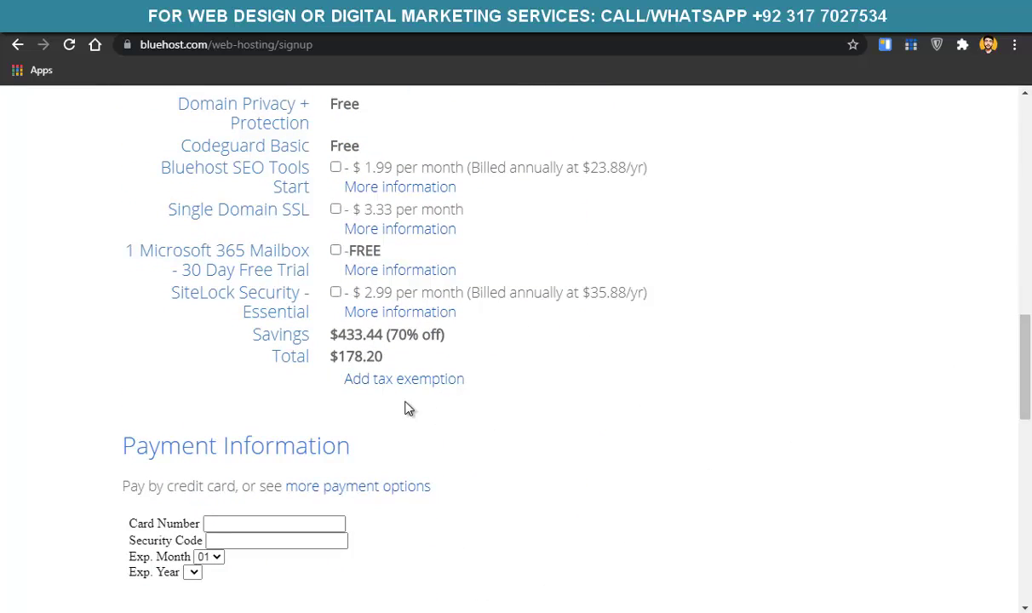
double_click(349, 335)
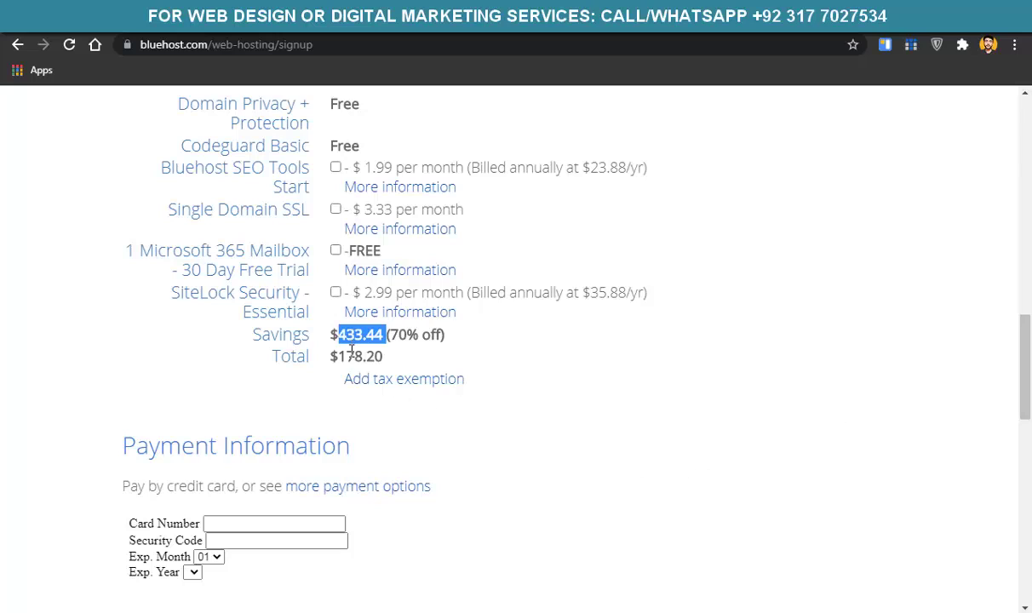
double_click(351, 357)
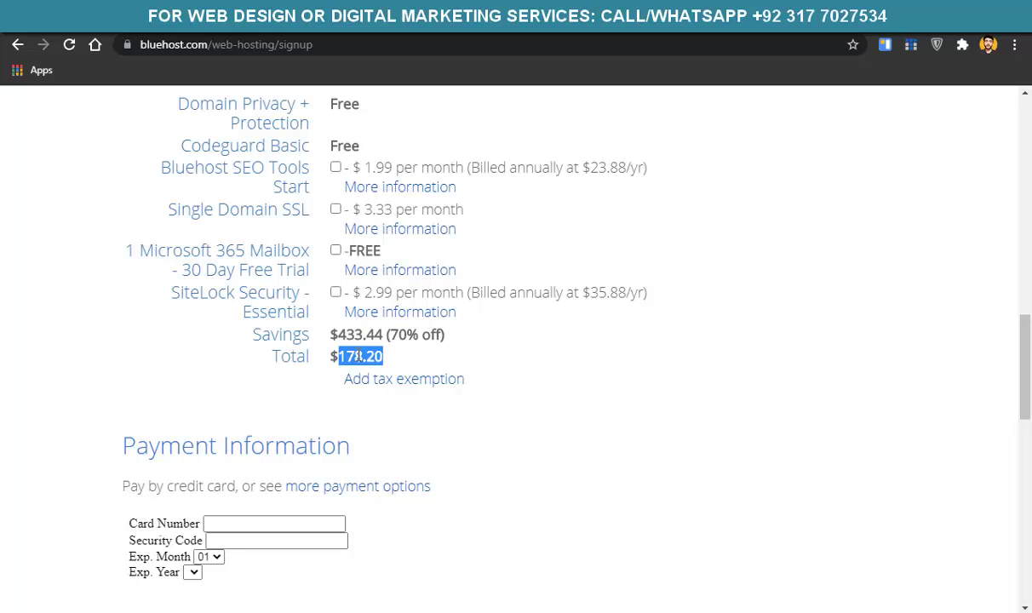
left_click(341, 338)
double_click(349, 336)
triple_click(350, 360)
left_click(348, 340)
triple_click(347, 341)
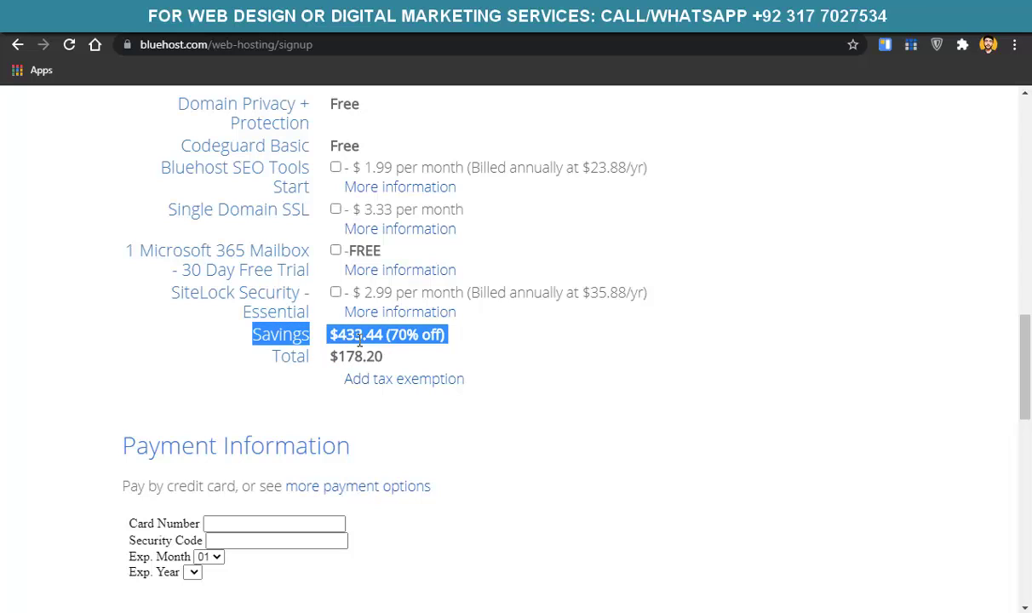
double_click(380, 334)
left_click(355, 363)
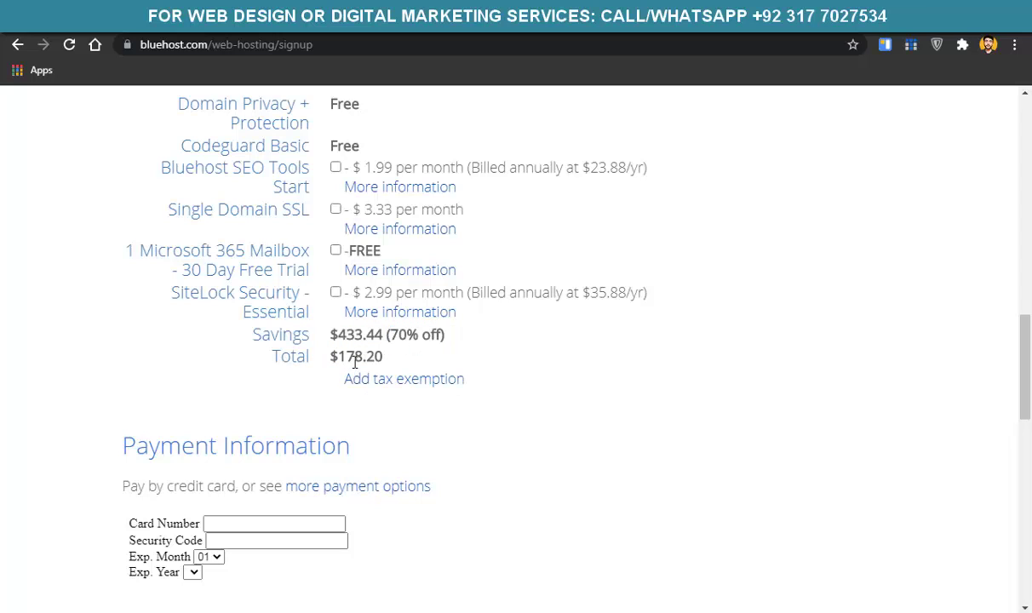
Step: Highlight the $178.20 total, $433.44 savings and the 70% off discount
triple_click(355, 360)
double_click(355, 359)
left_click(370, 348)
double_click(370, 347)
double_click(366, 335)
left_click(398, 334)
mouse_move(408, 335)
left_mouse_down()
mouse_move(438, 334)
mouse_move(407, 334)
left_mouse_up()
double_click(412, 334)
Step: Move into the card number and security code fields of the payment section
left_click_drag(1026, 388, 1029, 422)
left_click(341, 360)
left_click(341, 377)
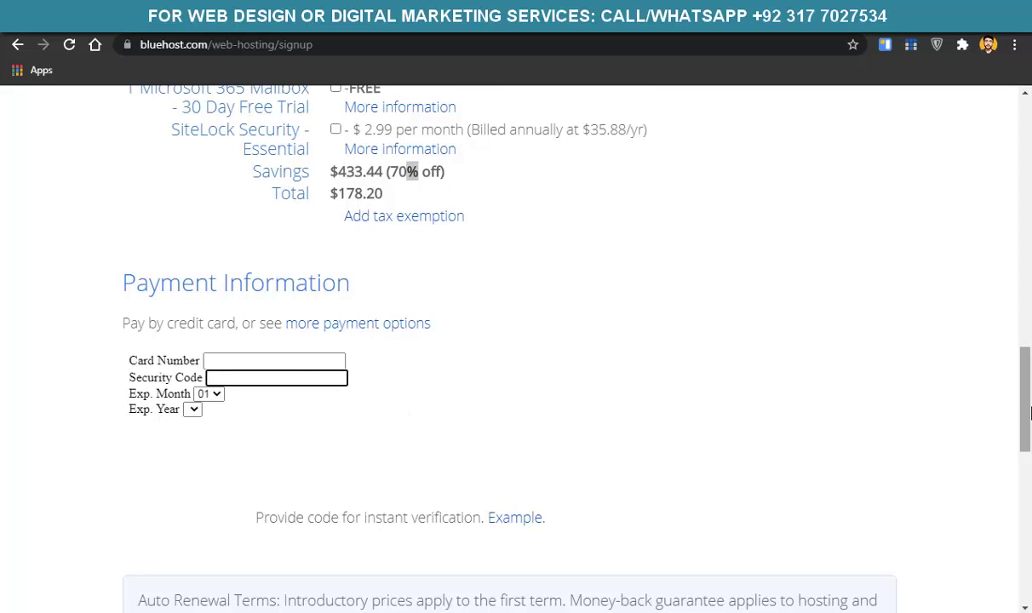
Step: Agree to the Auto Renewal Terms, Terms of Service and Cancellation Policy, then submit the form
scroll(732, 426, "down", 6)
left_click(189, 256)
left_click(171, 349)
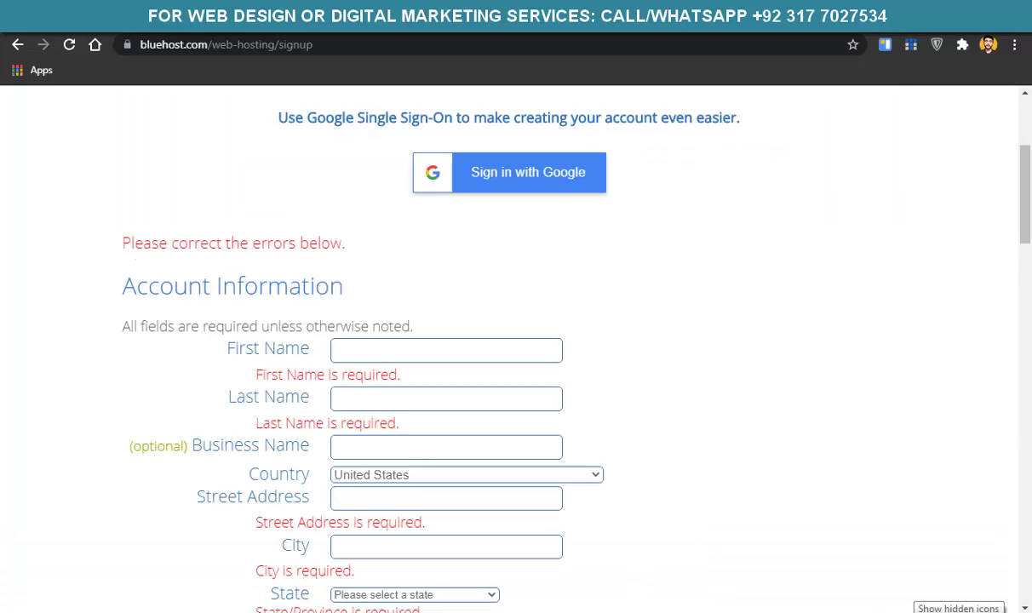
left_click_drag(1025, 179, 1028, 447)
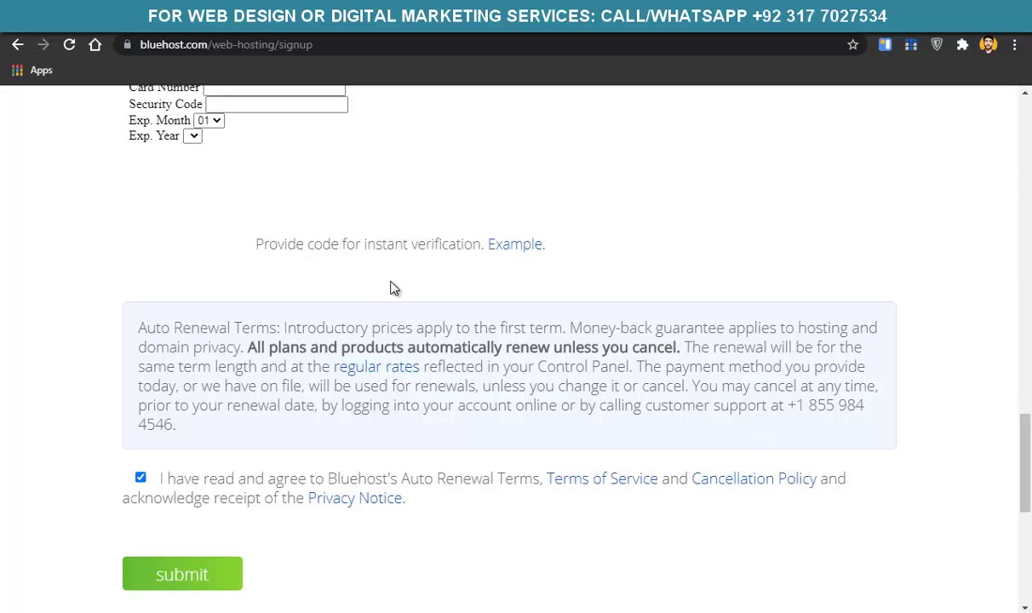
left_click(190, 15)
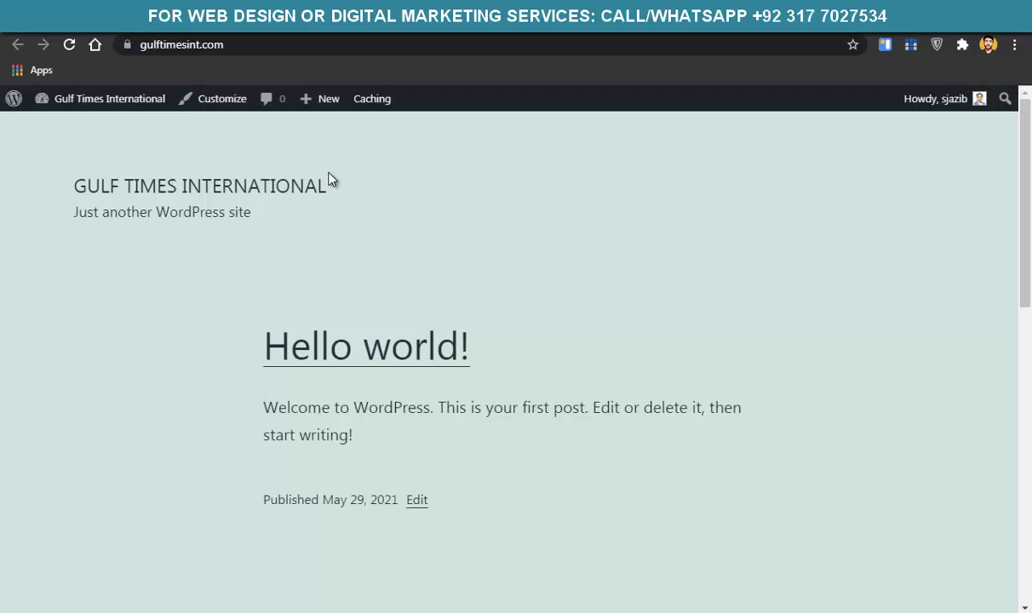
left_click(94, 15)
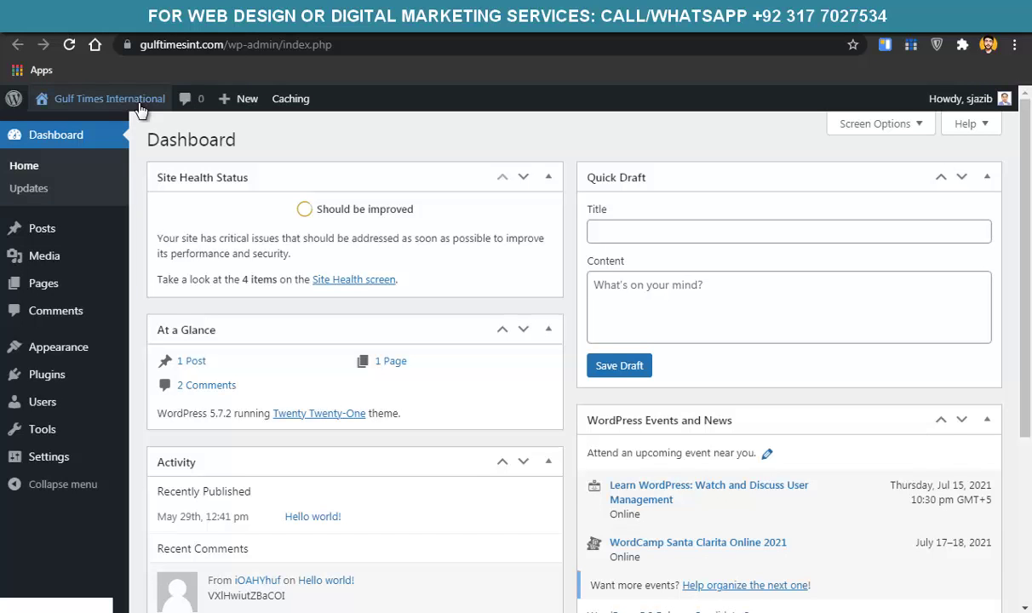
left_click_drag(1027, 113, 1028, 113)
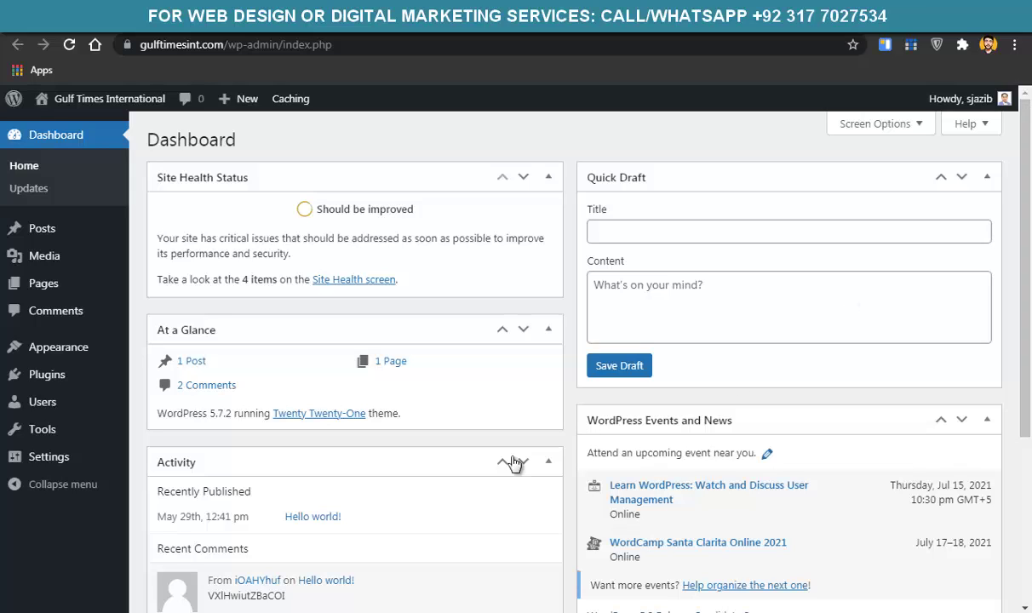
mouse_move(71, 378)
mouse_move(68, 341)
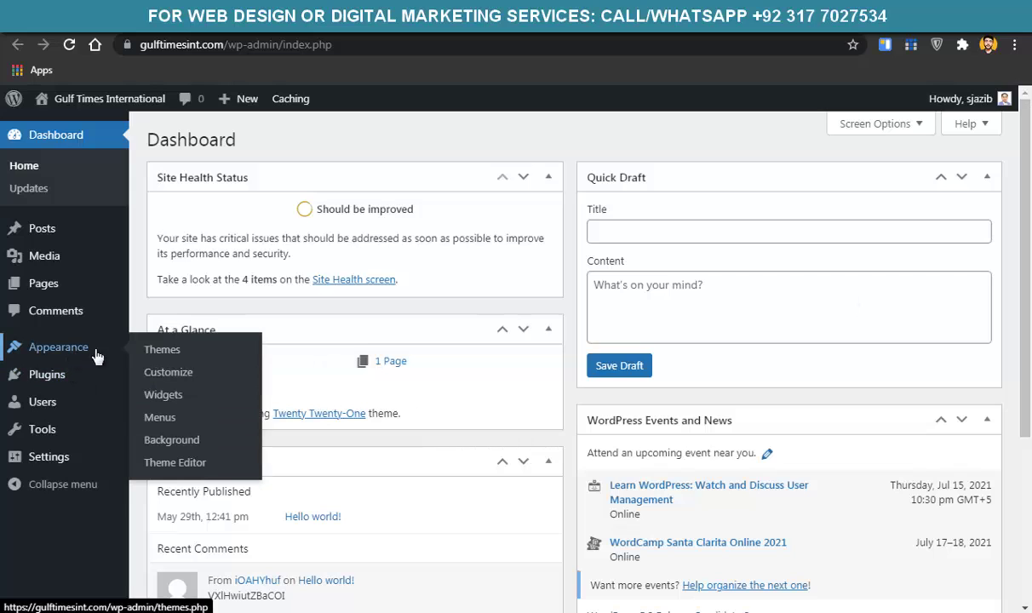
left_click(203, 356)
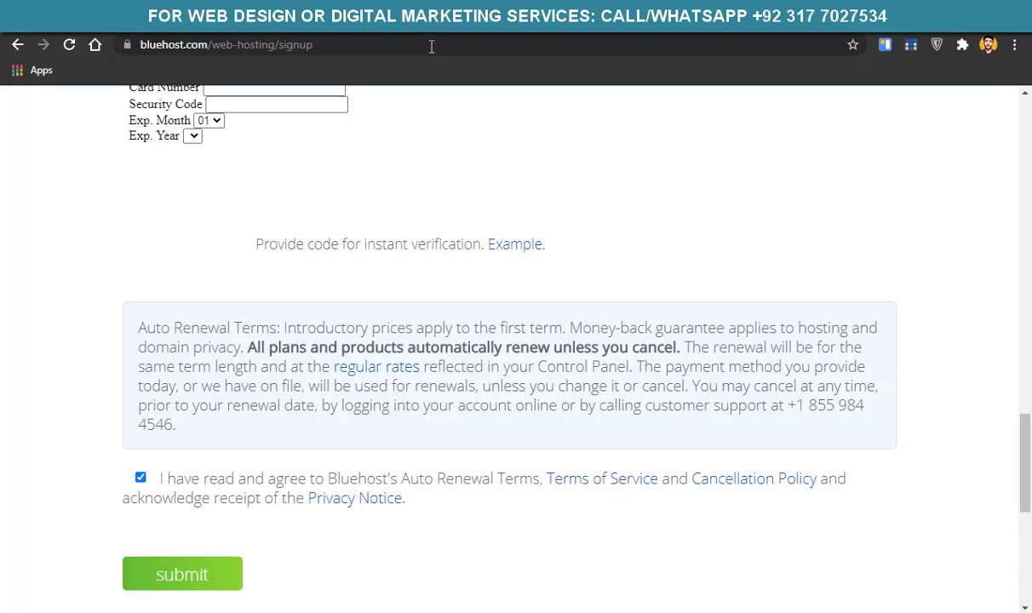
Step: Replace the address with webifiedhub.com/brisk to reach the Brisk theme on ThemeForest
left_click(399, 45)
type("gulf")
key("Return")
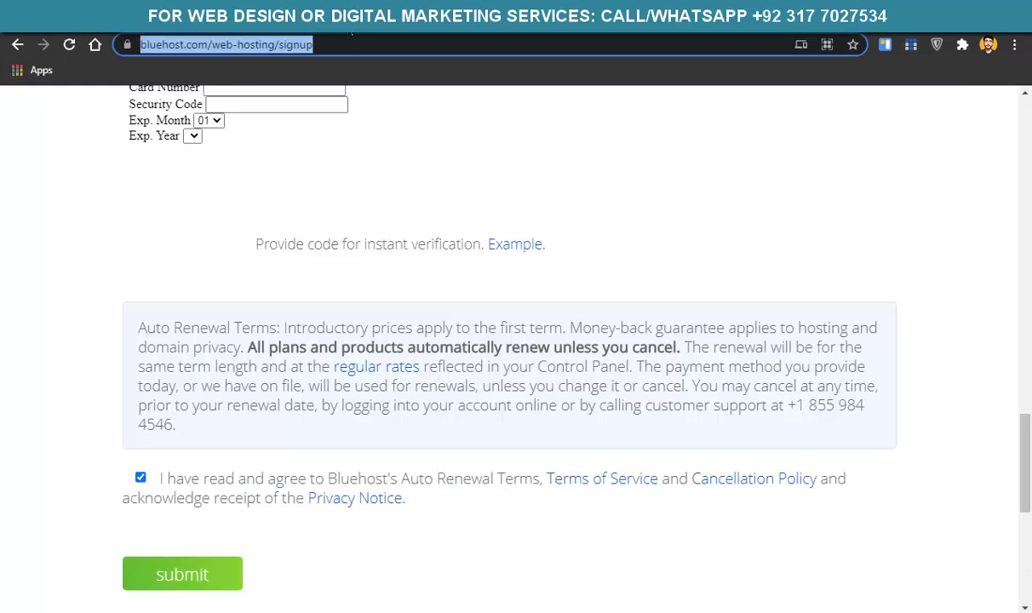
key("BackSpace")
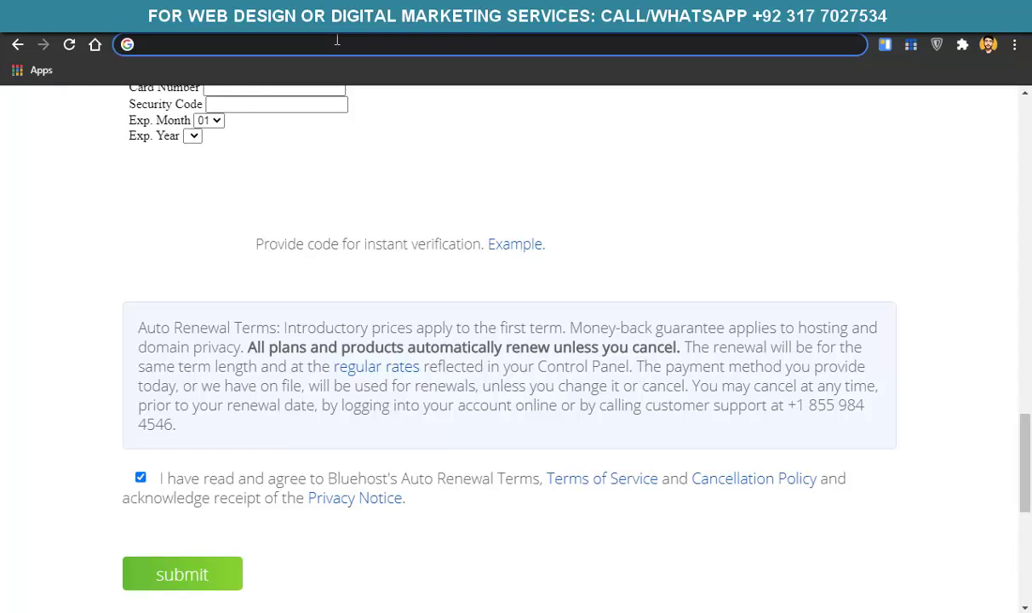
type("webfie")
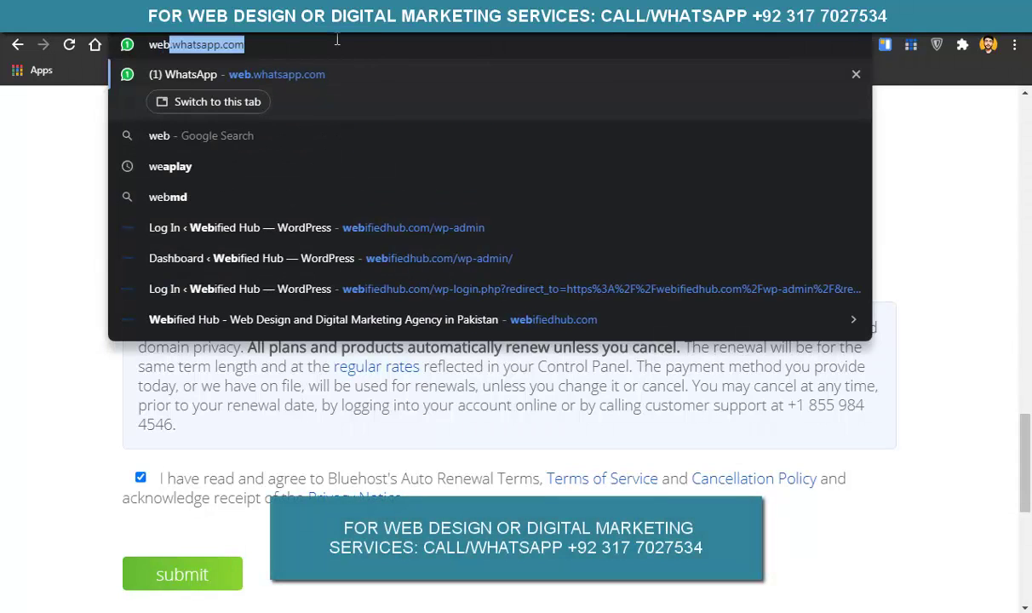
key("BackSpace")
key("BackSpace")
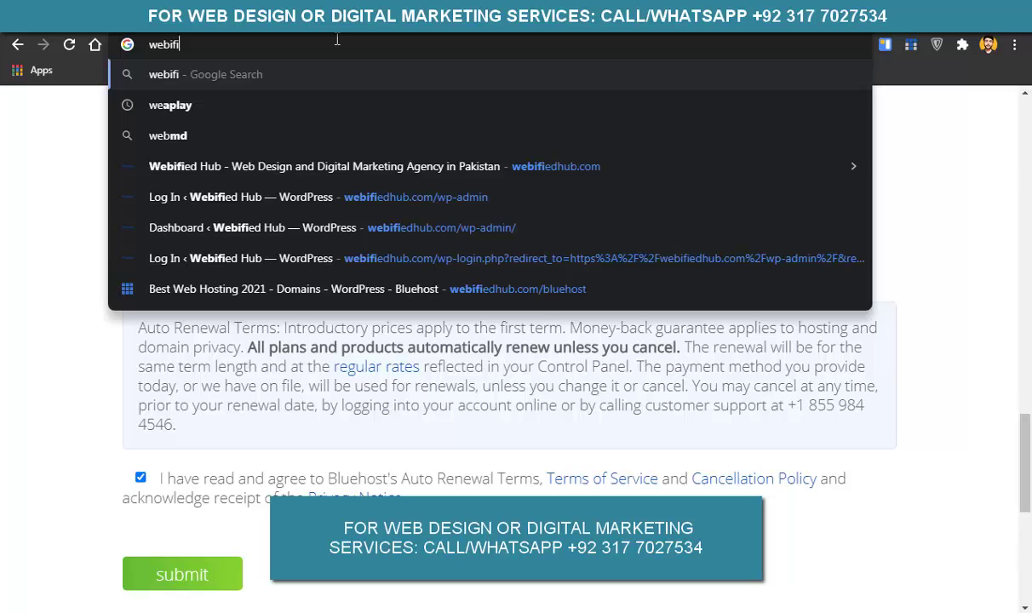
type("edhub.com")
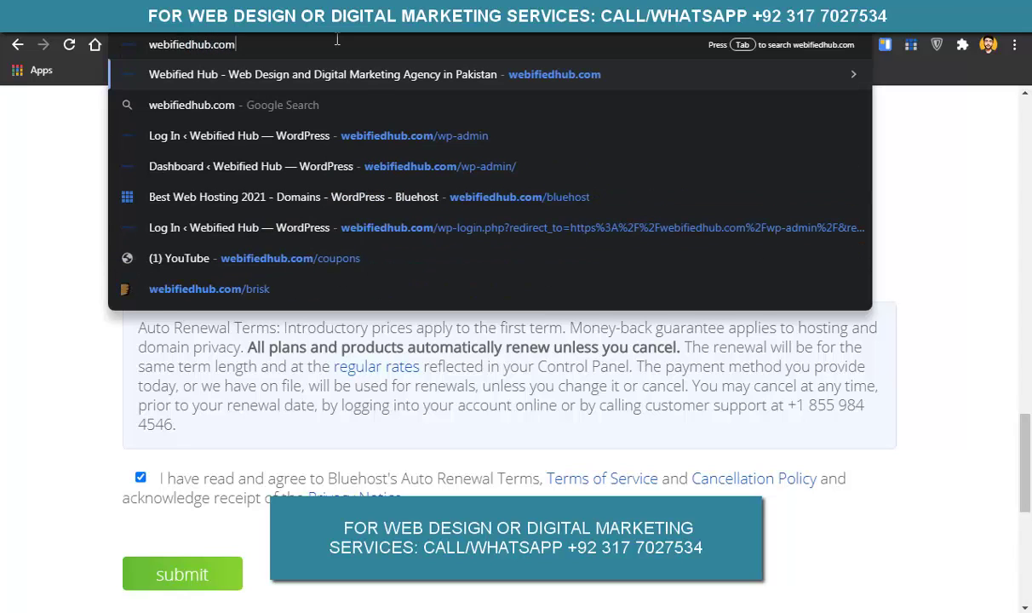
type("/brisk")
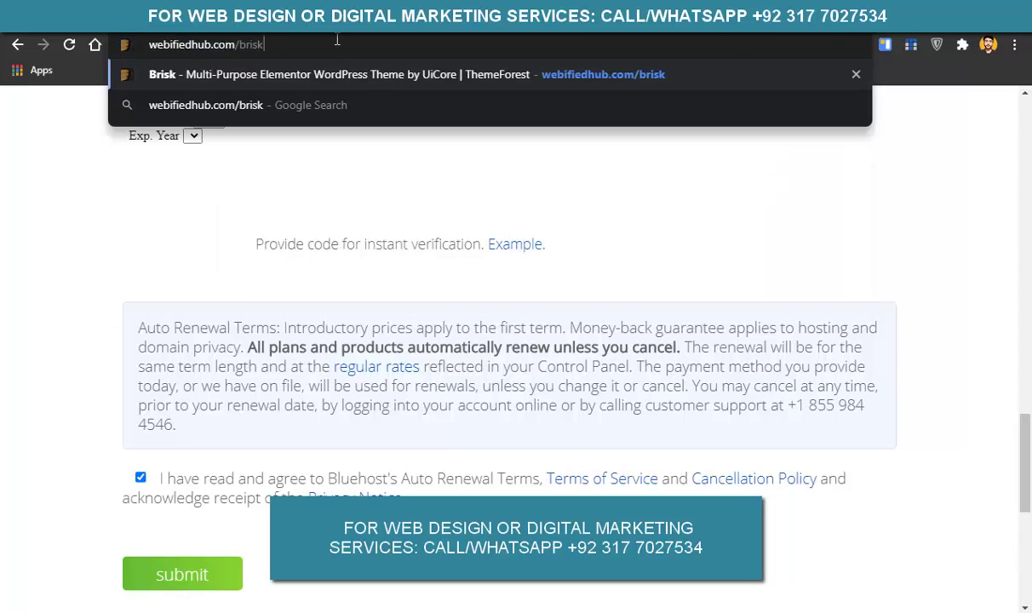
key("Return")
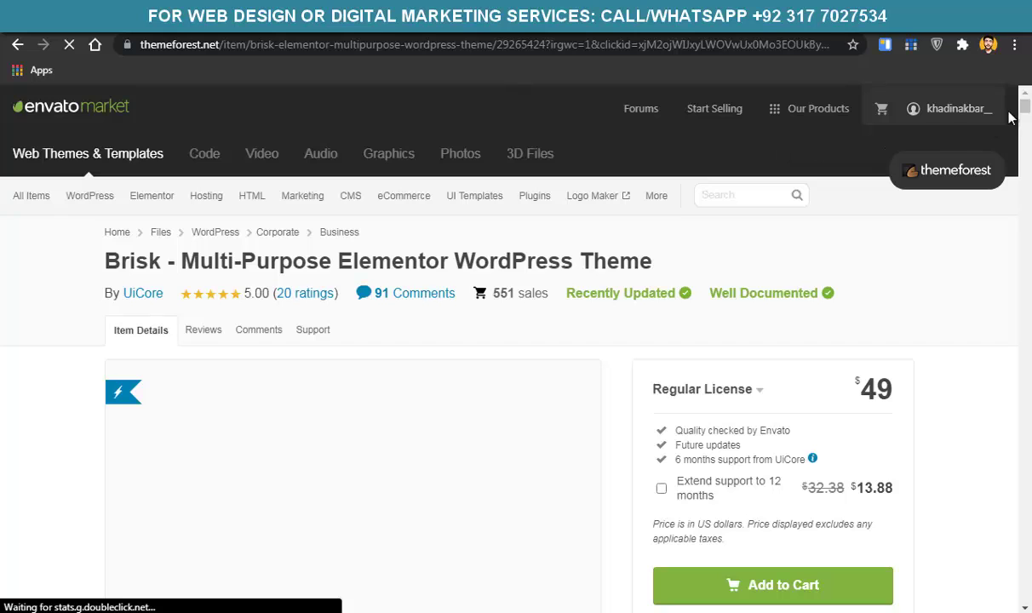
Step: Highlight the Brisk theme's 5.00 rating, 551 sales count and badge row
left_click_drag(1025, 108, 1028, 123)
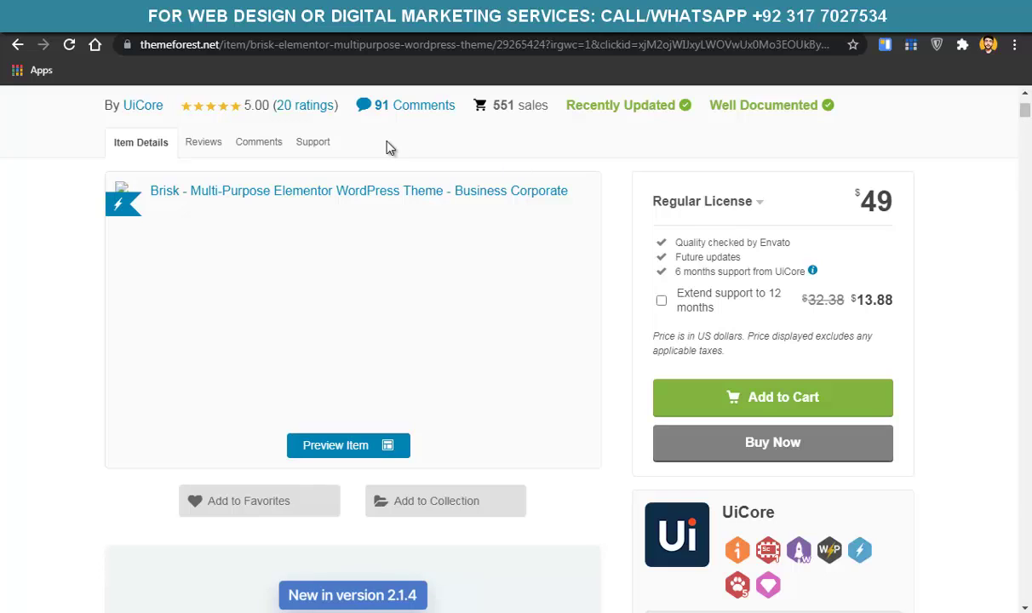
left_click_drag(339, 106, 182, 105)
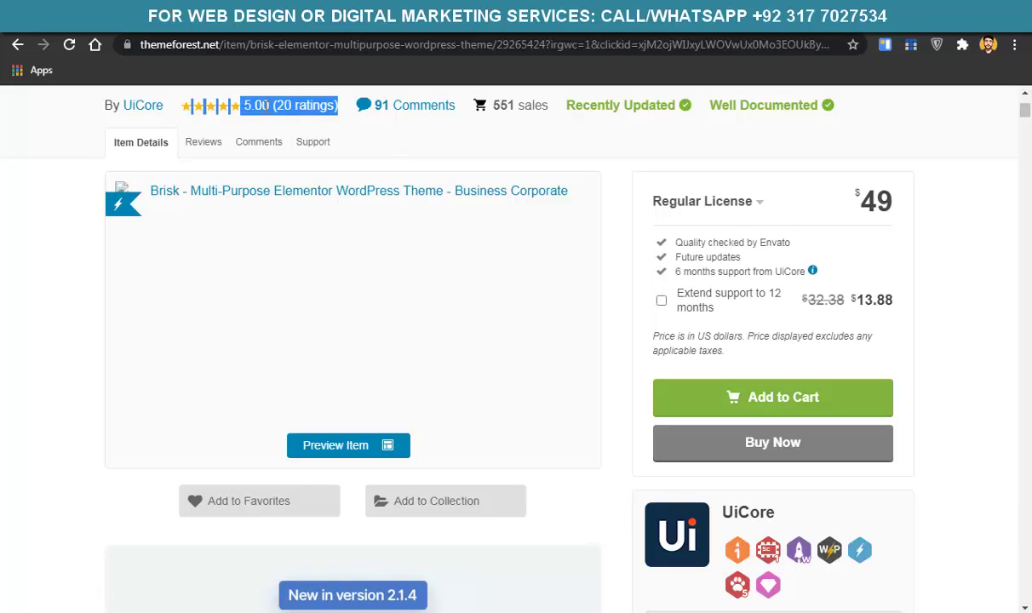
double_click(252, 106)
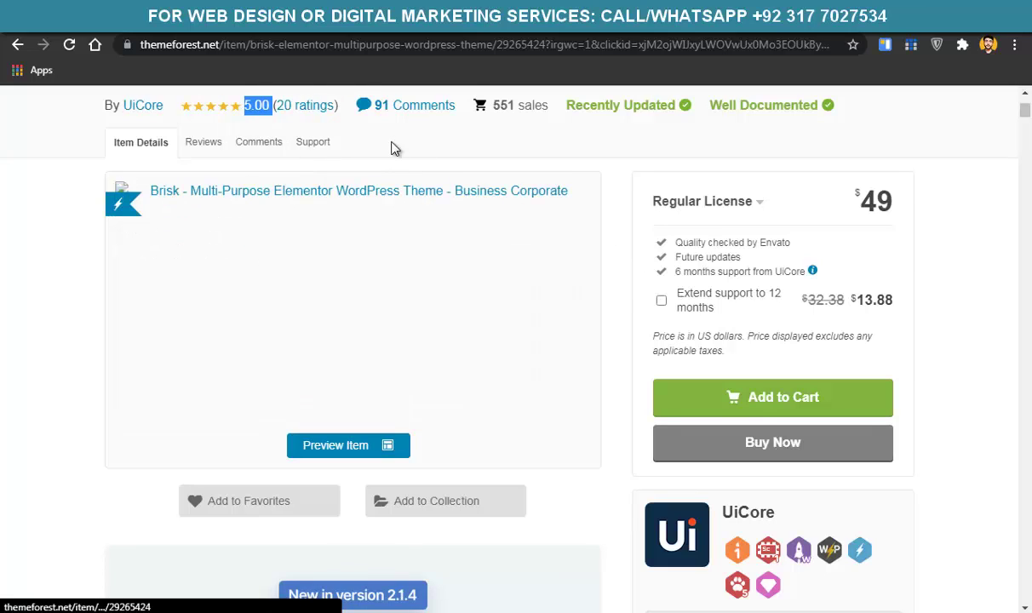
double_click(516, 105)
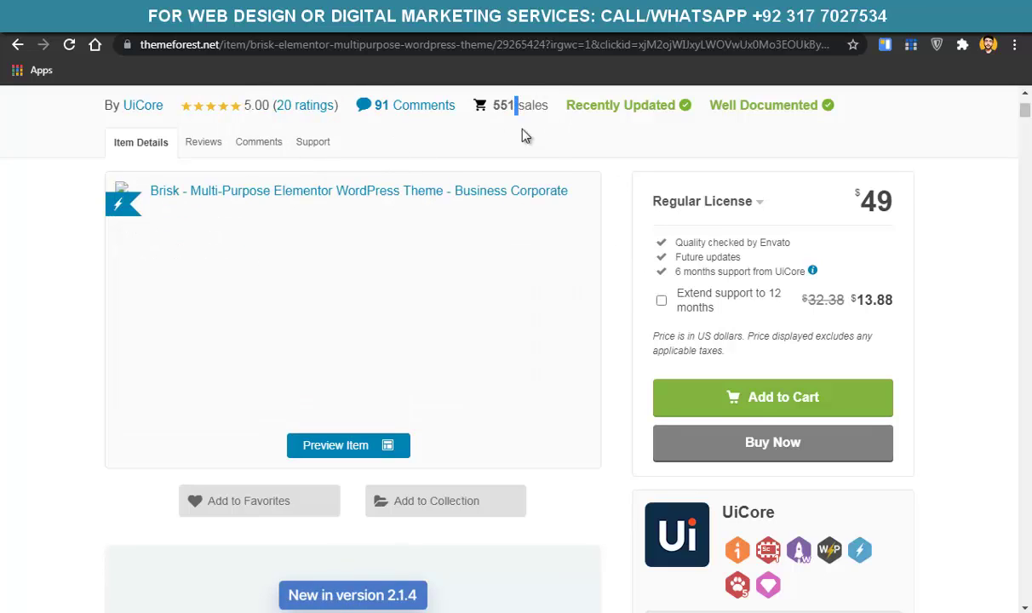
triple_click(784, 105)
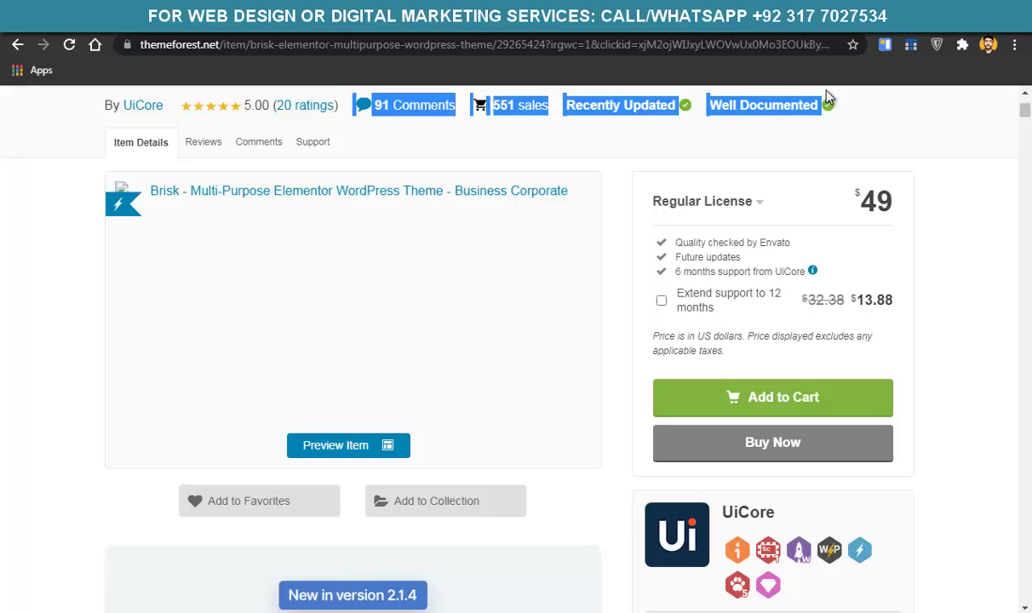
double_click(783, 106)
triple_click(634, 101)
scroll(634, 106, "up", 1)
left_click(634, 105)
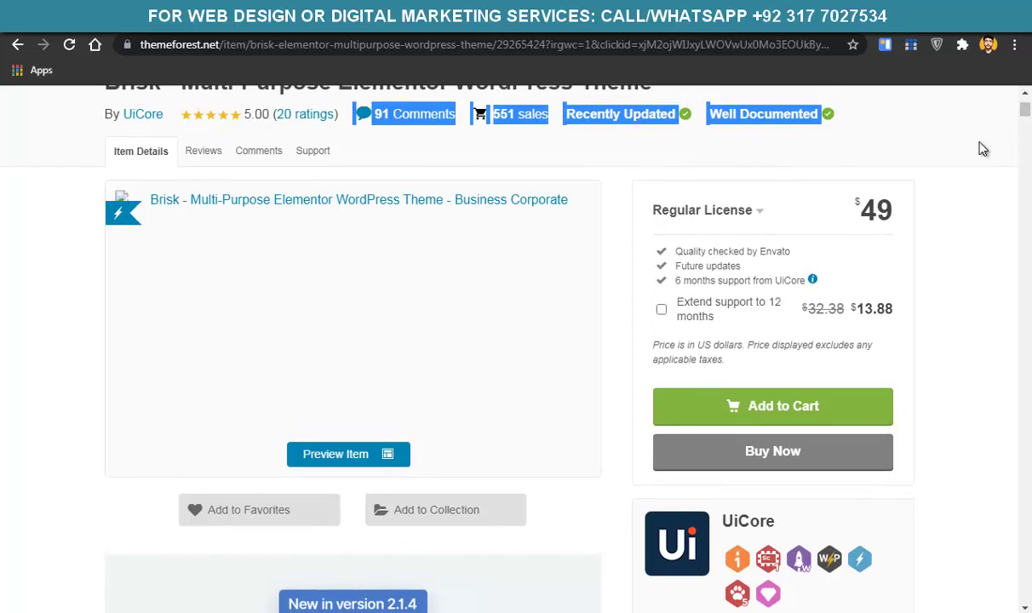
left_click(1026, 123)
left_click(1025, 104)
Step: Pick the Extended License at $2950, then switch back to the Regular License at $49
left_click(679, 211)
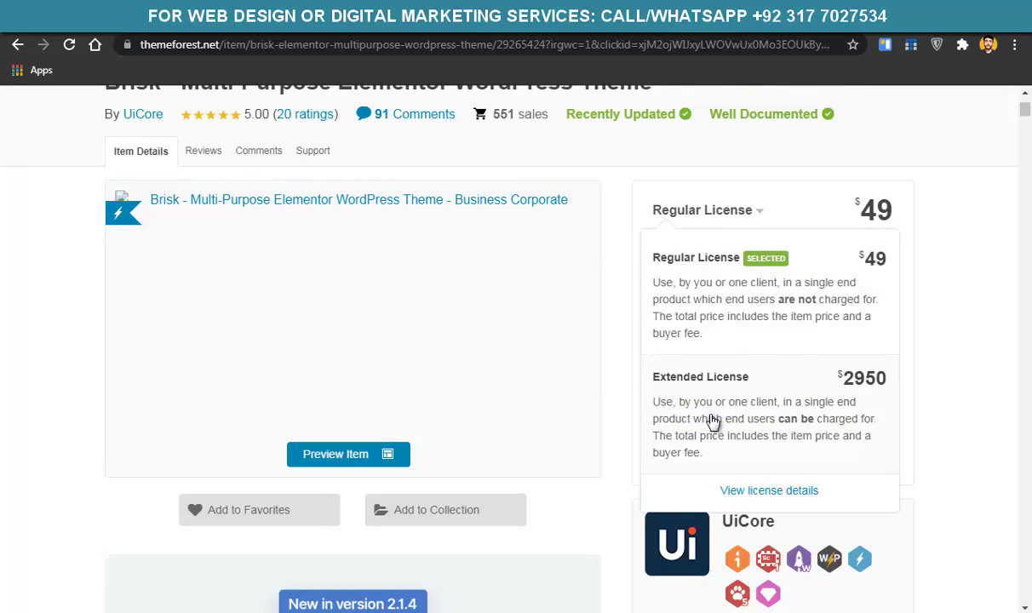
left_click(951, 361)
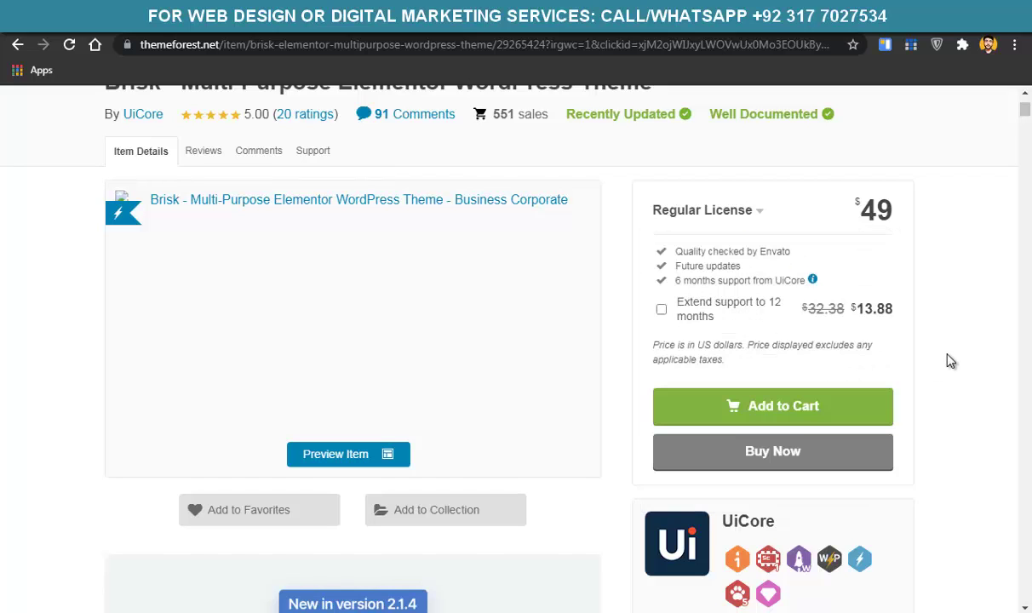
left_click(725, 221)
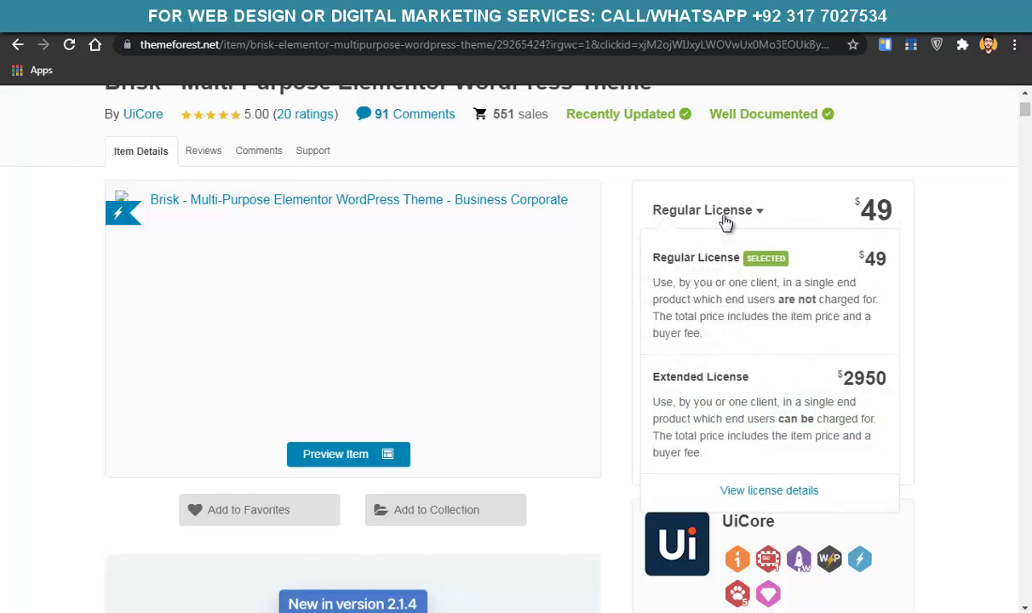
left_click(767, 177)
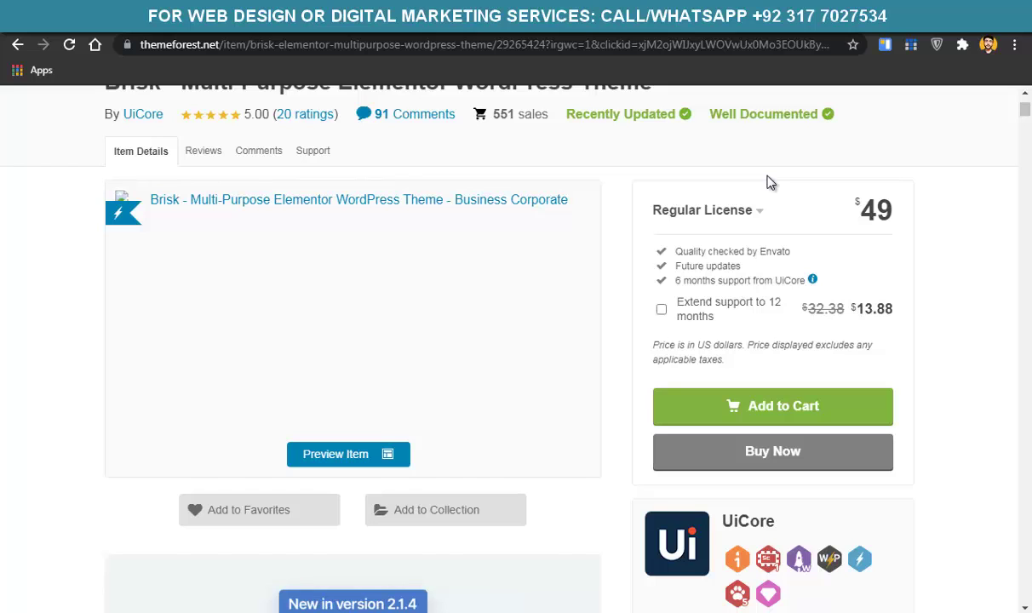
left_click(730, 210)
left_click(691, 368)
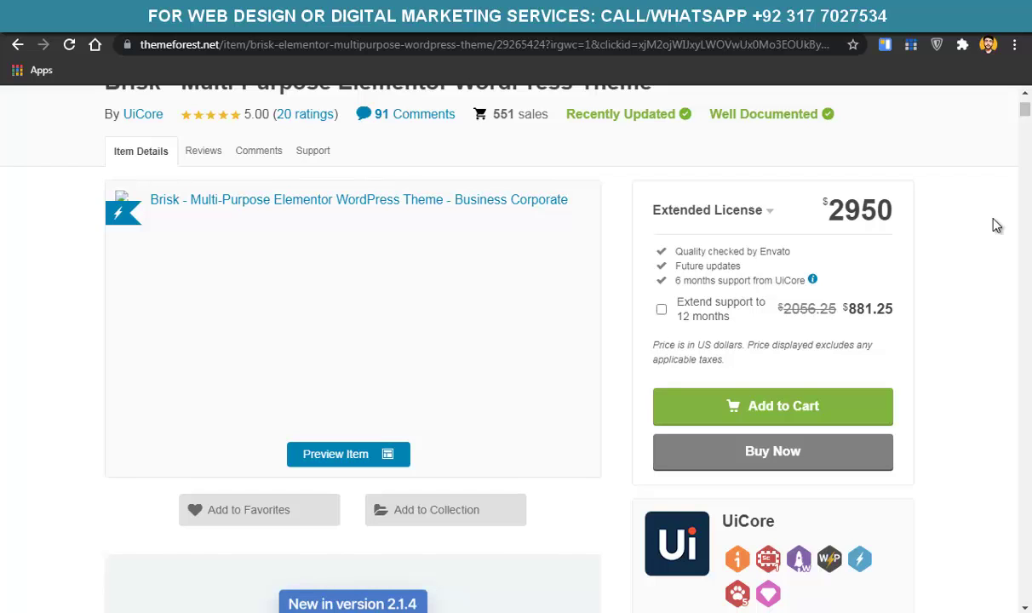
scroll(996, 225, "up", 3)
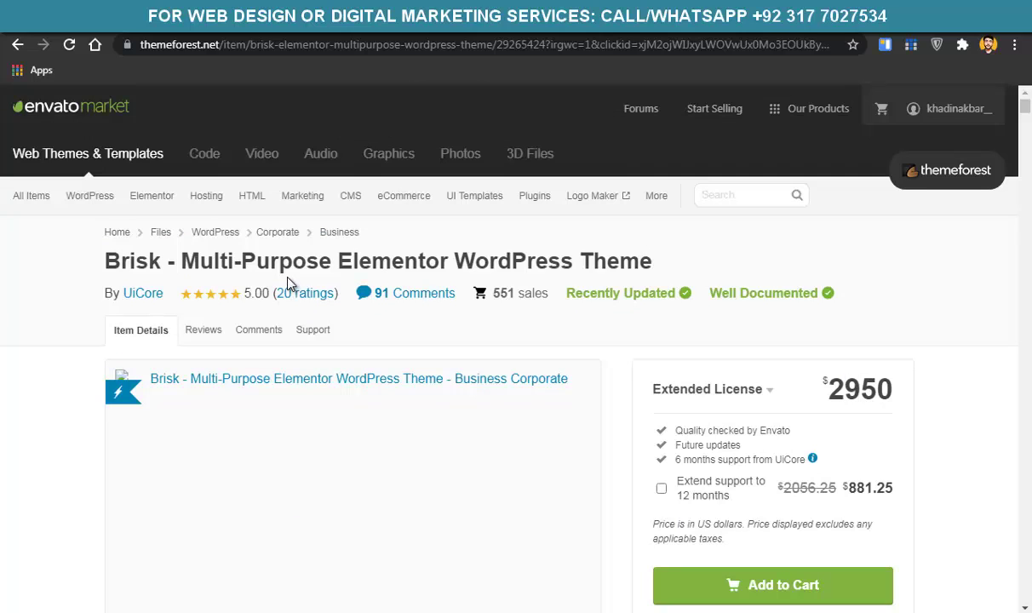
double_click(503, 293)
left_click(661, 390)
left_click(683, 457)
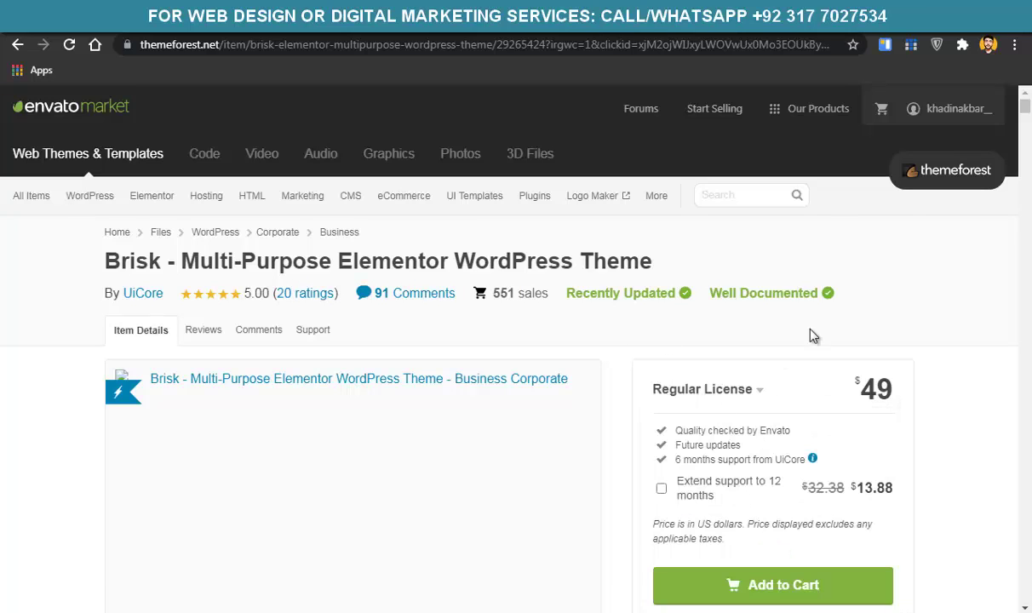
Step: Search Google for 'calculator' in a new tab to bring up its calculator
key("ctrl+t")
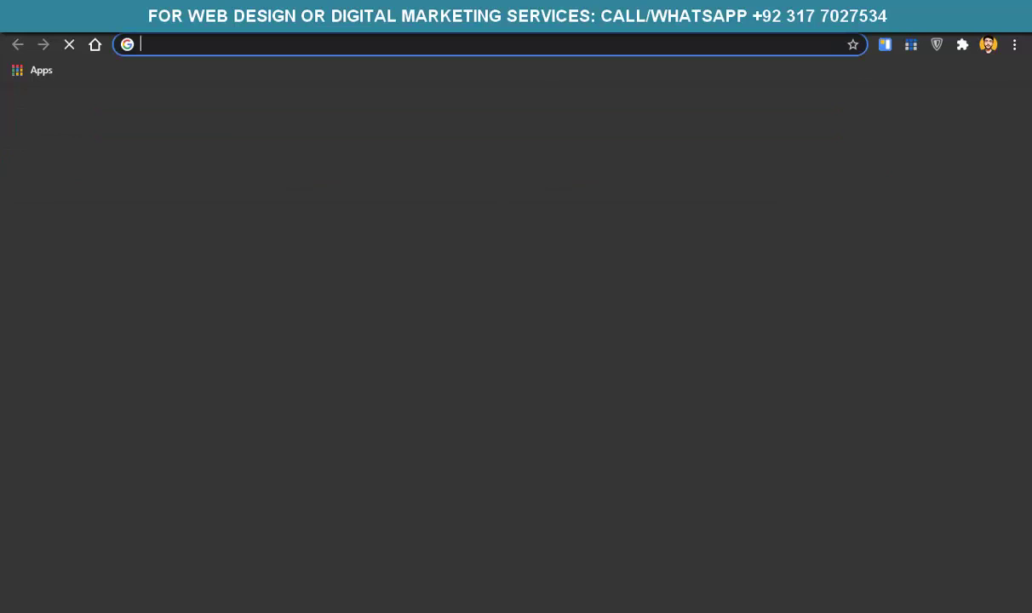
type("calculator")
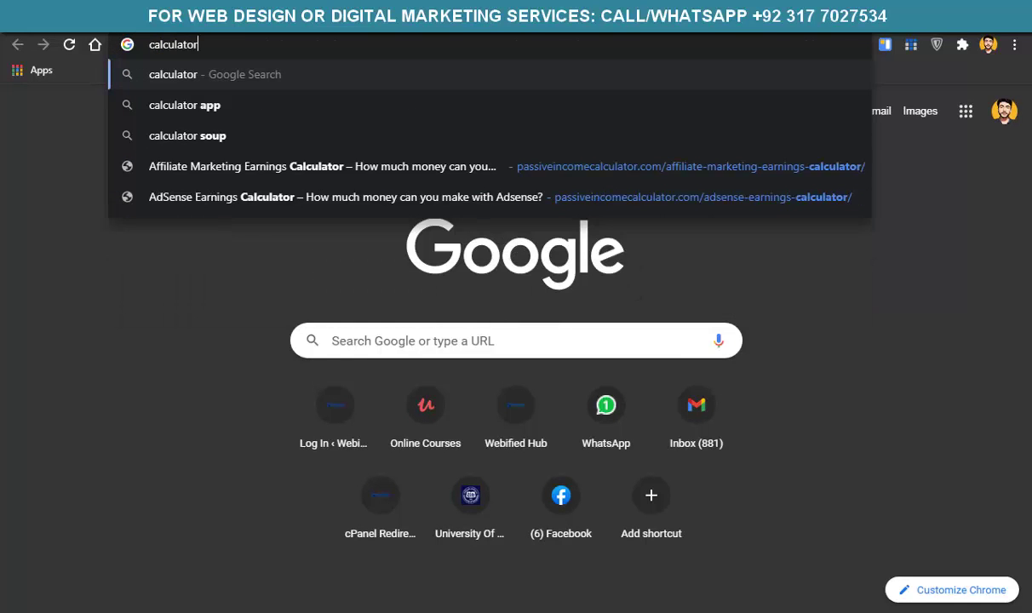
key("Return")
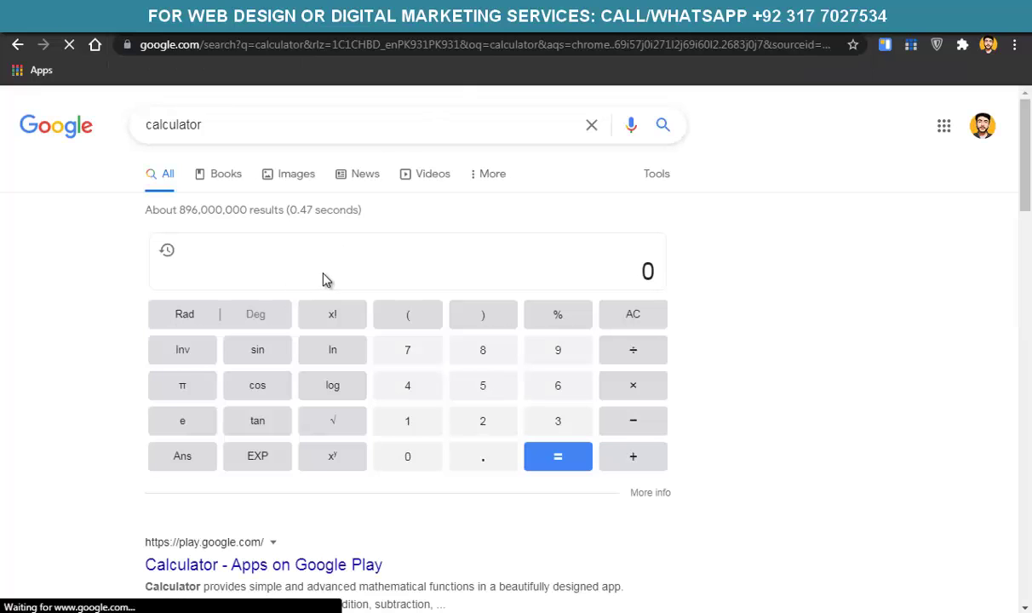
key("ctrl+w")
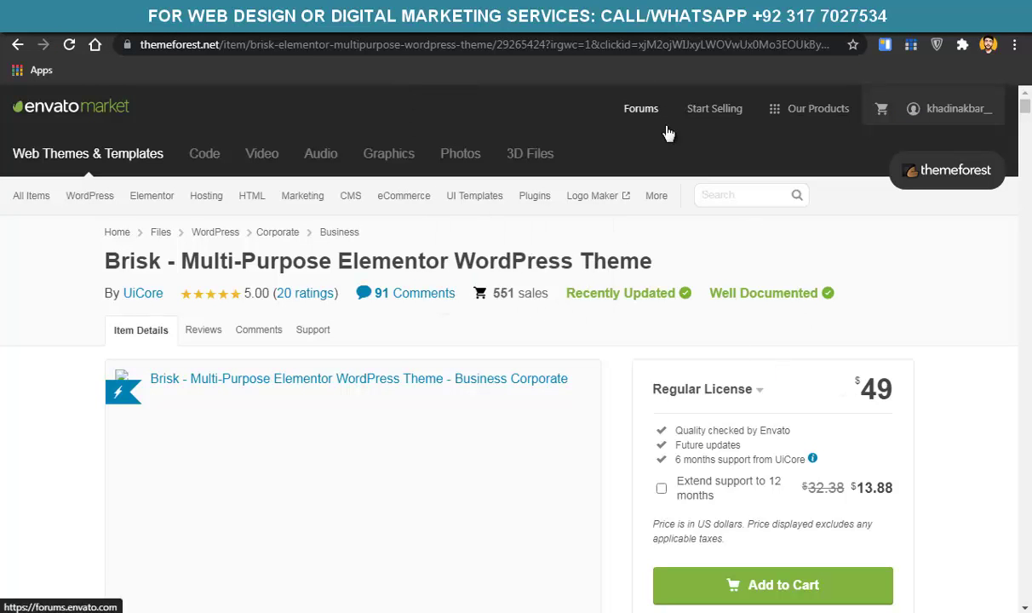
key("ctrl+shift+t")
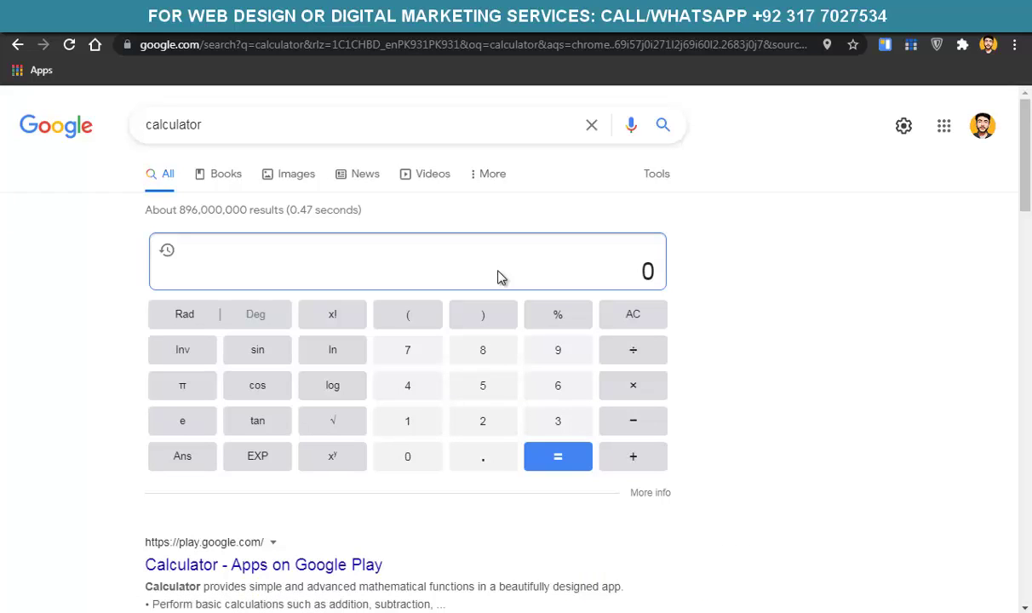
Step: Calculate 551 × 49 in the Google calculator and select the 26999 result
type("551")
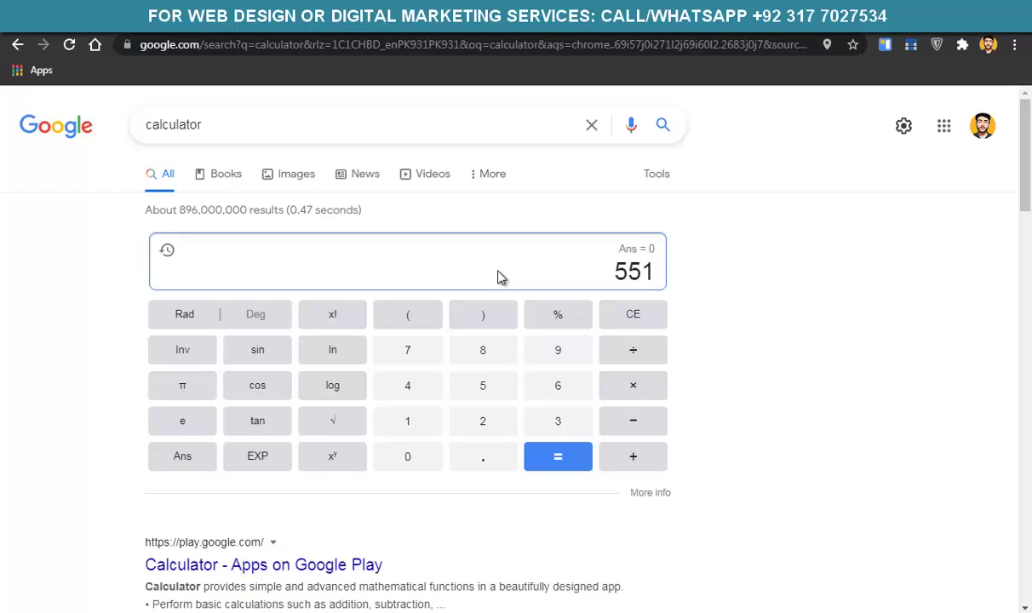
type("*")
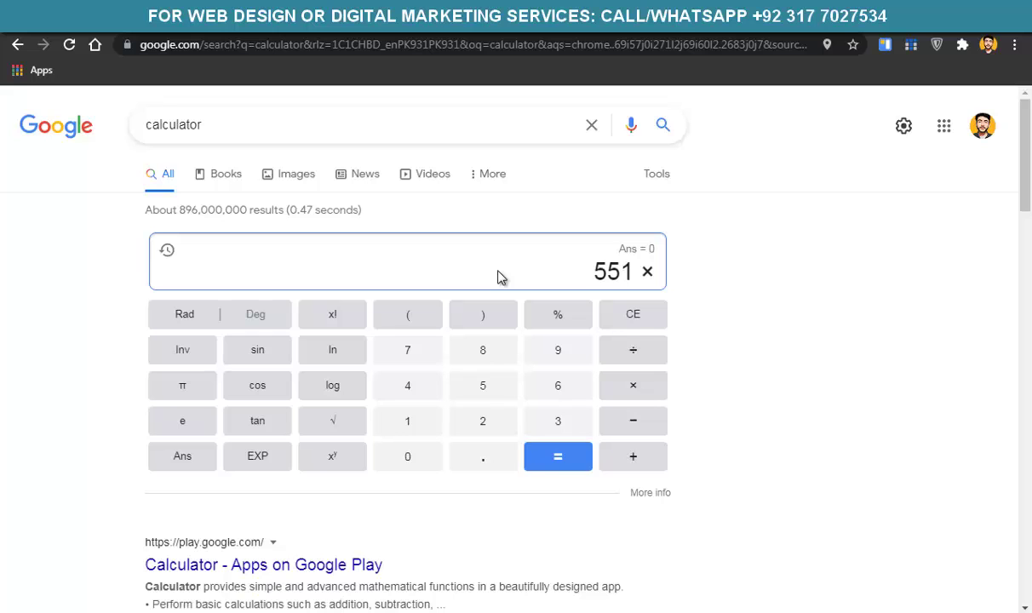
type("59")
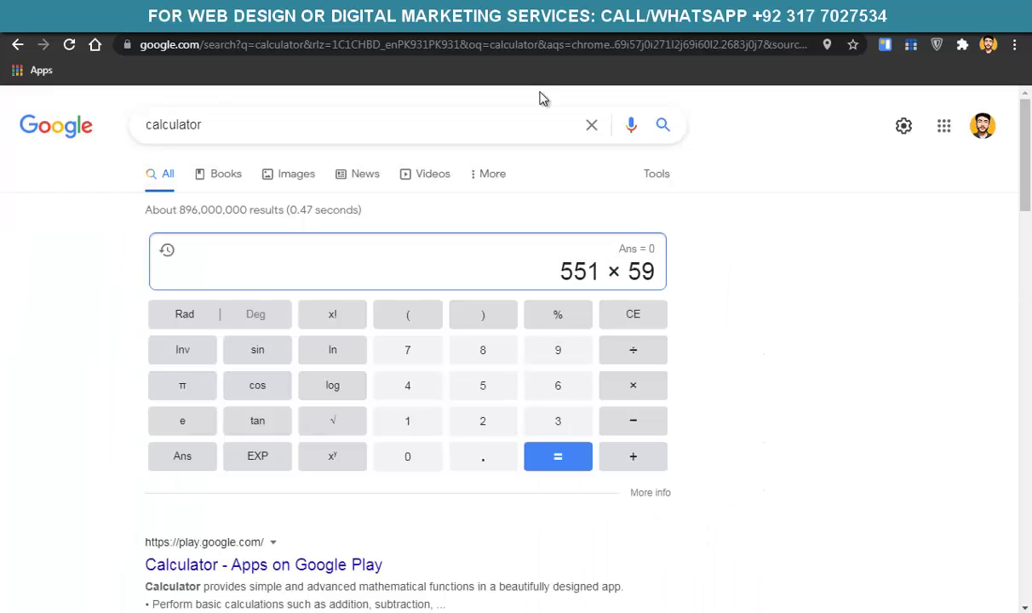
key("BackSpace")
key("BackSpace")
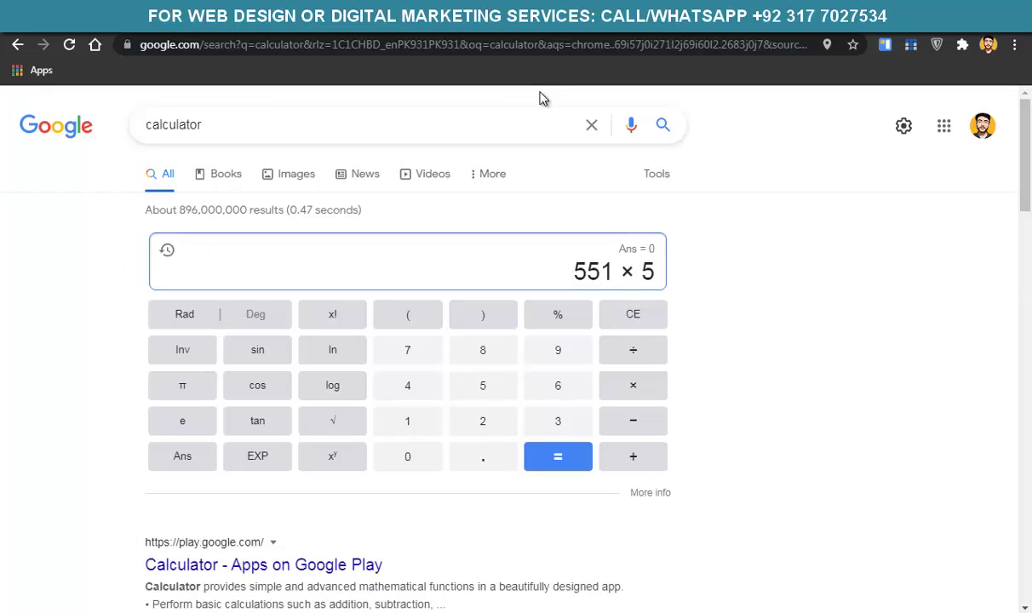
type("49")
key("Return")
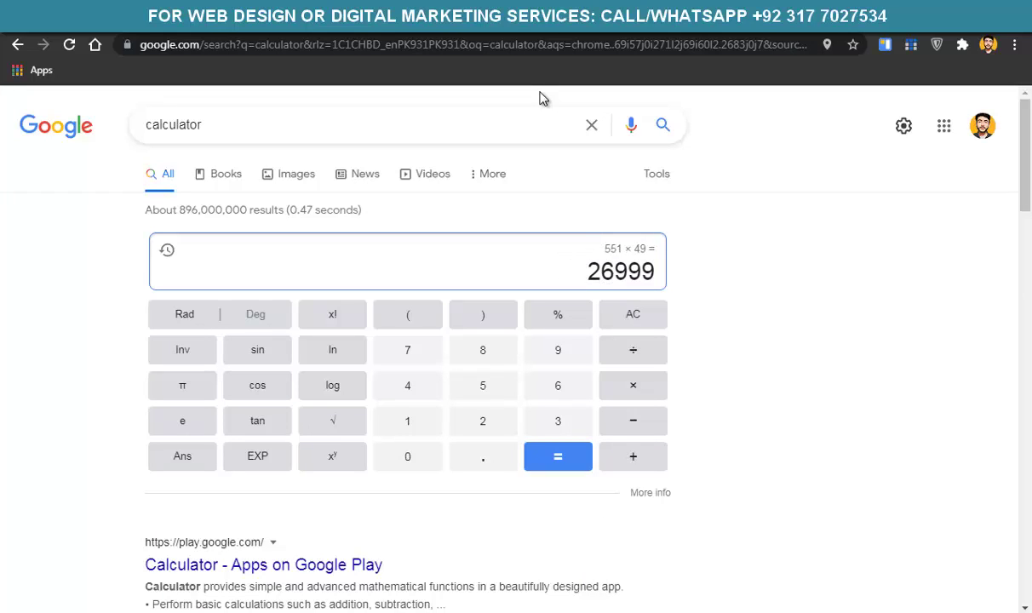
double_click(605, 272)
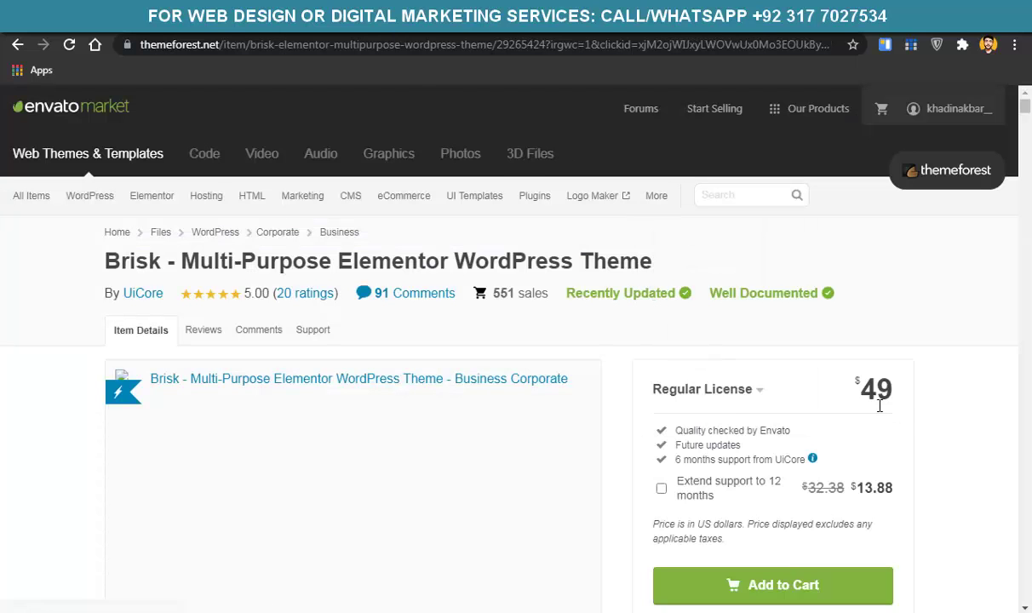
Step: Change the Brisk theme's license from the $49 Regular License to the $2950 Extended License
double_click(877, 400)
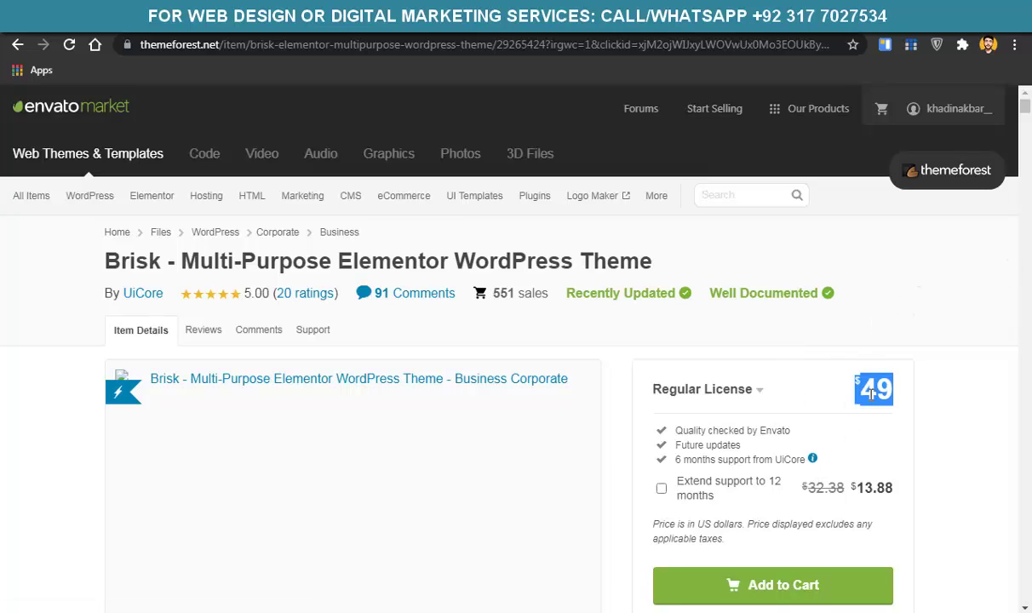
left_click(779, 396)
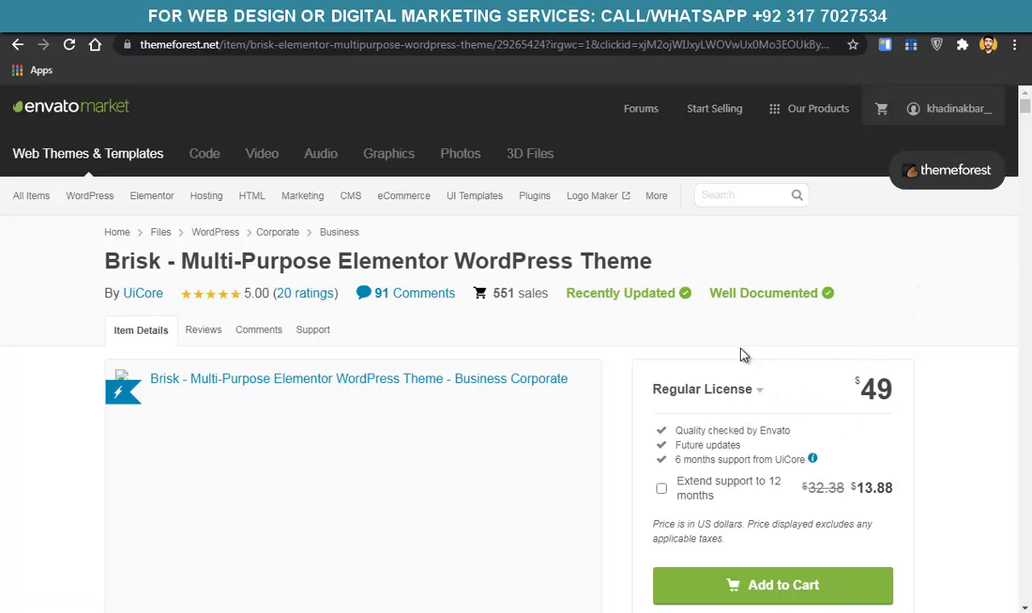
left_click(707, 389)
left_click(715, 556)
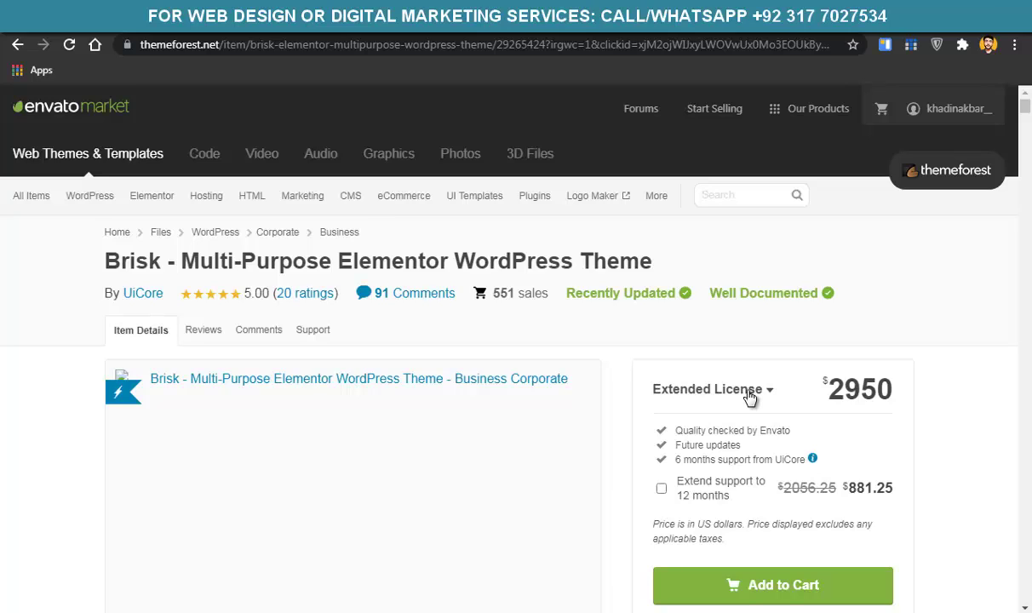
Step: Highlight the $2950 Extended License price text, including the dollar sign
left_click_drag(800, 383, 841, 400)
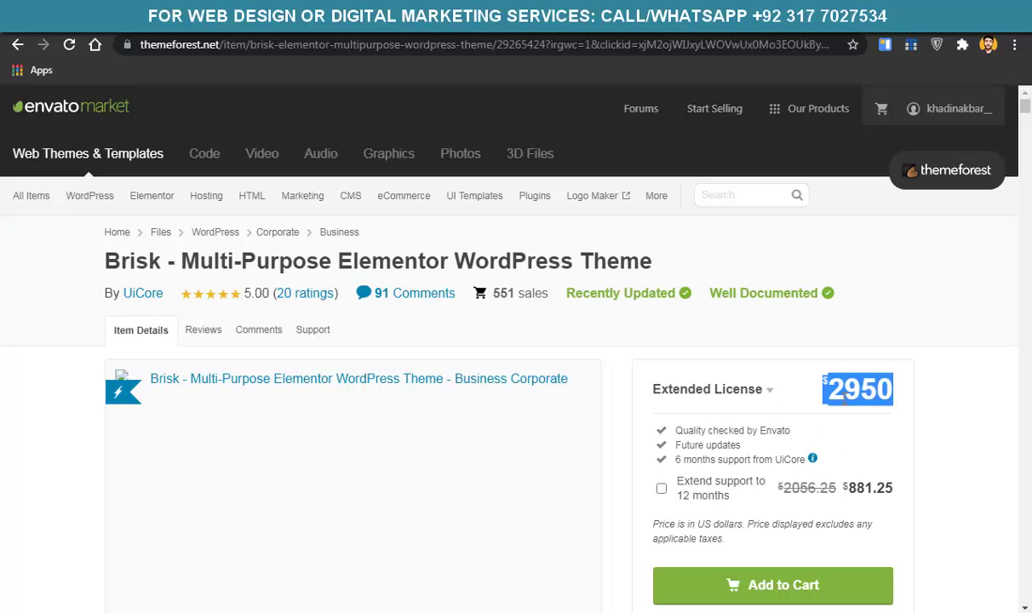
double_click(840, 392)
triple_click(840, 391)
left_click(693, 393)
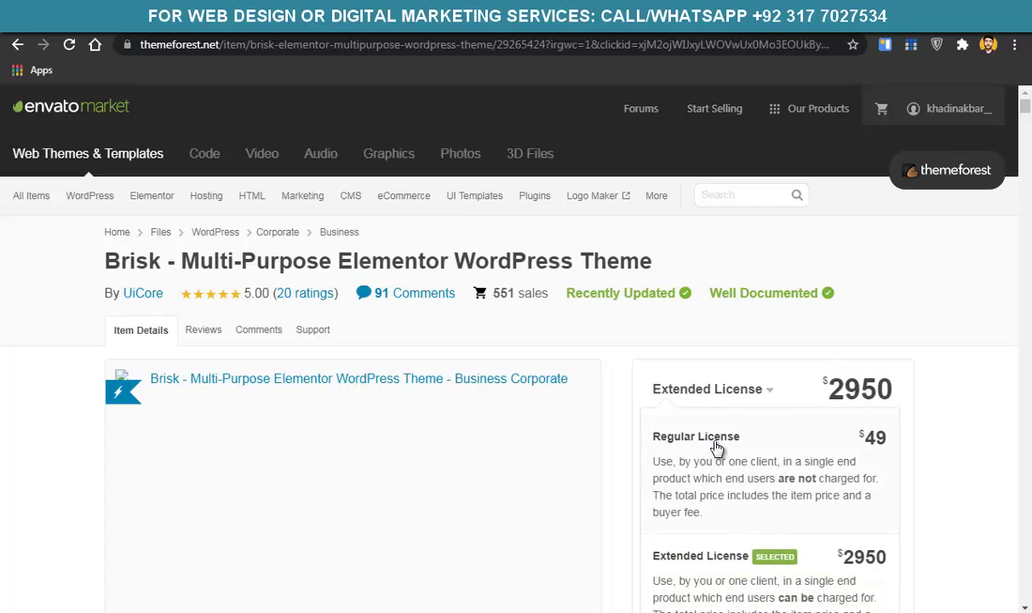
triple_click(840, 392)
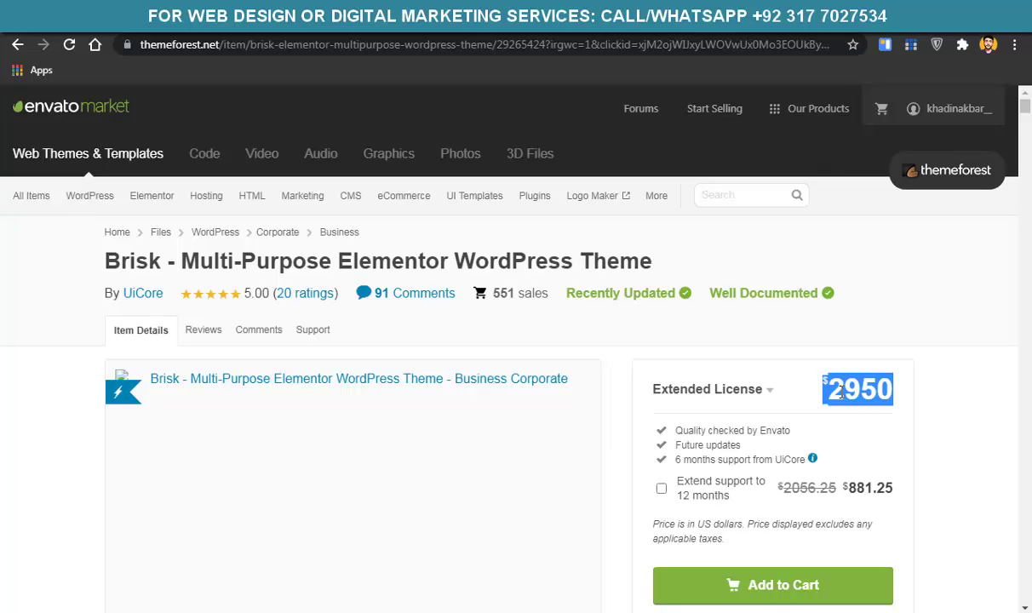
Step: Switch the Brisk license from Extended to the $49 Regular License and buy it now
left_click(695, 388)
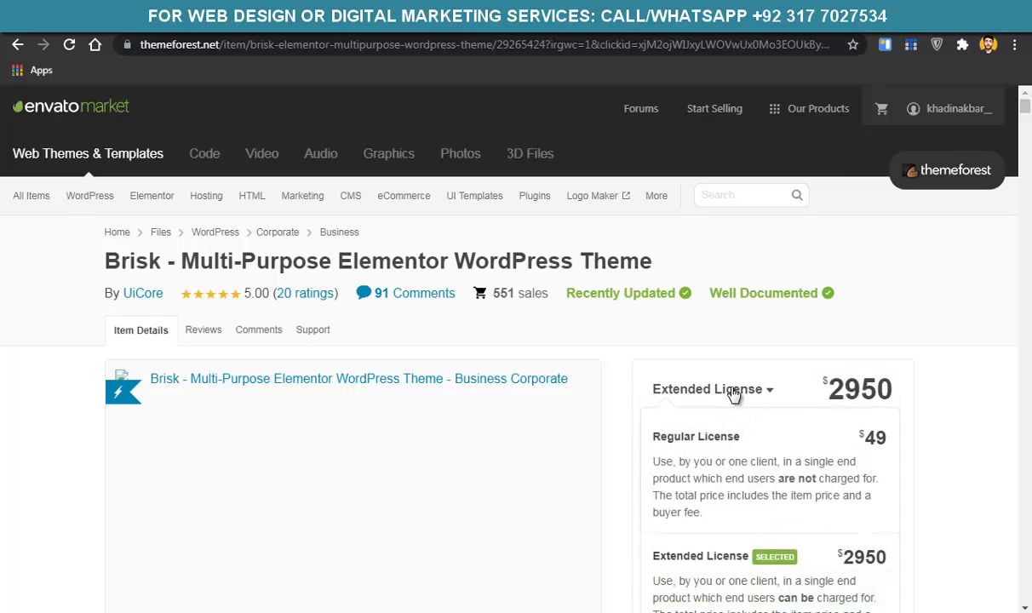
left_click(734, 390)
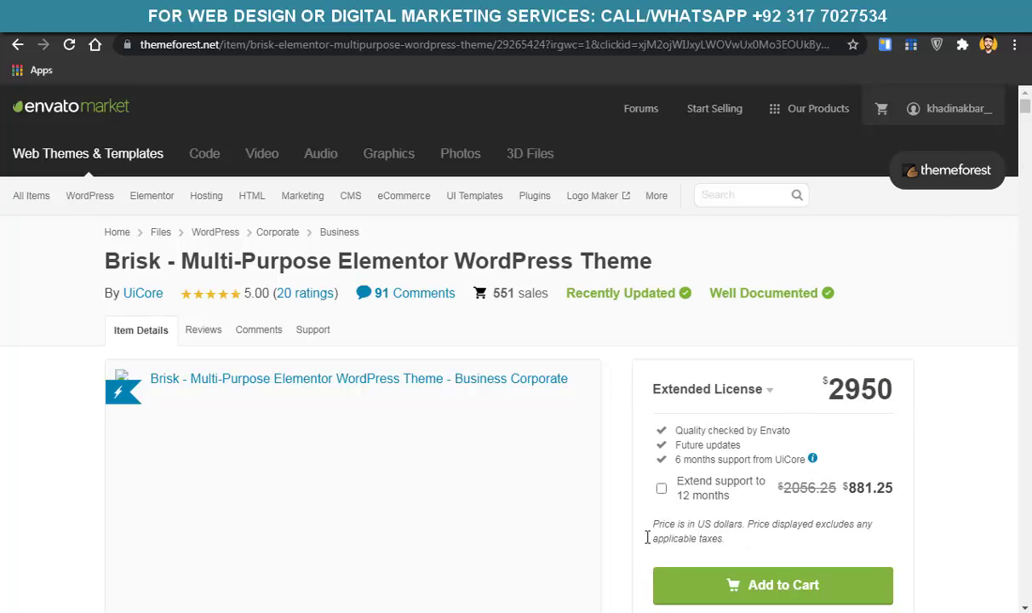
left_click(726, 392)
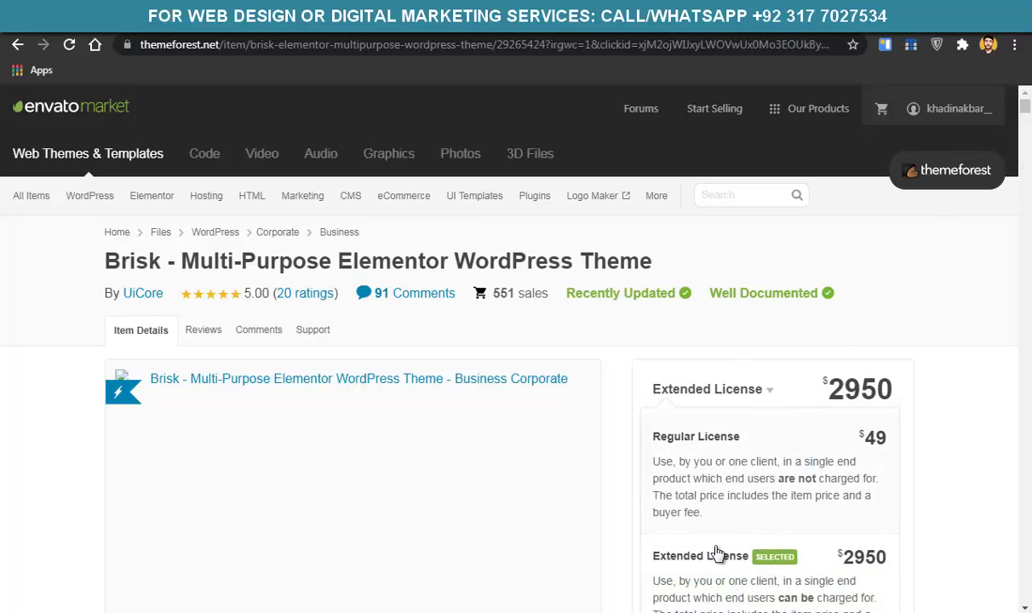
left_click(697, 487)
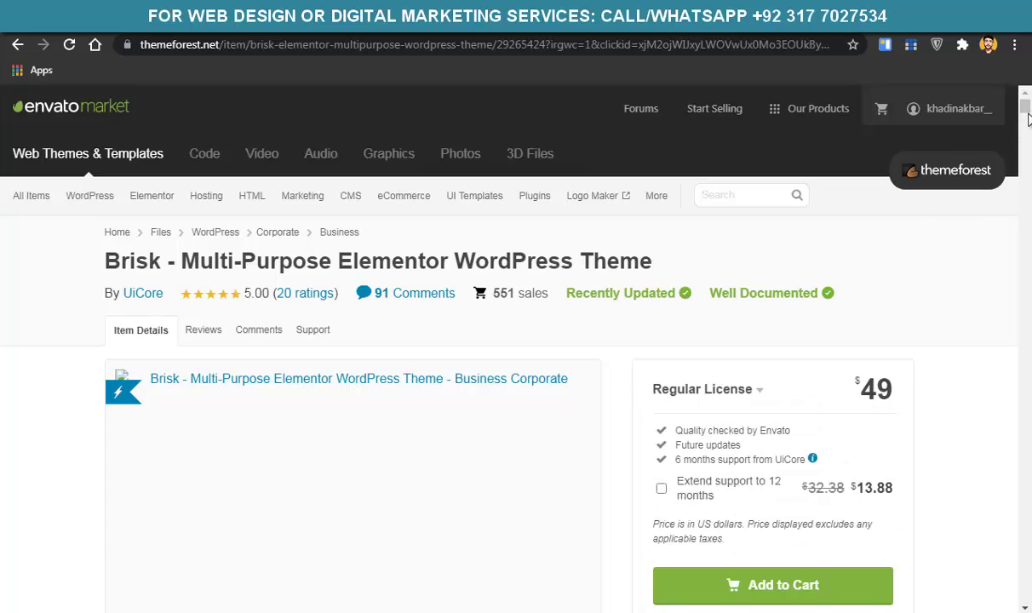
scroll(1021, 119, "down", 3)
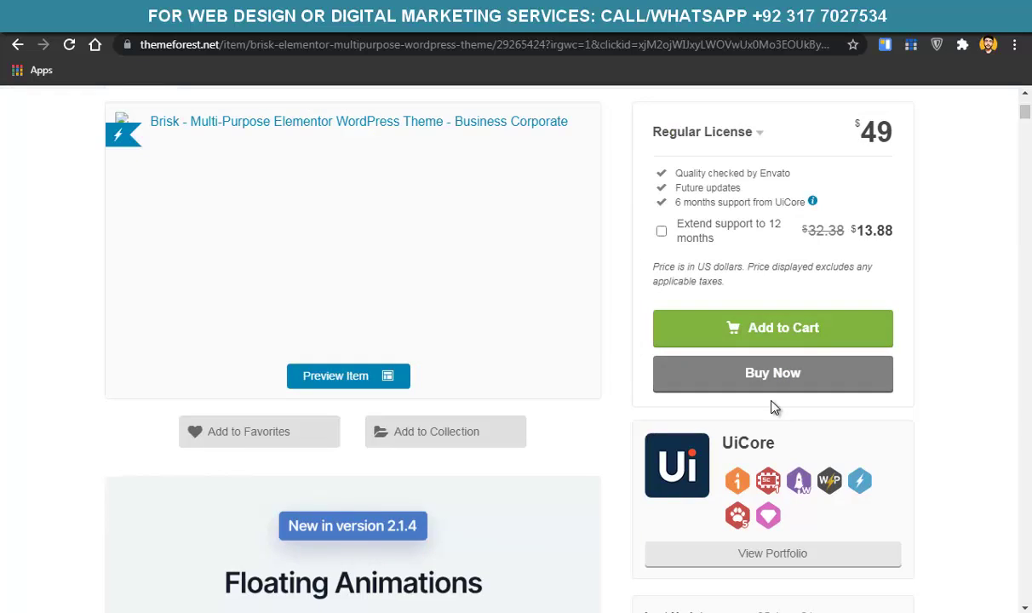
left_click(775, 381)
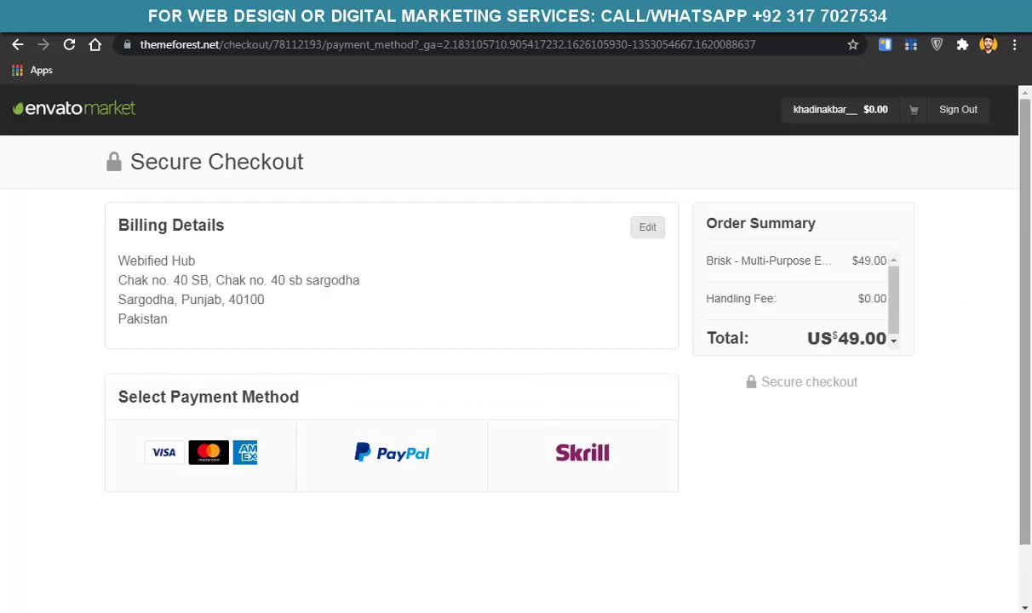
Step: Open the account's Downloads page from the account menu, which shows no purchases yet
scroll(817, 341, "down", 1)
scroll(817, 341, "up", 1)
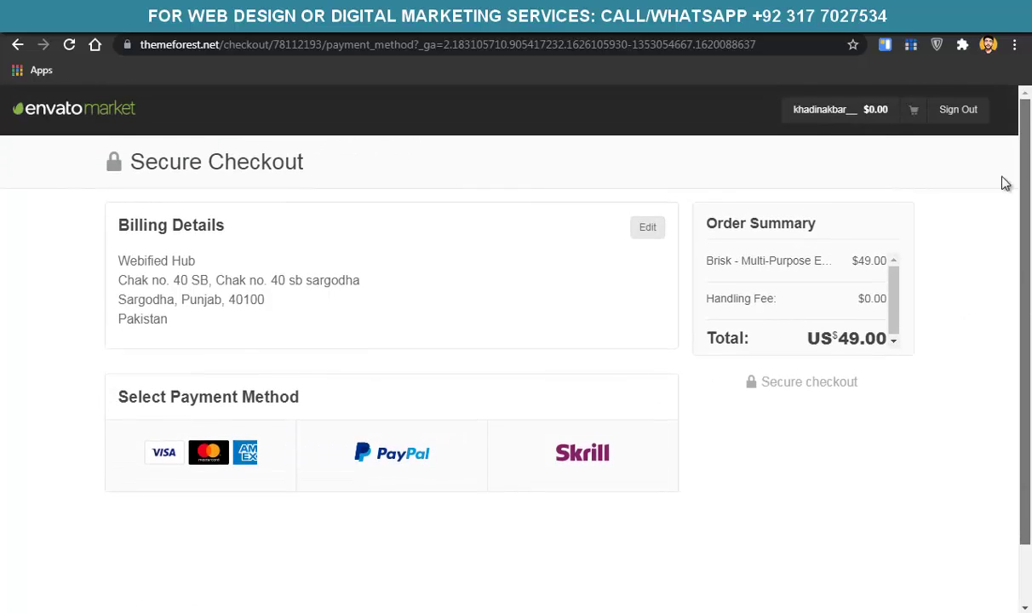
mouse_move(823, 118)
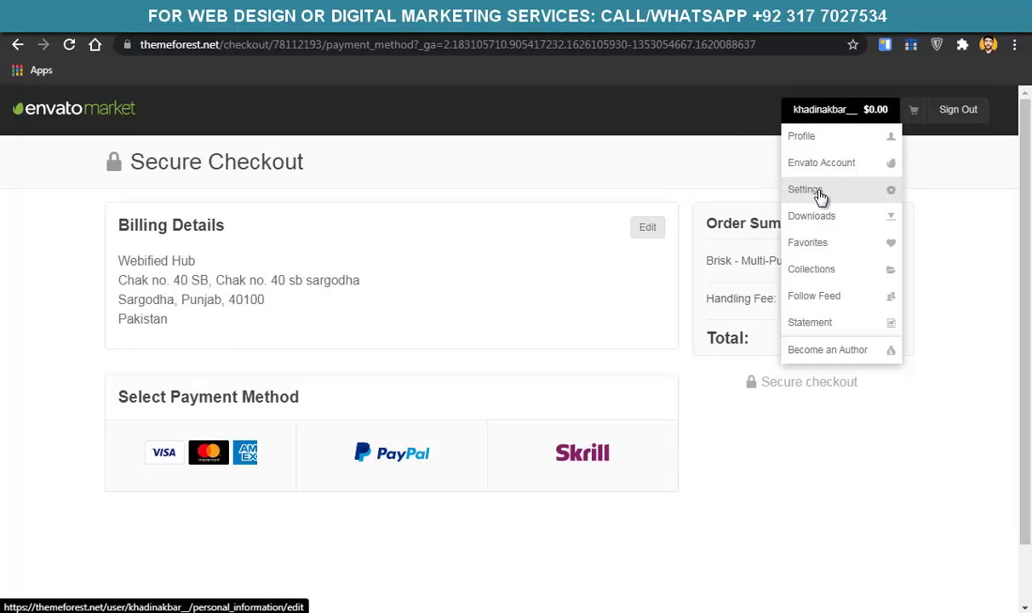
left_click(821, 218)
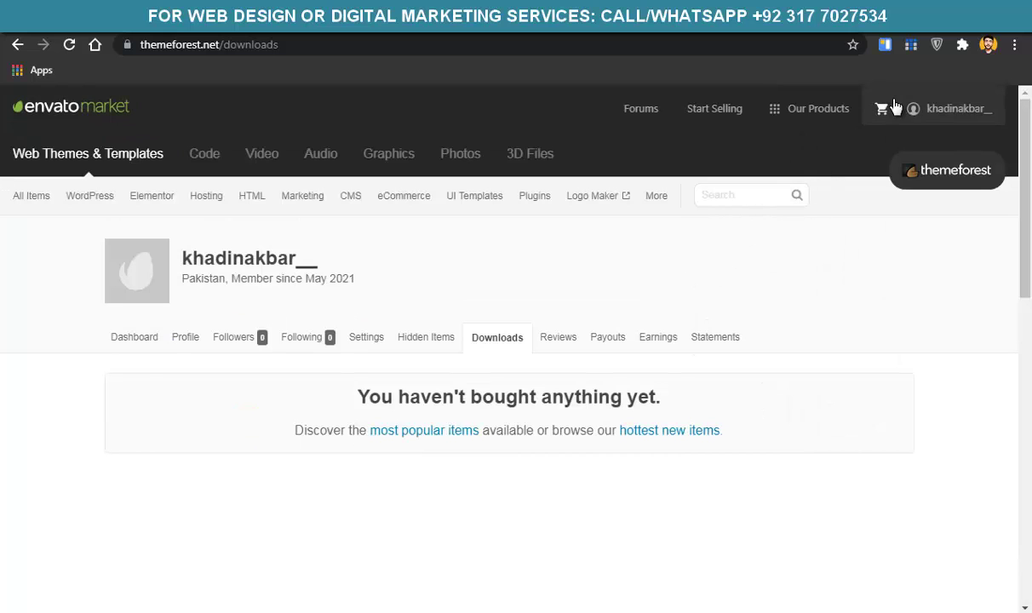
mouse_move(919, 108)
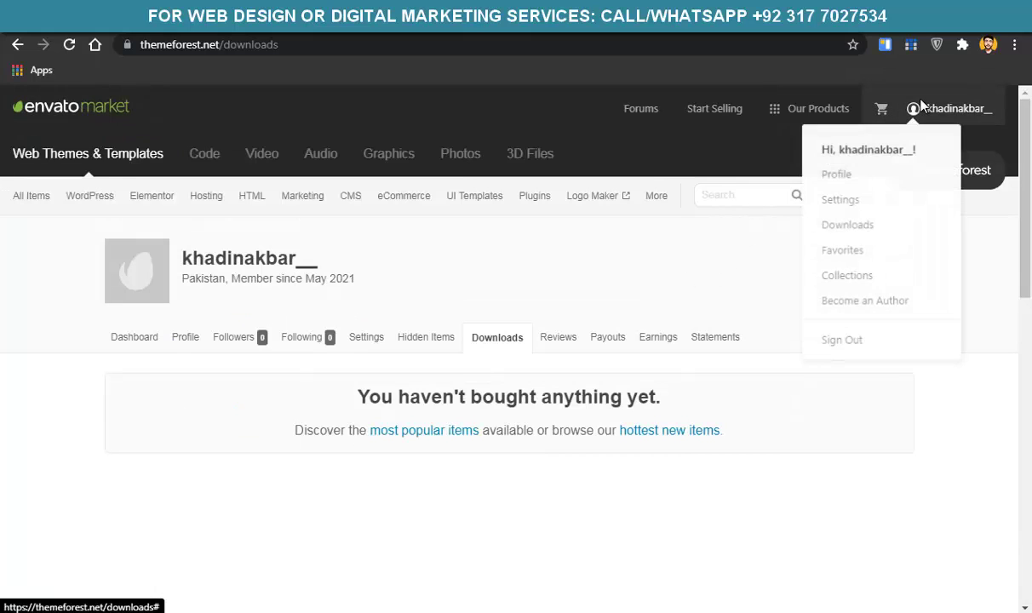
left_click(858, 226)
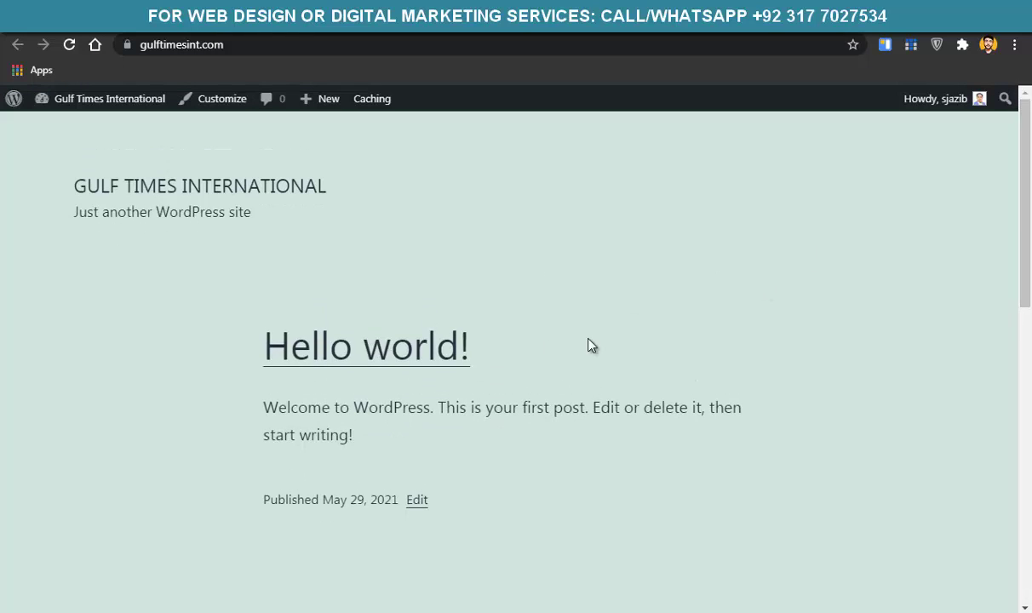
Step: Load the brisk.uicore.co/dentist demo, then go to the Add New themes page in wp-admin
left_click(225, 45)
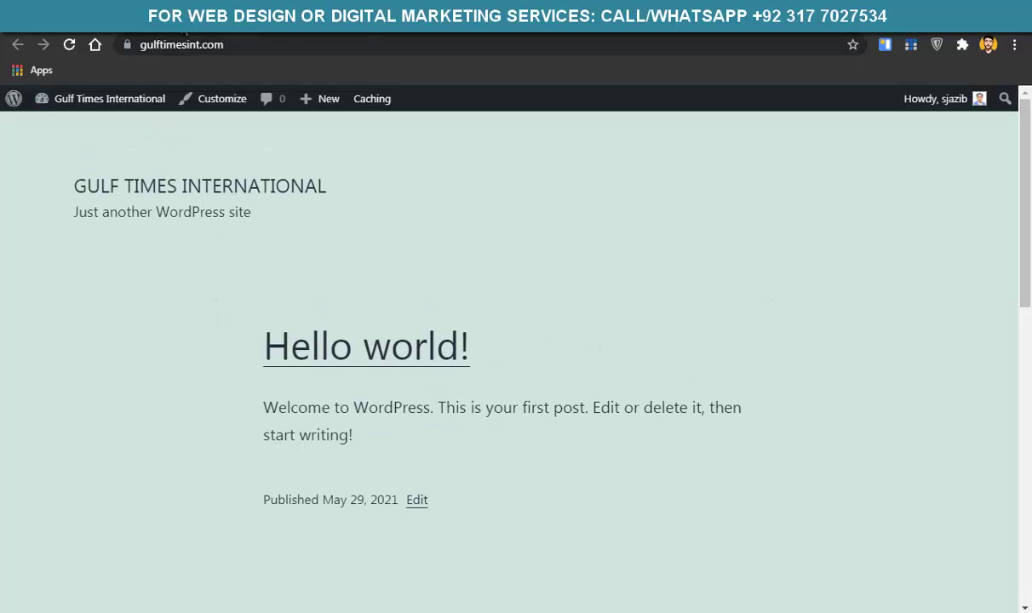
type("brisk.uicore.co/dentist/#")
key("Return")
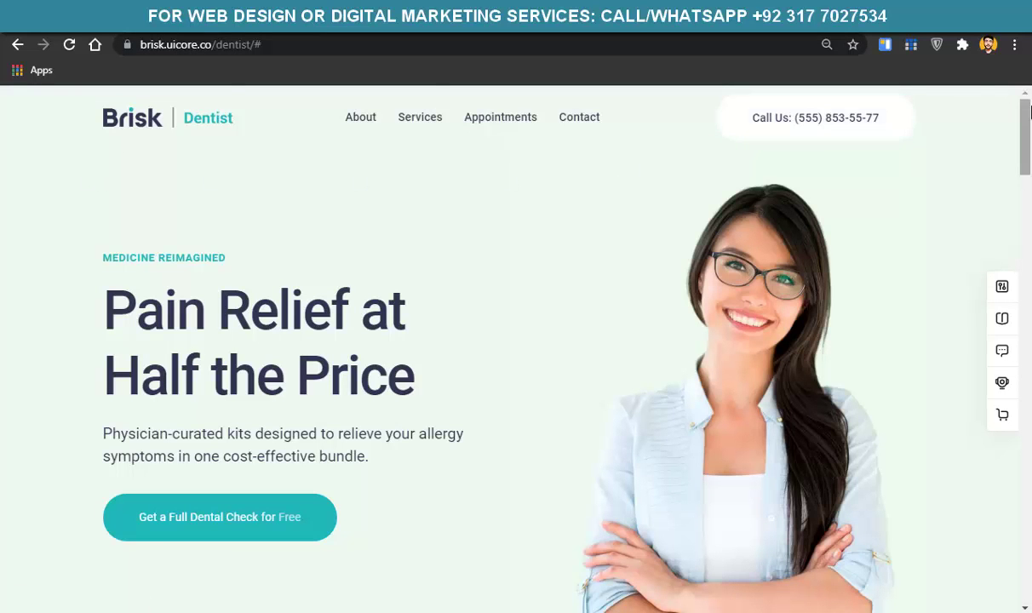
left_click_drag(1025, 144, 1026, 107)
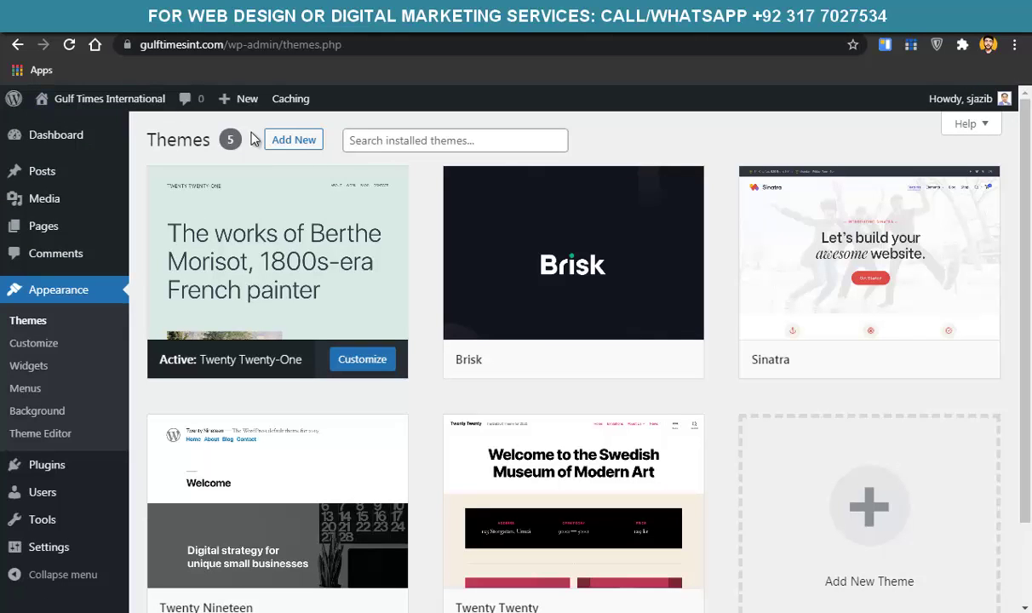
left_click(311, 150)
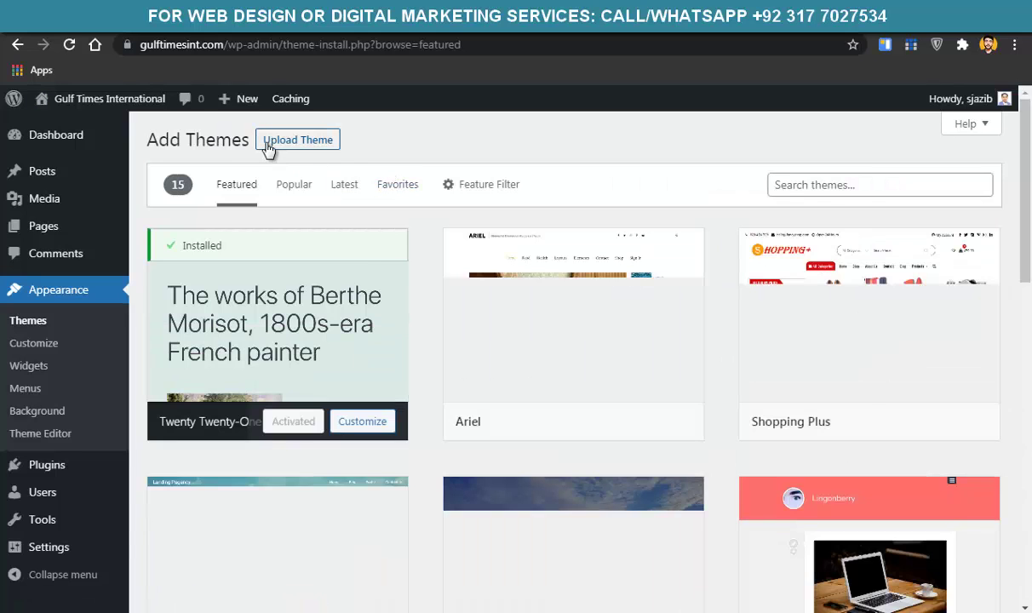
Step: Pick brisk.zip from the brisk-elementor folder as the theme upload, then return to Appearance > Themes
left_click(268, 149)
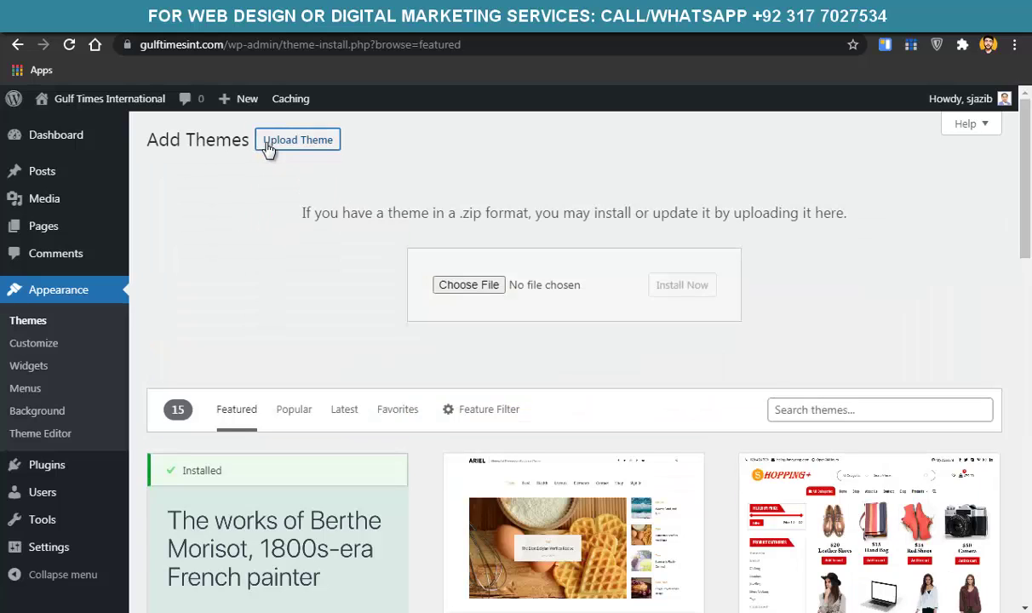
left_click(483, 285)
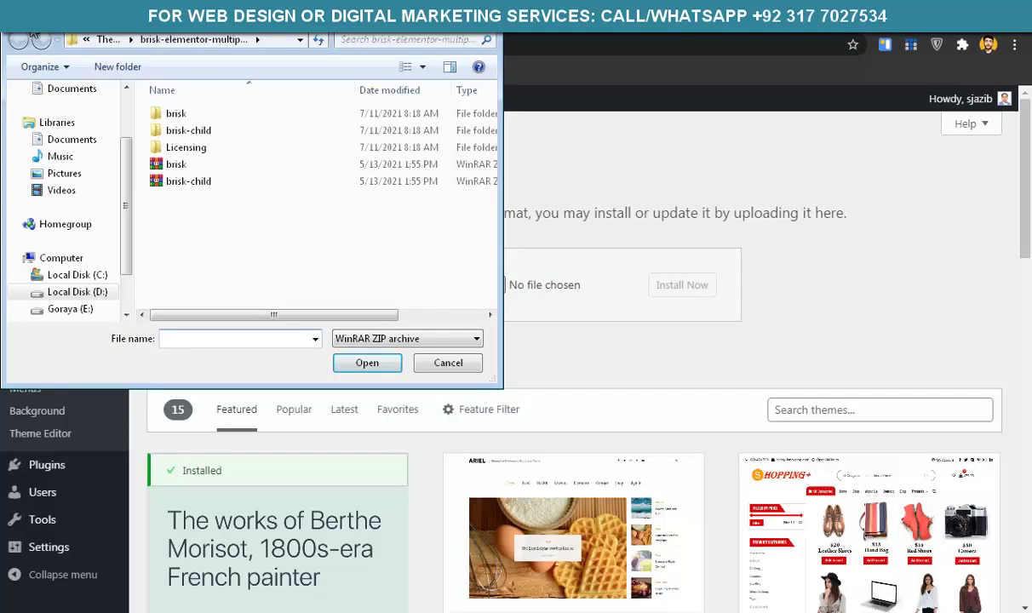
left_click(107, 39)
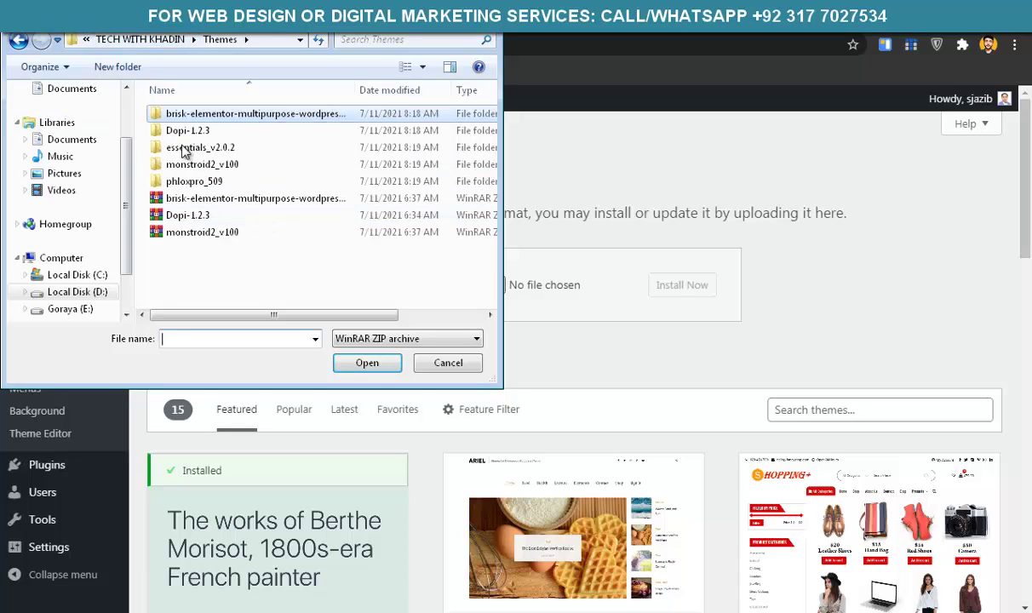
left_click(223, 198)
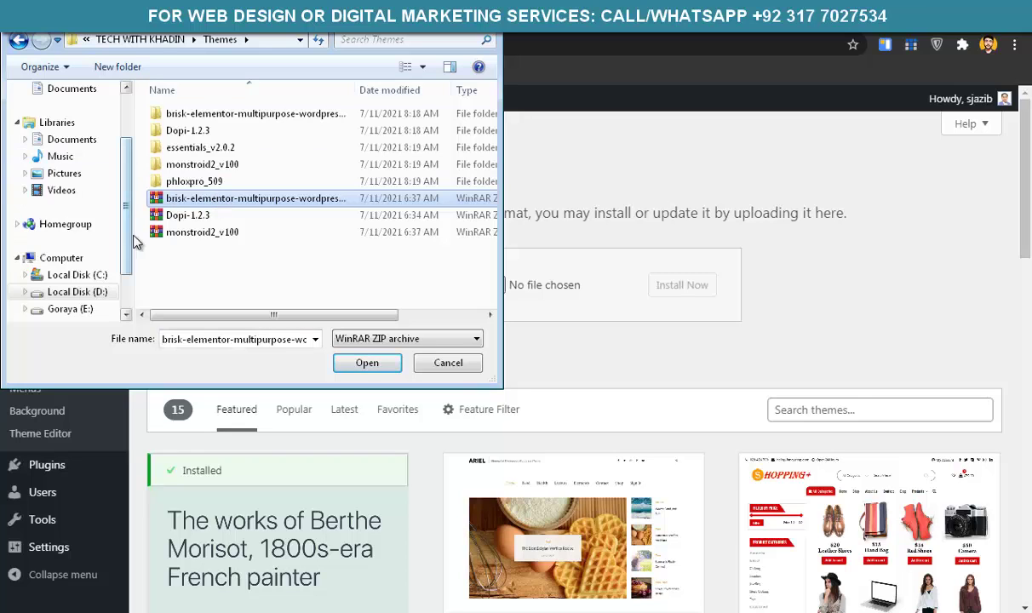
right_click(179, 201)
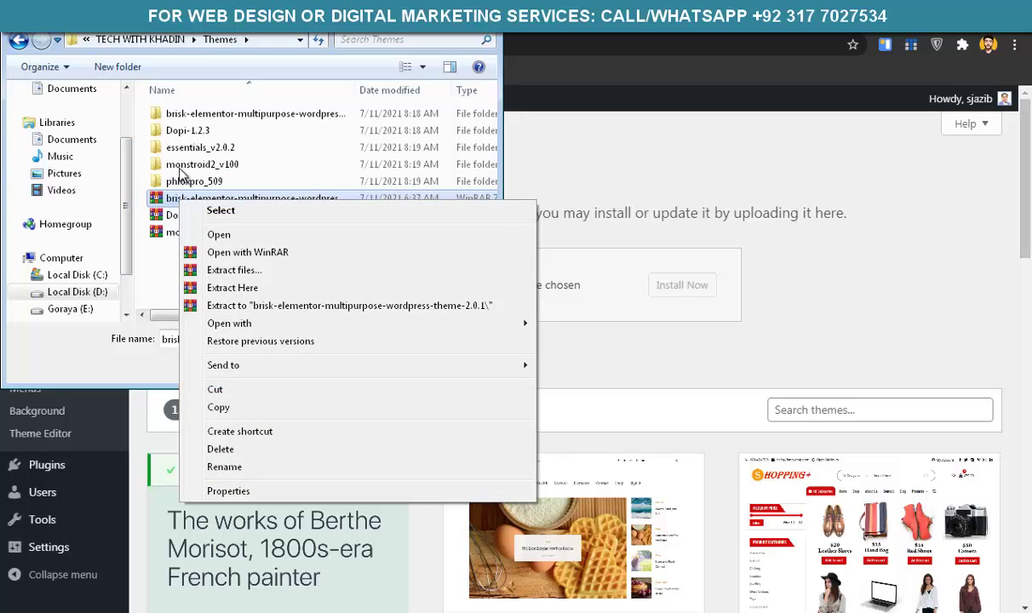
double_click(174, 113)
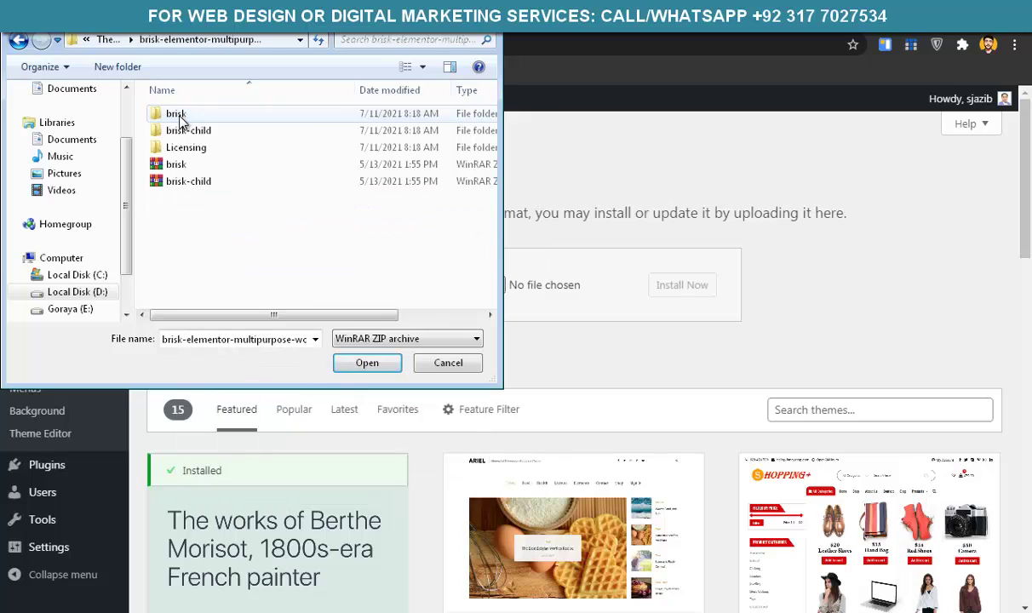
left_click(166, 168)
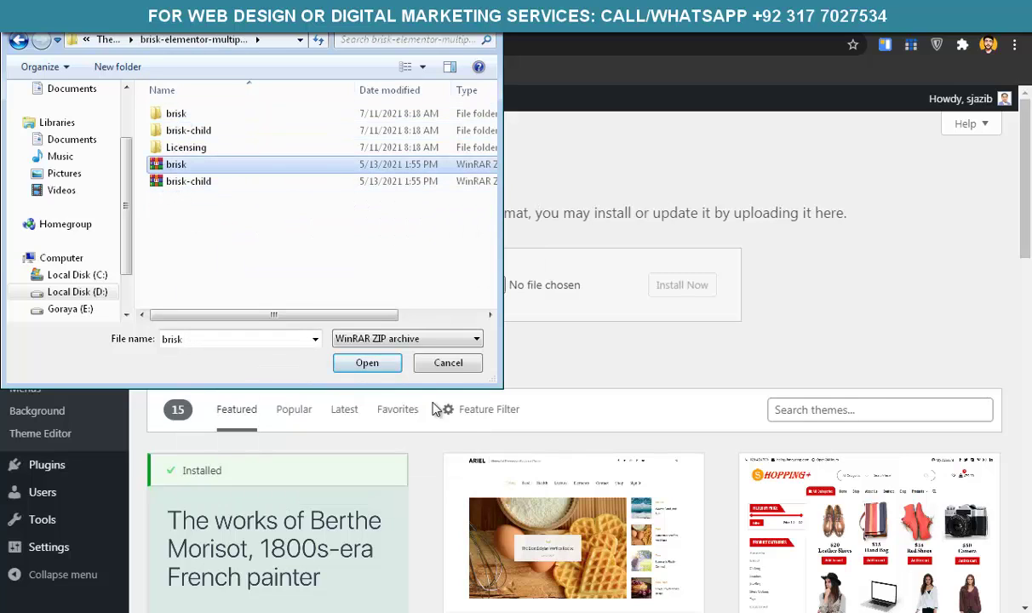
left_click(351, 371)
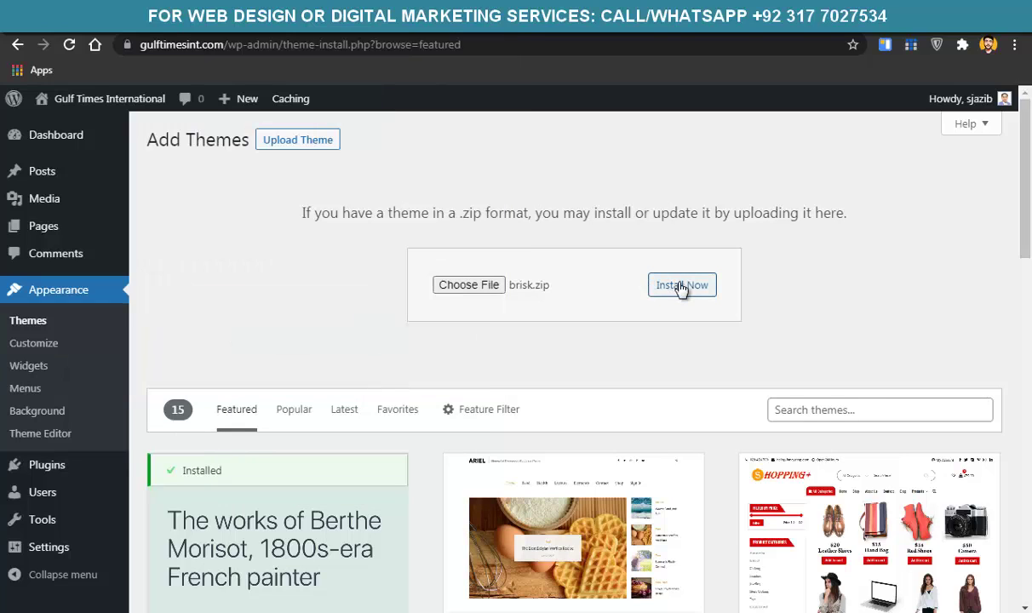
left_click(48, 325)
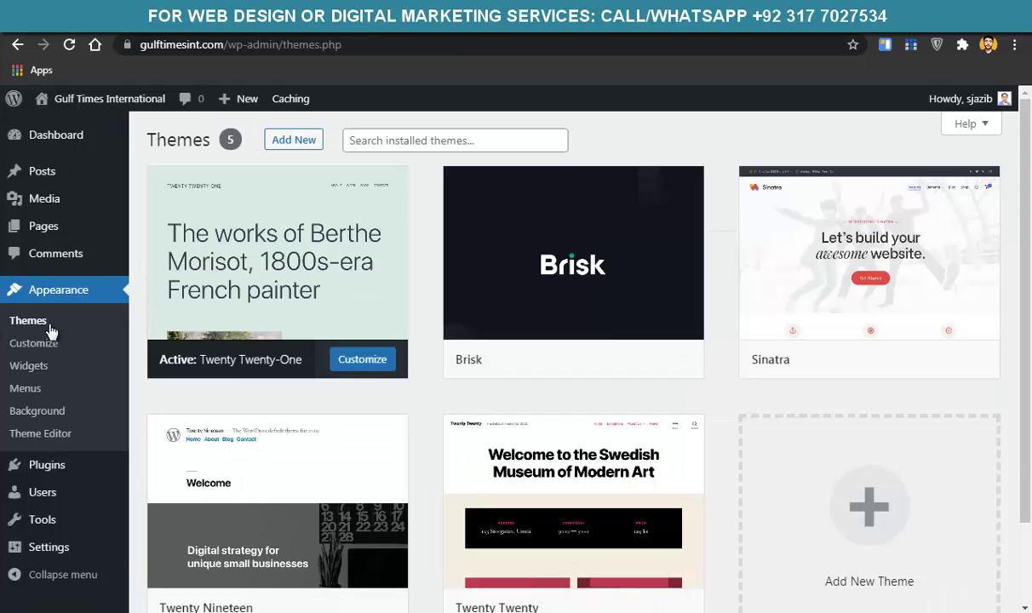
Step: Activate the Brisk theme and start installing its required plugins
mouse_move(608, 363)
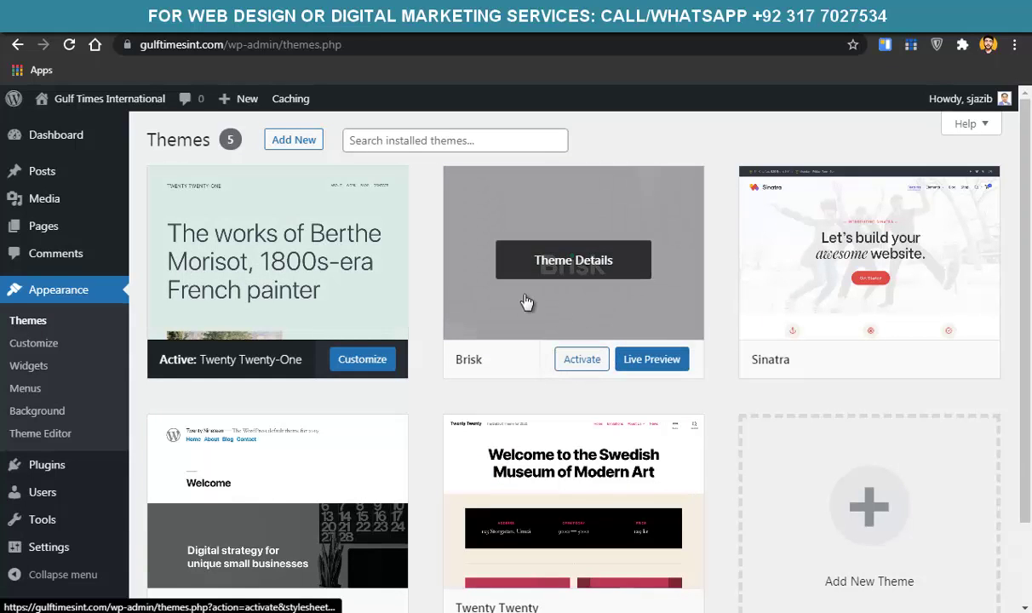
left_click(575, 369)
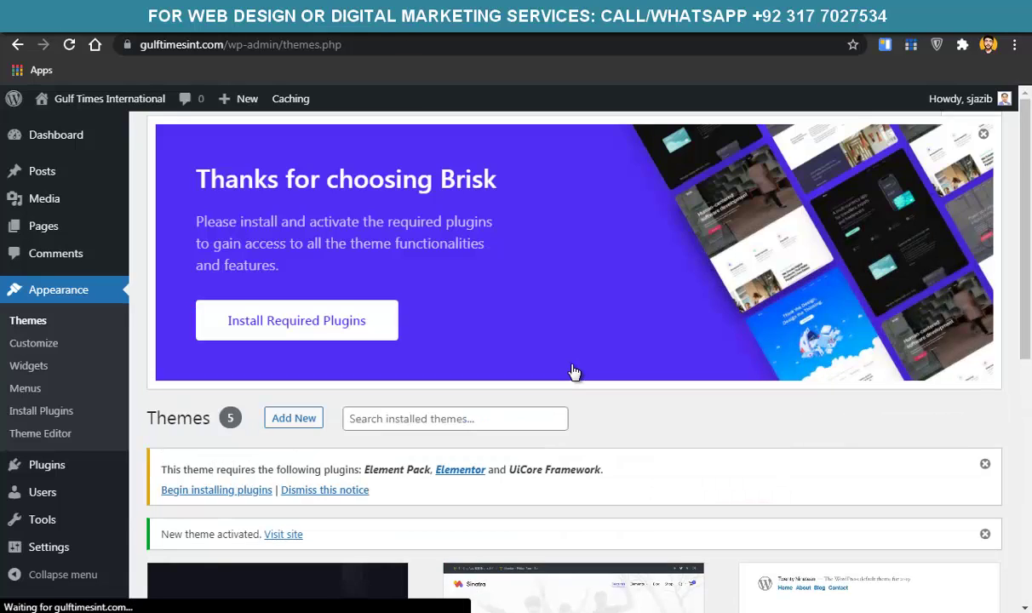
left_click(259, 342)
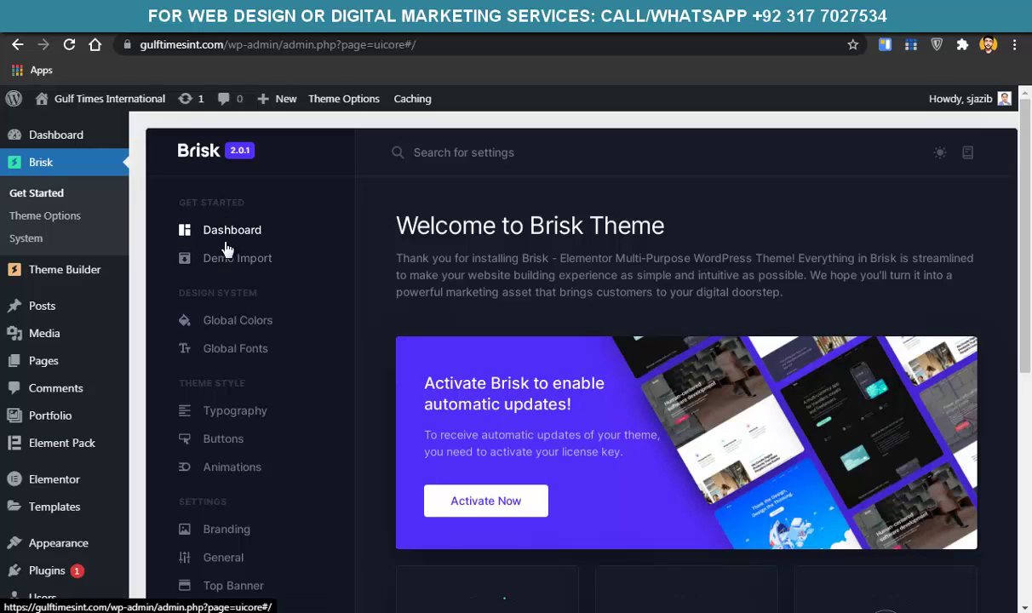
Step: In Brisk Demo Import, scroll the template grid to Dentist and open its Import options
left_click(218, 265)
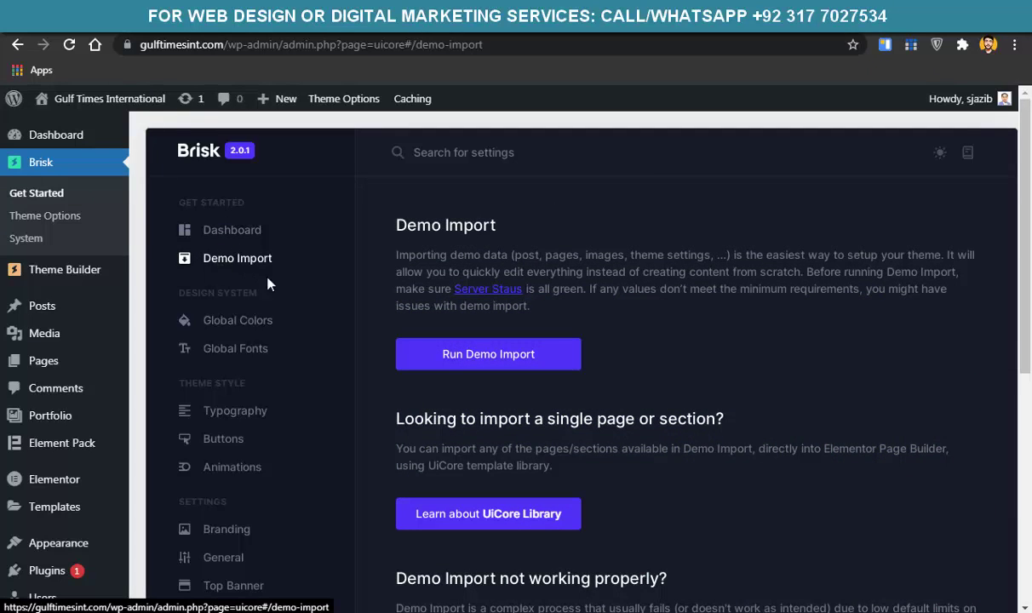
left_click(469, 364)
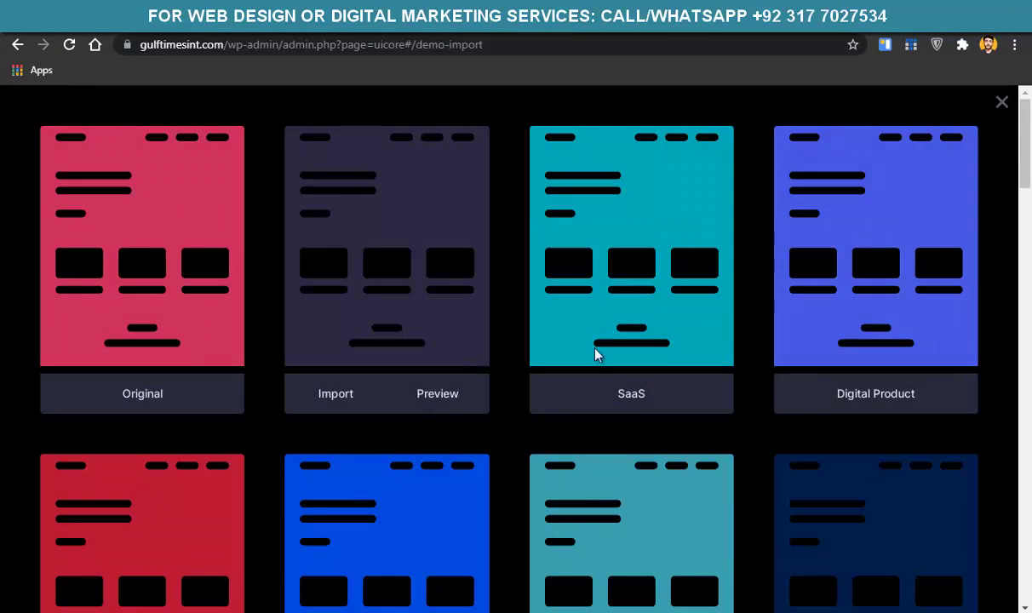
scroll(1028, 162, "down", 1)
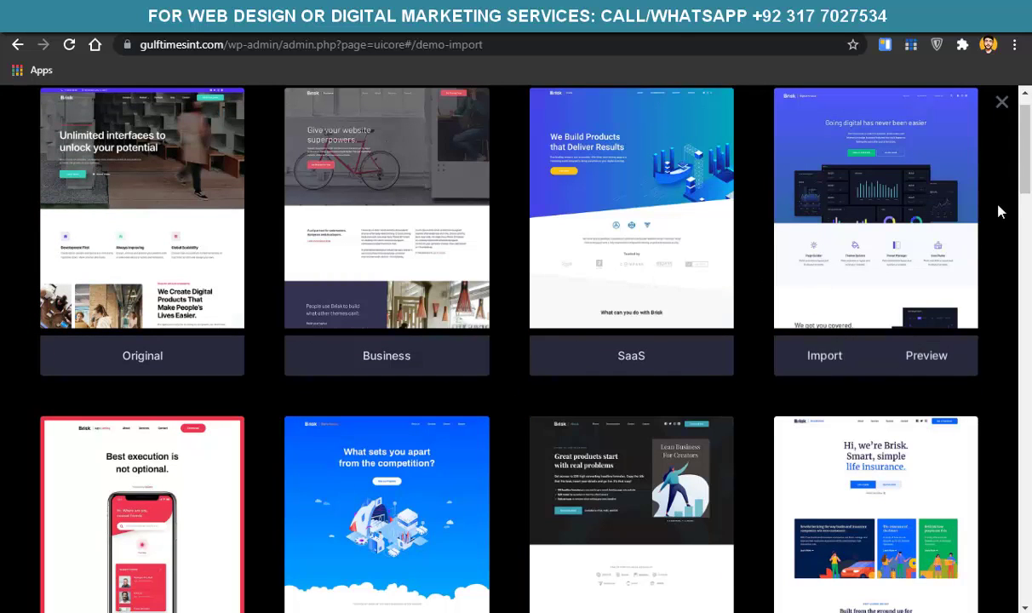
scroll(1028, 183, "down", 4)
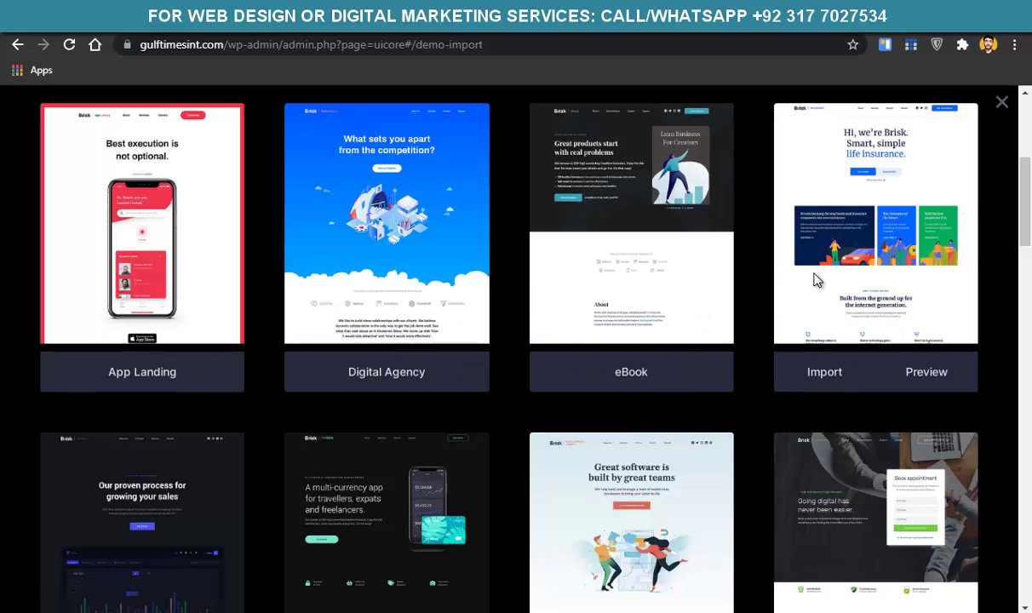
scroll(1028, 211, "down", 1)
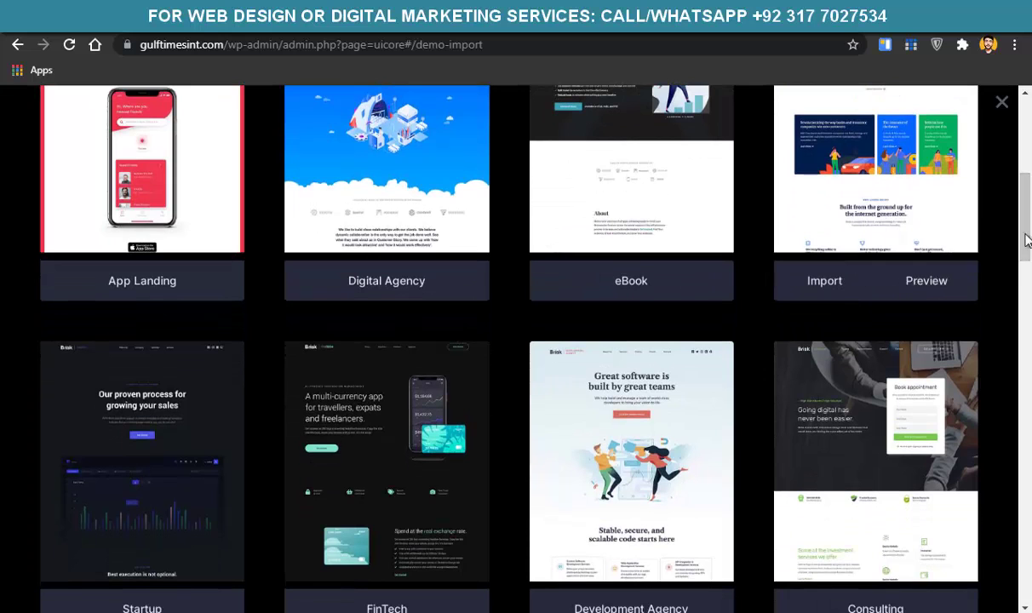
left_click_drag(1030, 224, 1012, 301)
mouse_move(640, 368)
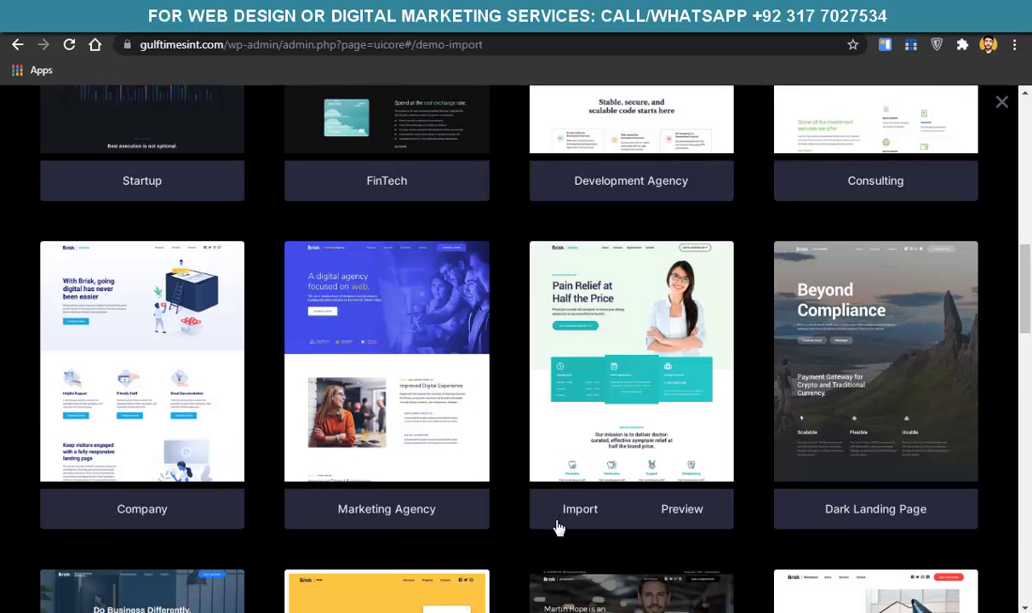
left_click(579, 509)
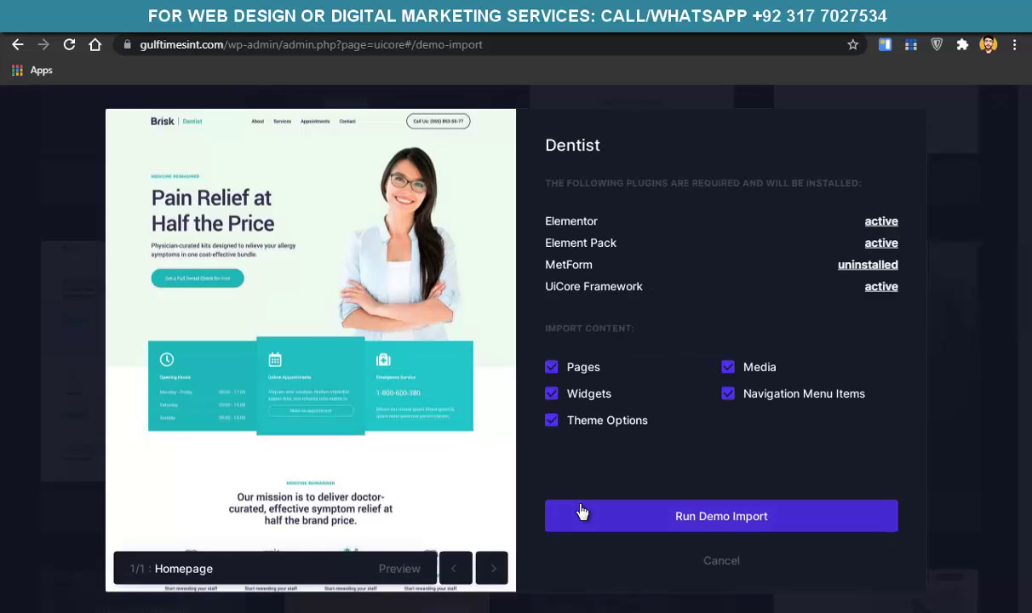
Step: Run the Dentist demo import, cycling through other browser tabs while it completes
left_click(611, 516)
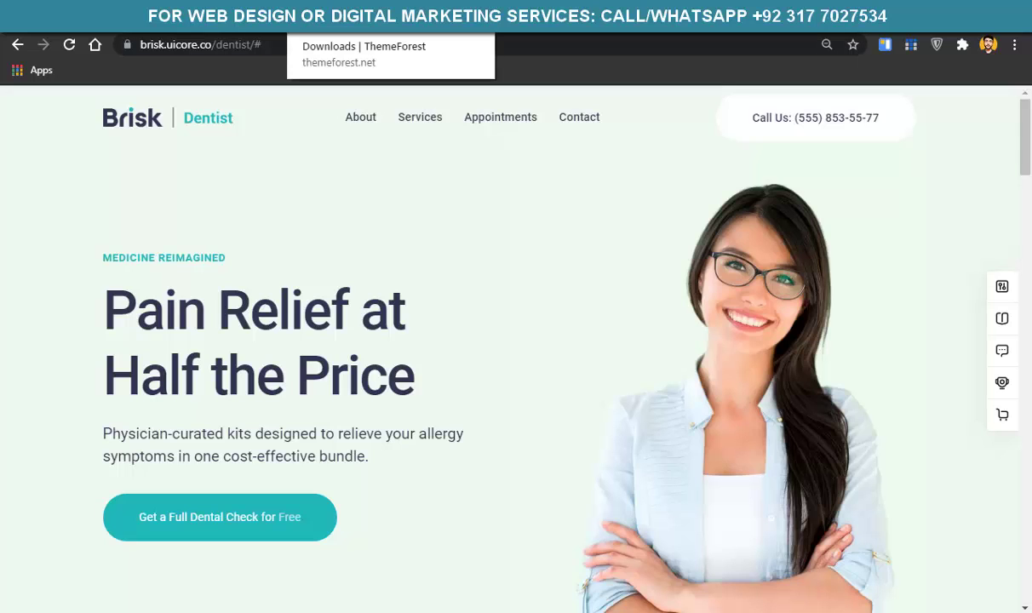
left_click(375, 17)
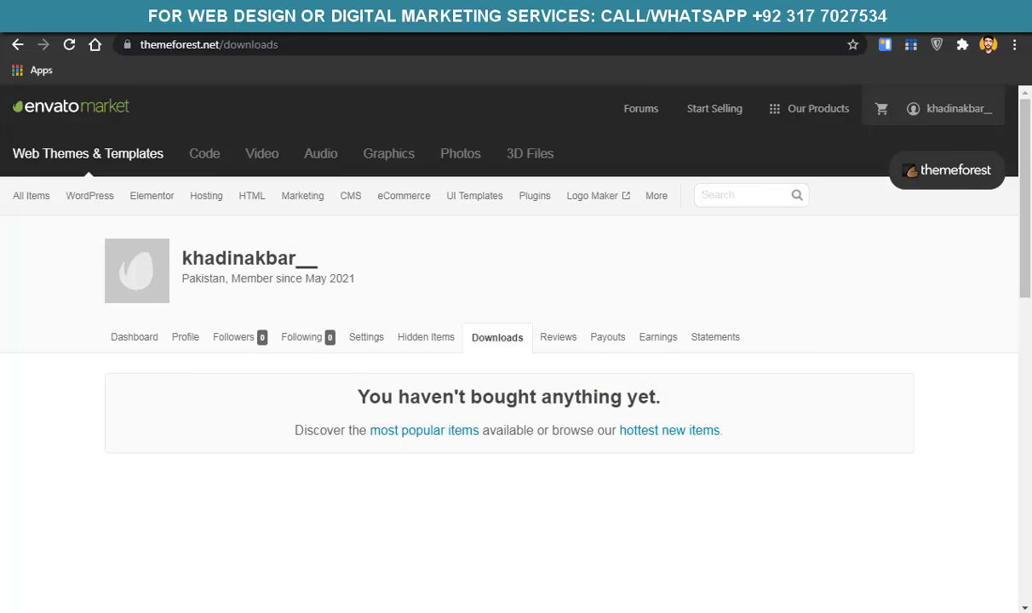
key("ctrl+shift+Tab")
key("ctrl+shift+Tab")
key("ctrl+Tab")
key("ctrl+Tab")
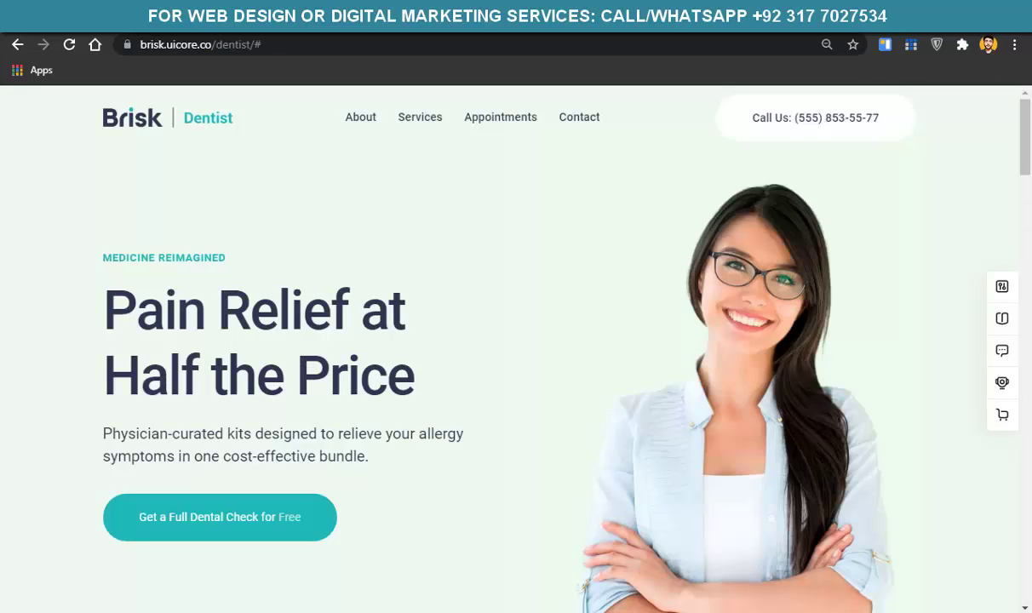
key("ctrl+shift+Tab")
key("ctrl+shift+Tab")
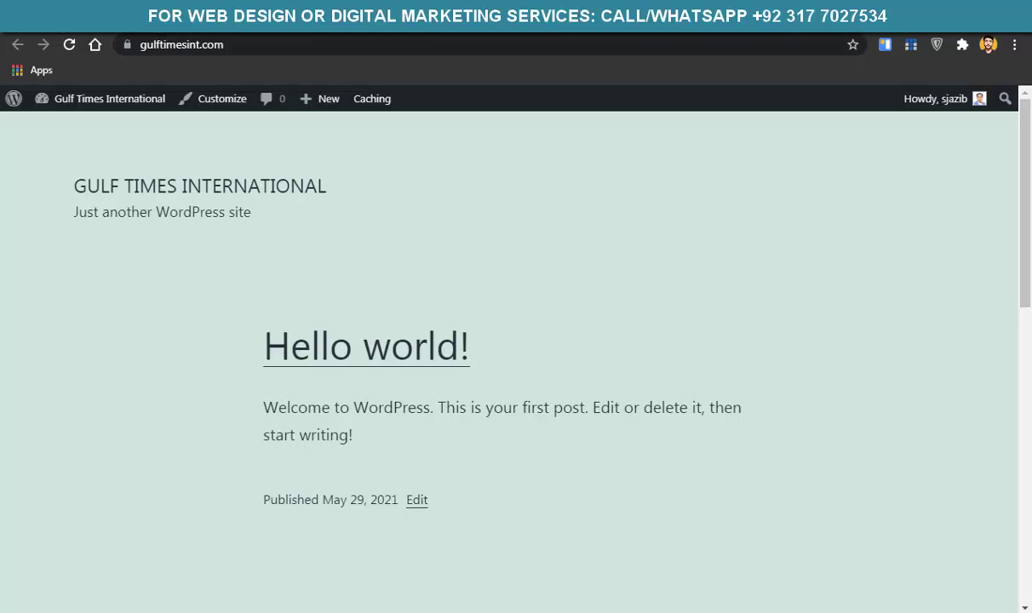
key("ctrl+shift+Tab")
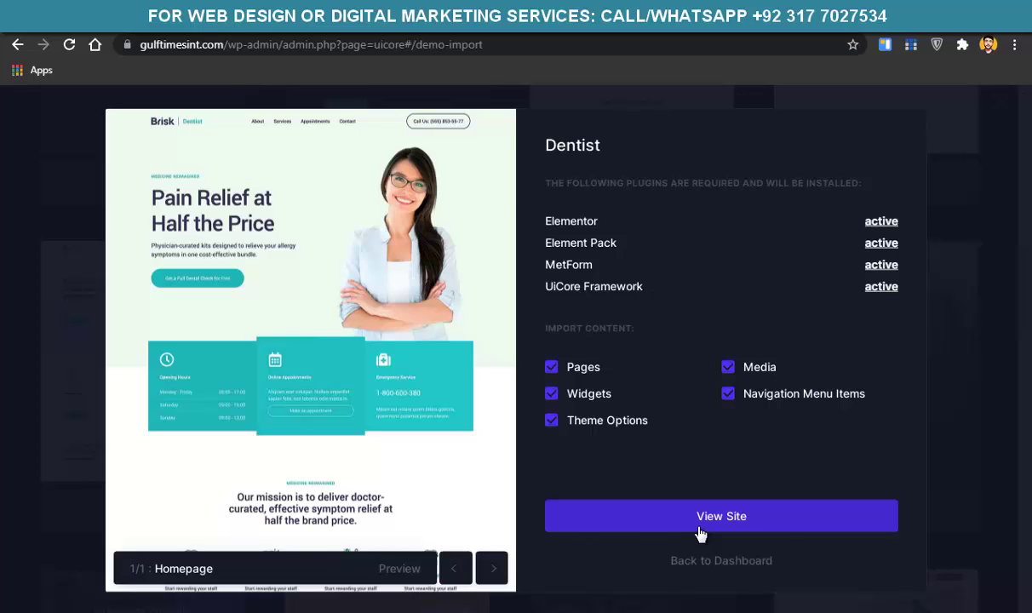
Step: View the live site and scroll through the imported Dentist homepage
left_click(702, 513)
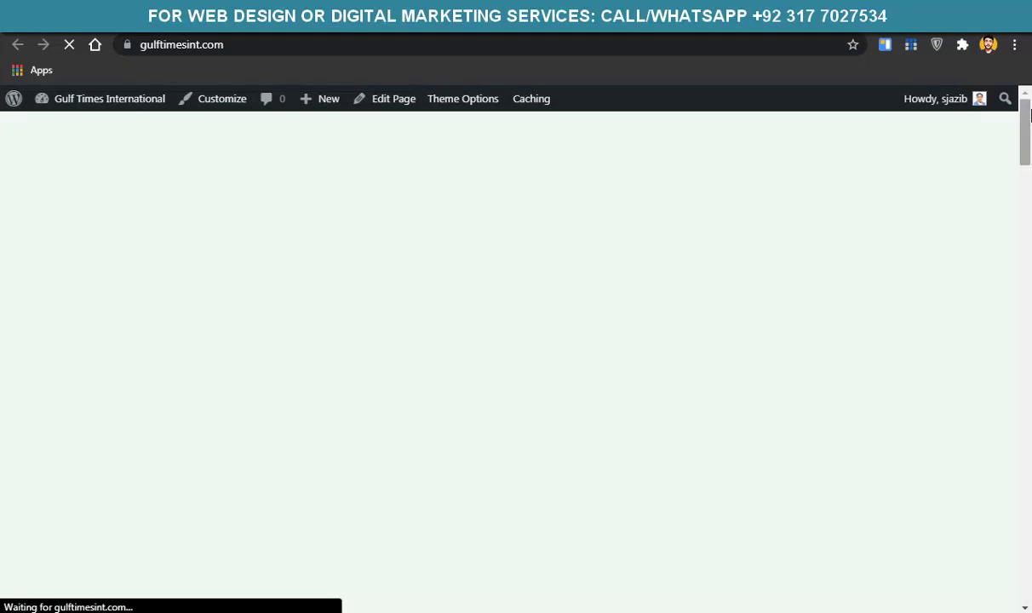
scroll(1028, 162, "down", 3)
scroll(1029, 162, "up", 3)
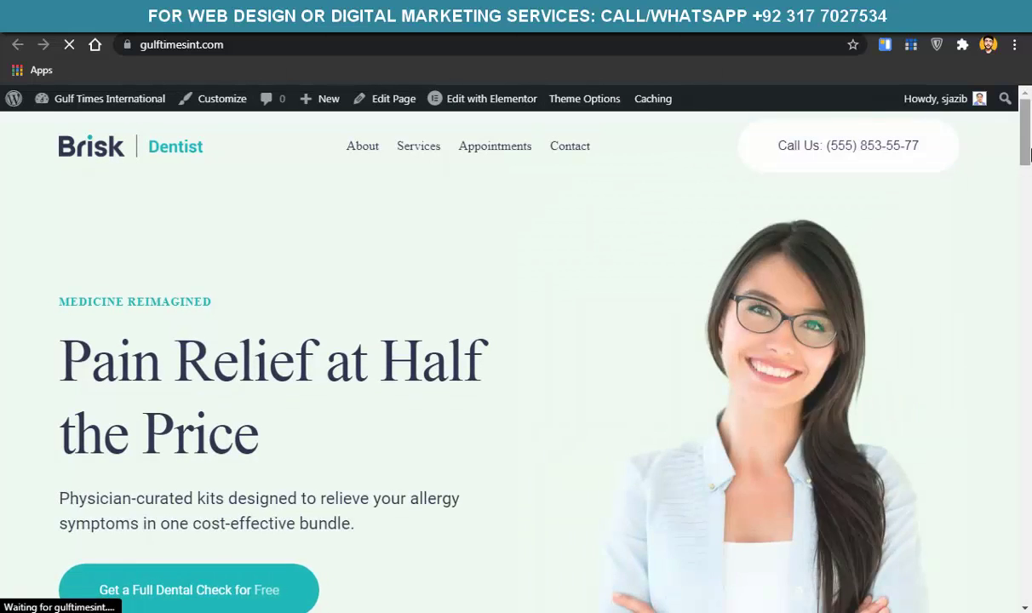
scroll(1029, 144, "down", 5)
scroll(1028, 137, "up", 5)
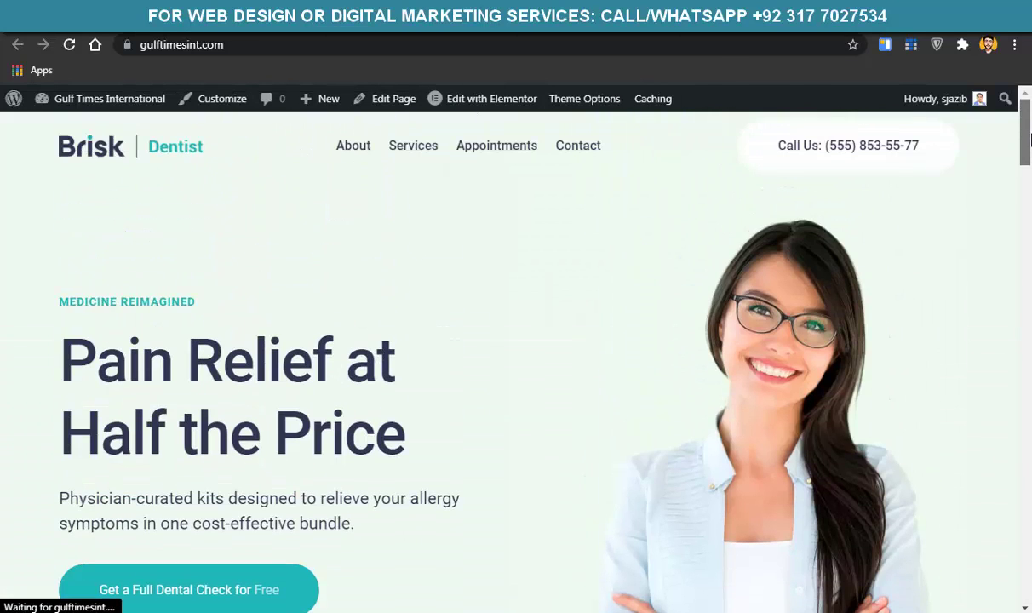
scroll(1026, 110, "down", 1)
Step: Set the Chrome page zoom to 80% and scroll down the homepage
left_click(1011, 47)
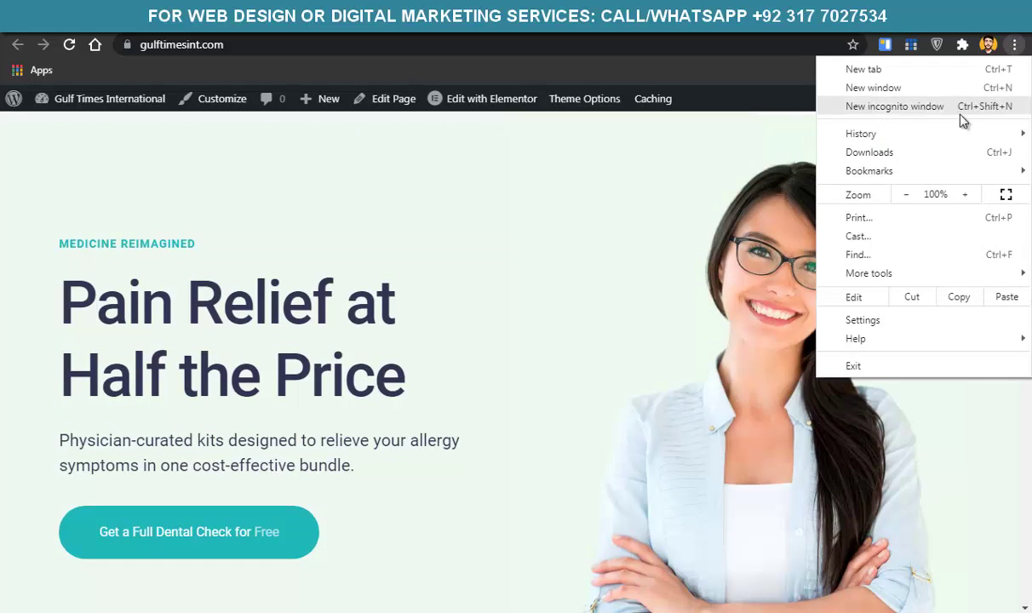
left_click(905, 197)
left_click(905, 198)
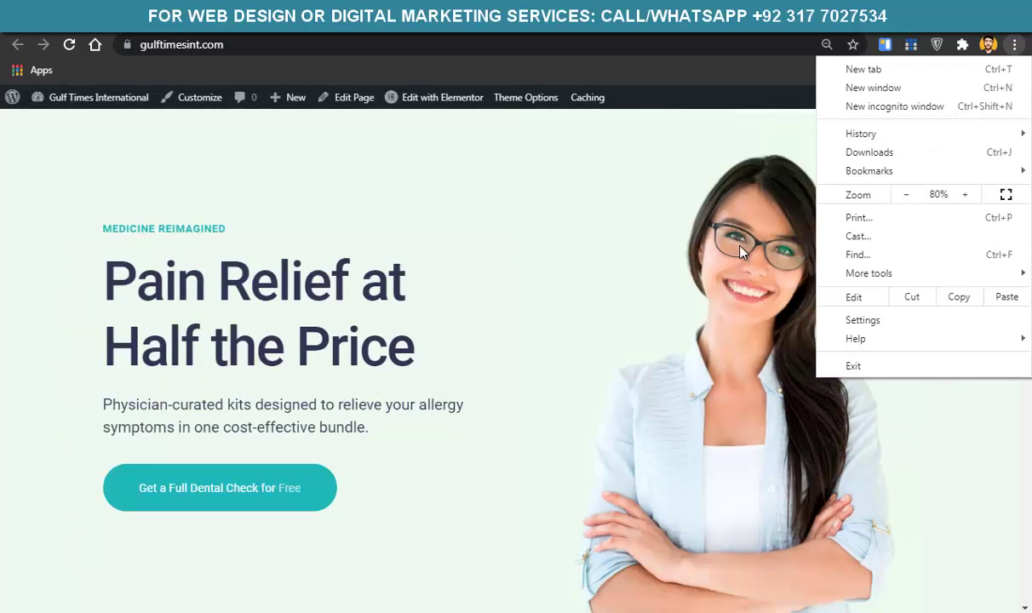
left_click(657, 252)
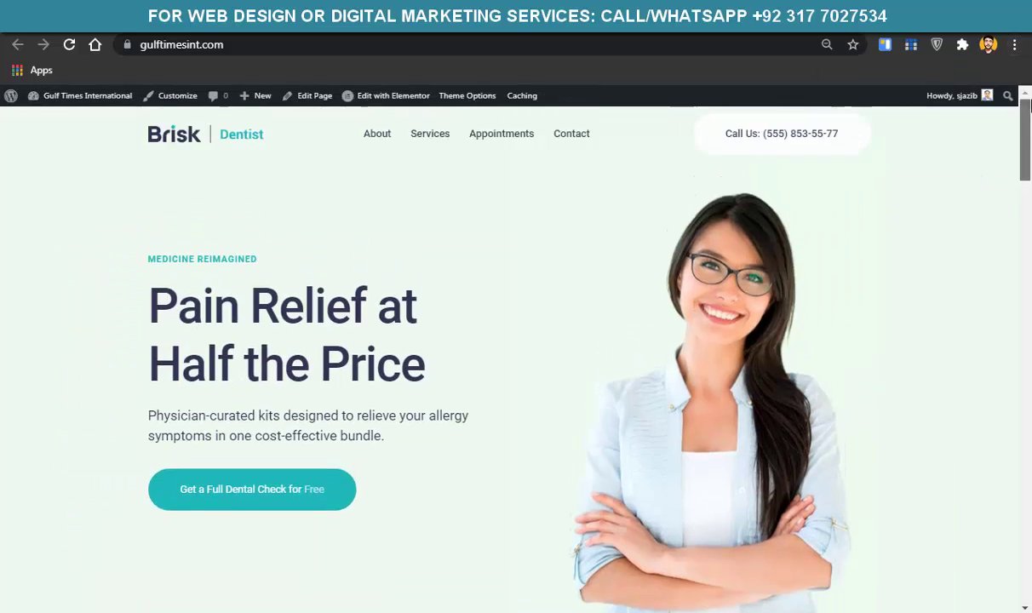
left_click_drag(1025, 161, 1031, 123)
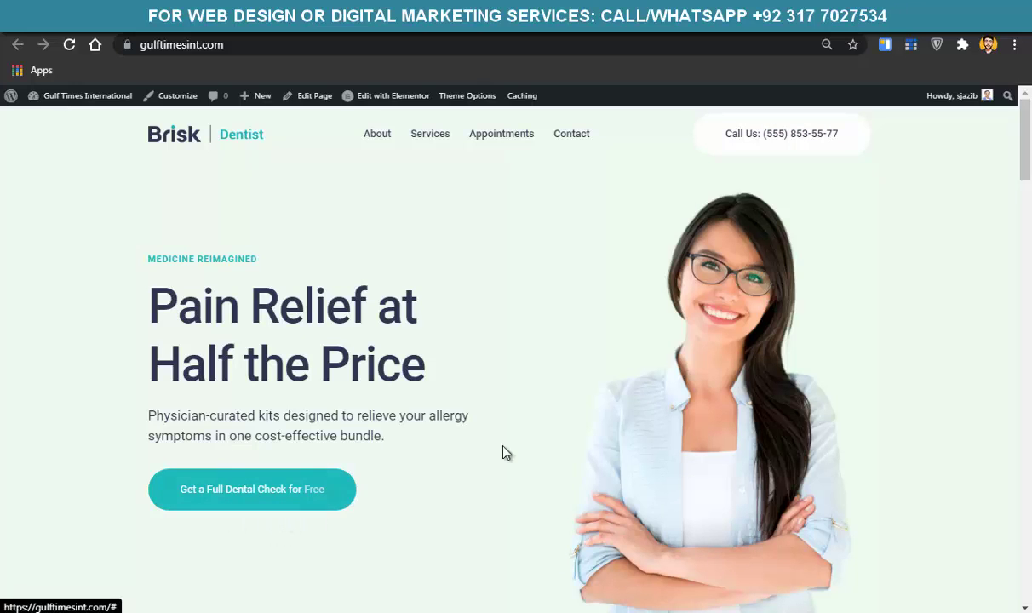
left_click_drag(1026, 172, 1028, 150)
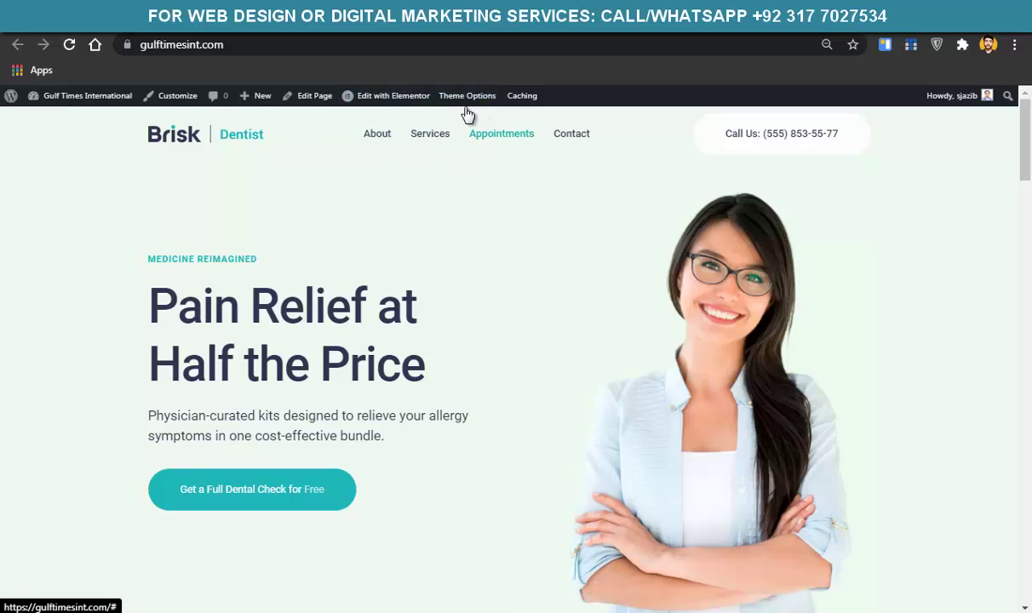
mouse_move(467, 101)
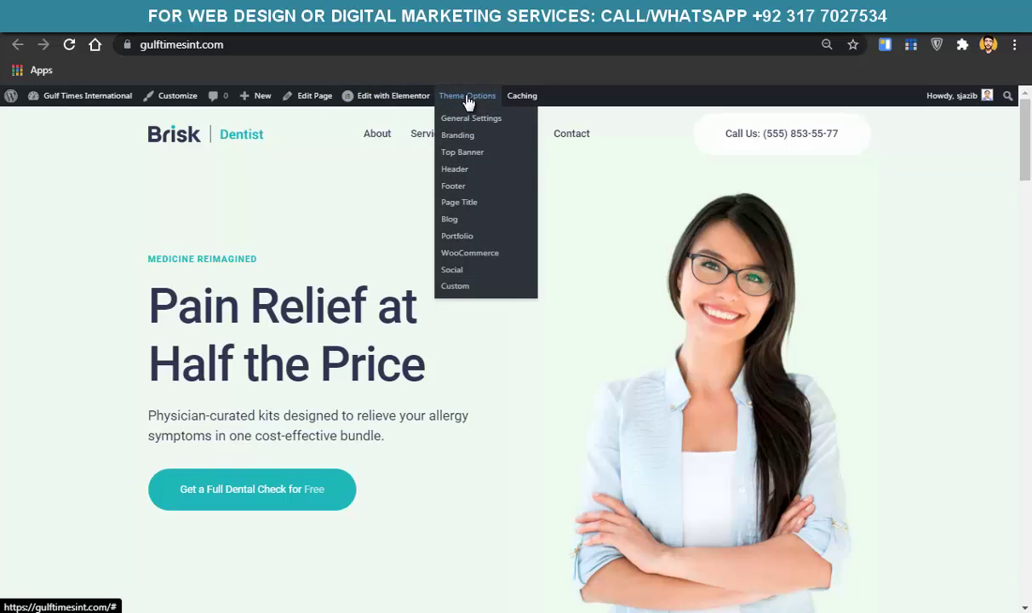
left_click(467, 177)
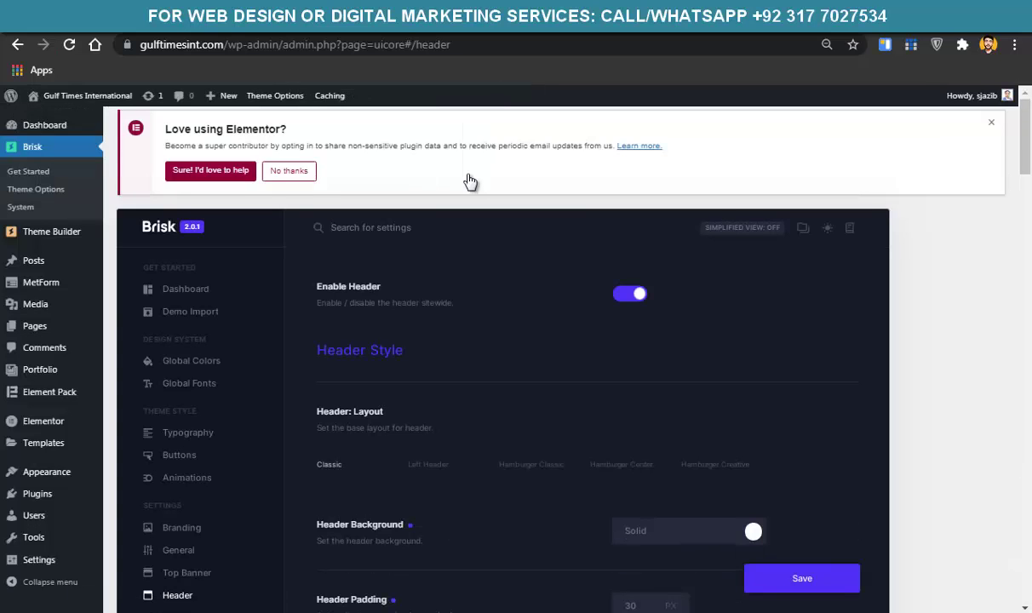
left_click_drag(1027, 144, 1018, 312)
left_click(210, 446)
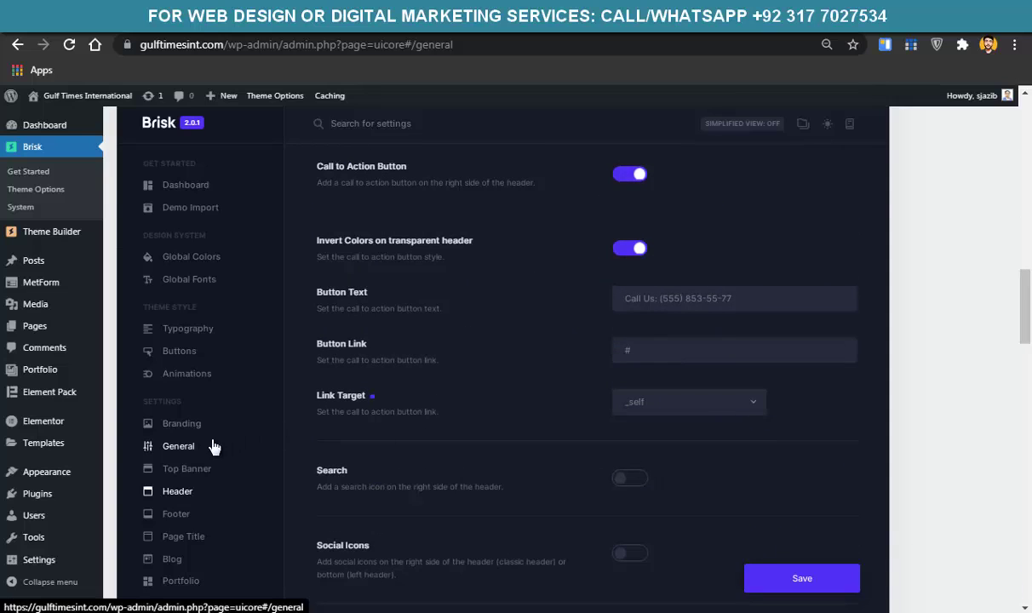
left_click_drag(1025, 247, 1024, 423)
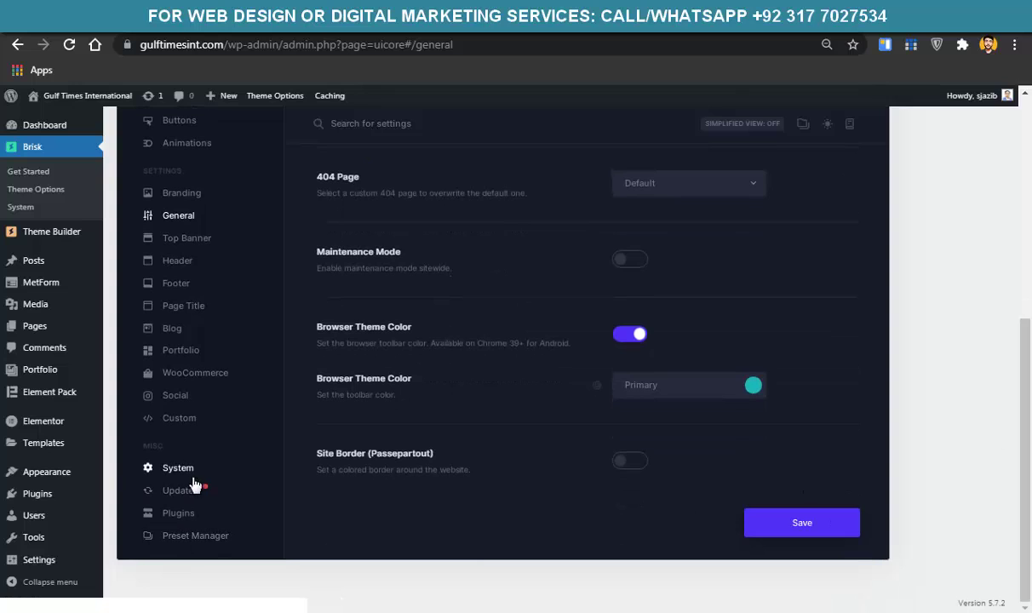
left_click(186, 372)
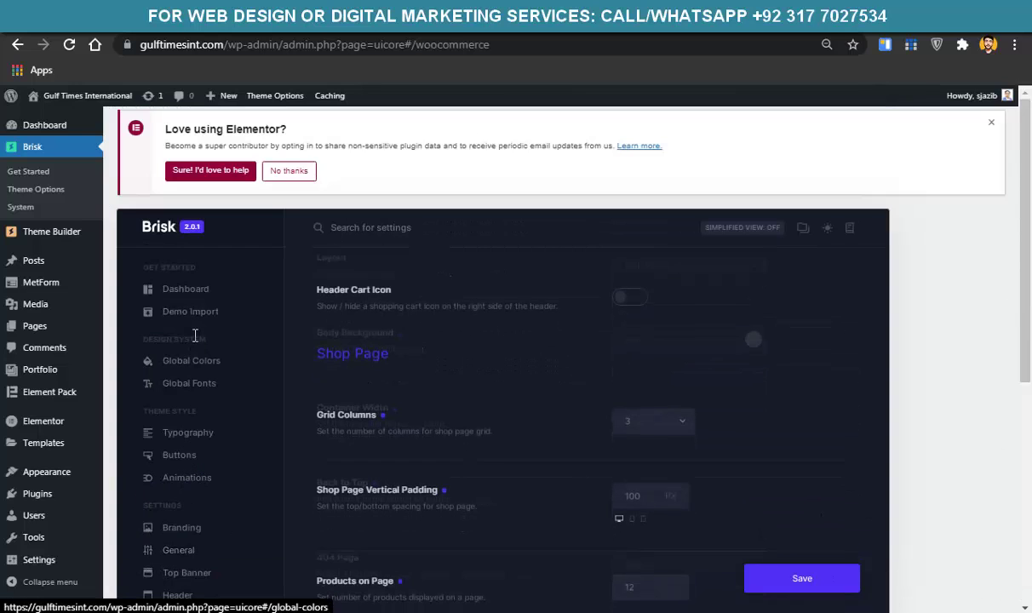
left_click(189, 382)
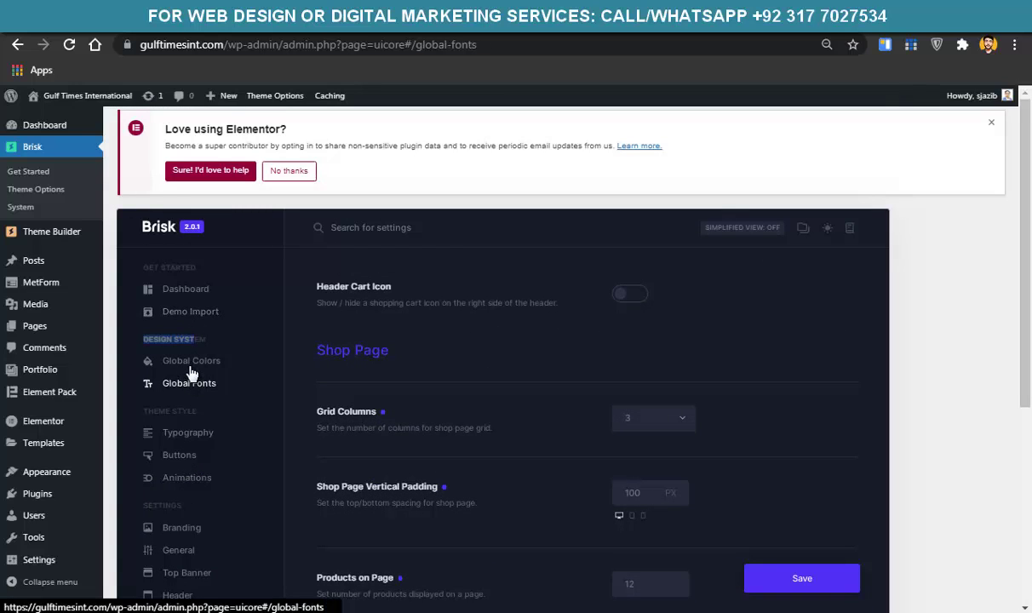
left_click(191, 366)
left_click(190, 385)
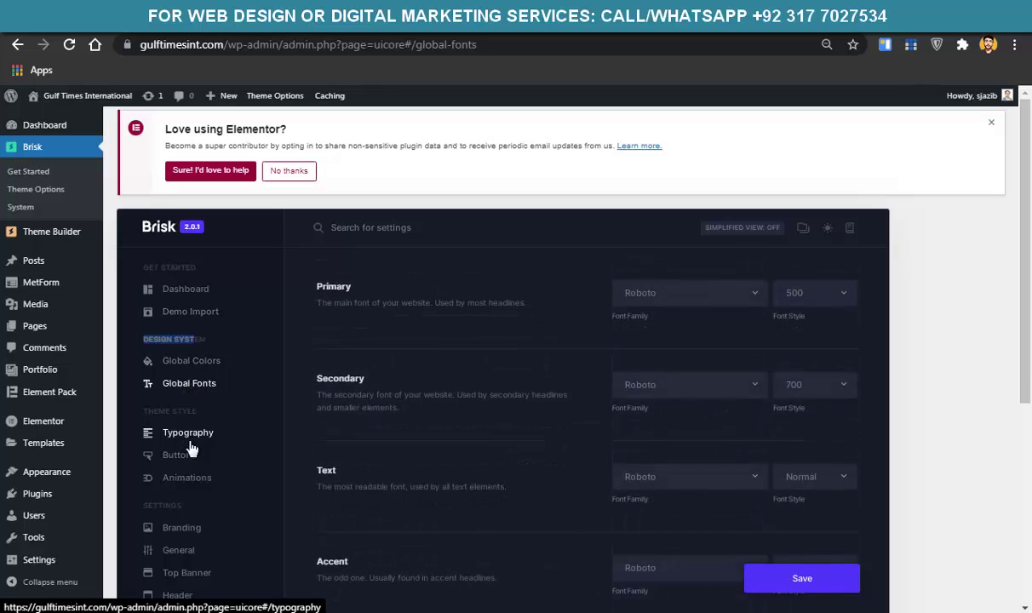
left_click(191, 466)
left_click(193, 479)
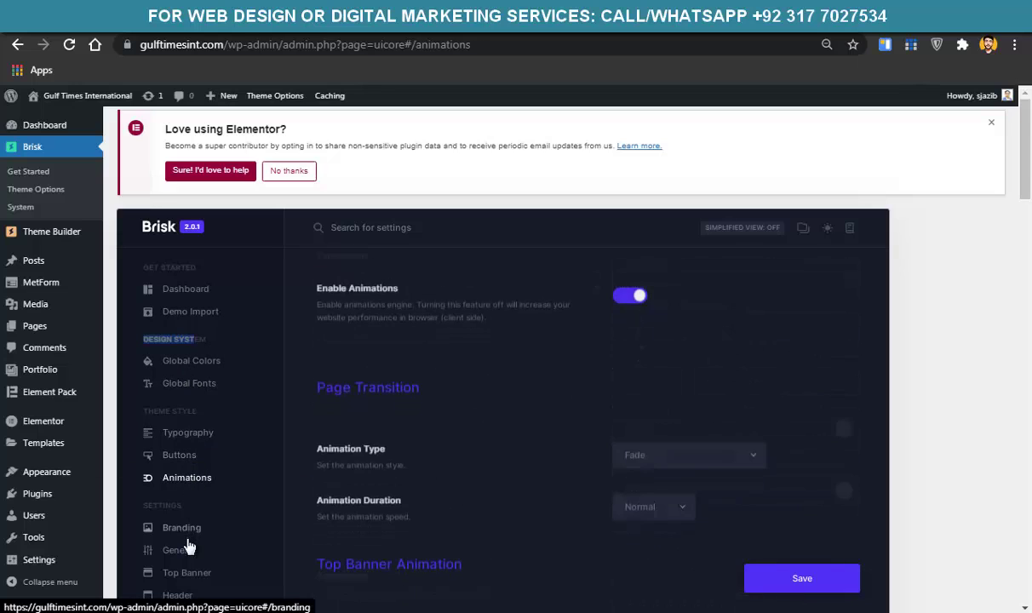
left_click(189, 549)
left_click(186, 533)
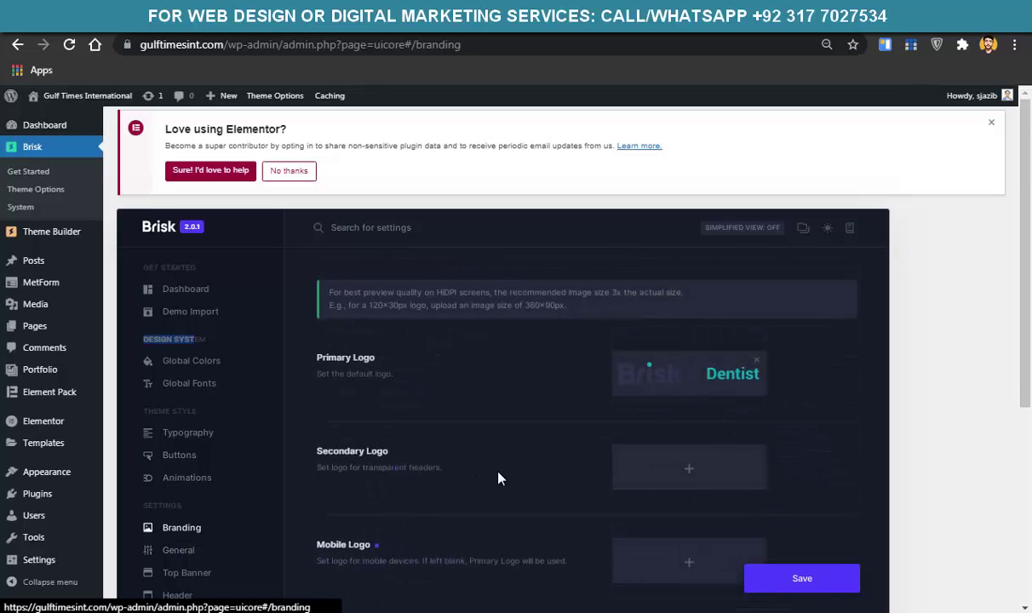
left_click(712, 381)
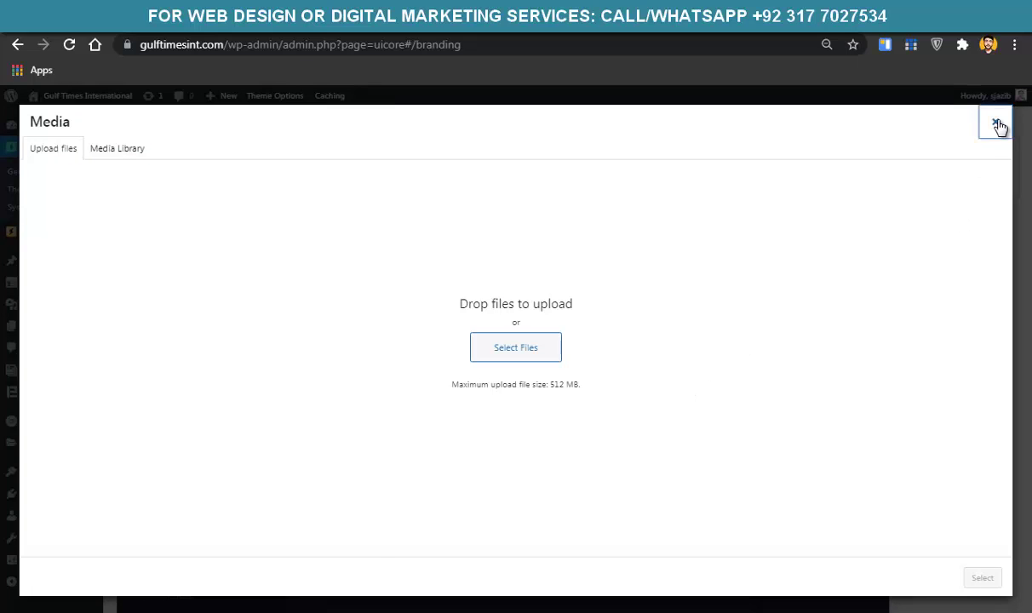
left_click(995, 121)
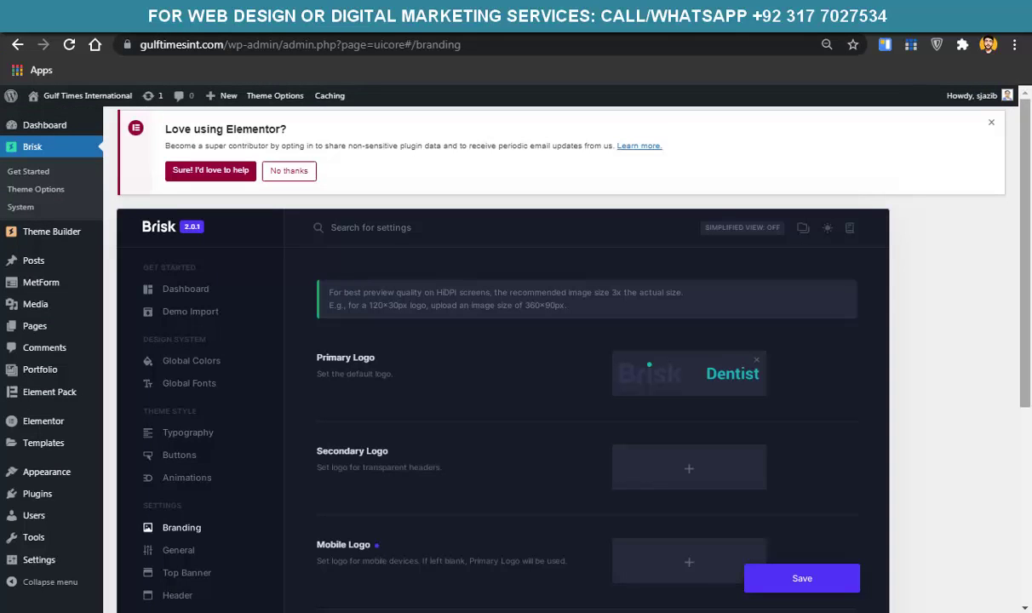
scroll(1013, 293, "down", 1)
scroll(809, 358, "down", 1)
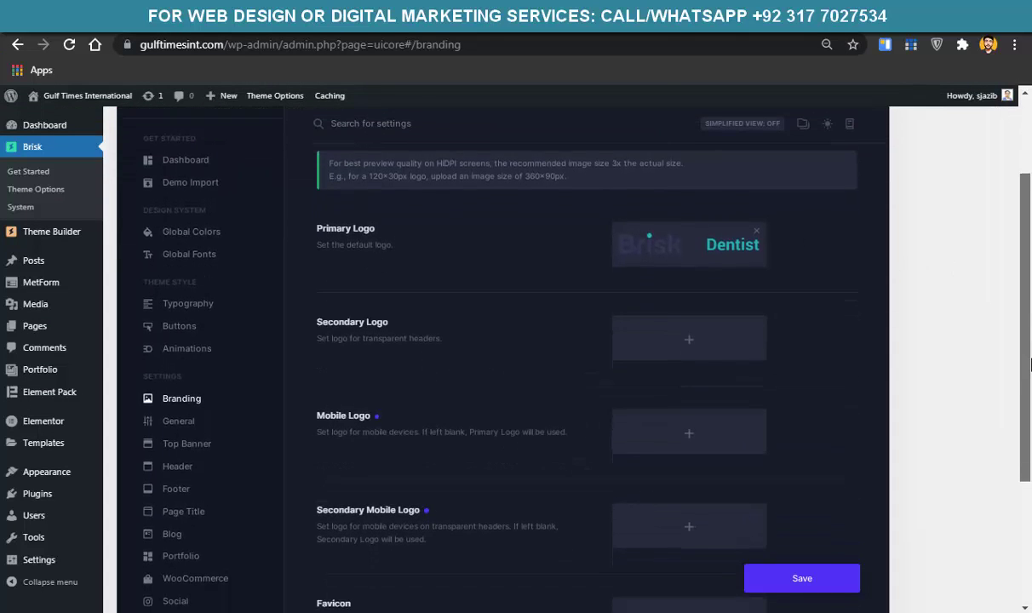
scroll(839, 408, "down", 2)
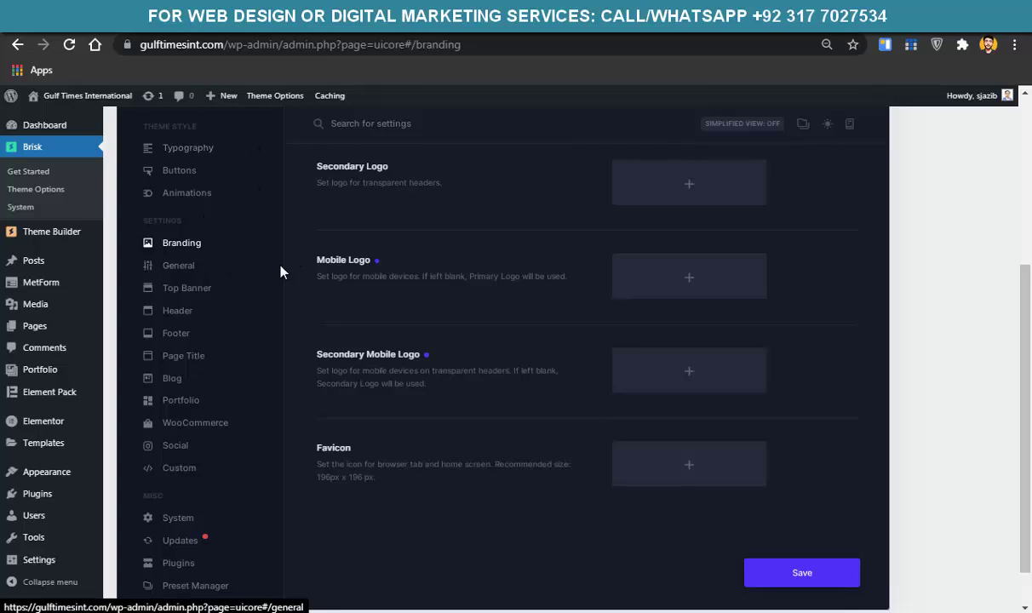
left_click_drag(493, 52, 228, 65)
key("BackSpace")
key("Return")
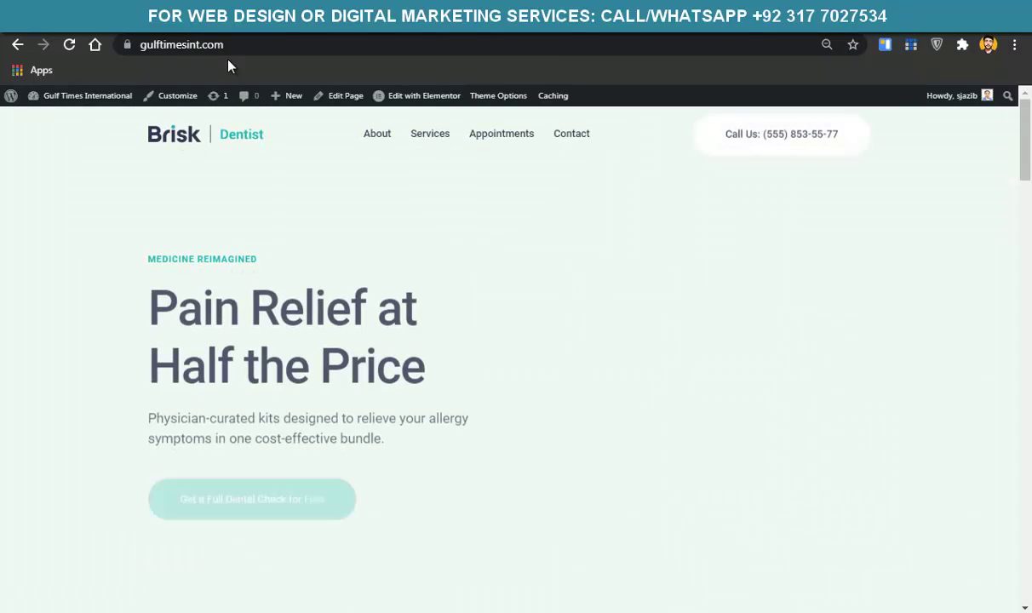
Step: Load youtube.com in a new tab, return to the site, and choose Edit with Elementor
key("ctrl+t")
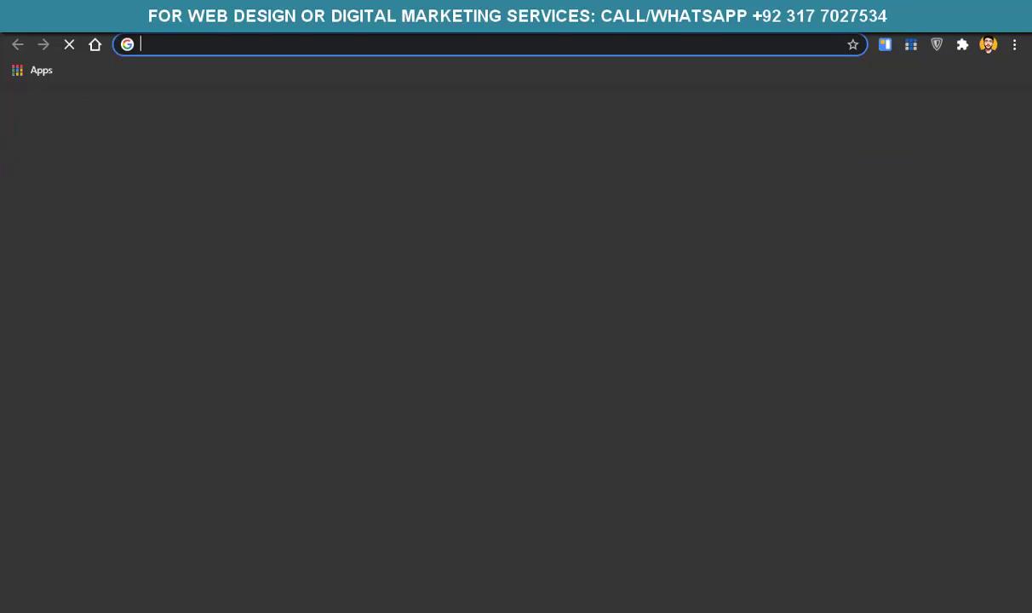
type("youtube.com")
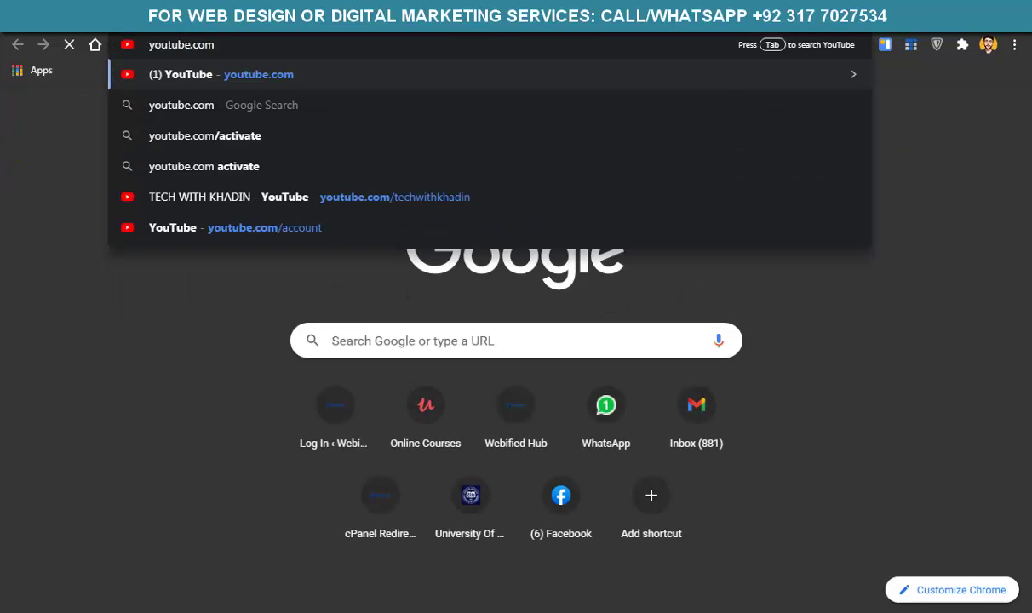
key("Return")
key("ctrl+w")
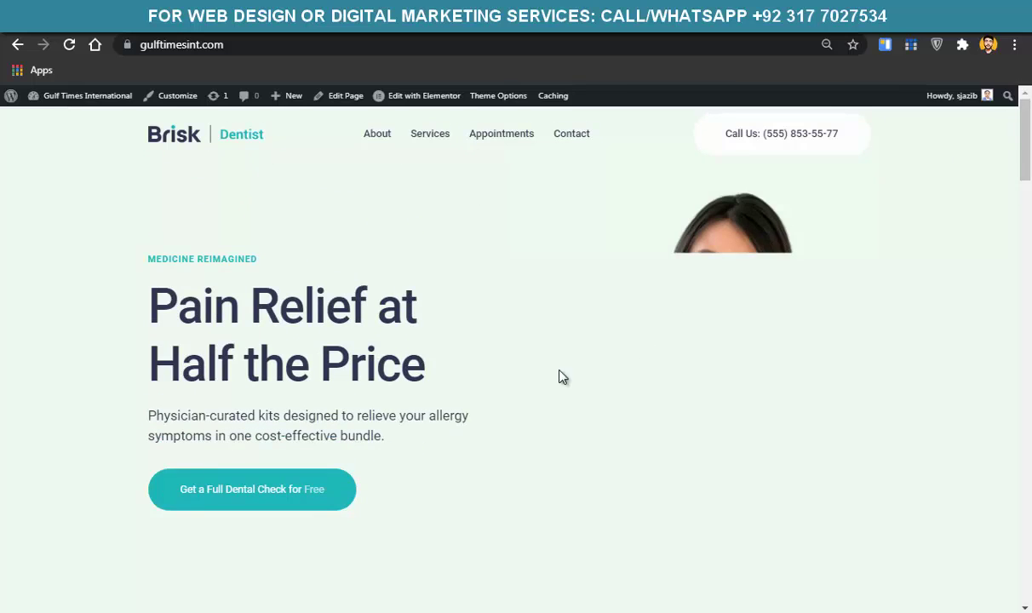
mouse_move(397, 93)
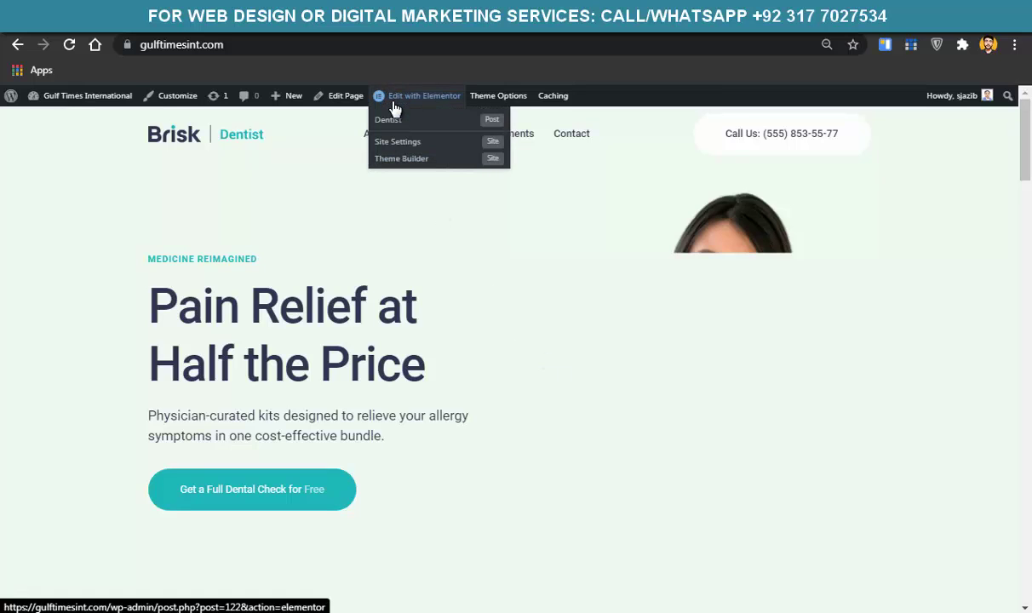
left_click(394, 103)
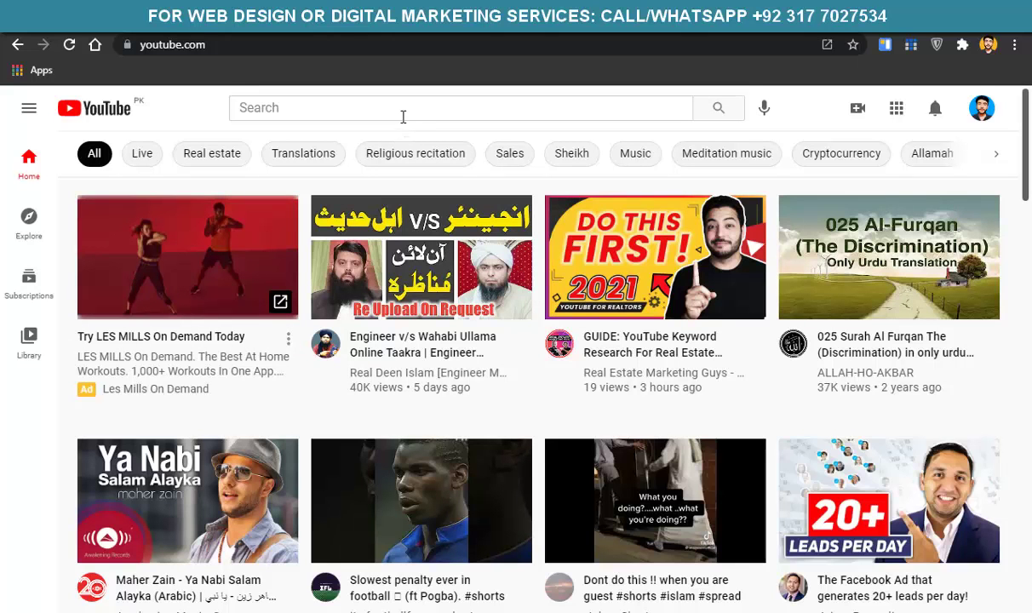
Step: Search YouTube for 'elementor tutorial' and scroll through the results
left_click(403, 113)
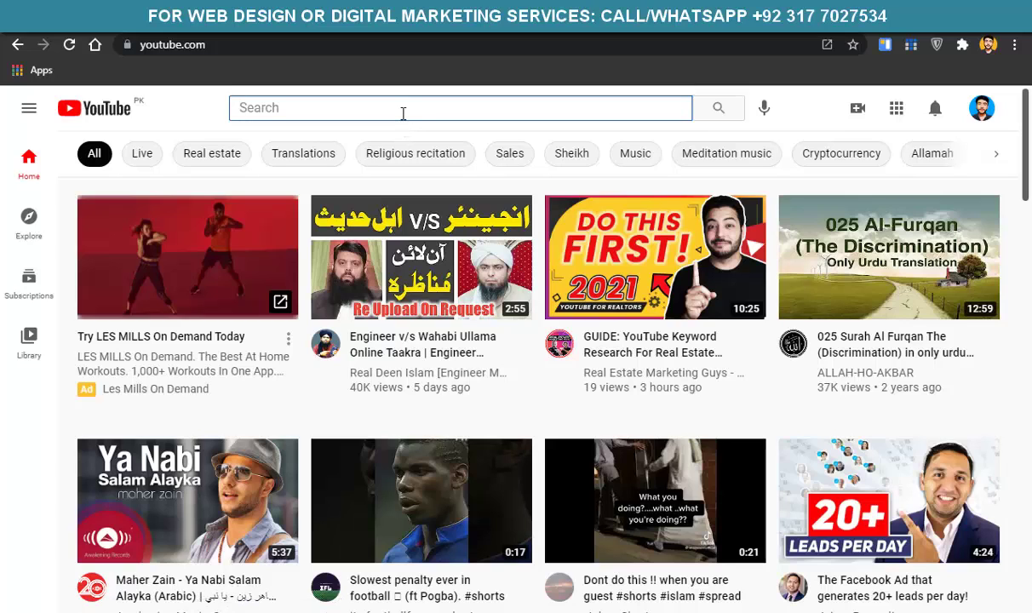
type("elementor tutorial")
key("Return")
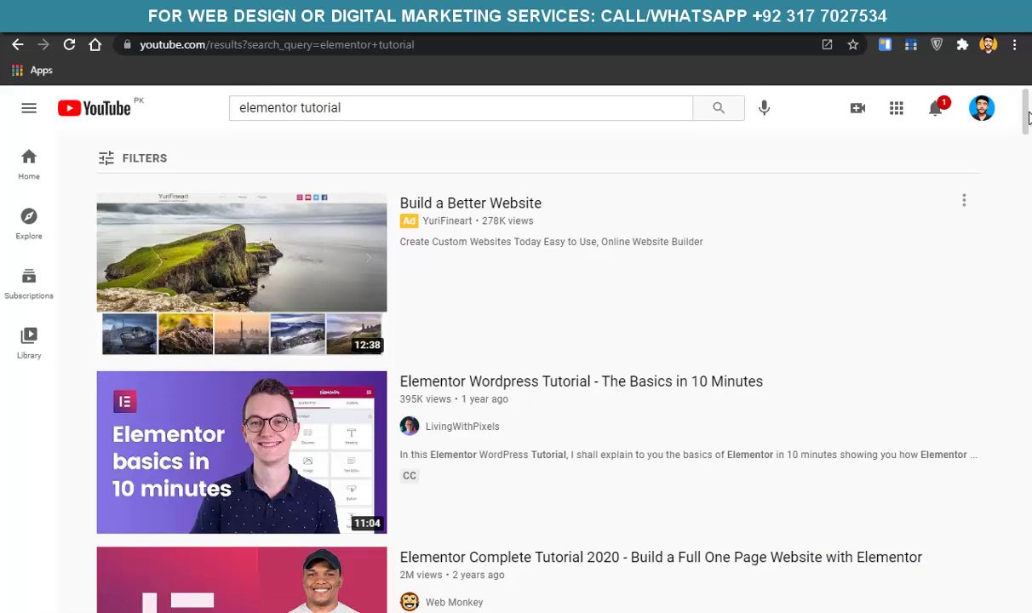
scroll(1029, 118, "down", 4)
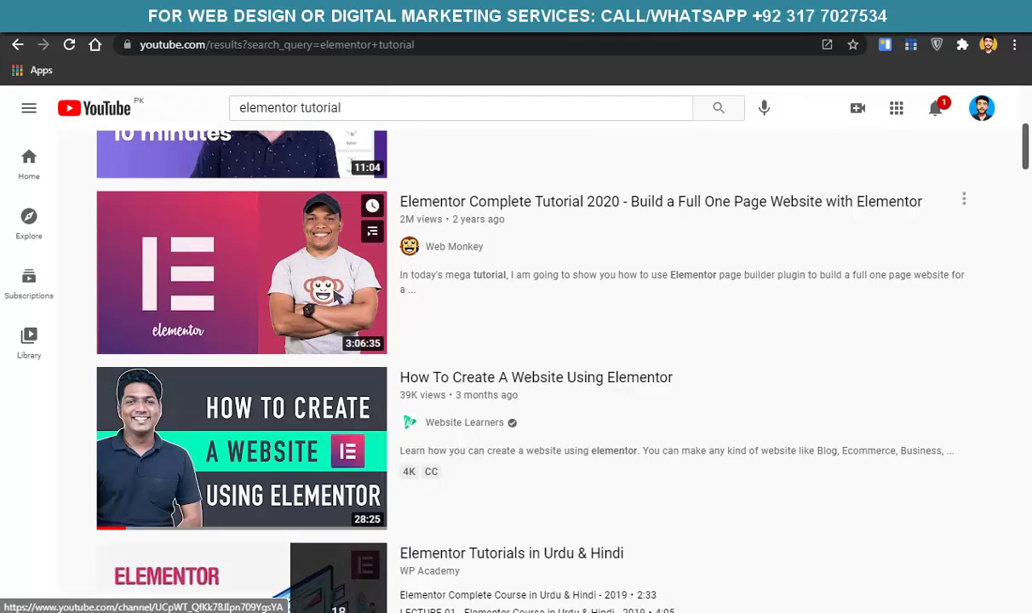
scroll(256, 476, "down", 4)
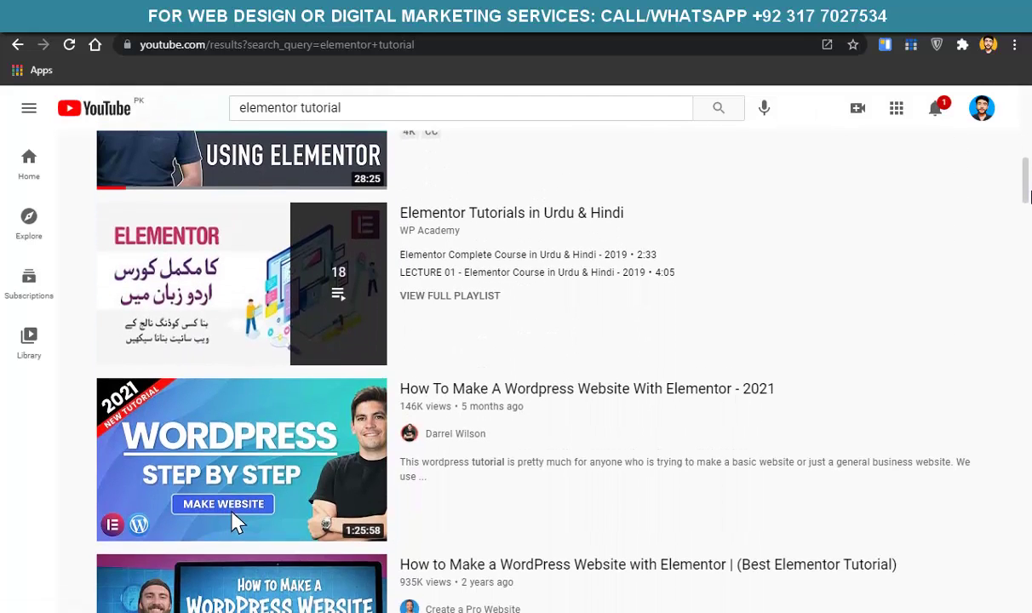
scroll(511, 374, "down", 3)
scroll(1028, 223, "down", 1)
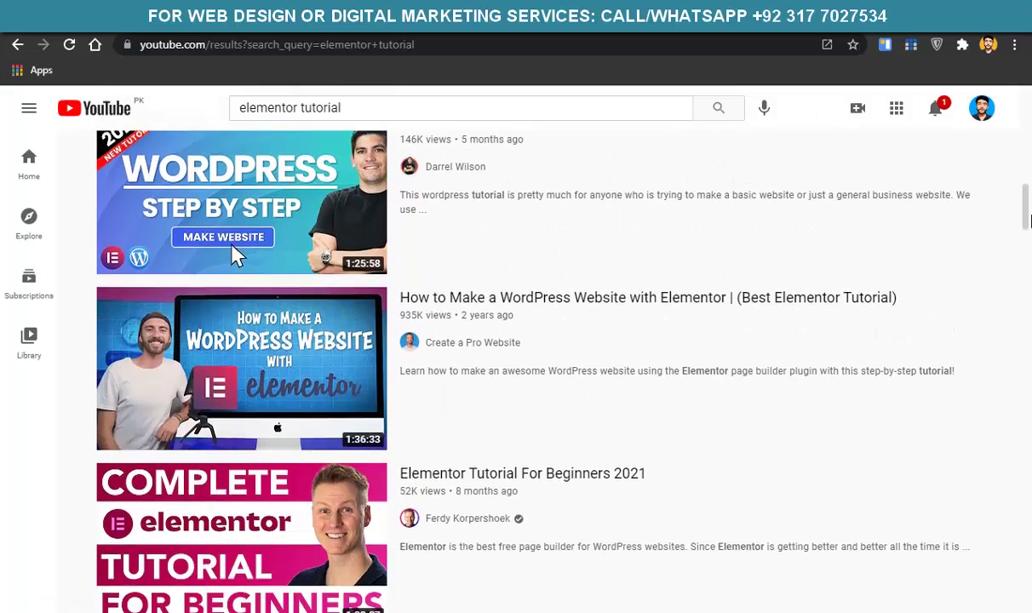
left_click_drag(1029, 223, 1028, 257)
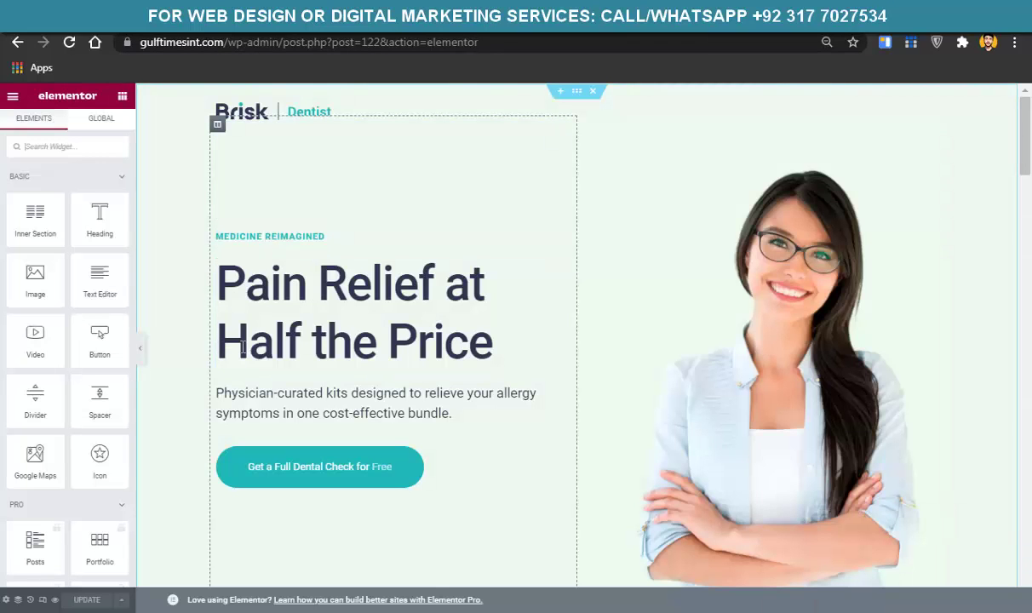
Step: Drag the Elementor panel edge to widen the settings area
scroll(1021, 115, "down", 1)
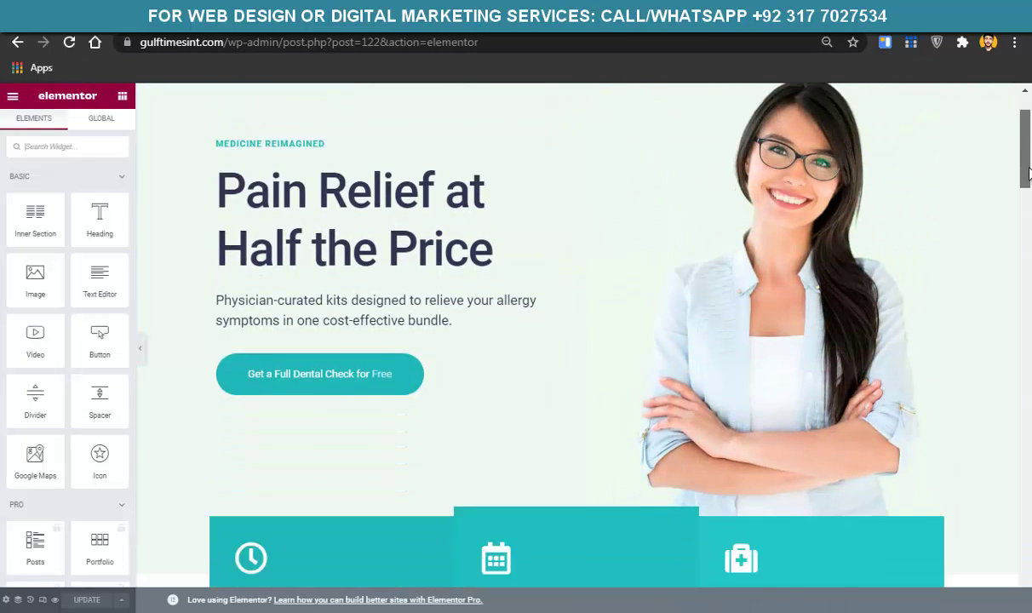
scroll(1022, 115, "up", 1)
left_click_drag(1022, 115, 981, 87)
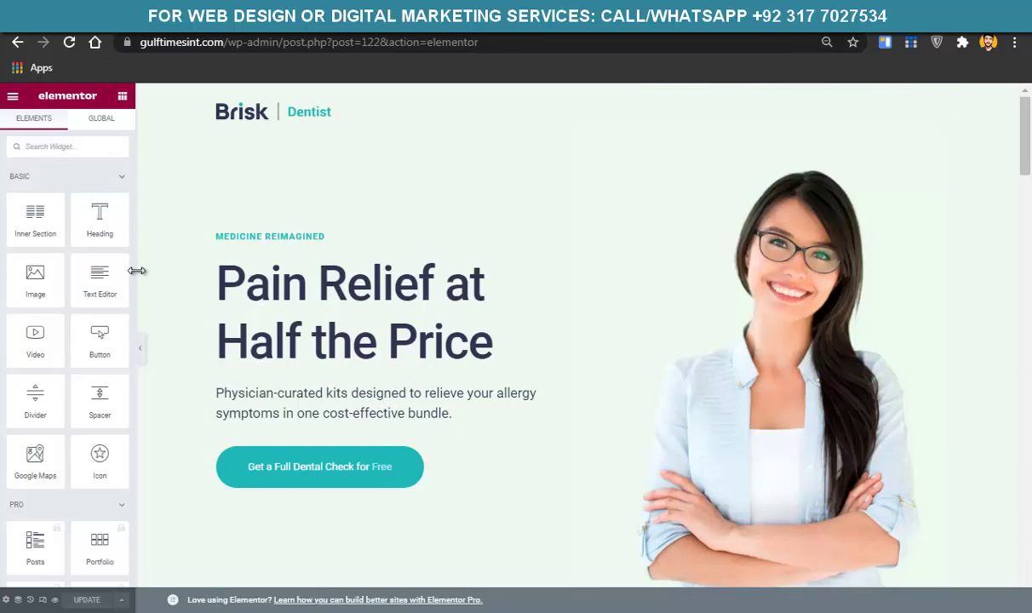
left_click_drag(168, 276, 189, 279)
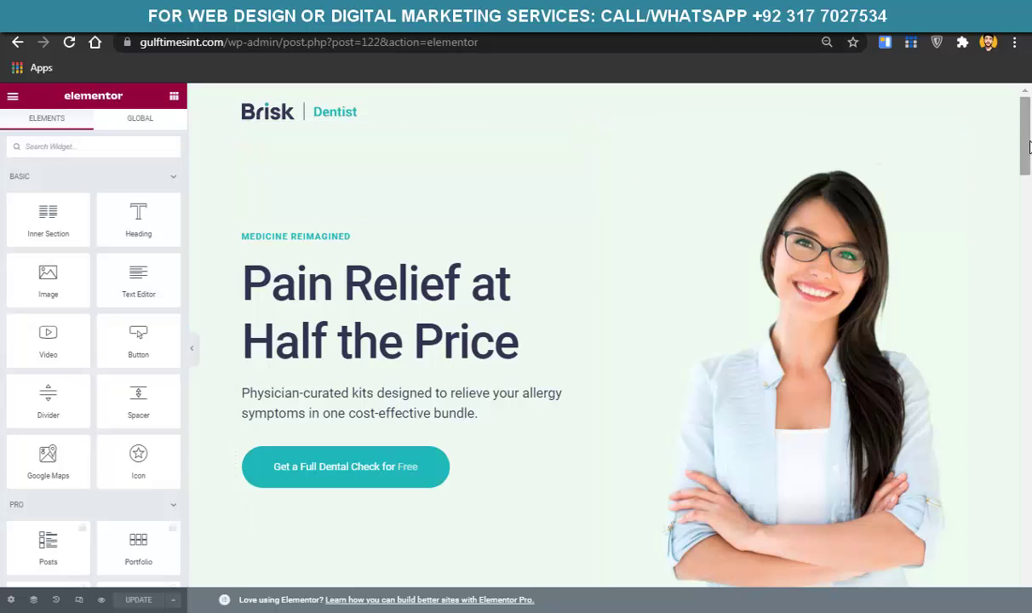
scroll(1028, 172, "down", 3)
scroll(1027, 172, "up", 3)
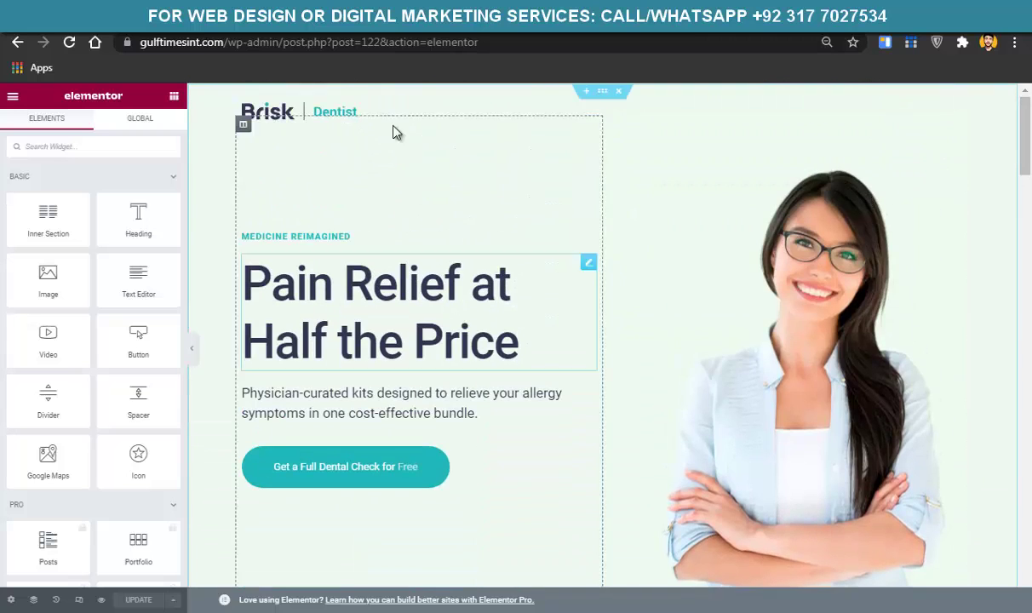
scroll(1025, 128, "down", 3)
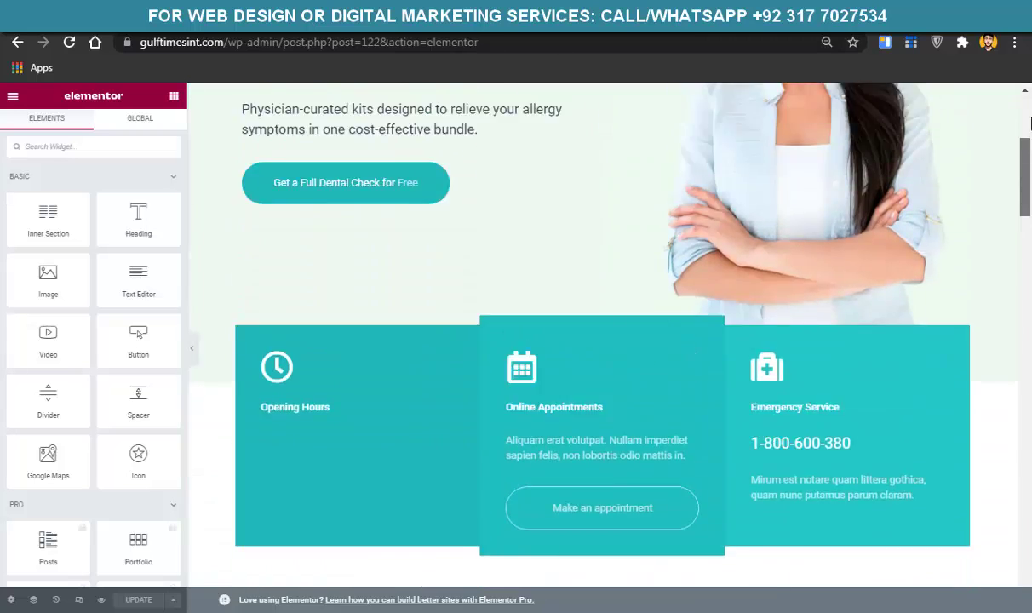
scroll(1026, 102, "up", 3)
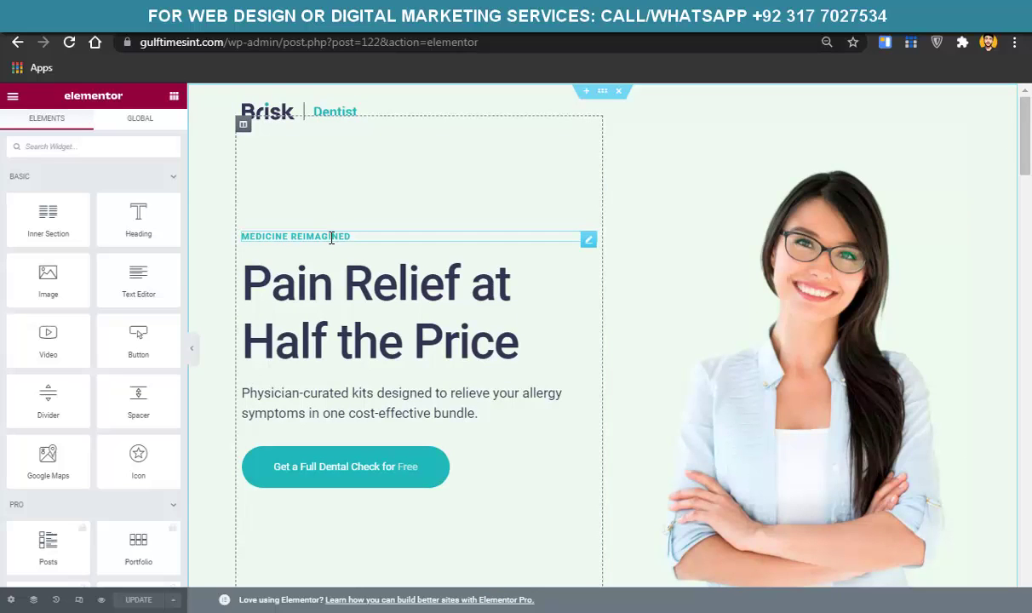
Step: Select the MEDICINE REIMAGINED heading and review its Style text colour, leaving the text unchanged
left_click(332, 238)
double_click(54, 208)
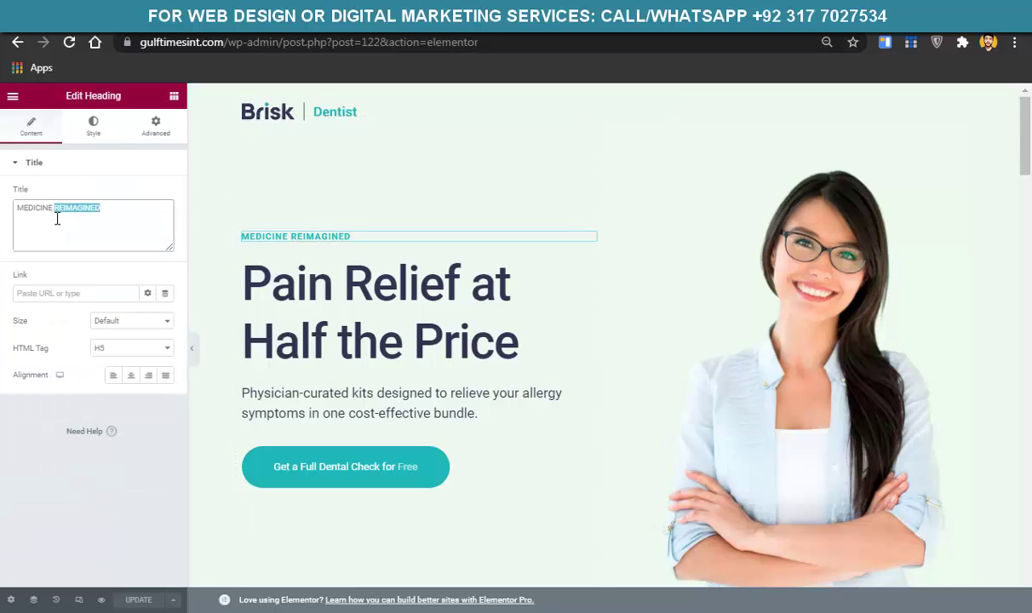
left_click(115, 219)
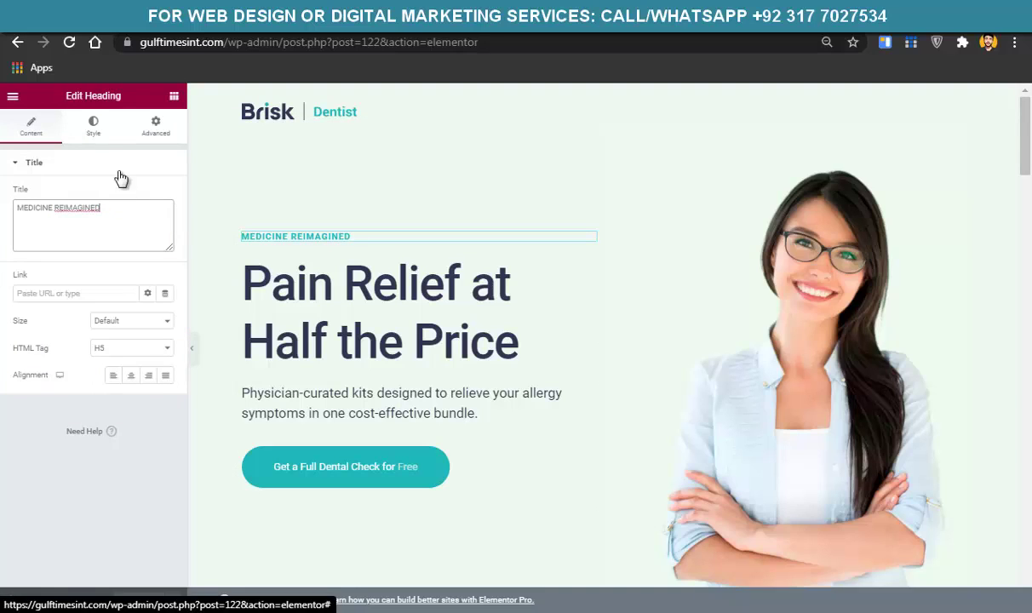
left_click(96, 132)
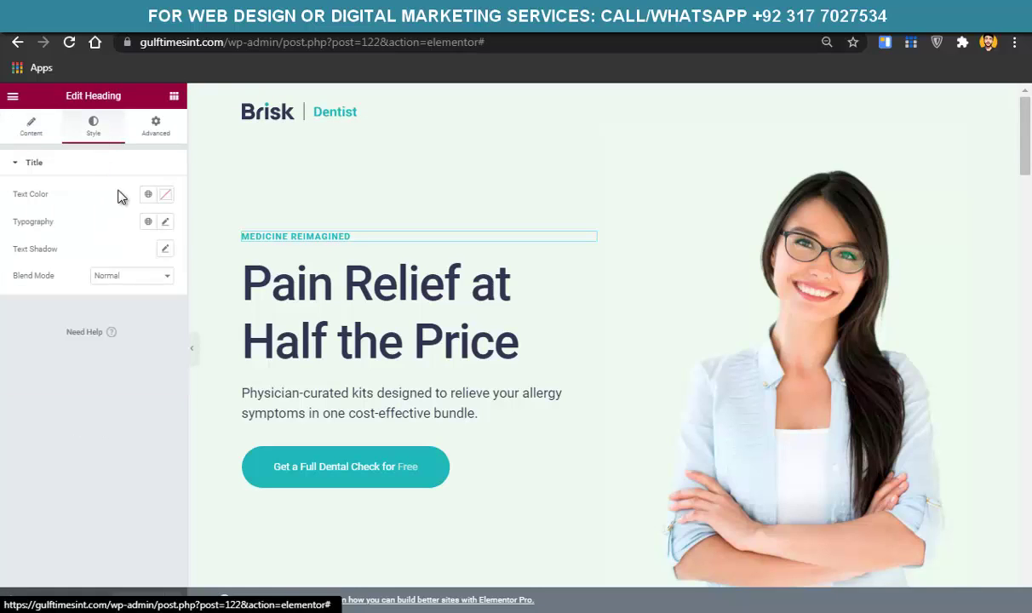
left_click(166, 195)
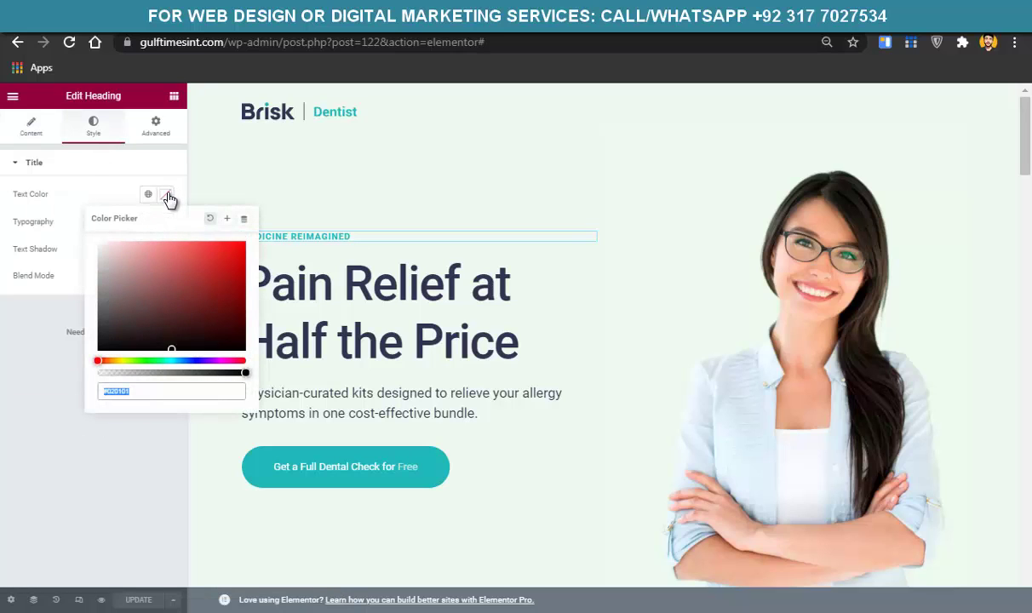
left_click(168, 197)
Step: Check the heading's typography, text shadow and blend mode (kept Normal), then select the Pain Relief heading
left_click(166, 223)
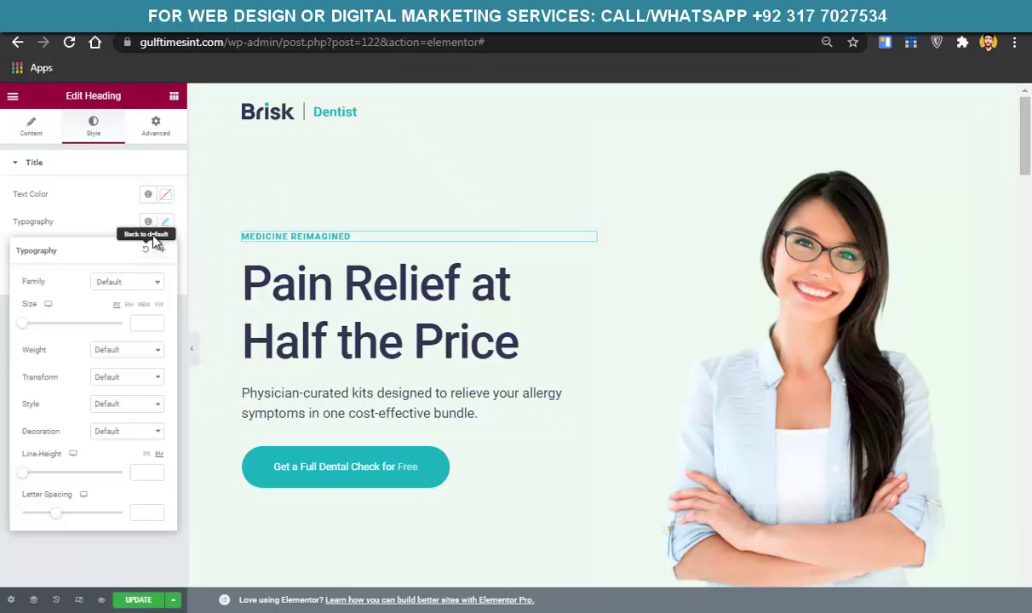
left_click(165, 220)
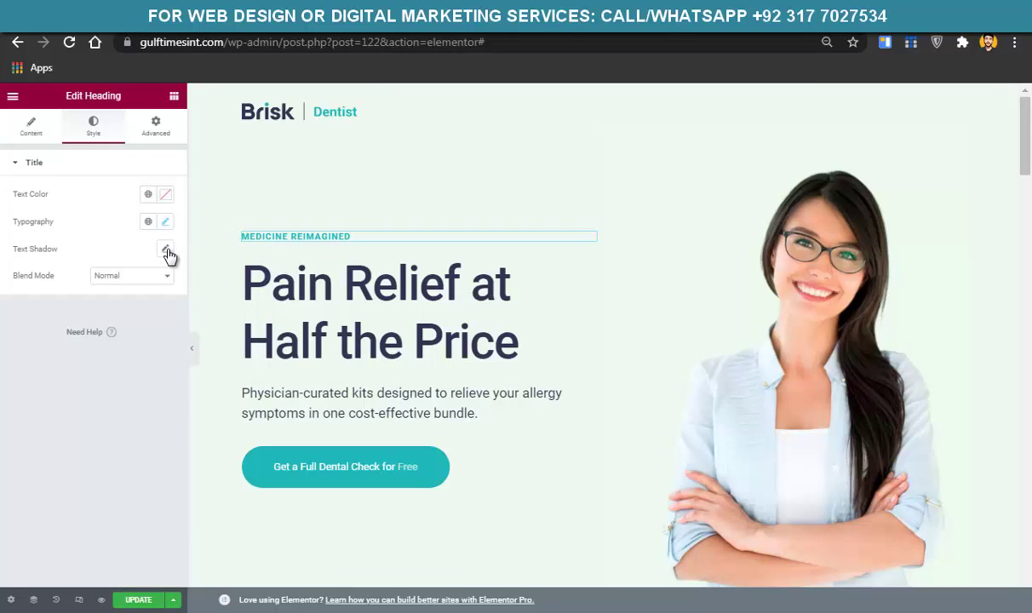
left_click(166, 251)
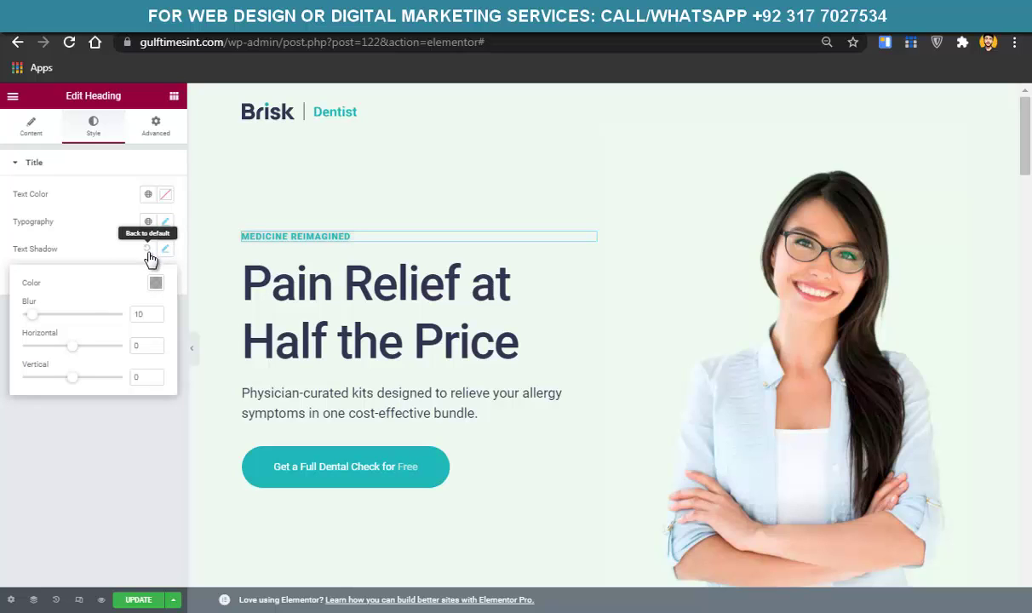
left_click(147, 251)
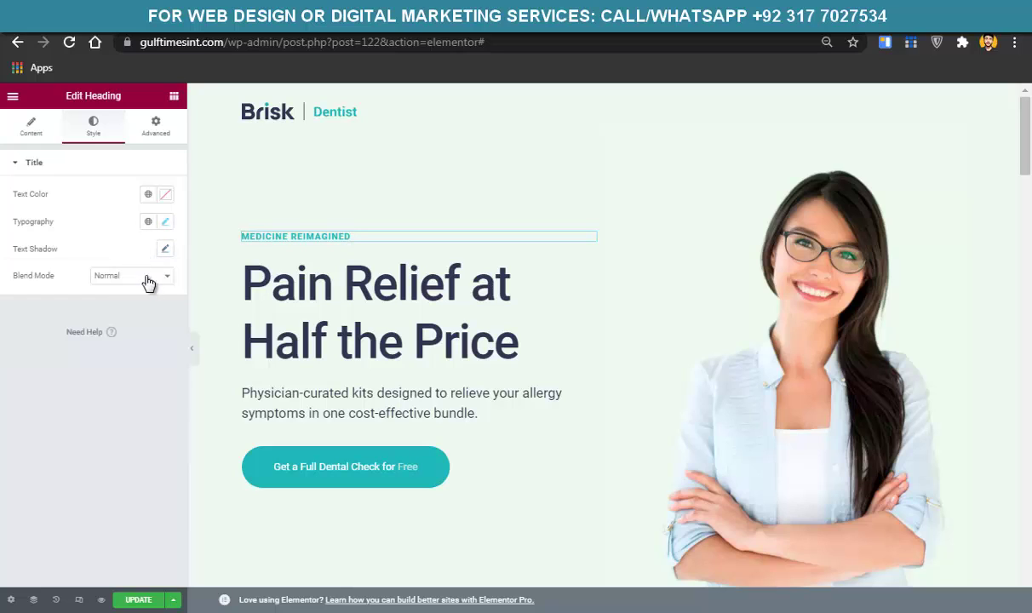
left_click(153, 286)
left_click(166, 288)
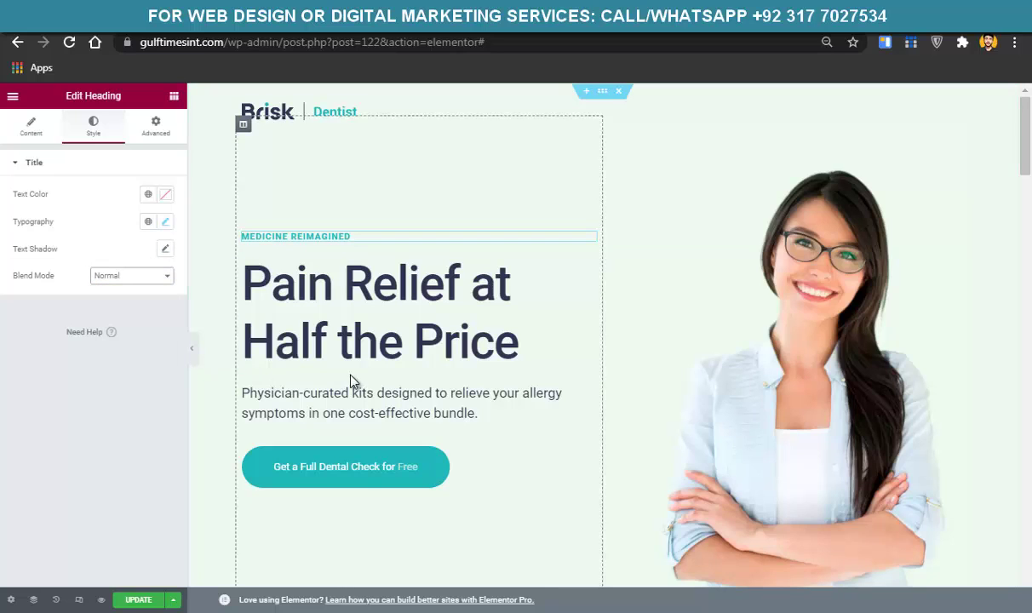
left_click(374, 344)
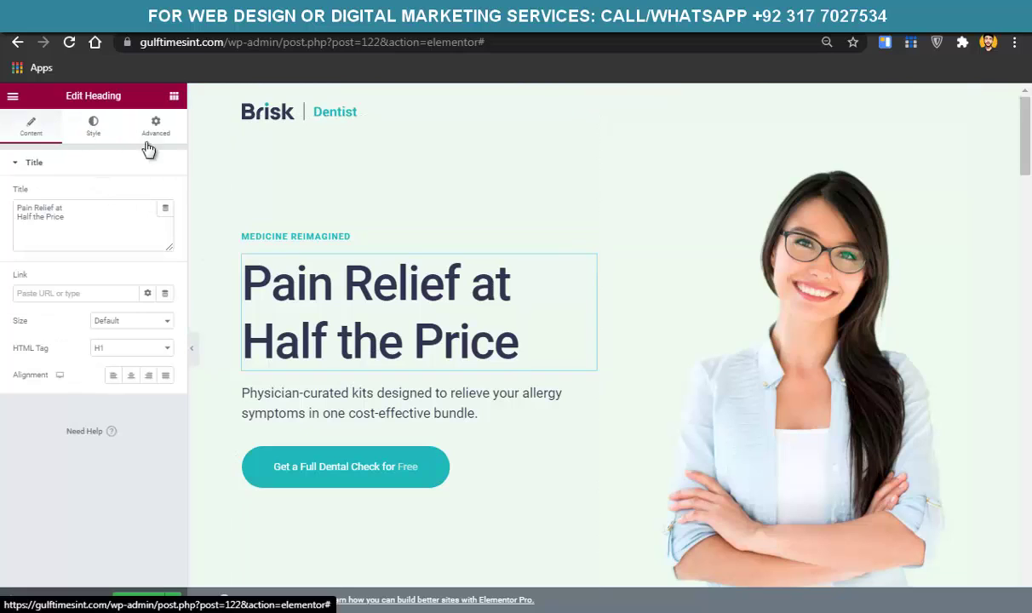
Step: Swap the hero image for the family photo dentist-mission.jpg from the Media Library
left_click(801, 372)
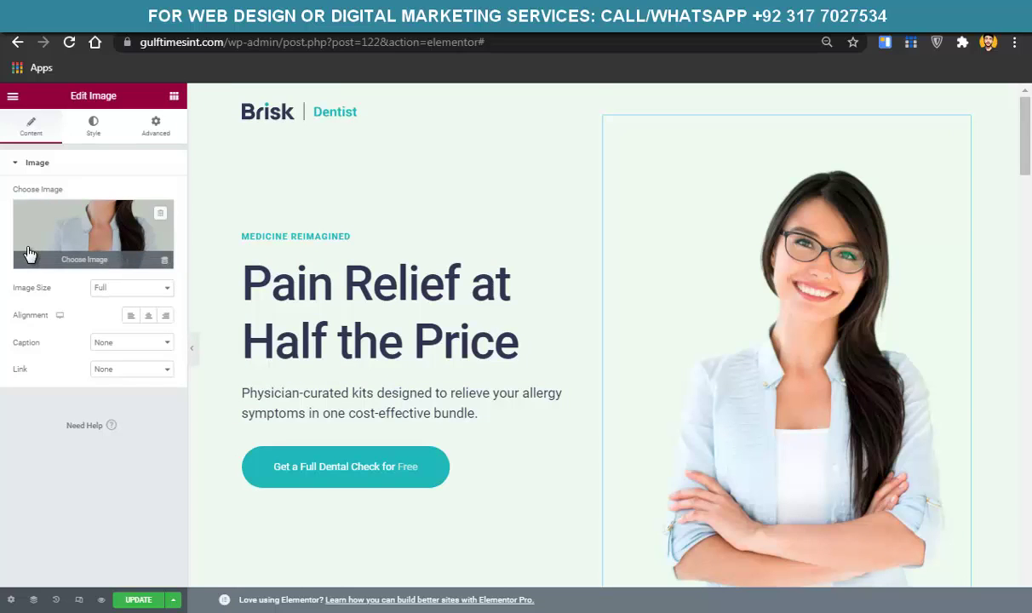
left_click(158, 256)
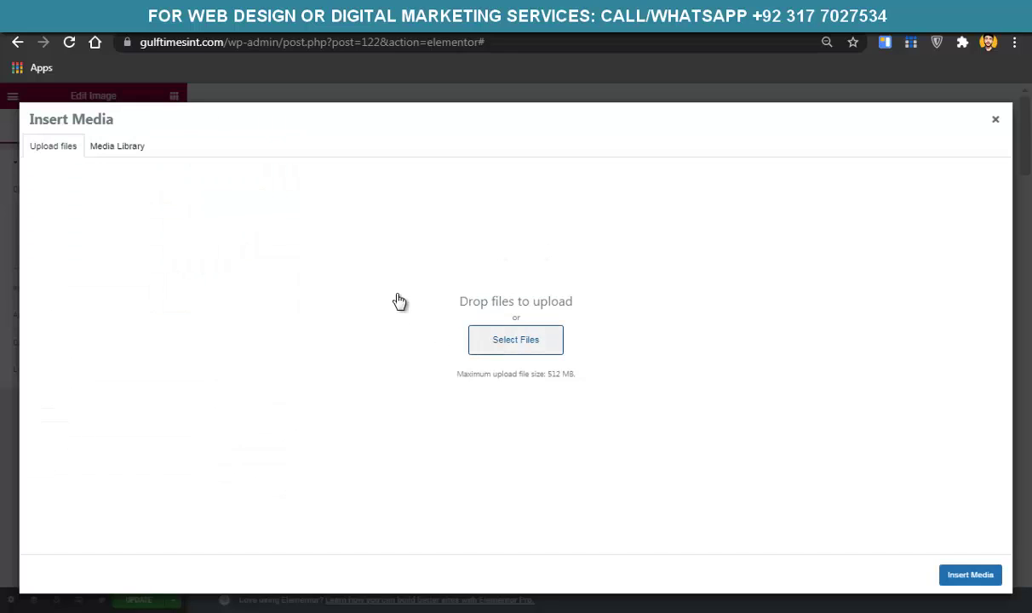
left_click(113, 149)
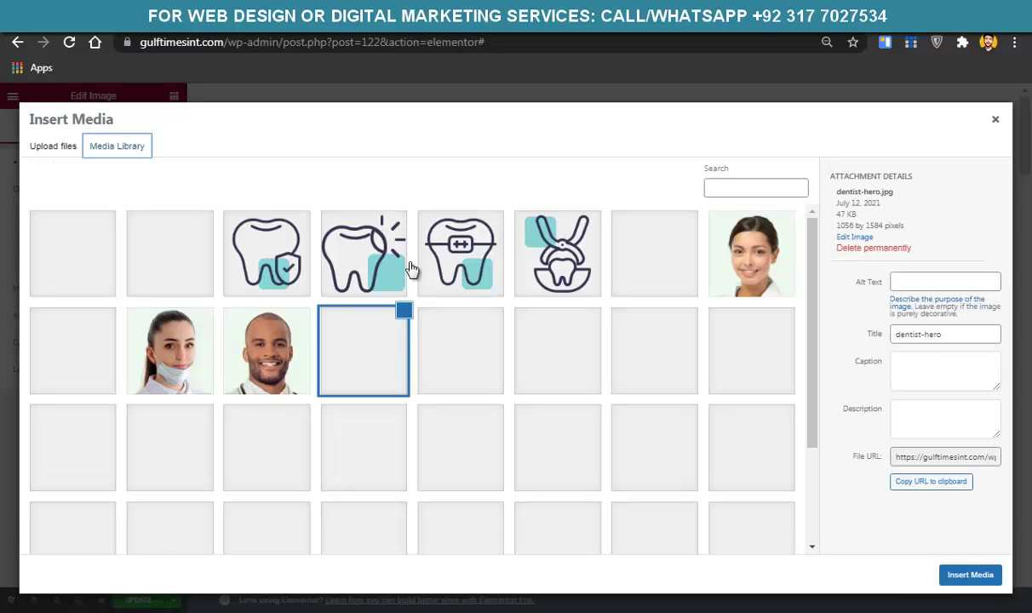
left_click(174, 350)
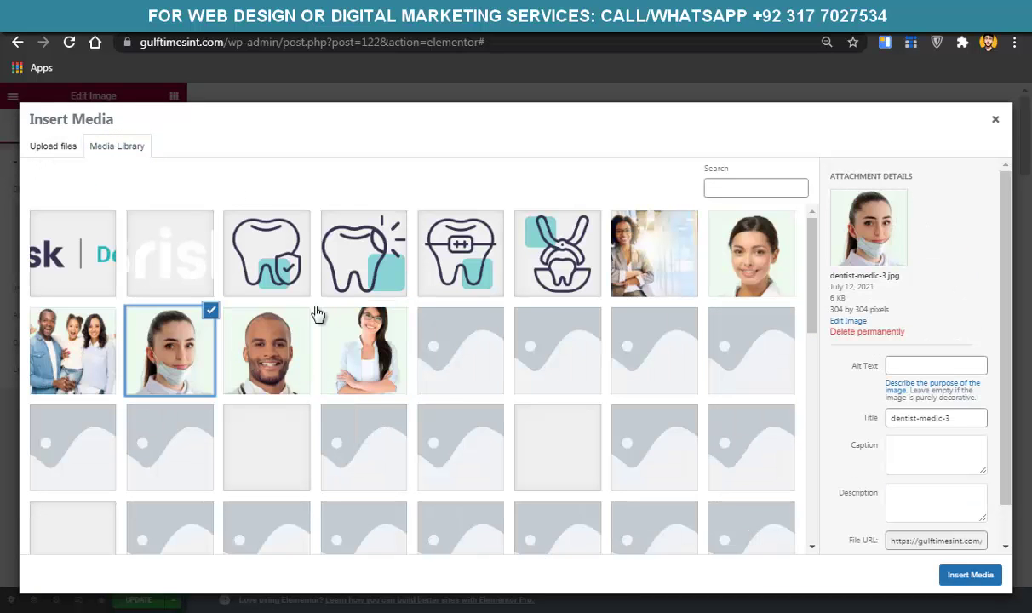
left_click(117, 340)
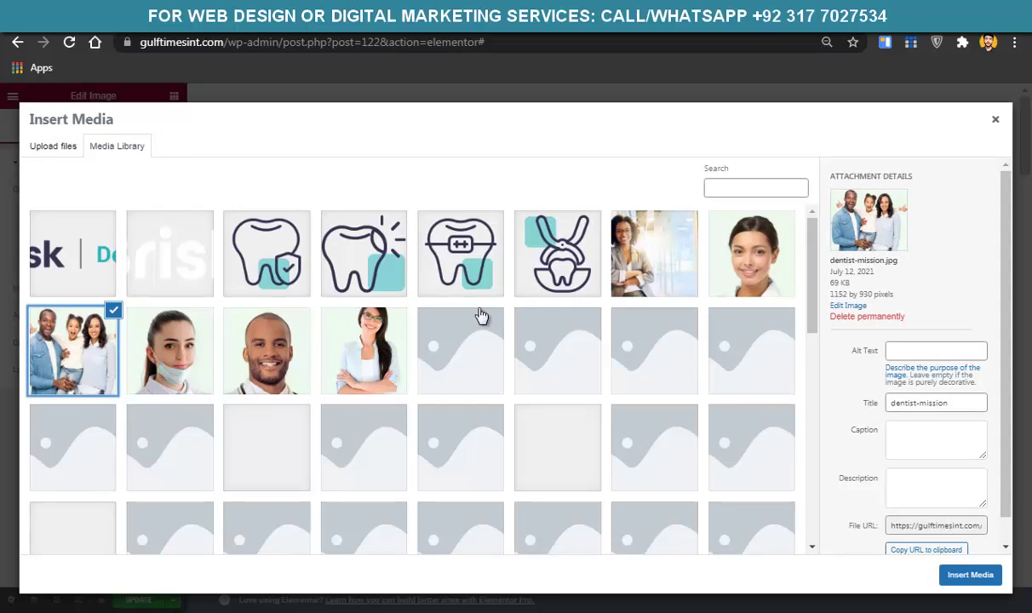
left_click(972, 575)
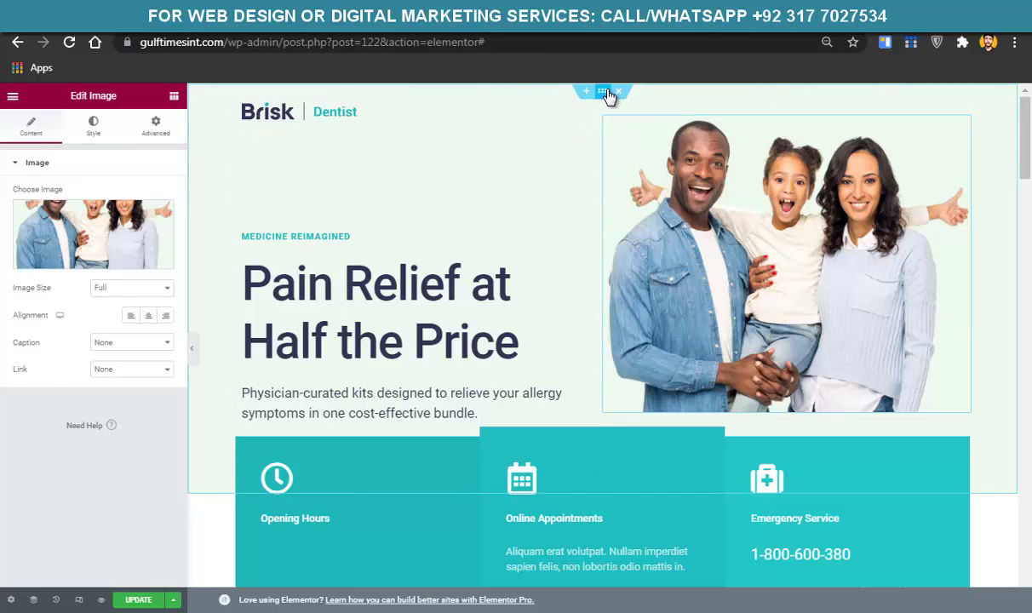
left_click(604, 92)
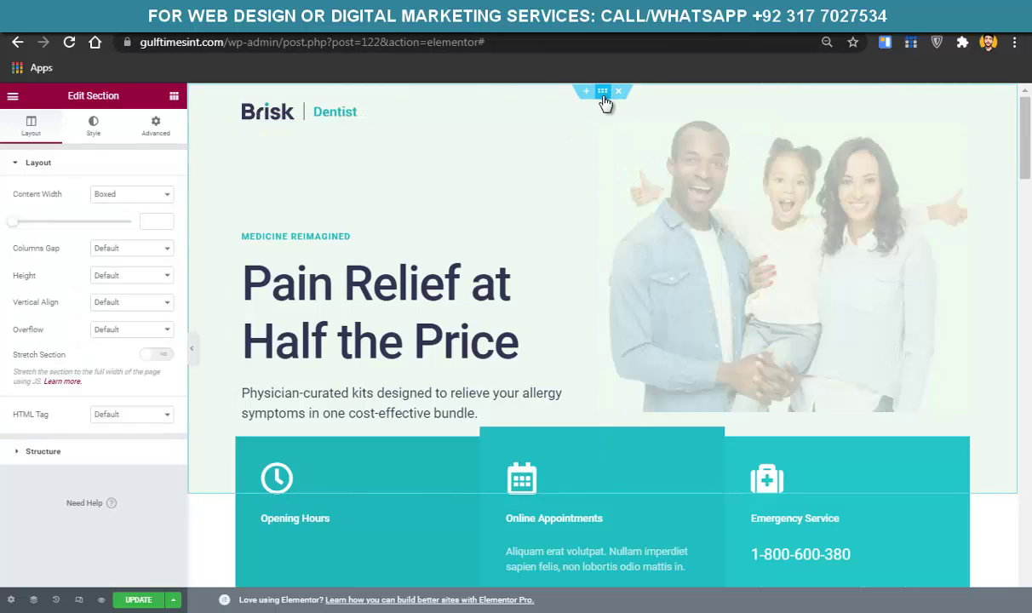
left_click(93, 127)
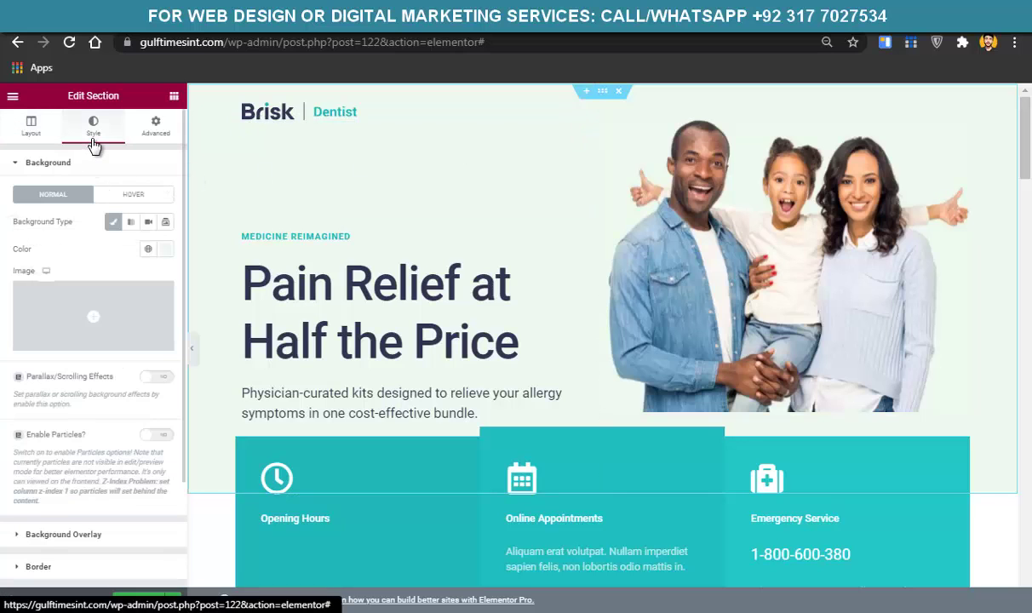
left_click(81, 345)
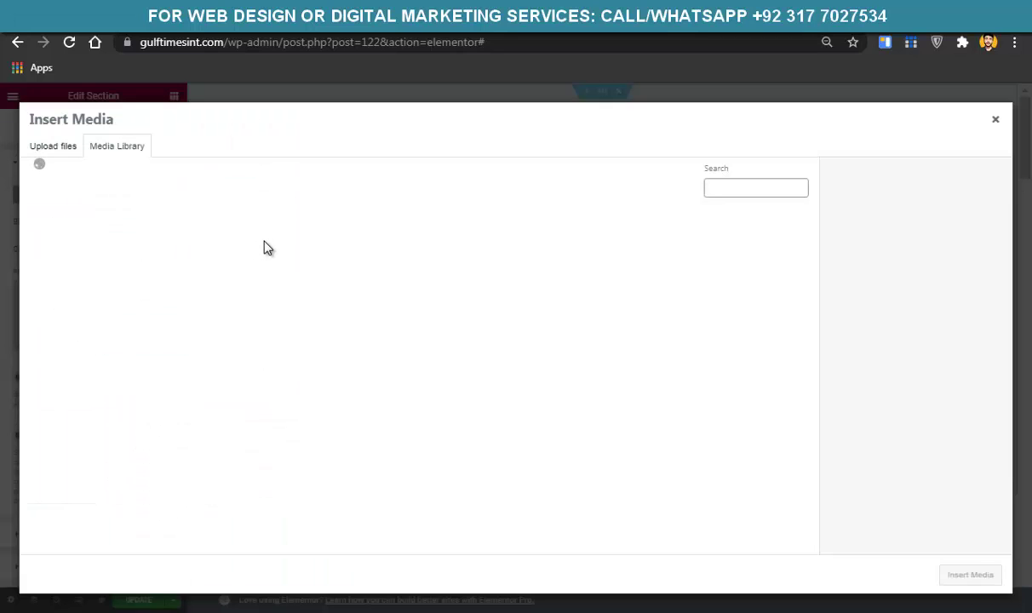
left_click(996, 120)
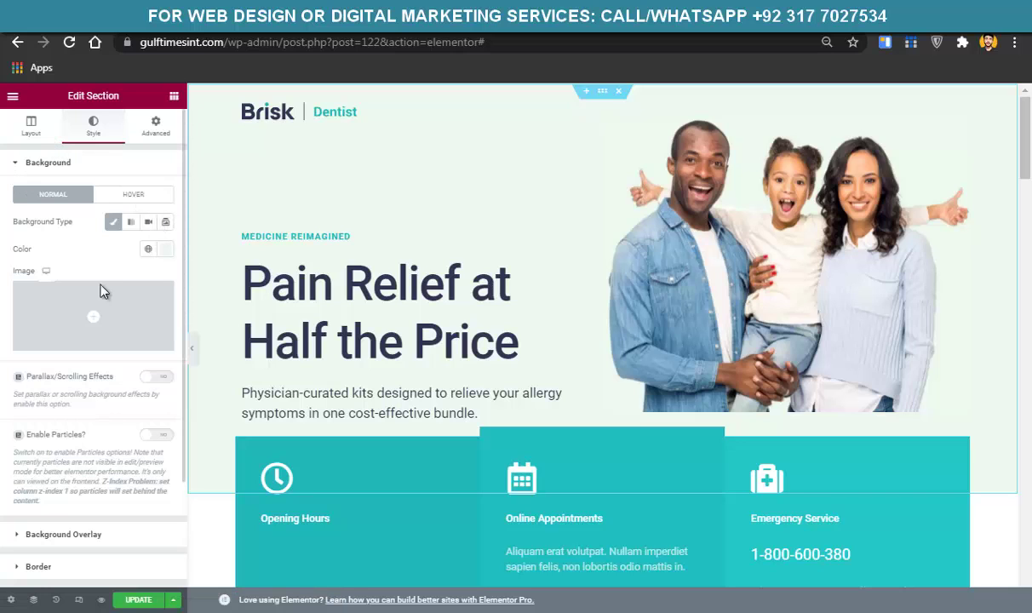
left_click(73, 330)
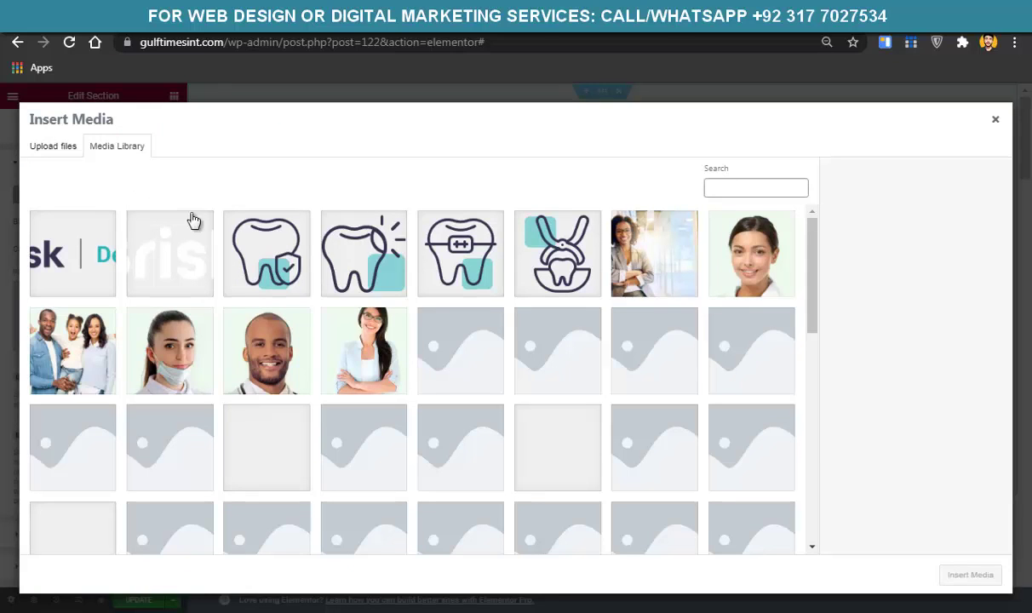
left_click(688, 273)
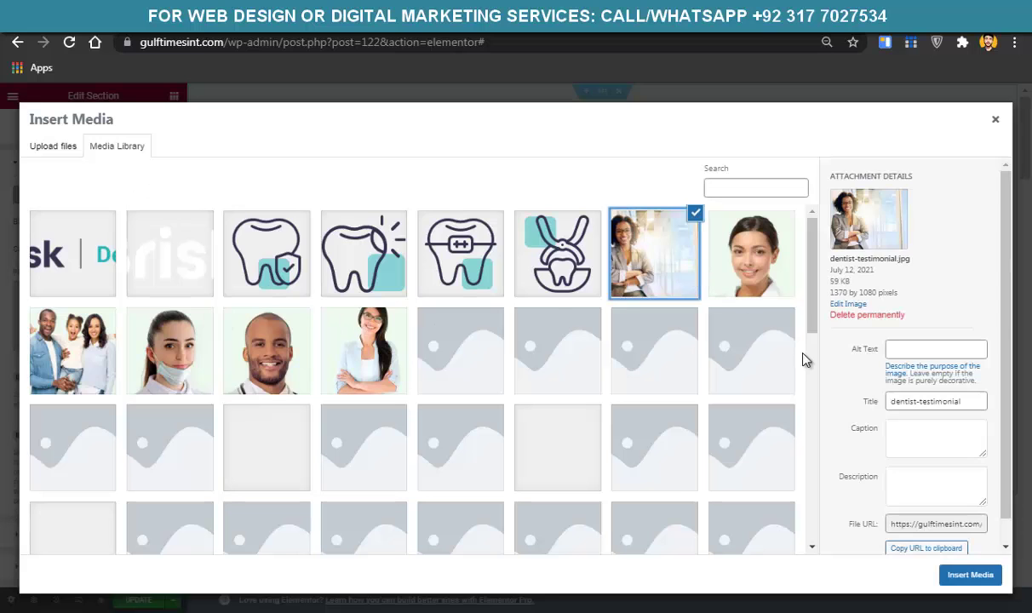
left_click(971, 576)
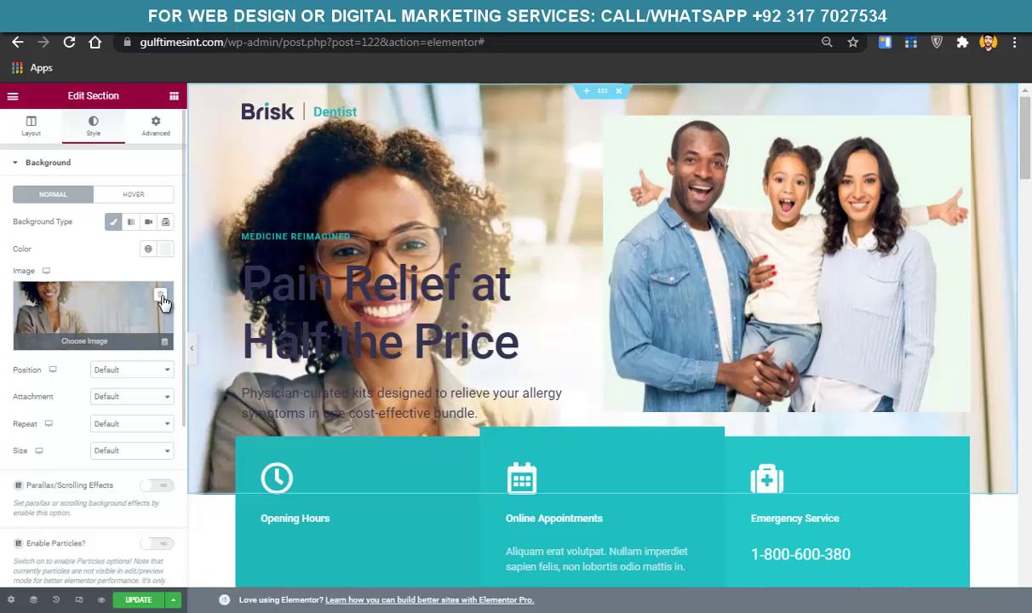
left_click(160, 296)
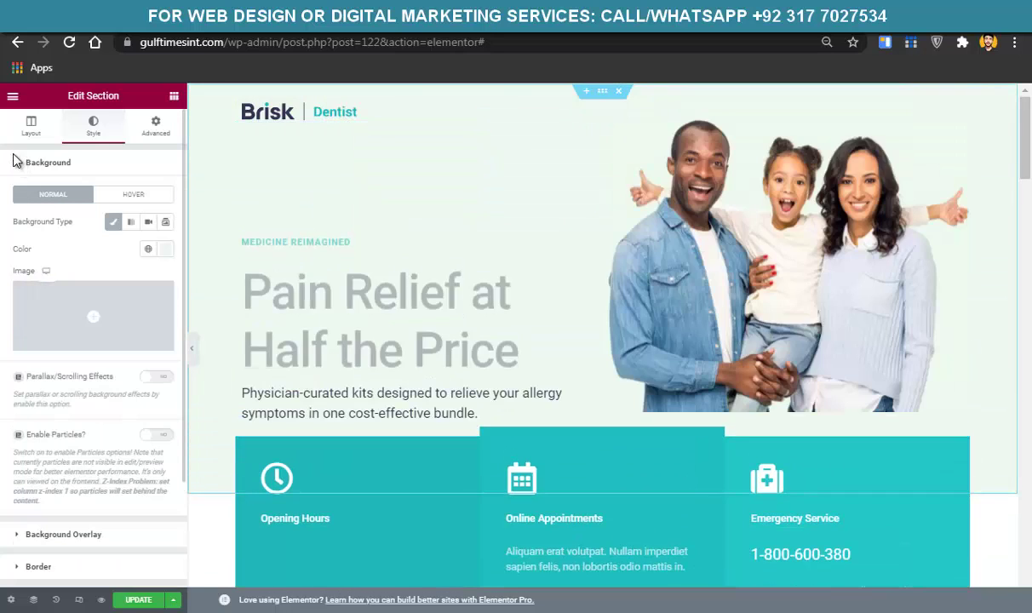
left_click(22, 127)
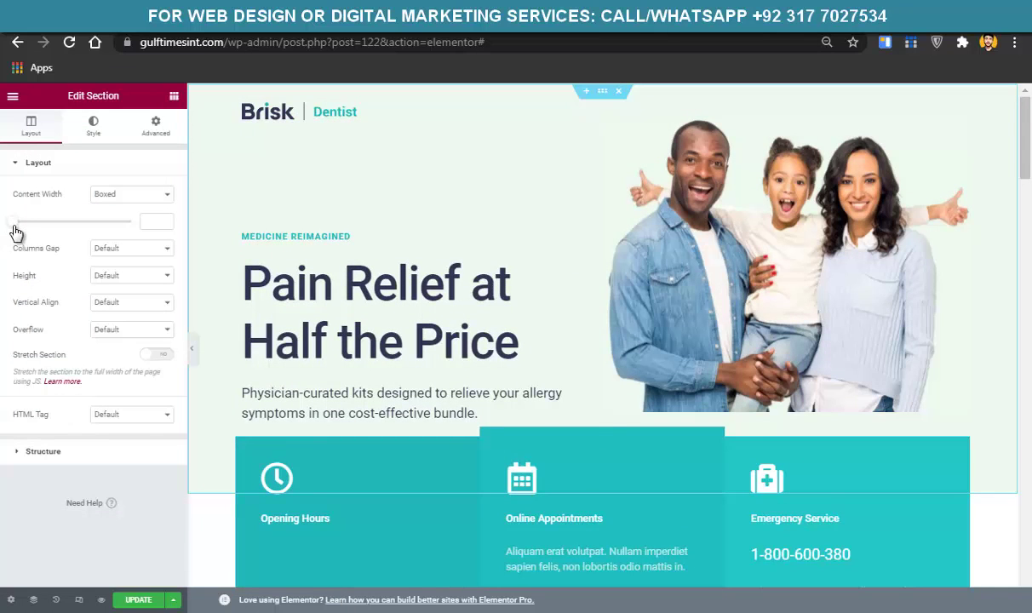
Step: Set the hero section's boxed content width to 1224 and its Min Height to 337
left_click(15, 226)
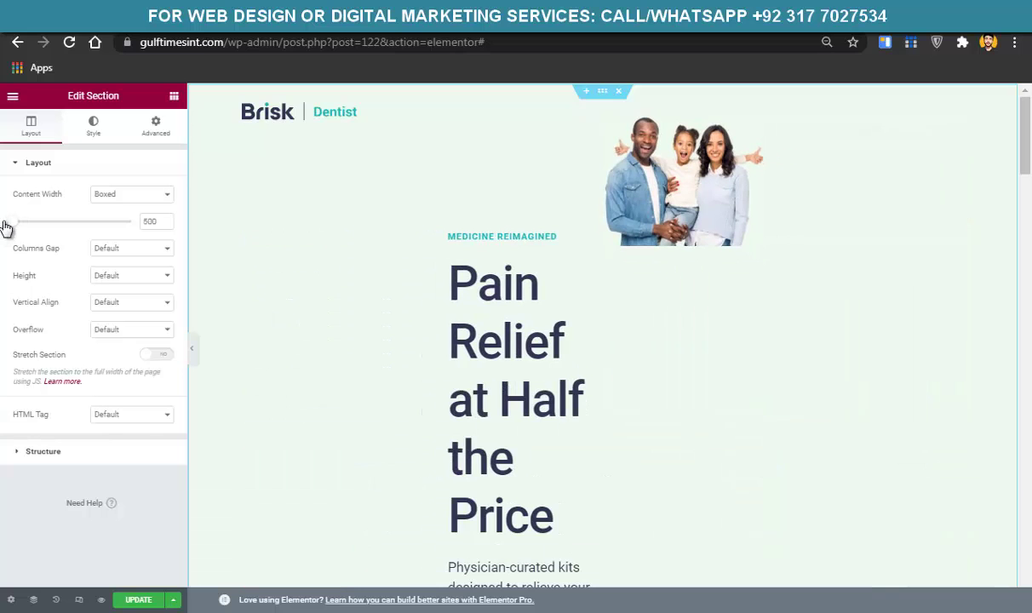
left_click_drag(6, 228, 93, 229)
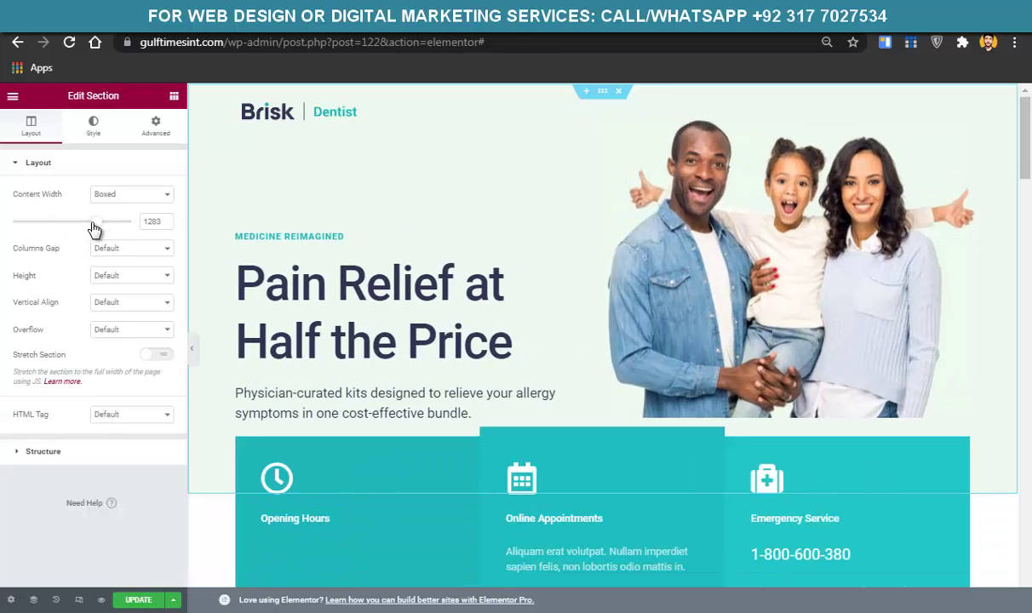
left_click(137, 276)
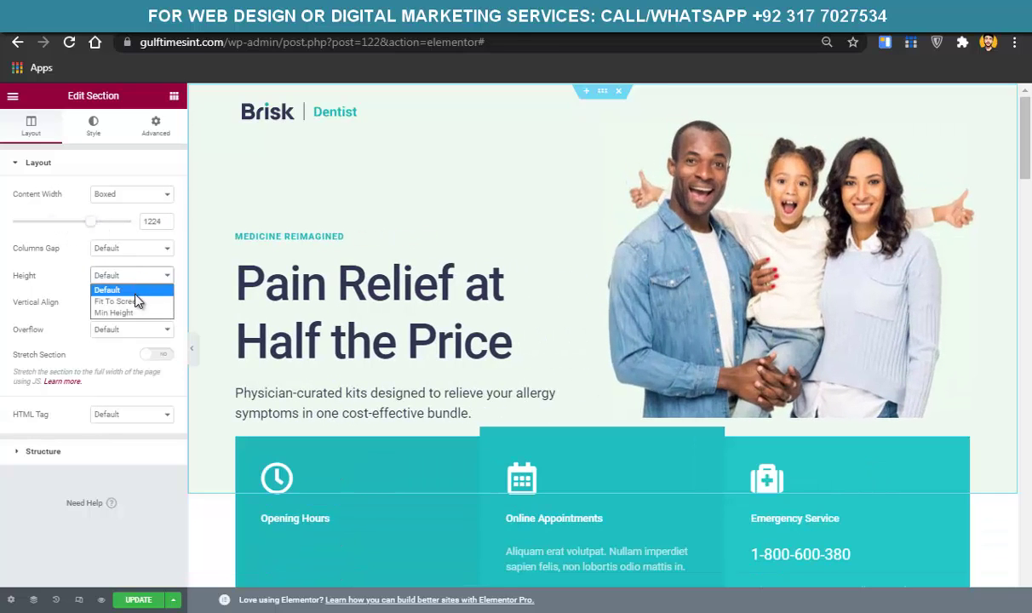
left_click(136, 313)
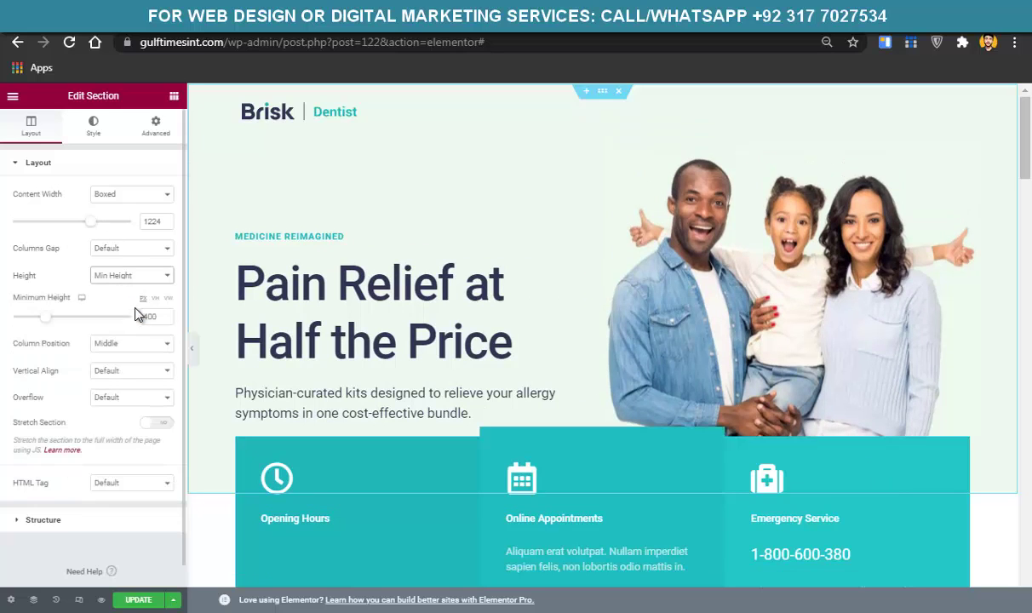
mouse_move(55, 321)
left_mouse_down()
mouse_move(120, 320)
mouse_move(74, 321)
left_mouse_up()
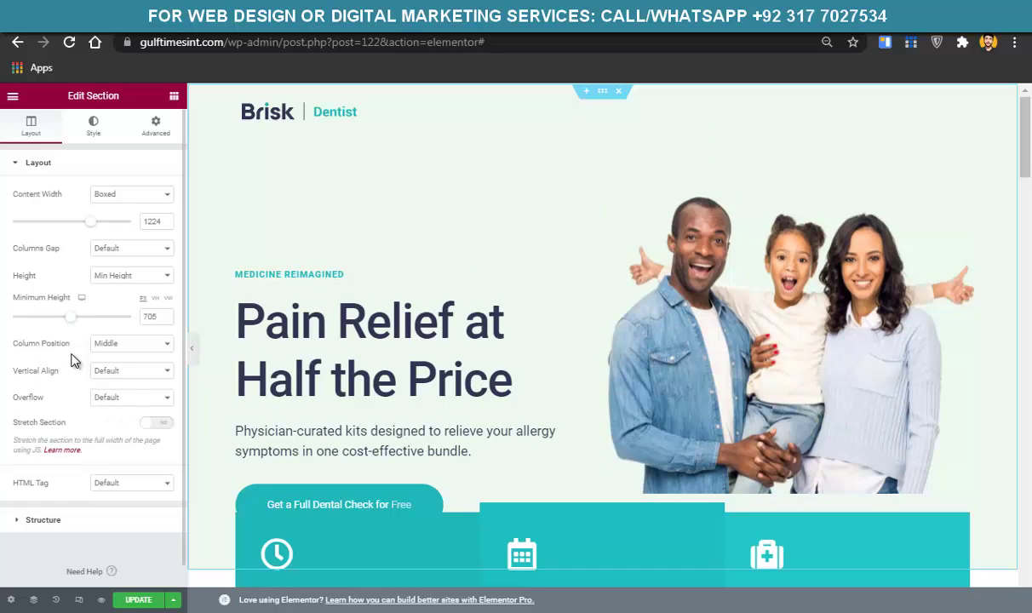
mouse_move(61, 320)
left_mouse_down()
mouse_move(62, 329)
mouse_move(41, 321)
left_mouse_up()
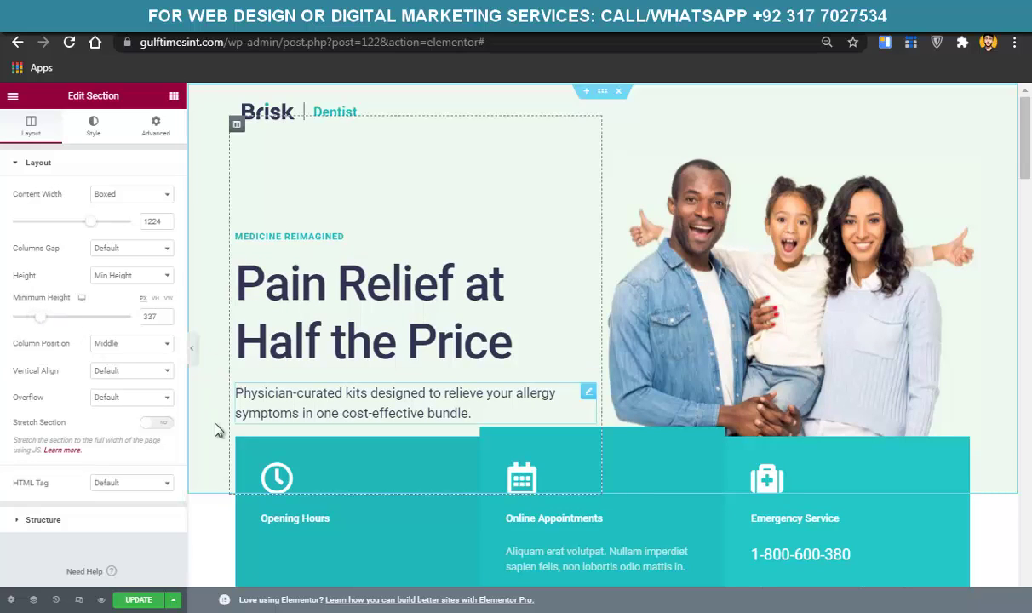
scroll(926, 122, "down", 2)
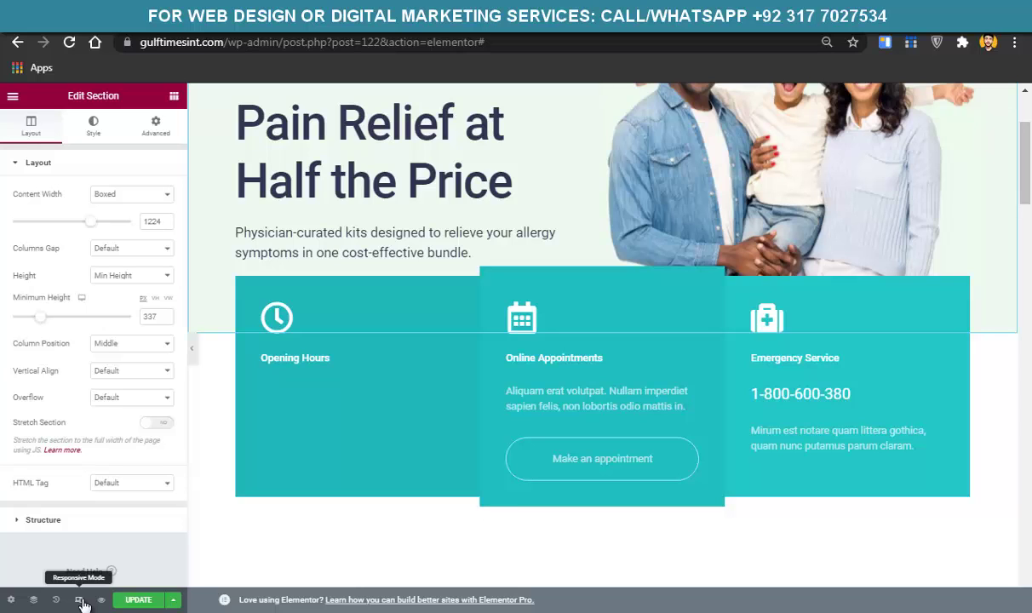
Step: Preview the page in mobile mode about 348 px wide and select the Get a Full Dental Check for Free button
left_click(81, 600)
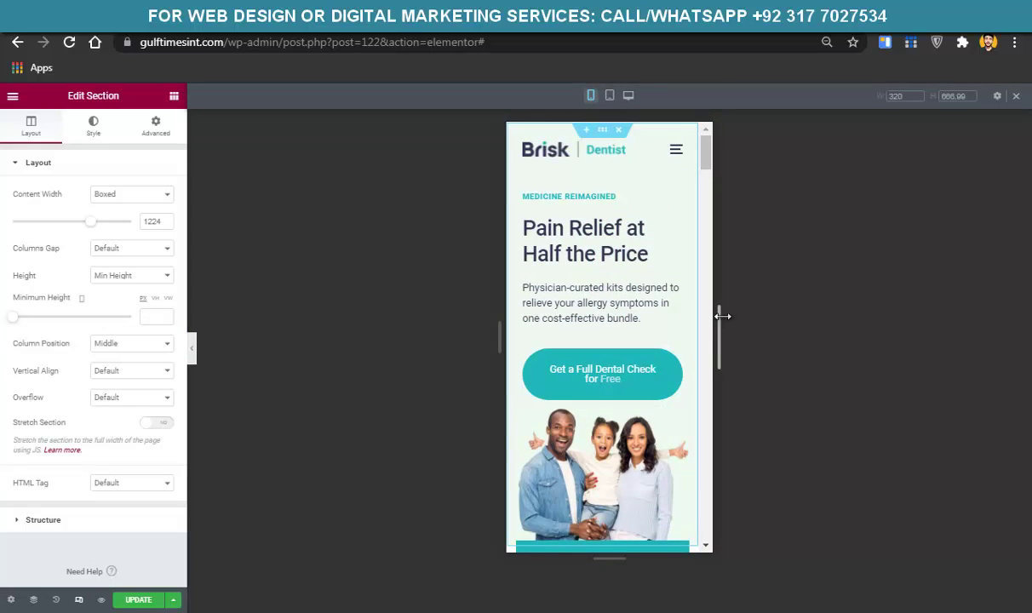
left_click_drag(721, 313, 760, 318)
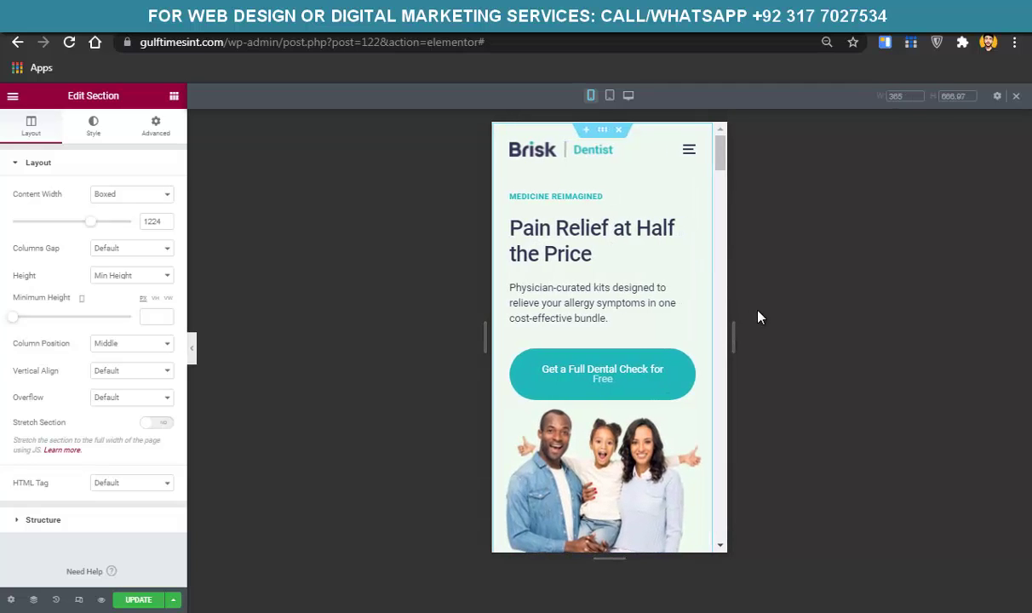
scroll(723, 156, "down", 2)
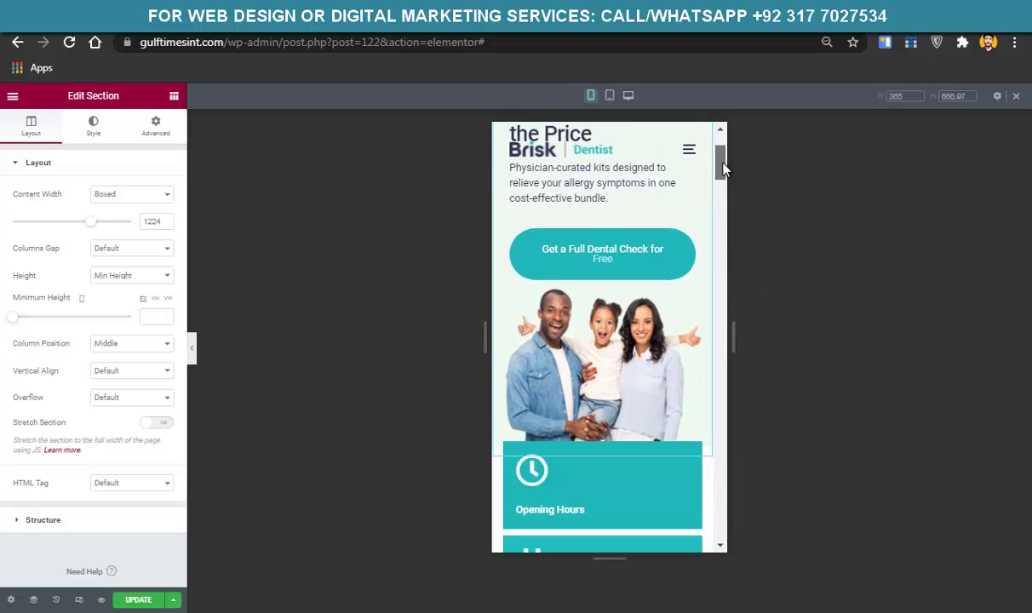
scroll(723, 156, "up", 2)
scroll(723, 162, "down", 1)
scroll(722, 161, "down", 3)
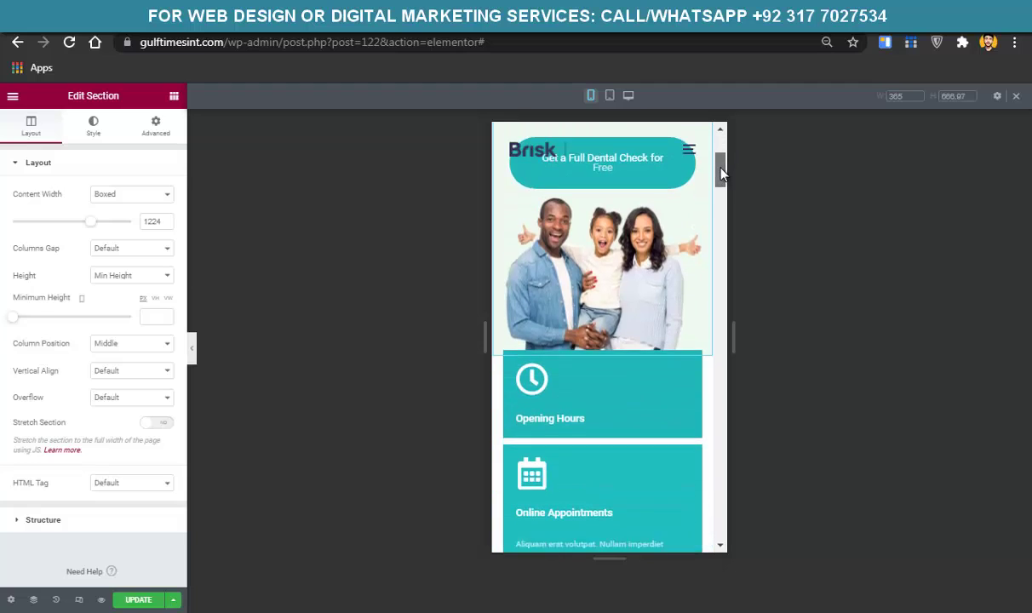
scroll(720, 141, "up", 3)
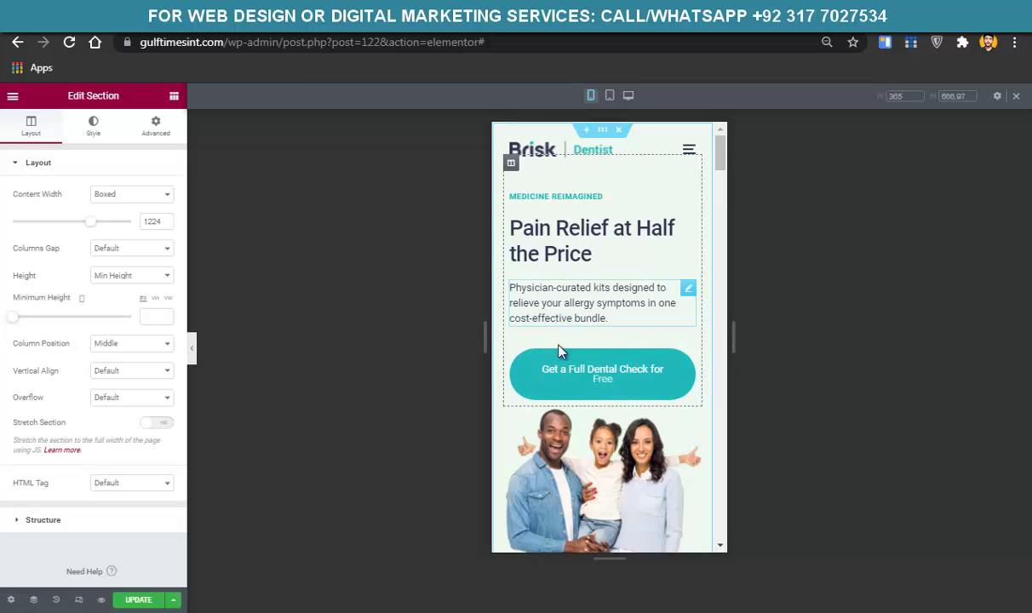
left_click(624, 378)
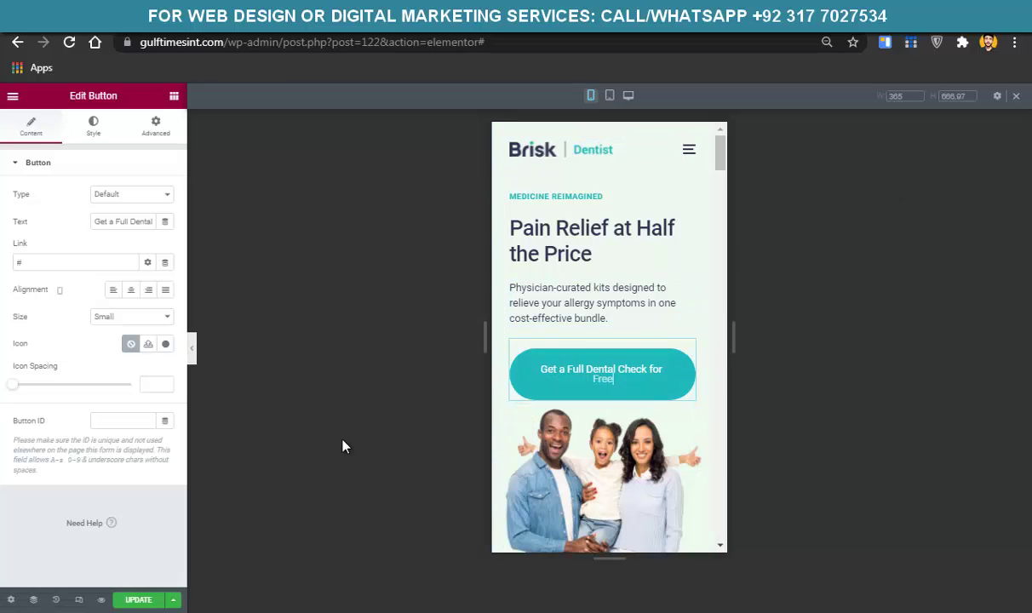
Step: Change the hero button's label to 'Get Dental Checkup'
left_click(28, 259)
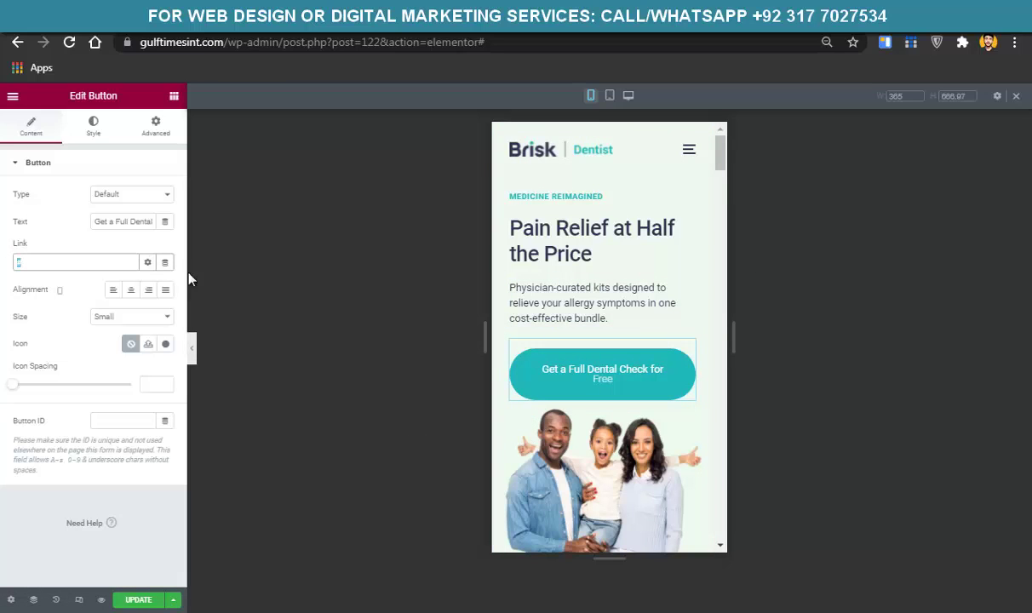
left_click(120, 223)
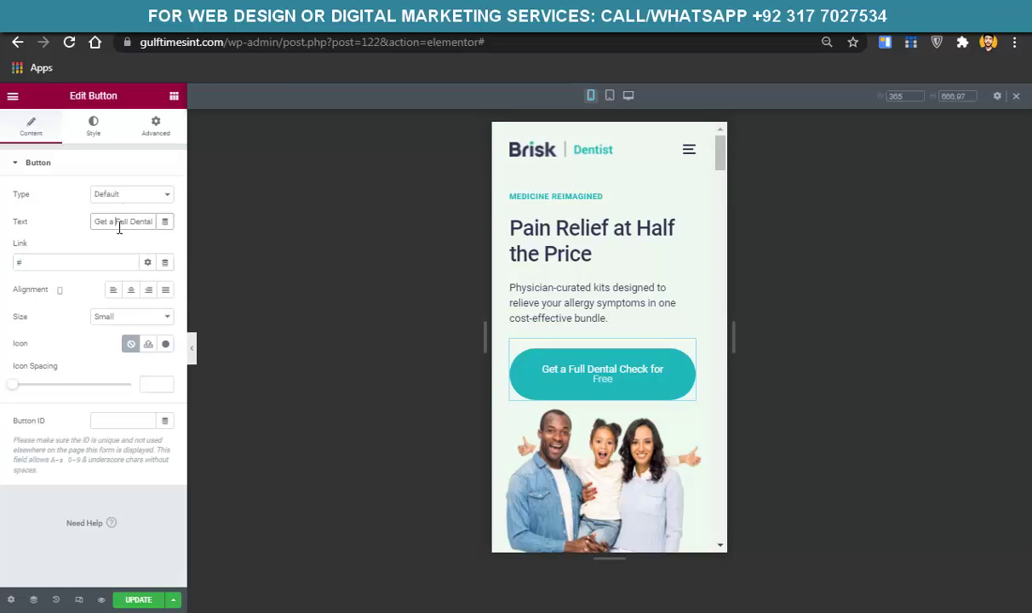
key("ctrl+a")
key("BackSpace")
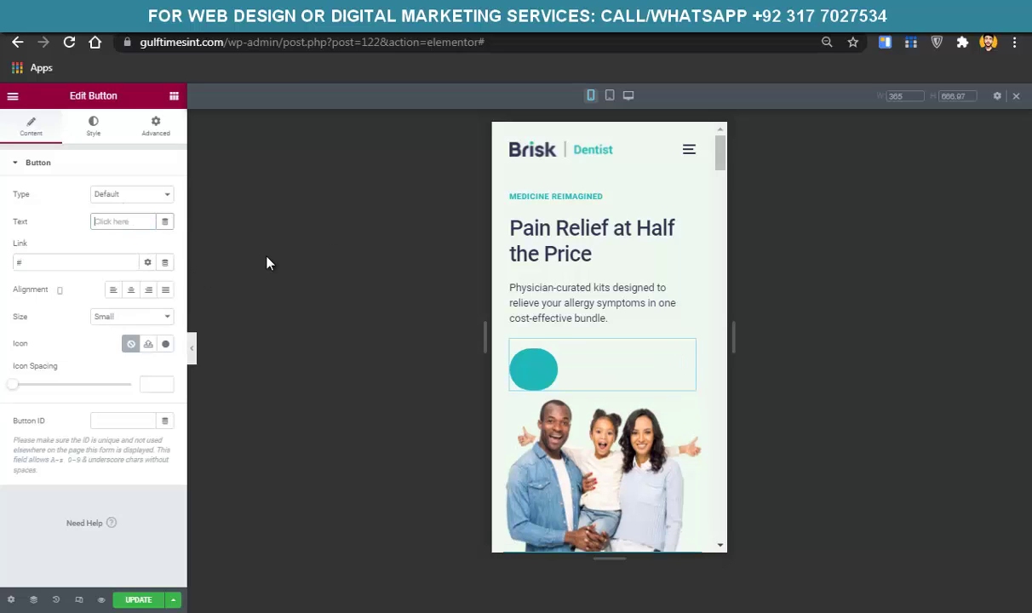
type("Get DEntail")
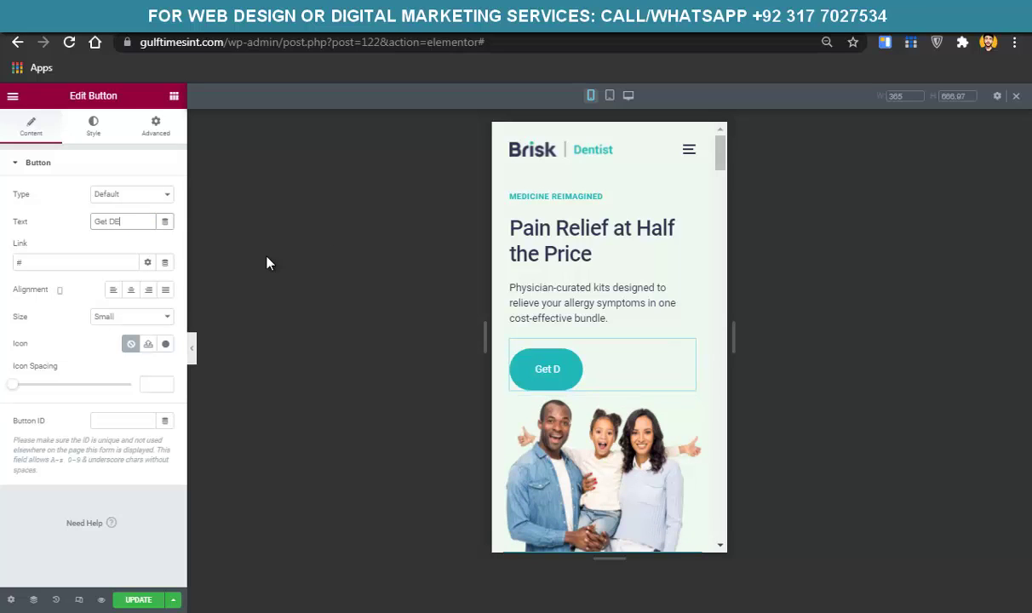
key("BackSpace")
key("BackSpace")
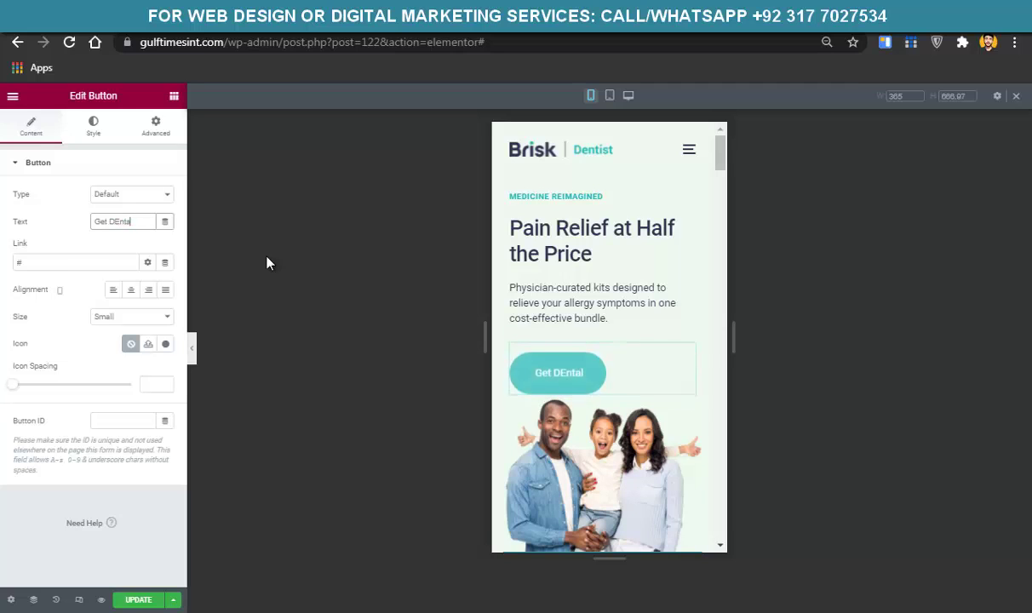
key("BackSpace")
key("BackSpace")
key("BackSpace")
key("BackSpace")
key("BackSpace")
type("ent")
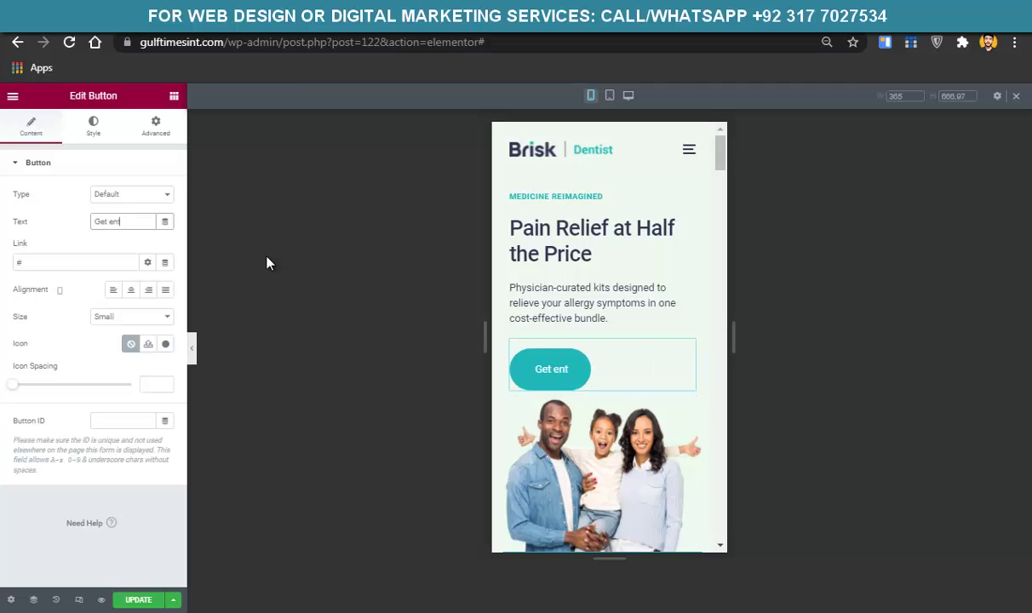
key("BackSpace")
key("BackSpace")
key("BackSpace")
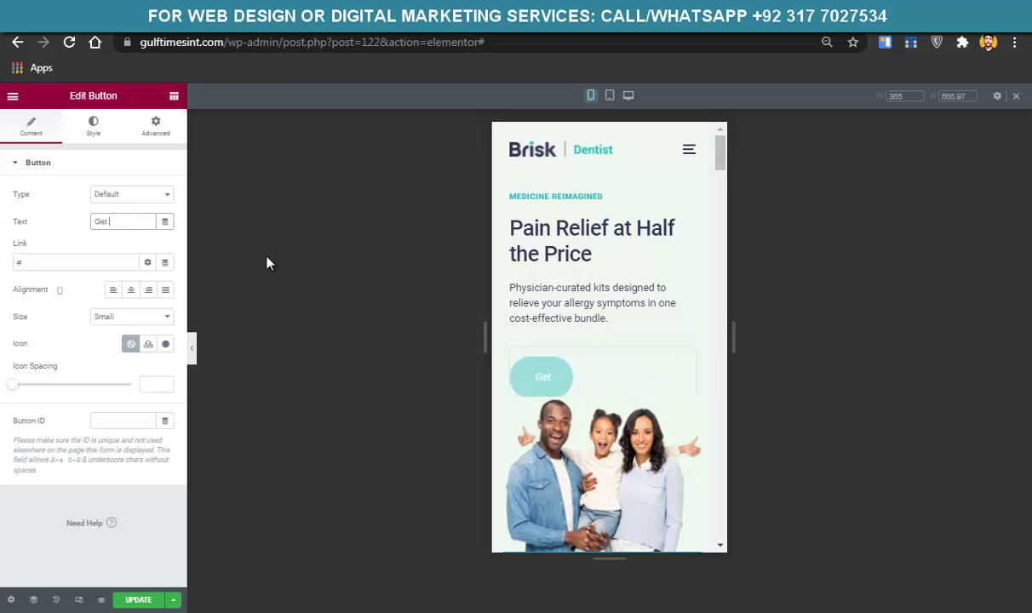
type("Dental")
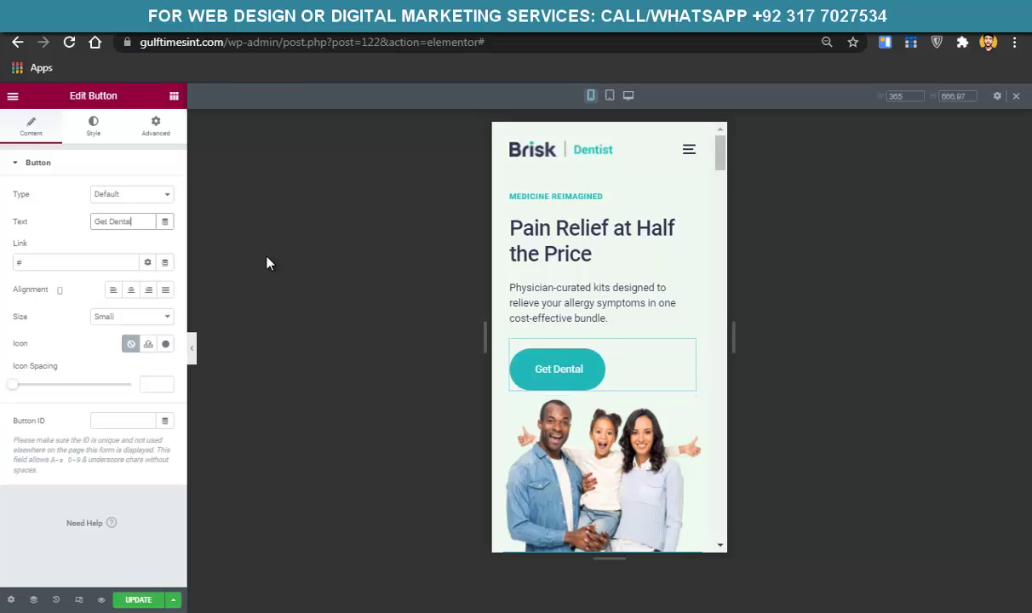
type(" Checkup")
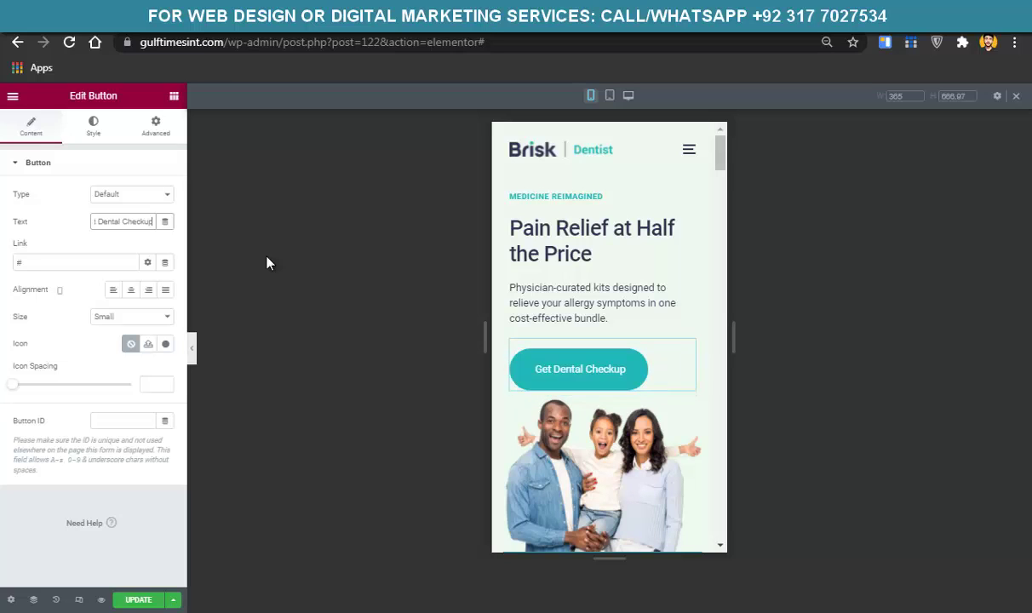
left_click(99, 259)
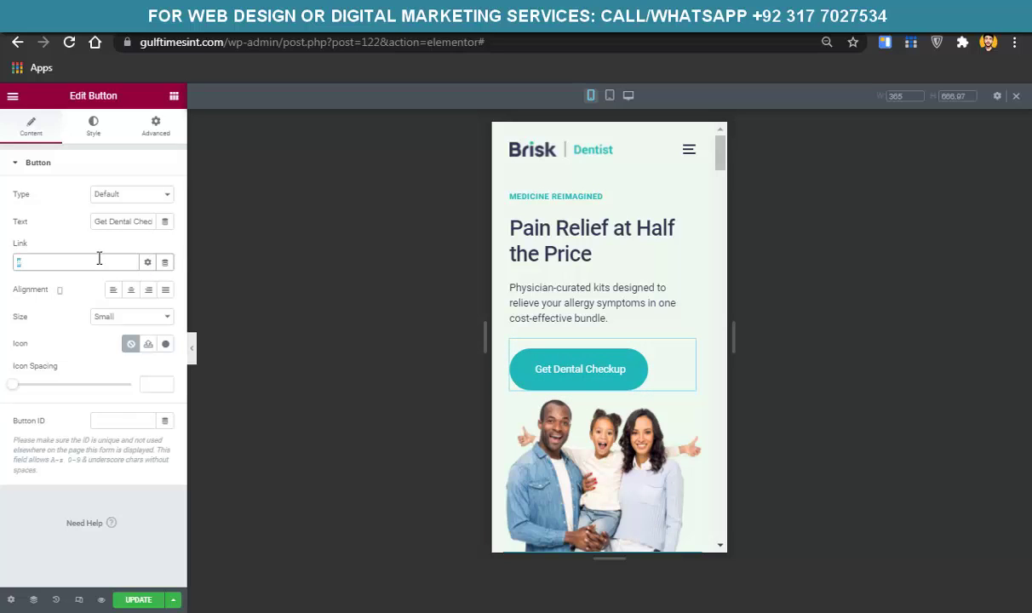
type("https://w")
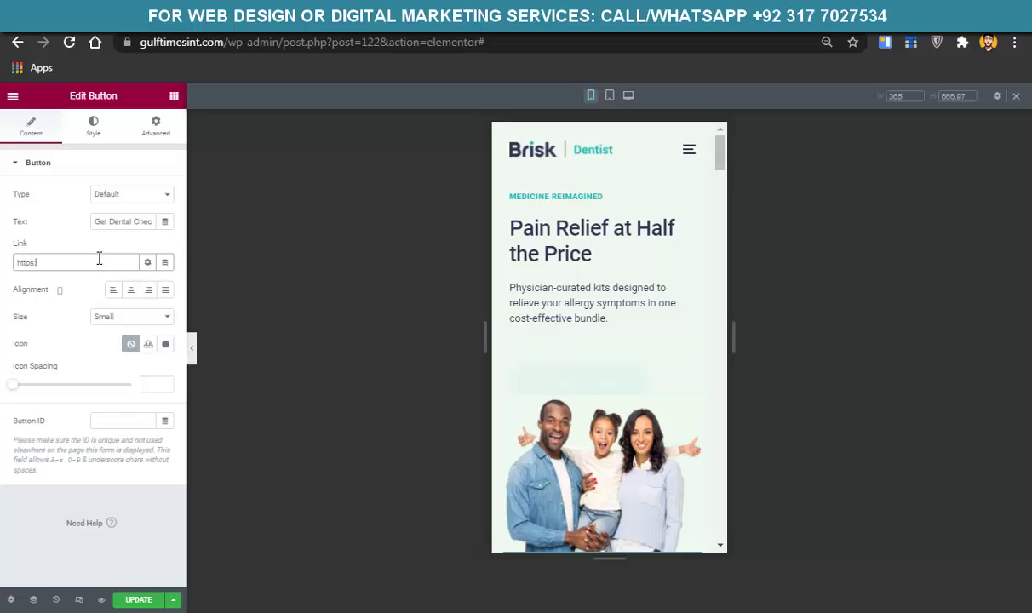
type("ebifiedhub.com")
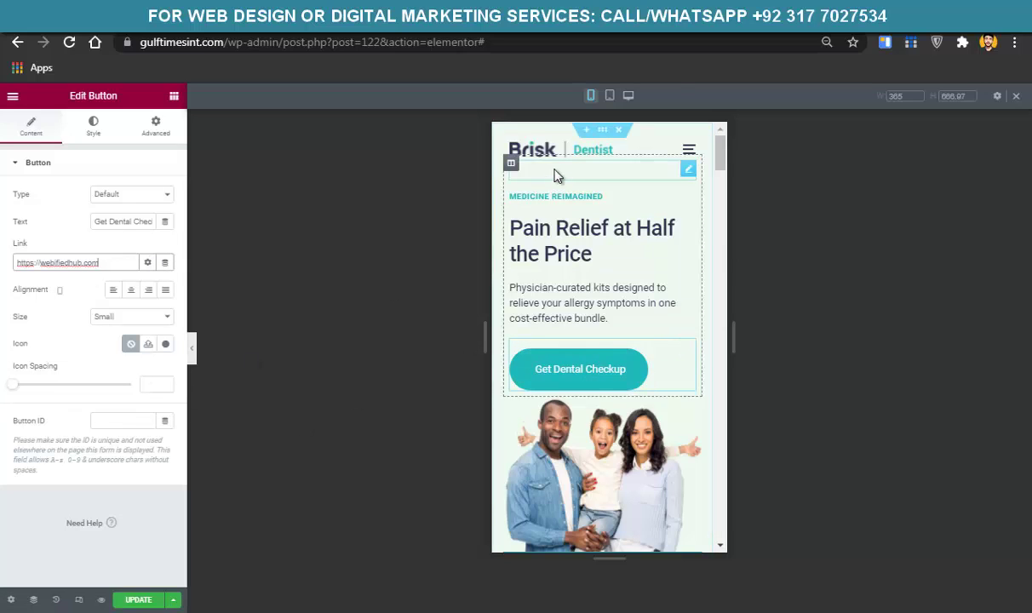
left_click(629, 98)
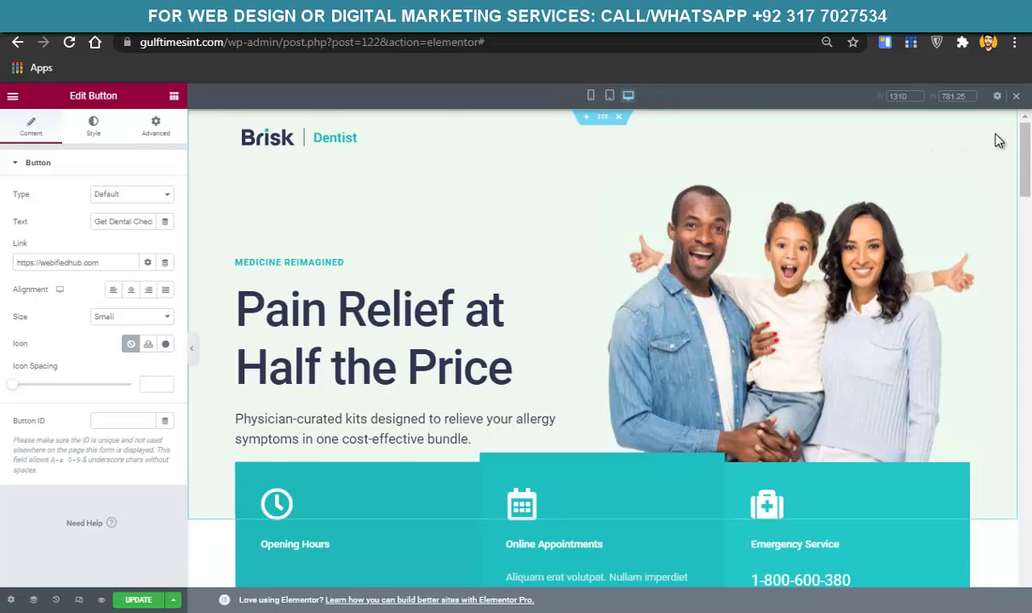
scroll(1028, 175, "down", 2)
scroll(1028, 174, "down", 2)
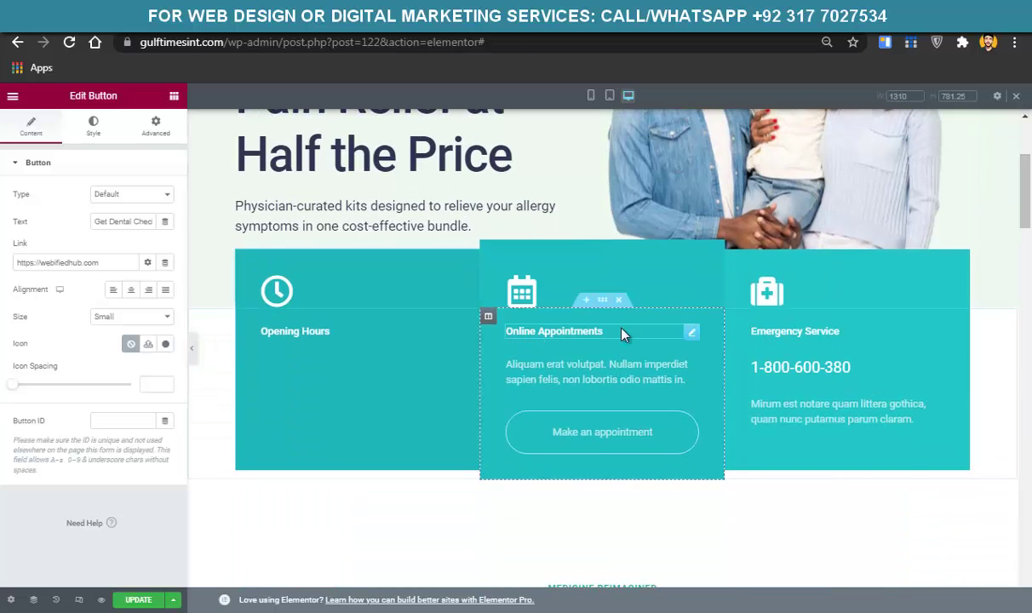
left_click(309, 334)
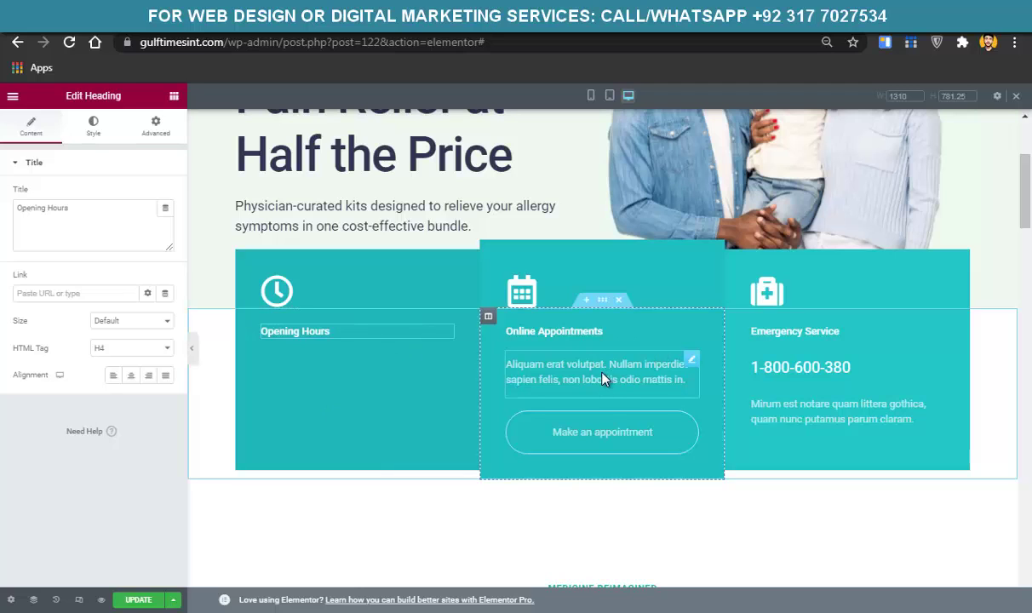
left_click(570, 371)
left_click(610, 433)
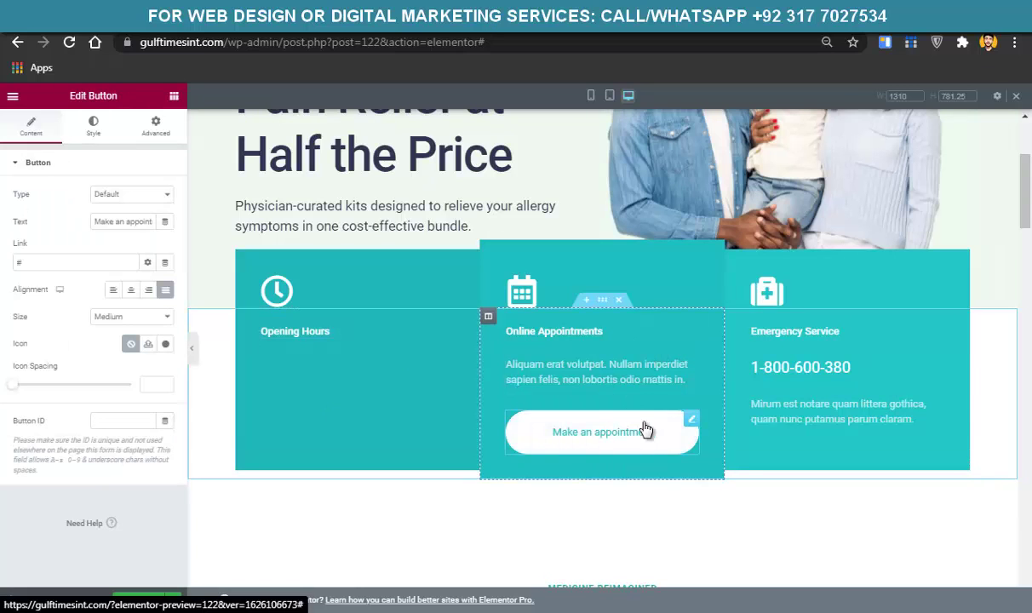
left_click(780, 370)
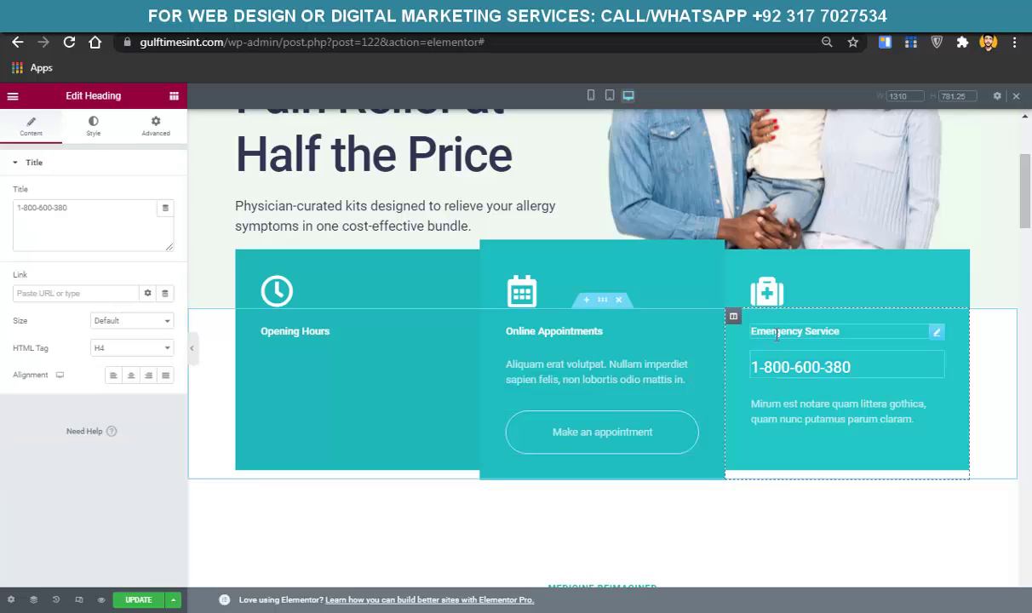
left_click(777, 331)
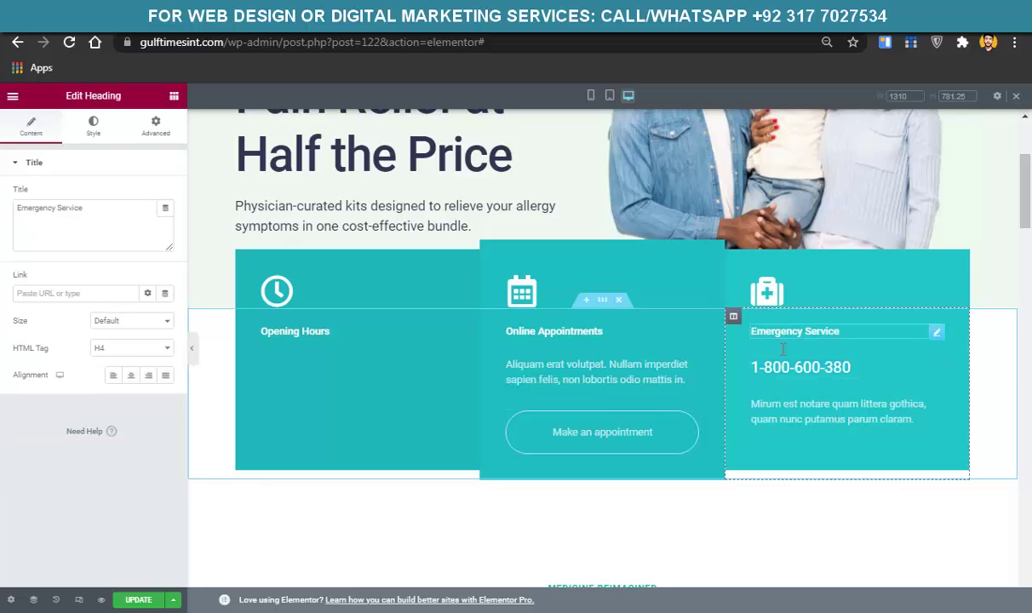
left_click(828, 421)
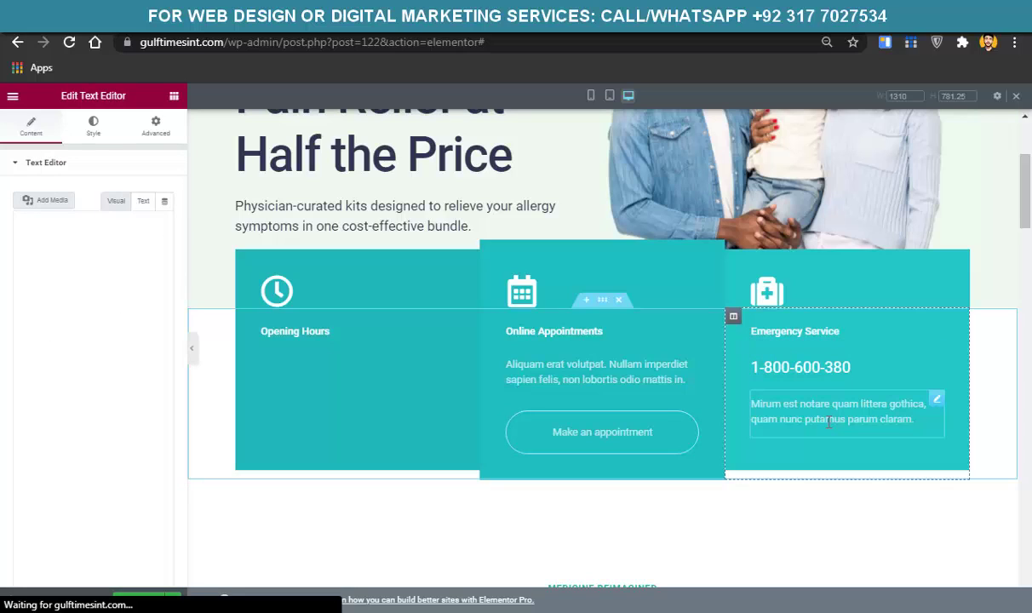
Step: Review the Medkit icon in the icon library, then edit the Opening Hours column's settings
left_click(771, 300)
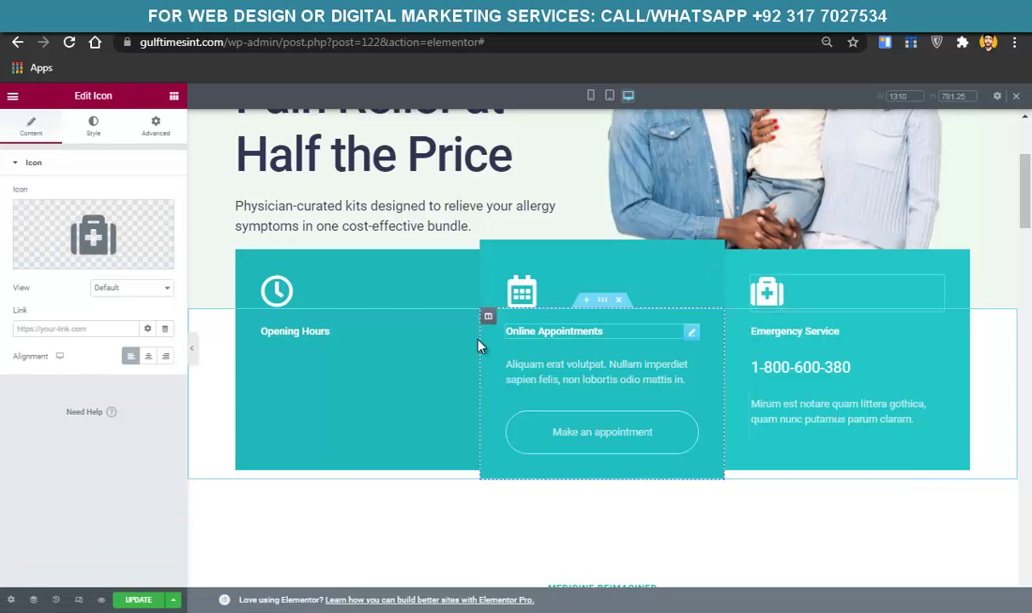
mouse_move(78, 264)
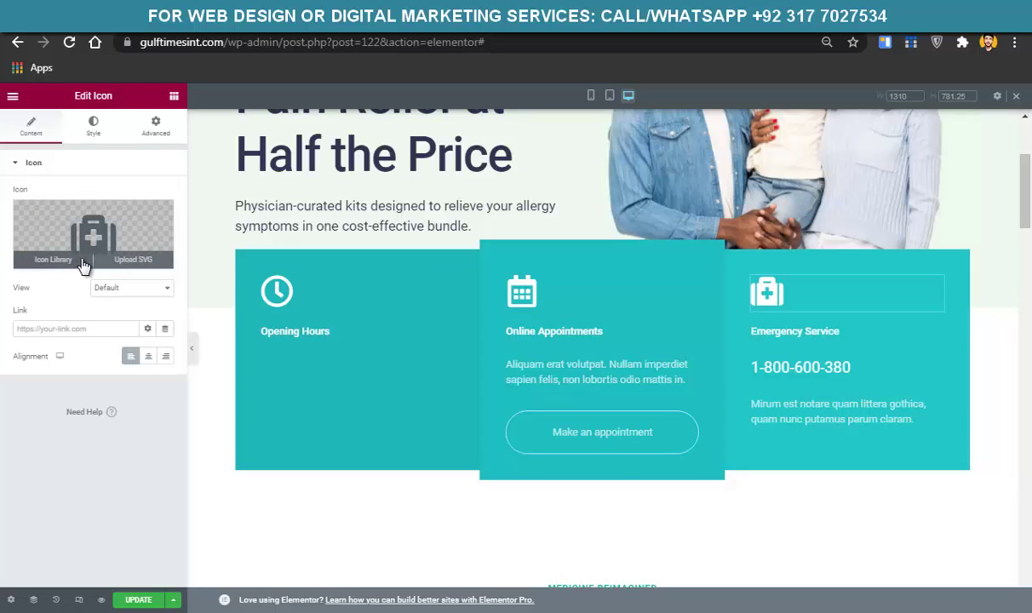
left_click(96, 262)
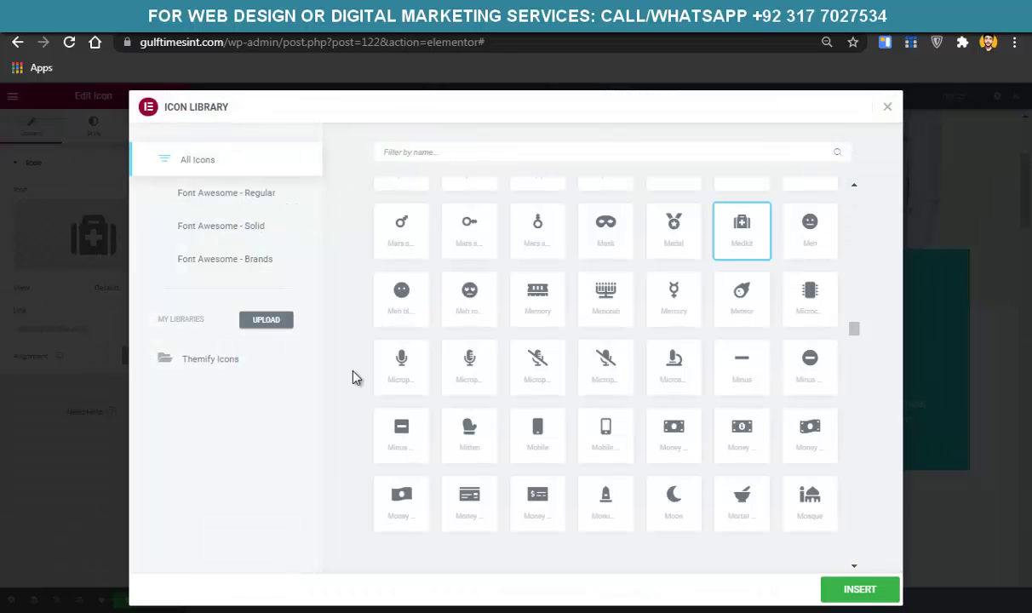
left_click(888, 111)
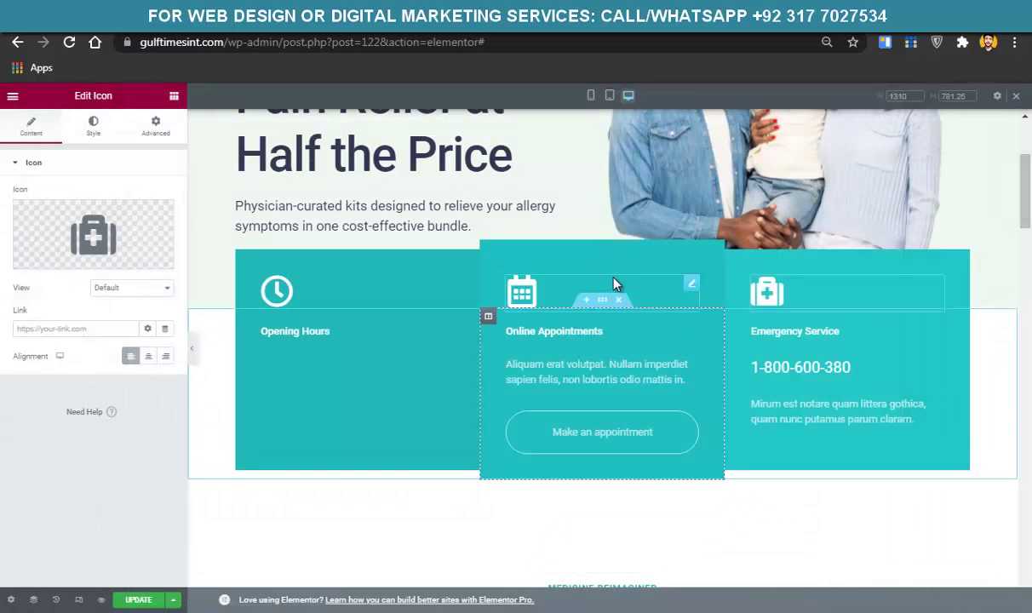
left_click(614, 279)
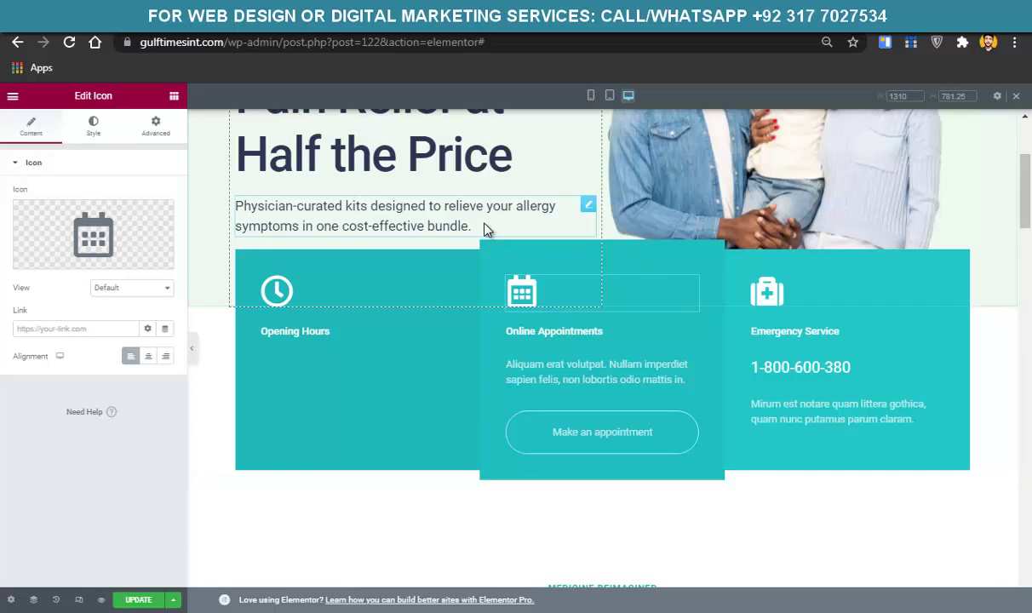
left_click(460, 212)
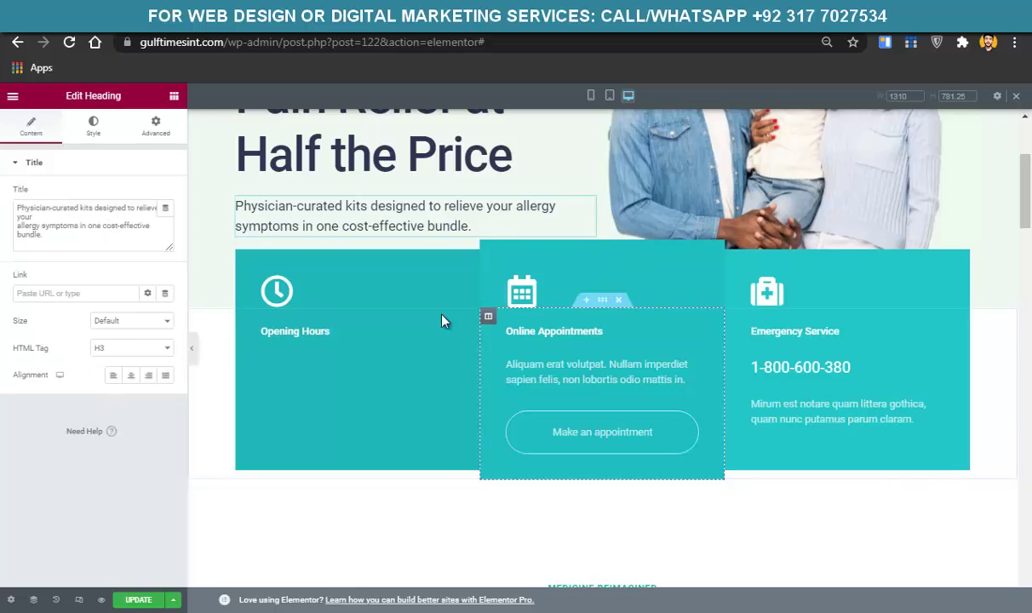
right_click(406, 361)
left_click(430, 369)
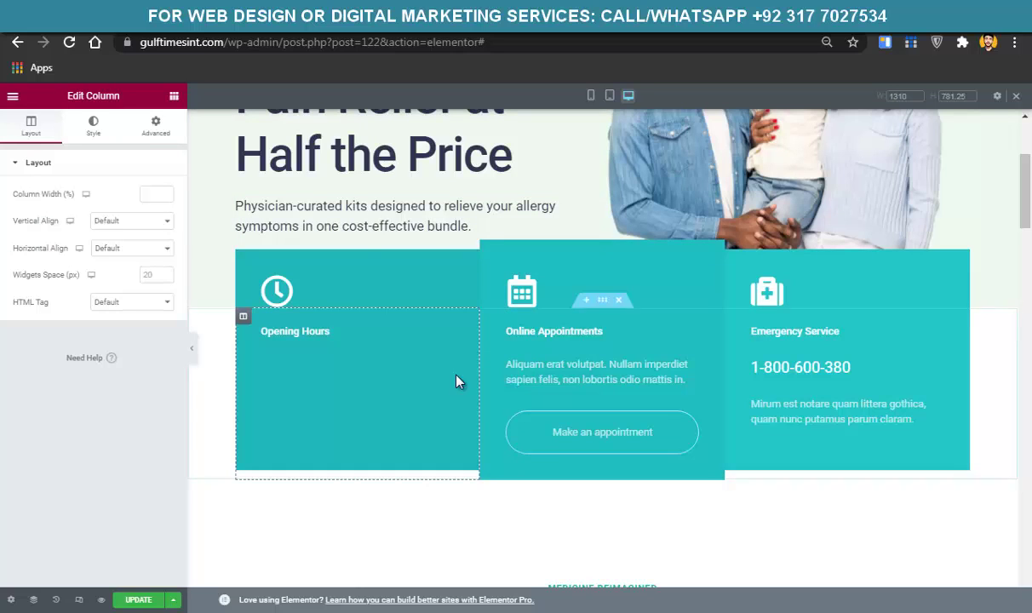
Step: Set the Opening Hours column's background colour to black #000000
left_click(96, 127)
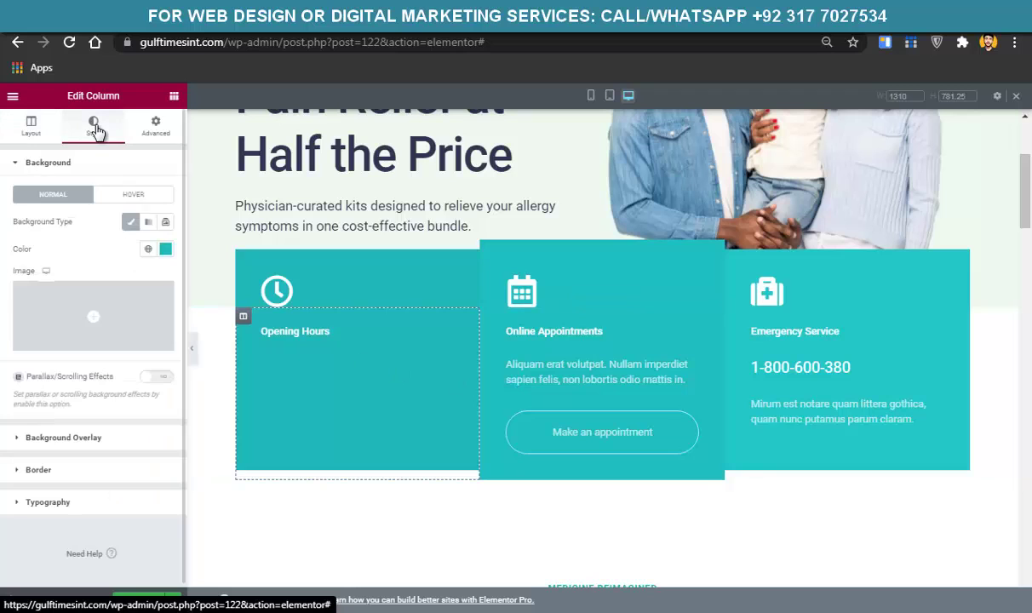
left_click(166, 250)
left_click(187, 315)
left_click_drag(216, 333, 134, 437)
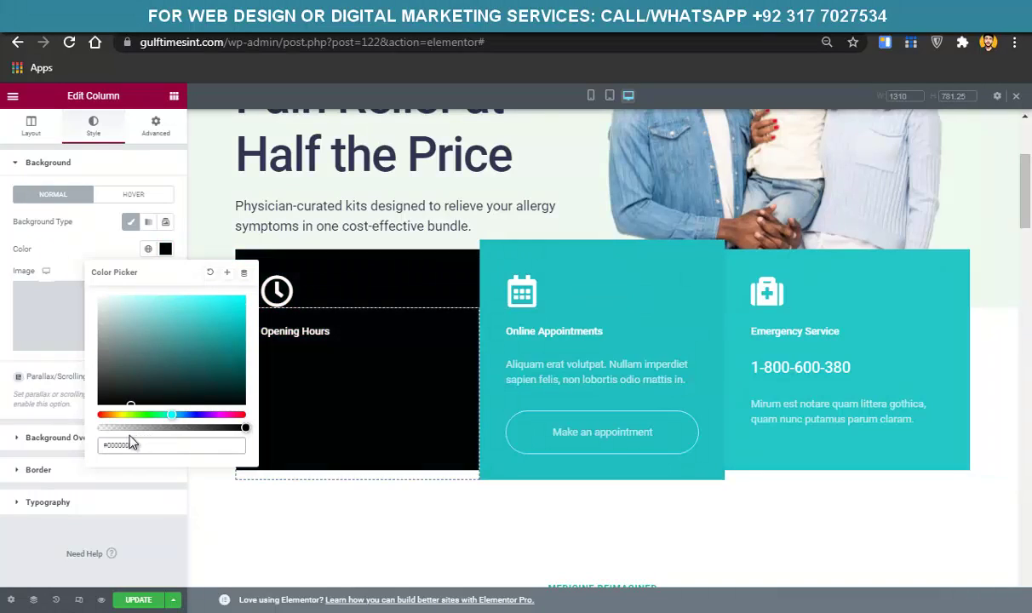
left_click(157, 499)
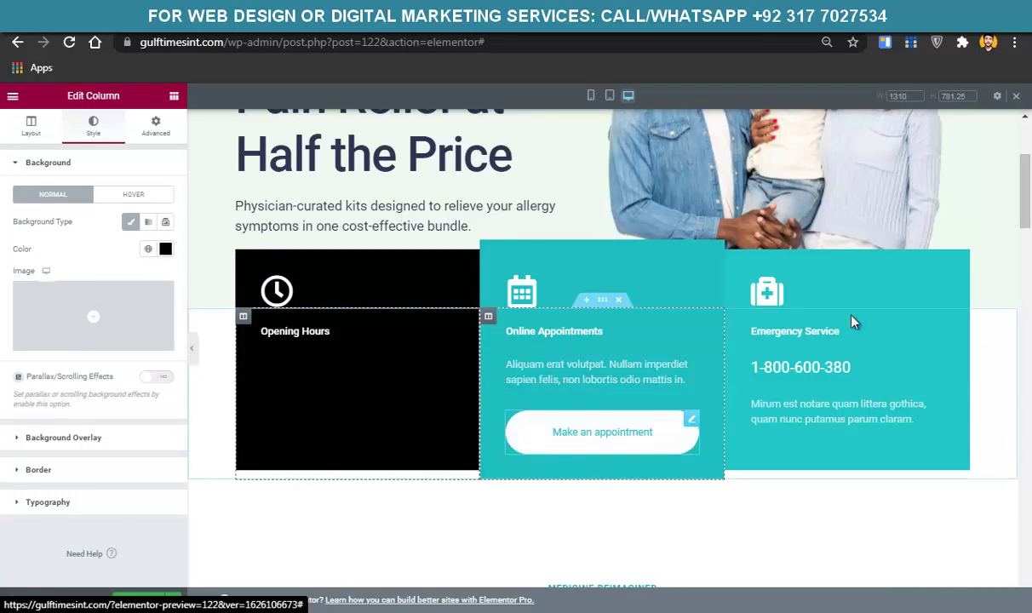
Step: Set the Emergency Service column's background colour to near-black #000E0E
left_click(901, 359)
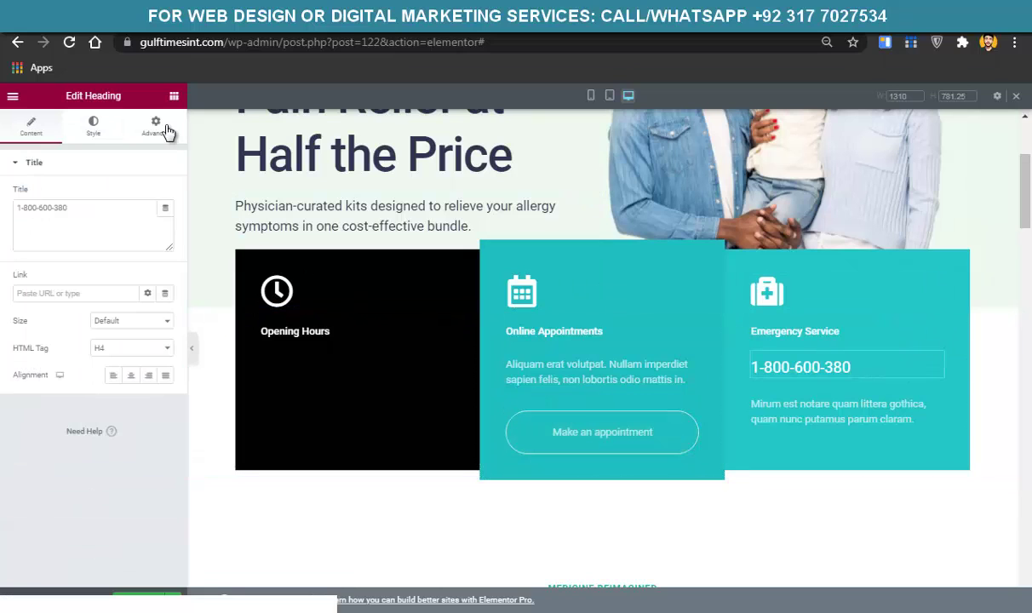
left_click(100, 136)
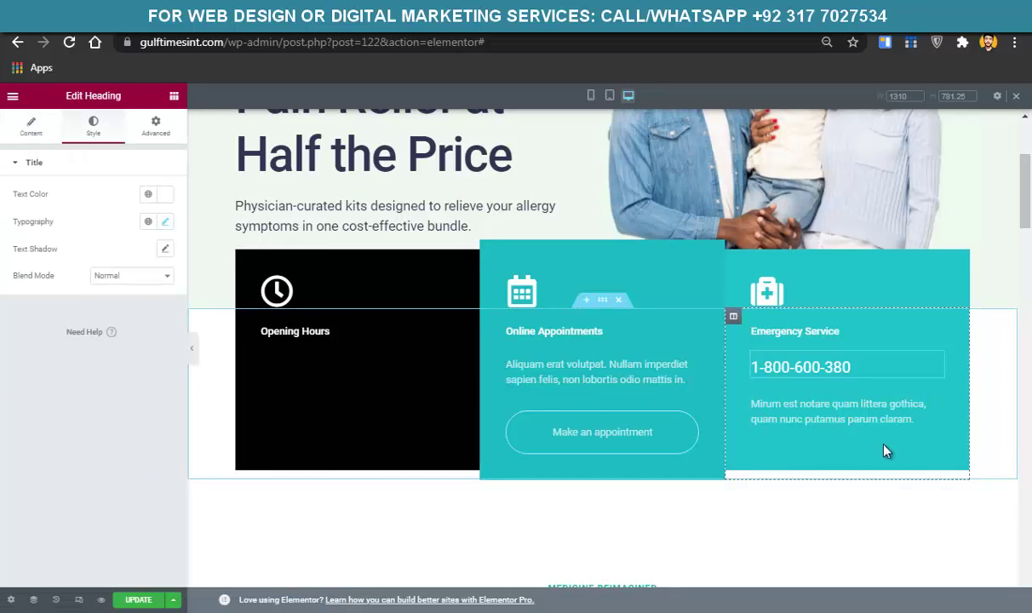
right_click(902, 422)
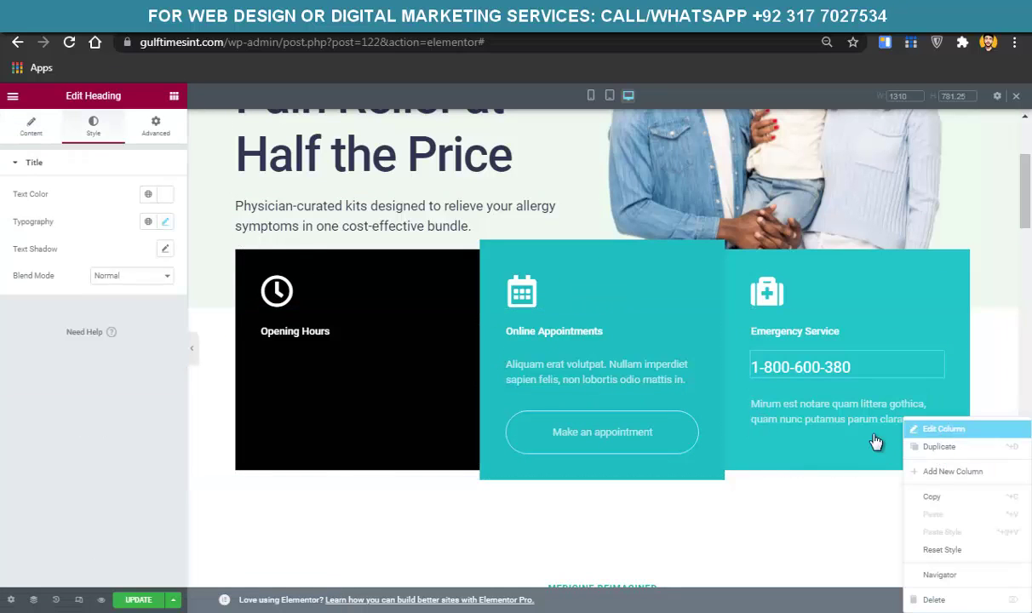
left_click(924, 428)
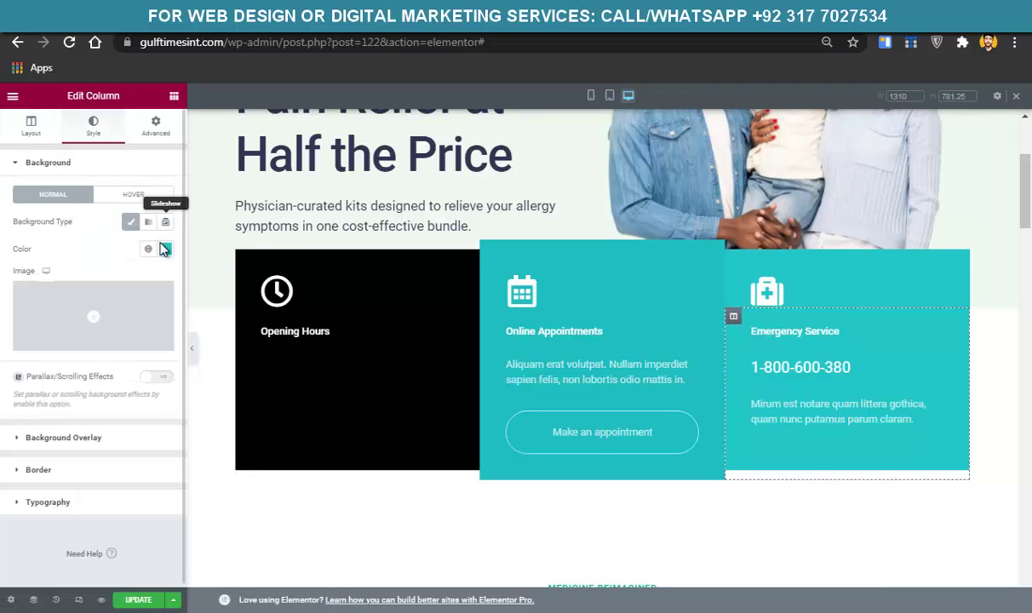
left_click(165, 249)
left_click(153, 325)
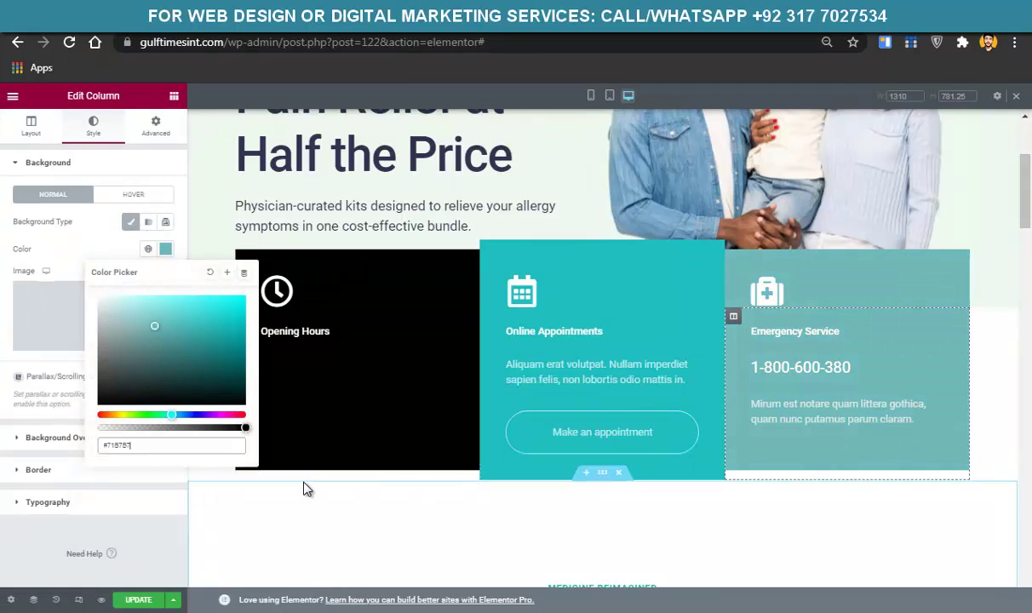
left_click_drag(223, 348, 237, 396)
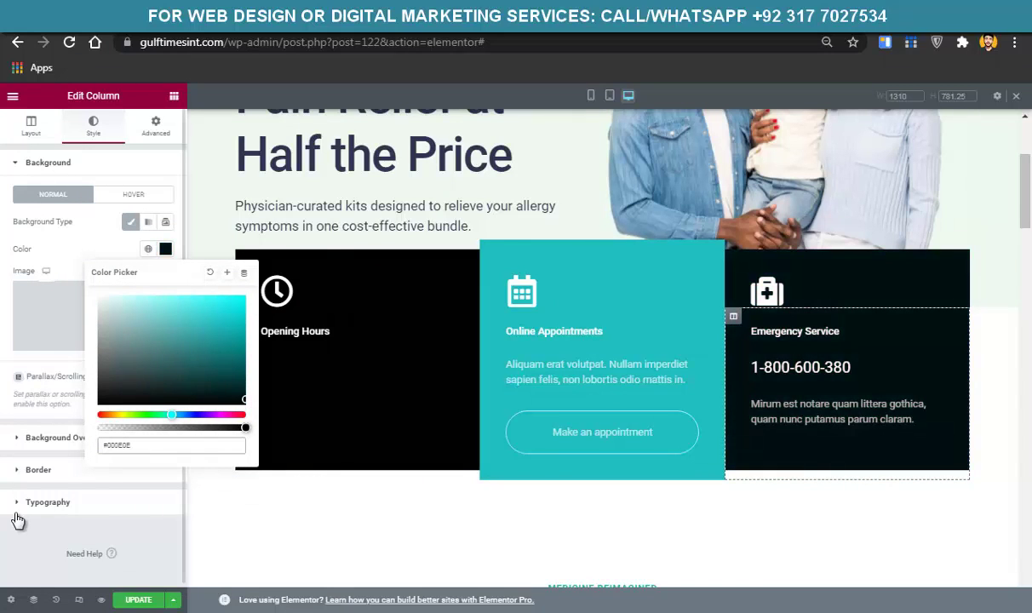
key("super")
key("super")
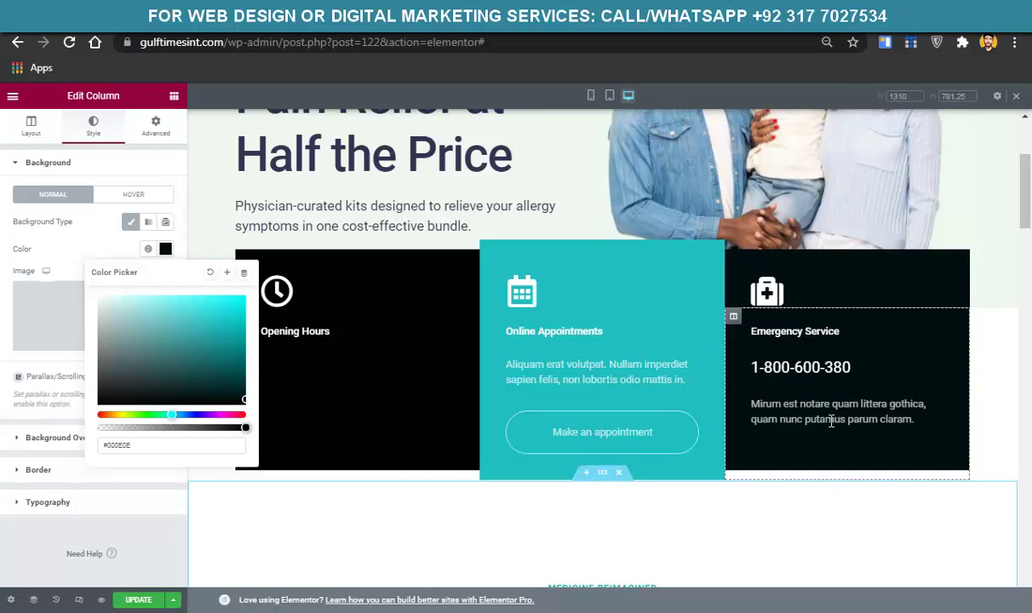
scroll(1022, 247, "down", 4)
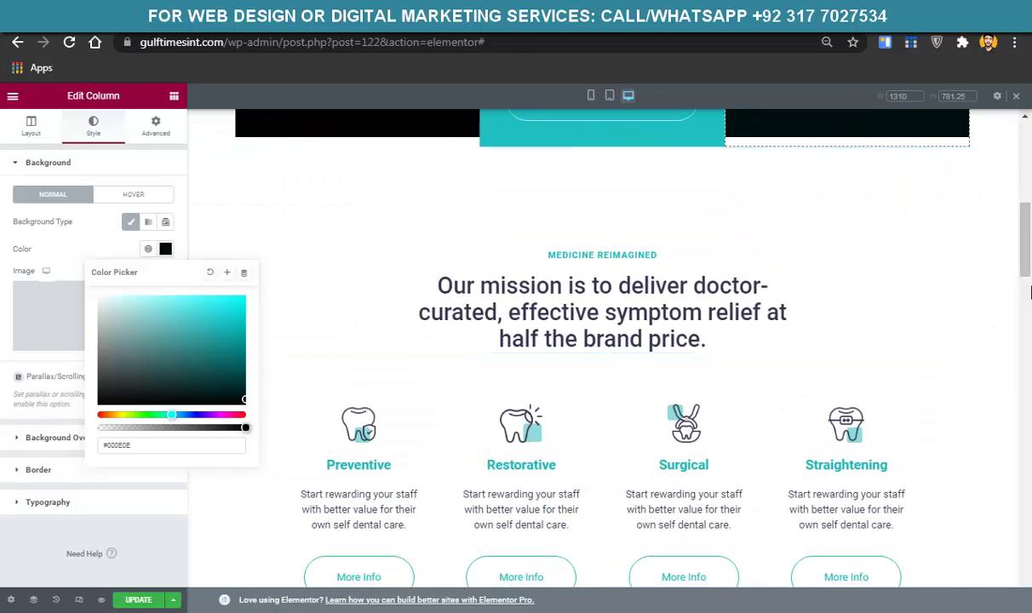
Step: Give the Straightening More Info button's Hover style a linked border radius of 50
scroll(1026, 292, "down", 3)
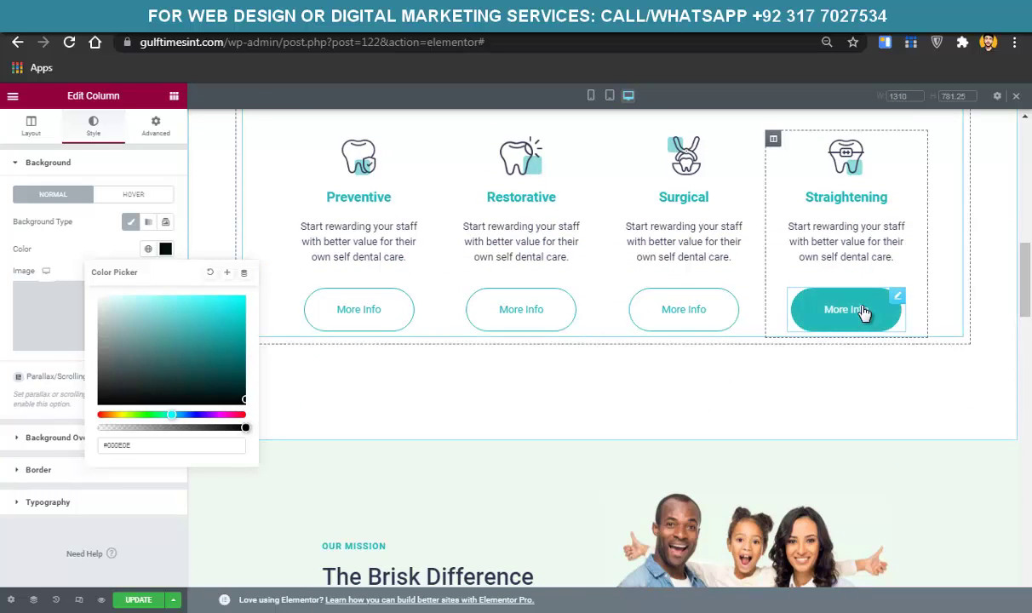
left_click(863, 312)
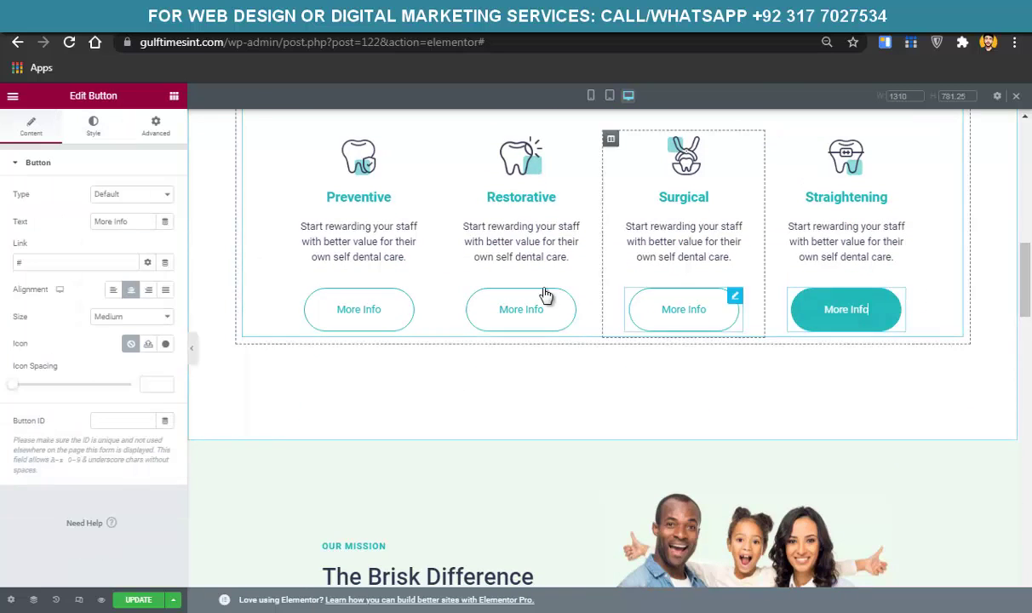
left_click(102, 132)
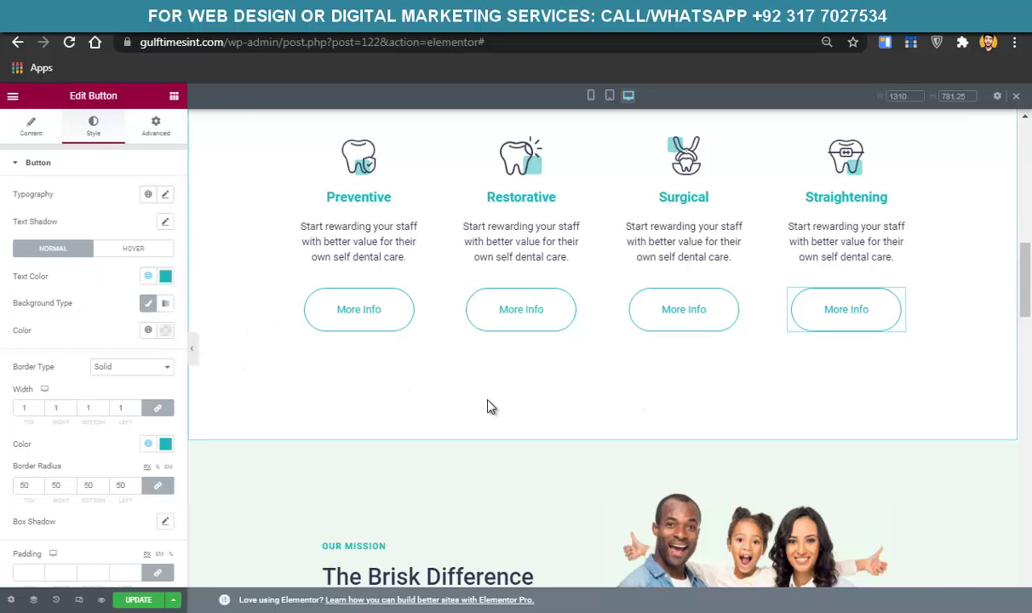
left_click(154, 252)
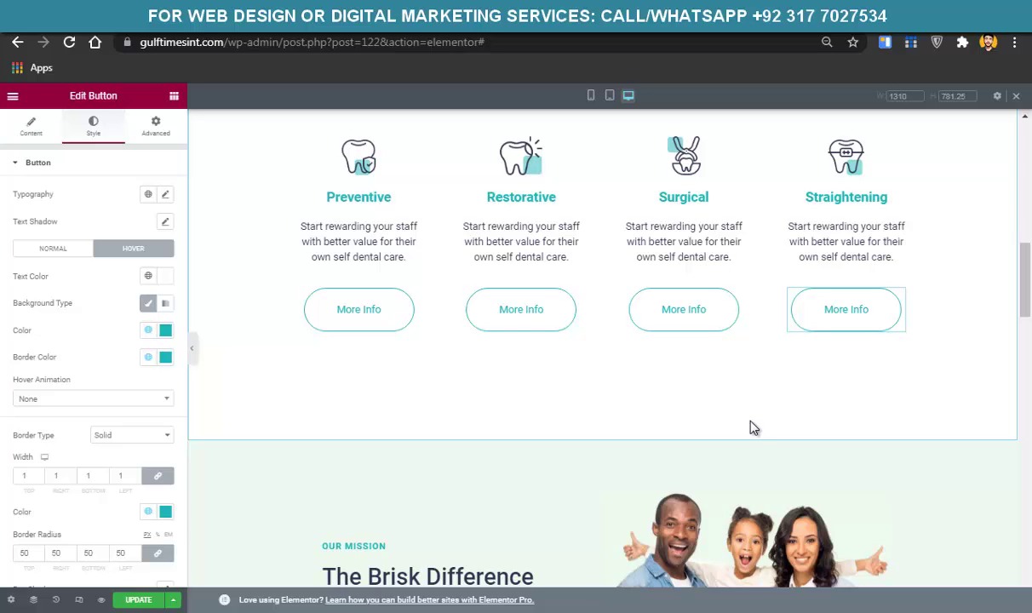
scroll(1027, 294, "up", 1)
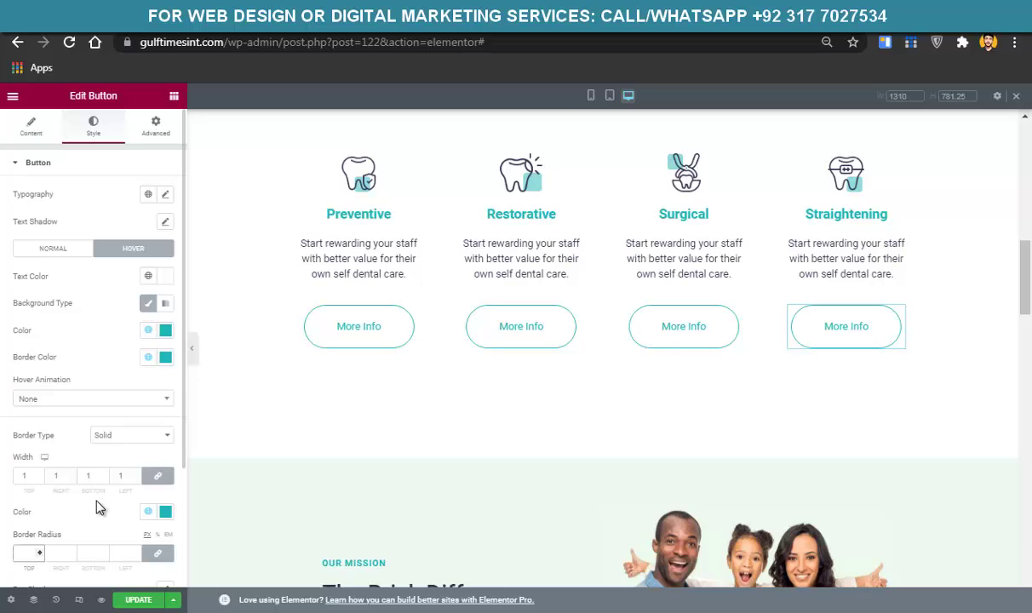
type("1")
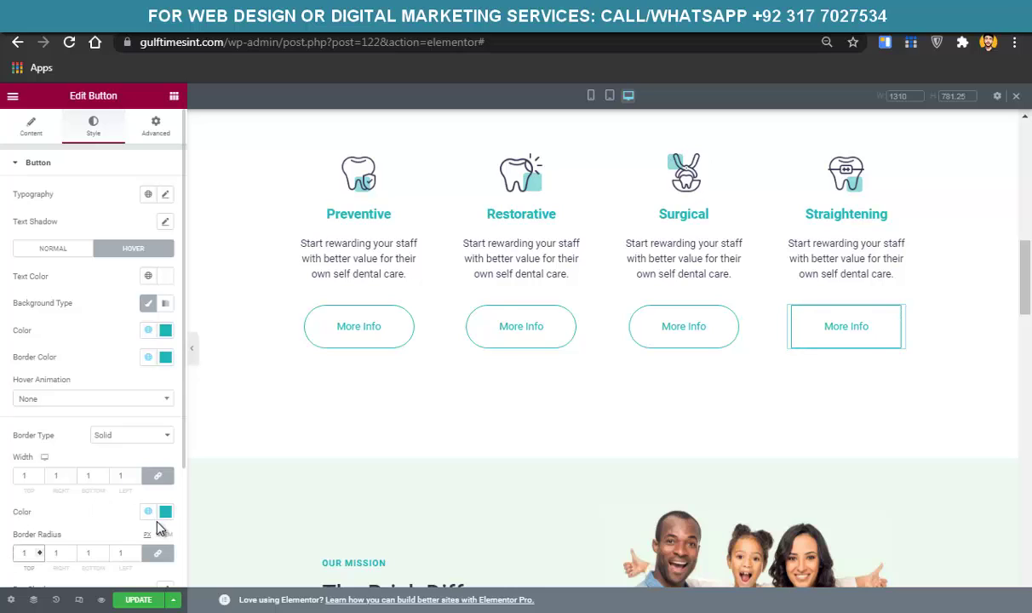
key("BackSpace")
type("50")
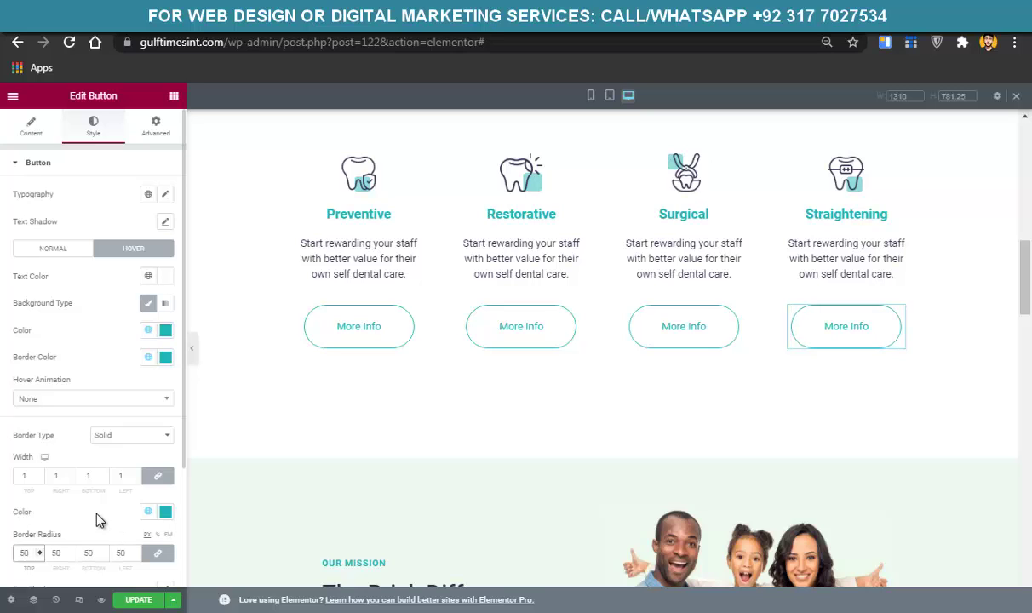
left_click(97, 518)
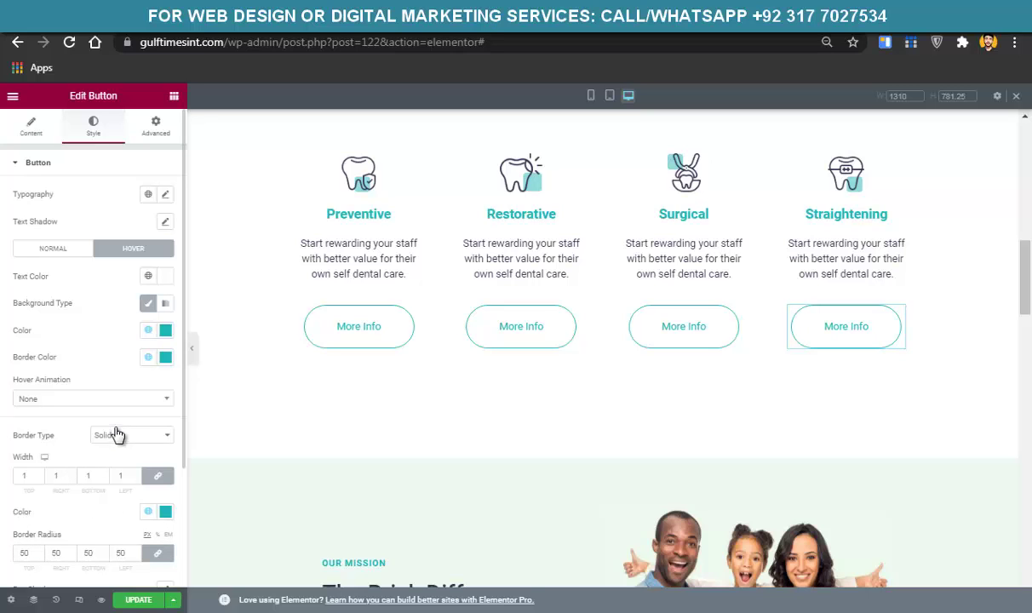
left_click_drag(1025, 294, 1028, 316)
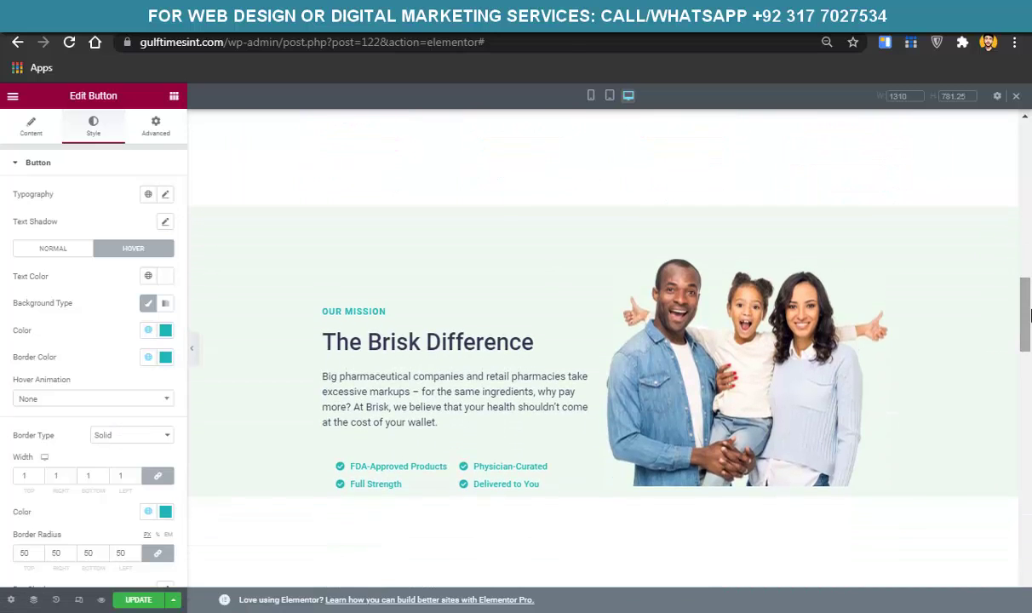
Step: Inspect the mission and doctor photos, moving Dr. Marc Goldstein's photo back to the top of his card
scroll(937, 349, "down", 1)
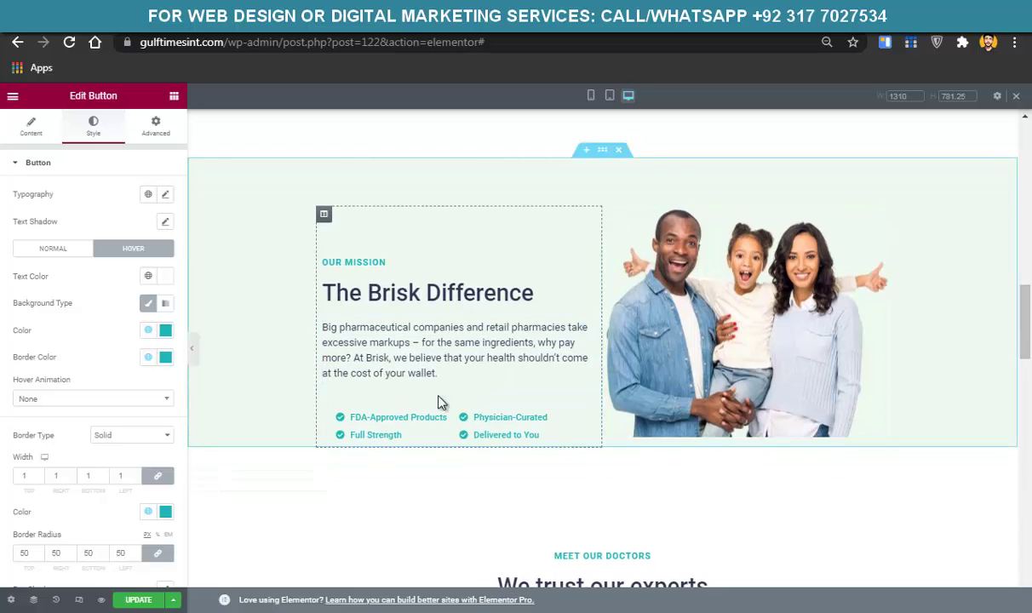
left_click(765, 354)
scroll(596, 383, "down", 4)
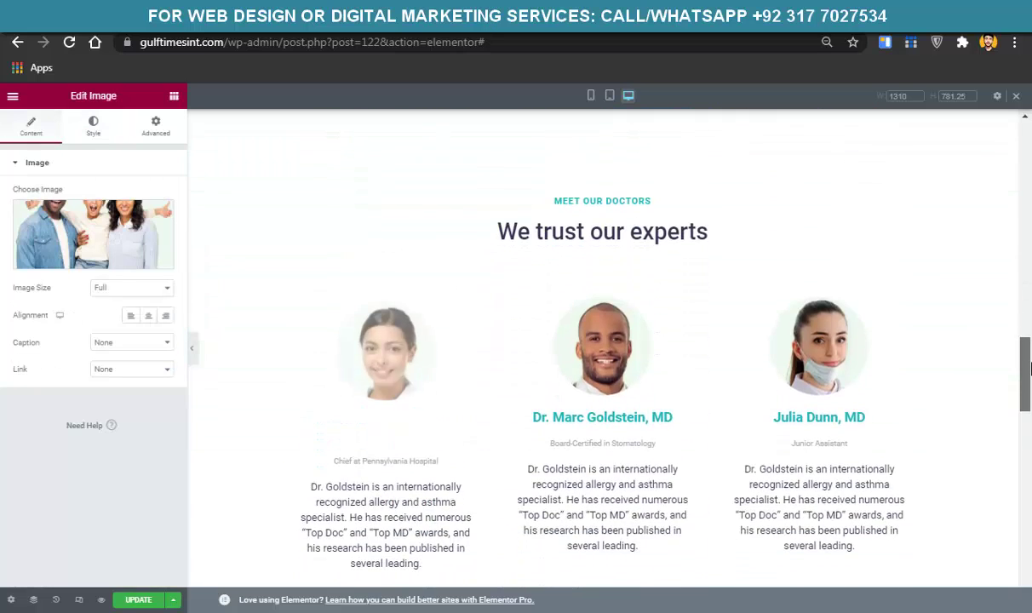
left_click(371, 351)
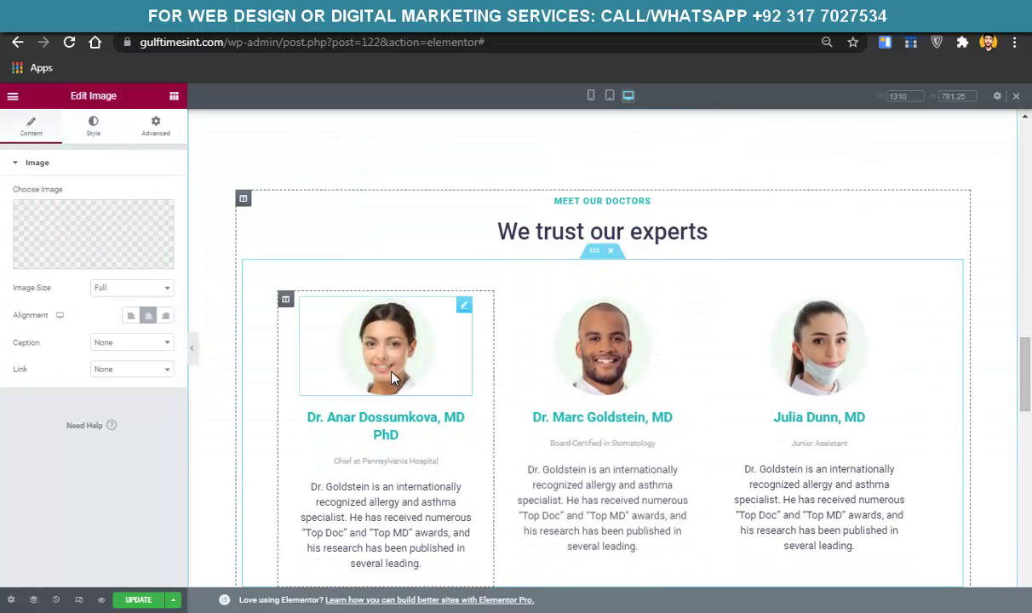
left_click_drag(676, 371, 952, 394)
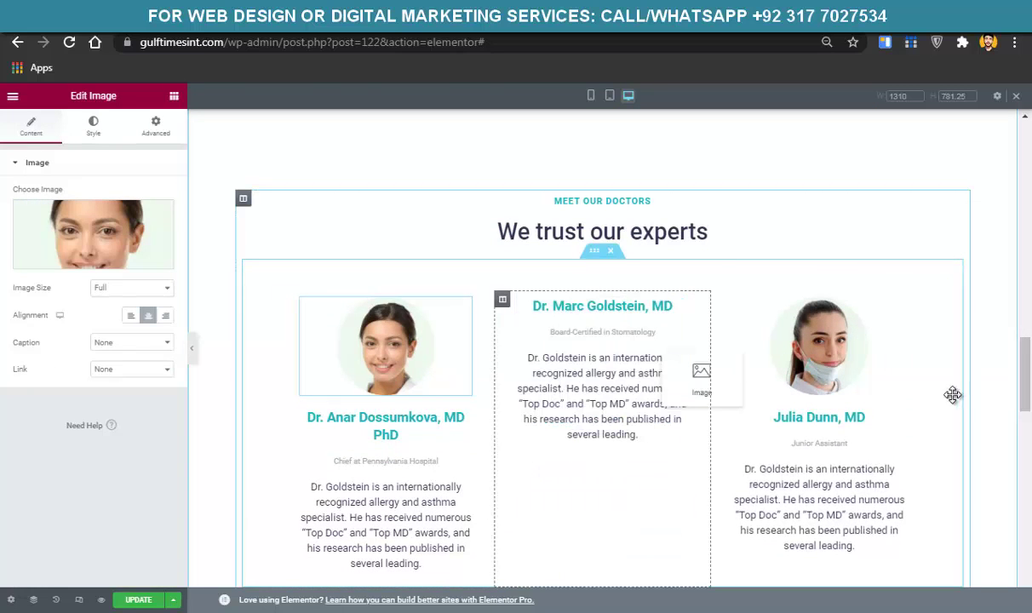
Step: Select the Love Brisk testimonial text widget for editing
scroll(1017, 374, "down", 1)
left_click_drag(1028, 379, 1026, 460)
scroll(1024, 400, "down", 1)
left_click(767, 424)
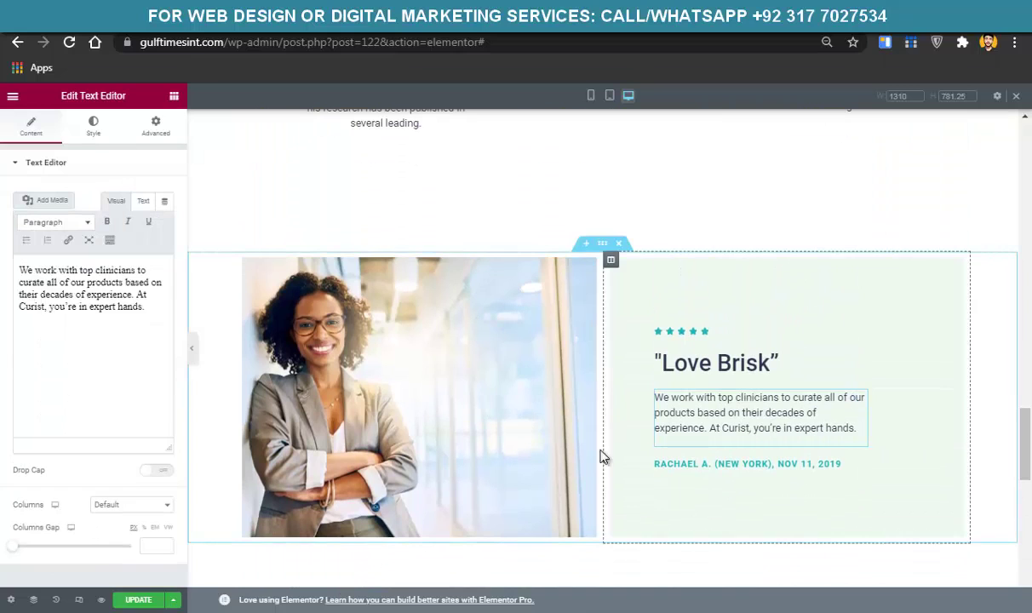
scroll(681, 473, "down", 5)
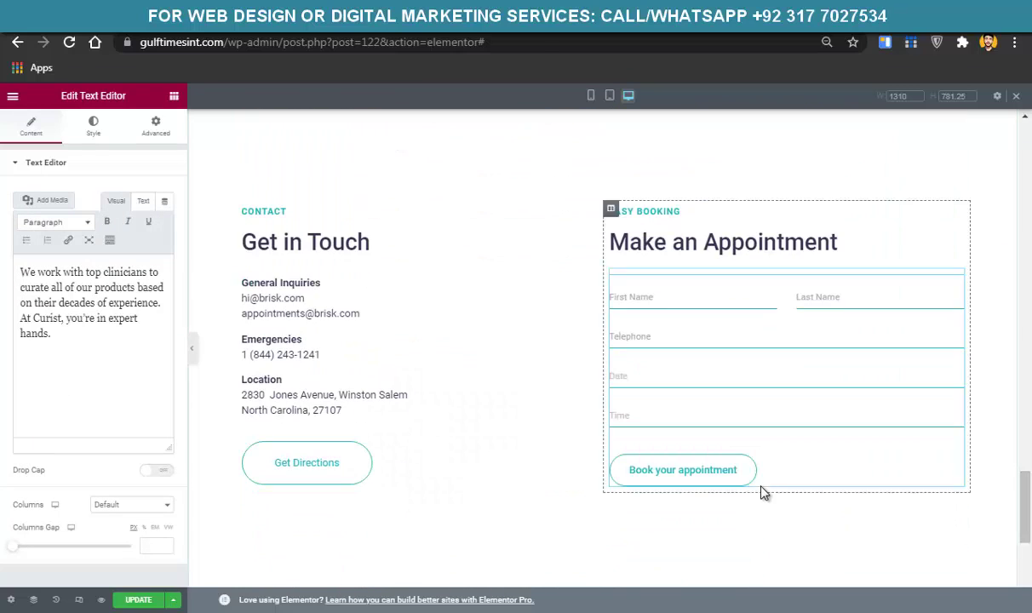
Step: Open the appointment form's MetForm editor and close it without changes
left_click(731, 400)
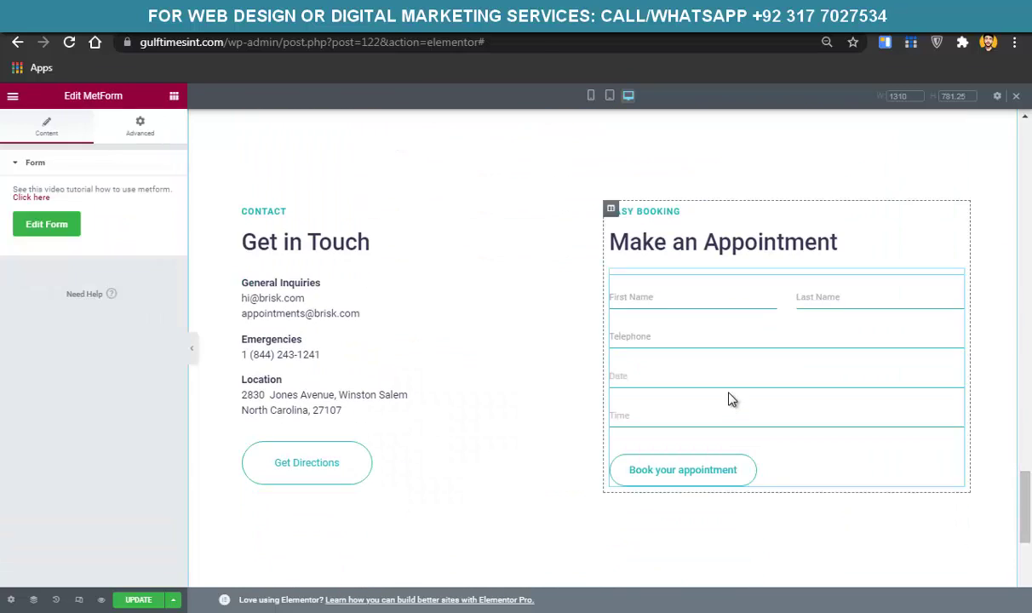
left_click(58, 226)
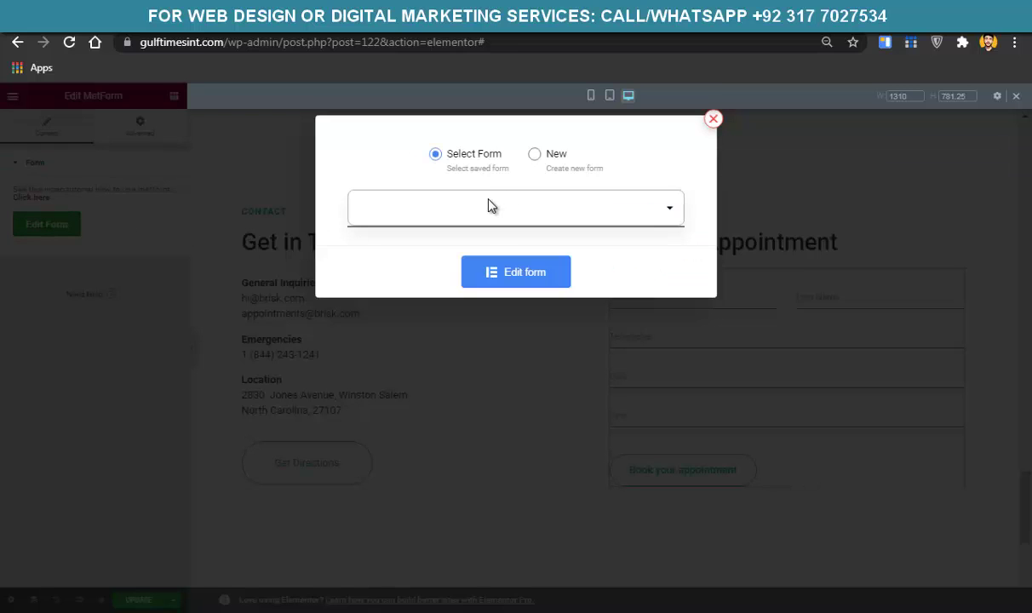
left_click(713, 120)
scroll(1027, 529, "up", 1)
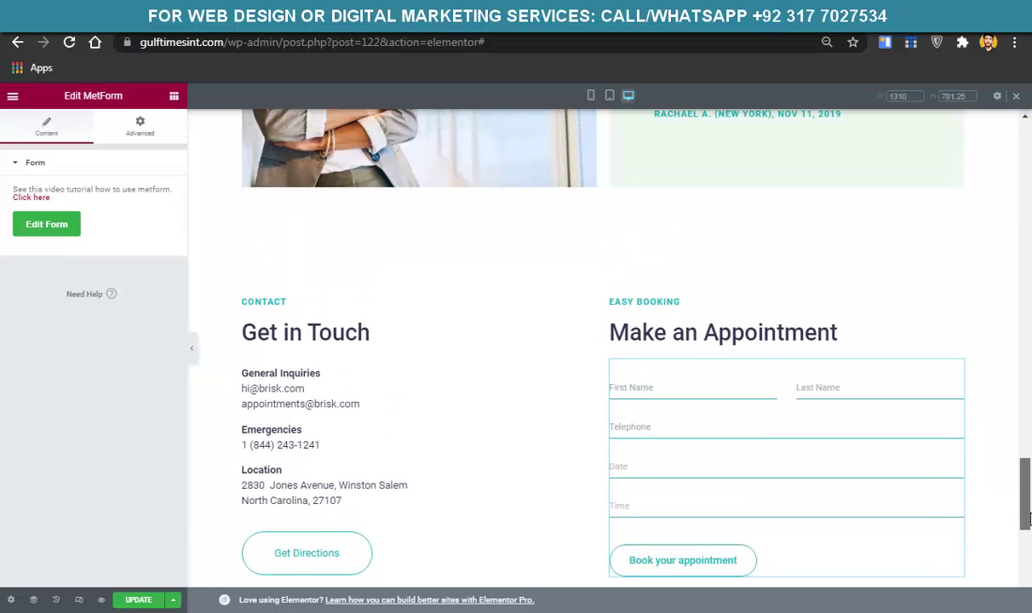
scroll(937, 526, "down", 1)
Step: Select the Get in Touch contact details text widget
left_click(337, 315)
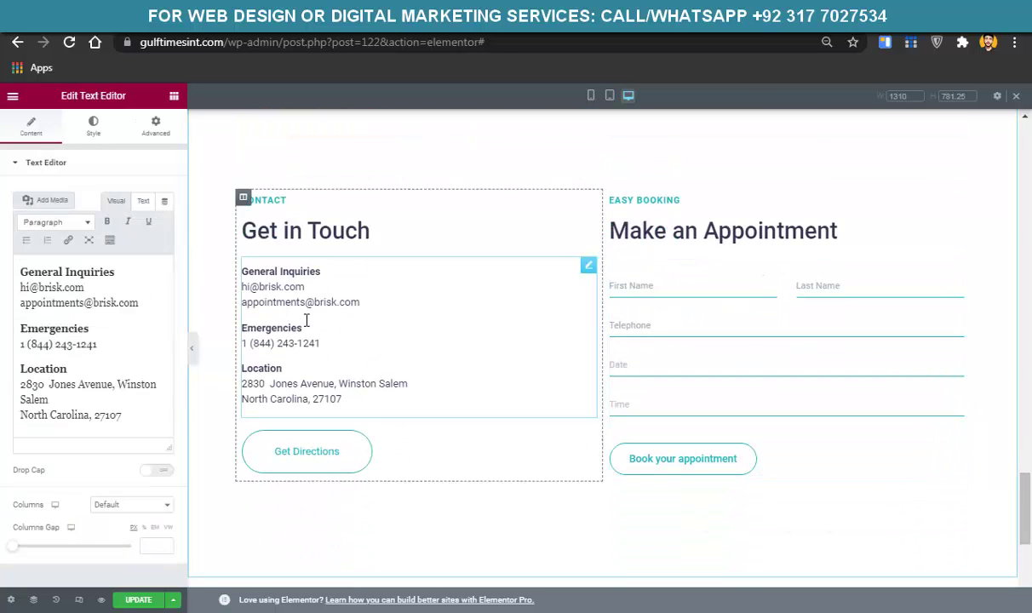
scroll(629, 518, "down", 2)
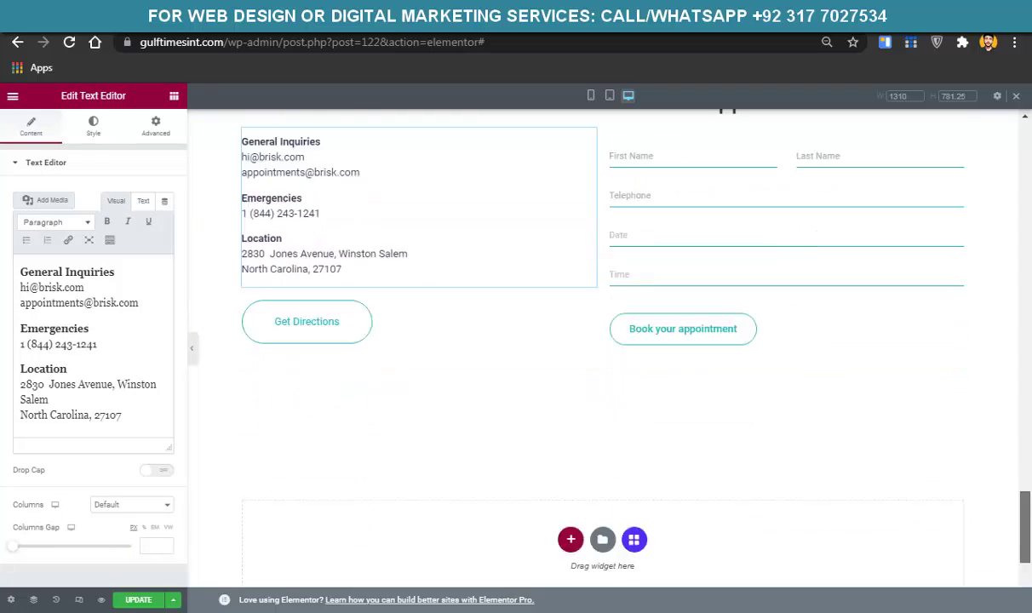
scroll(630, 519, "up", 1)
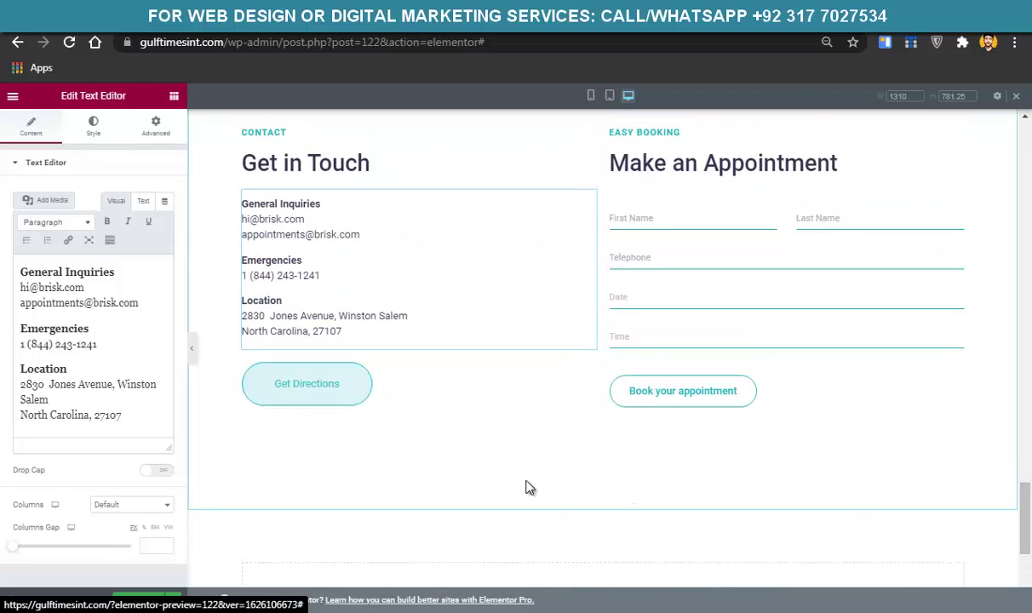
scroll(527, 486, "down", 4)
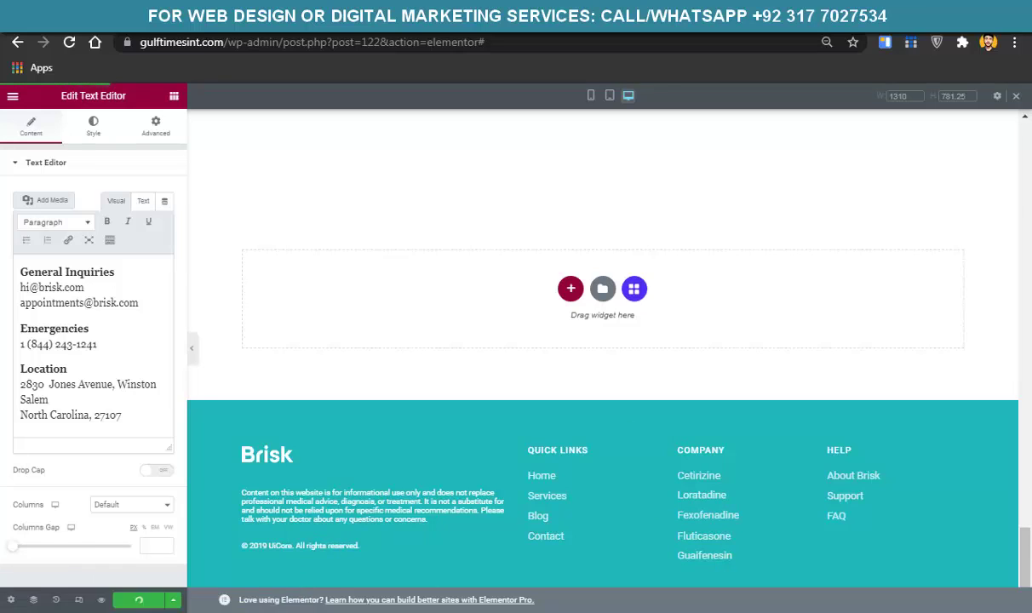
Step: Scroll the preview back to the top and return to the Brisk demo import tab with the Dentist summary
scroll(381, 530, "up", 10)
scroll(596, 341, "down", 5)
scroll(904, 290, "up", 15)
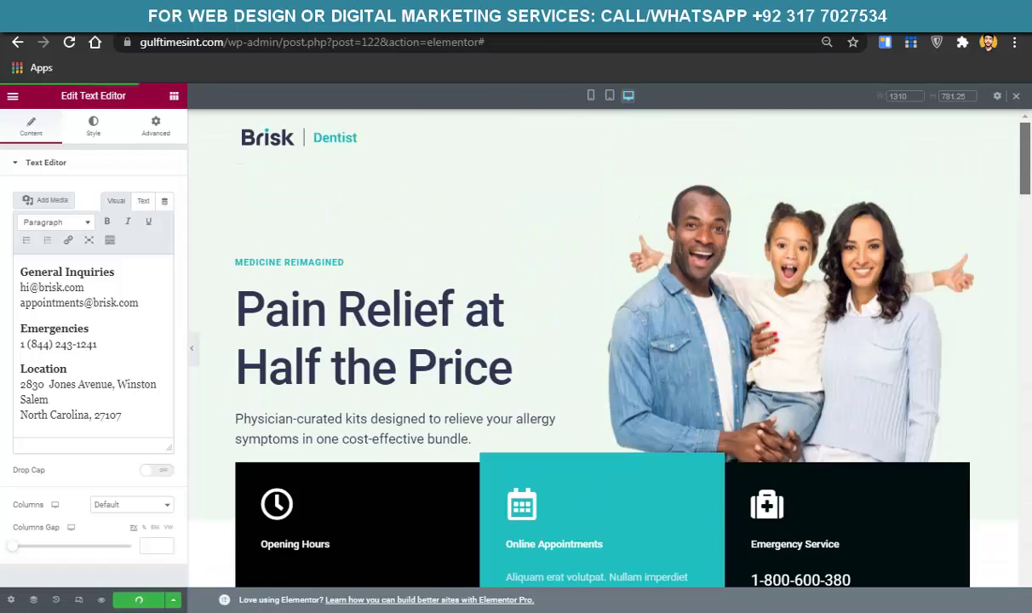
scroll(596, 255, "down", 3)
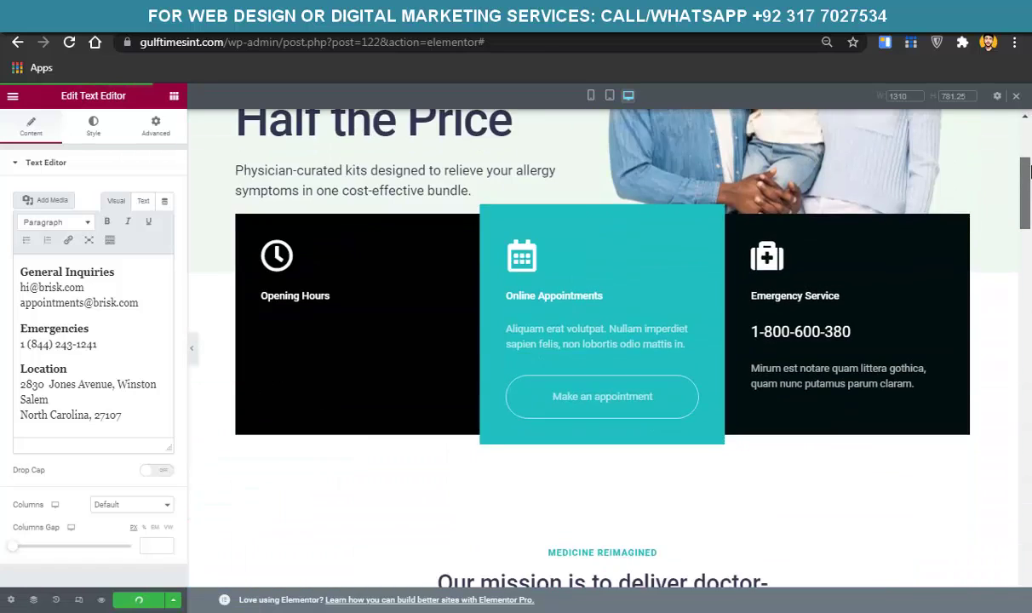
scroll(300, 154, "up", 3)
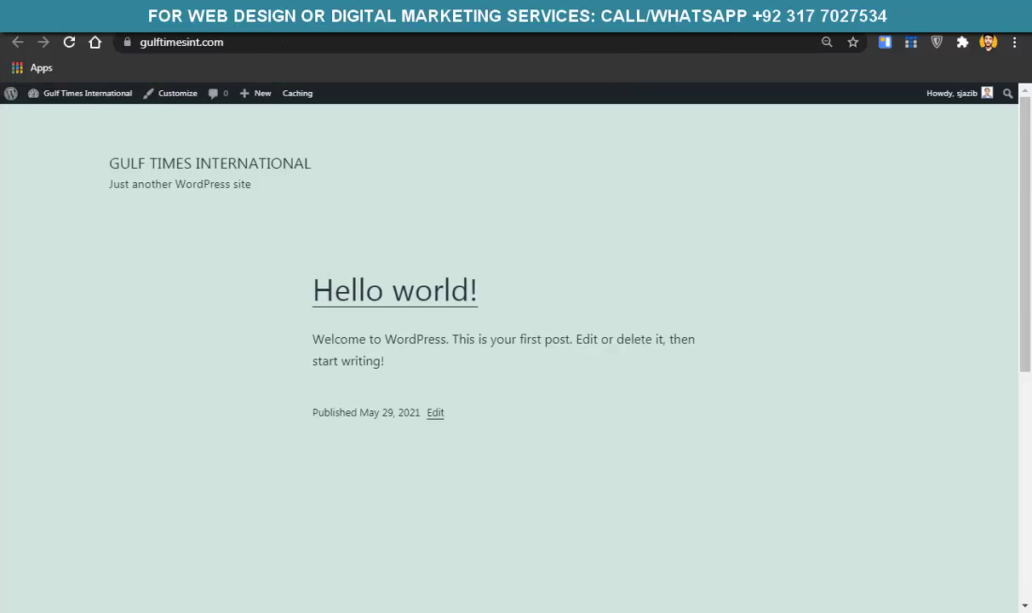
left_click(243, 22)
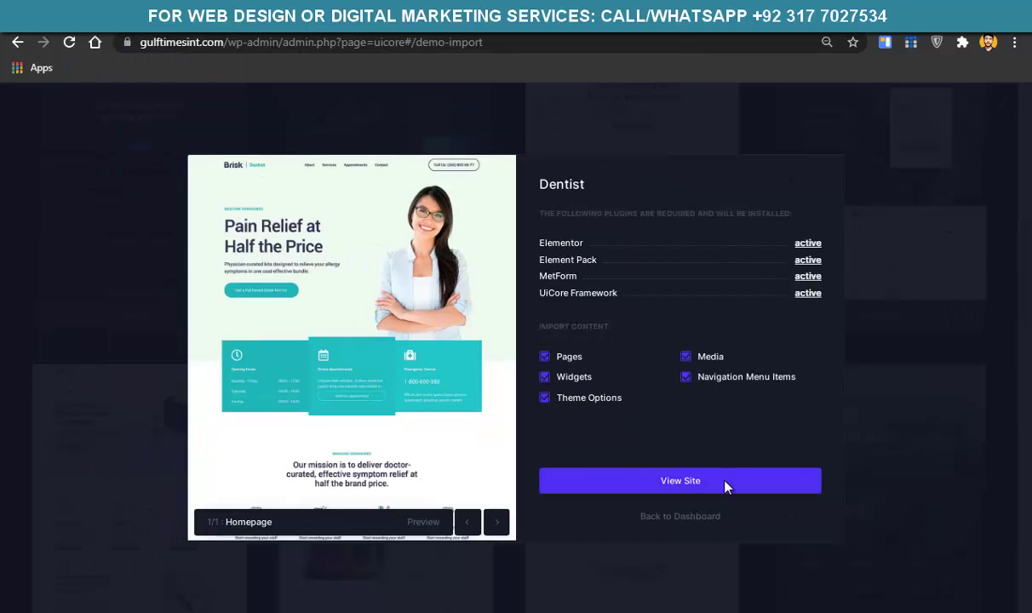
Step: Leave the import summary for the Brisk theme dashboard, then select the YouTube tab's address bar
left_click(717, 517)
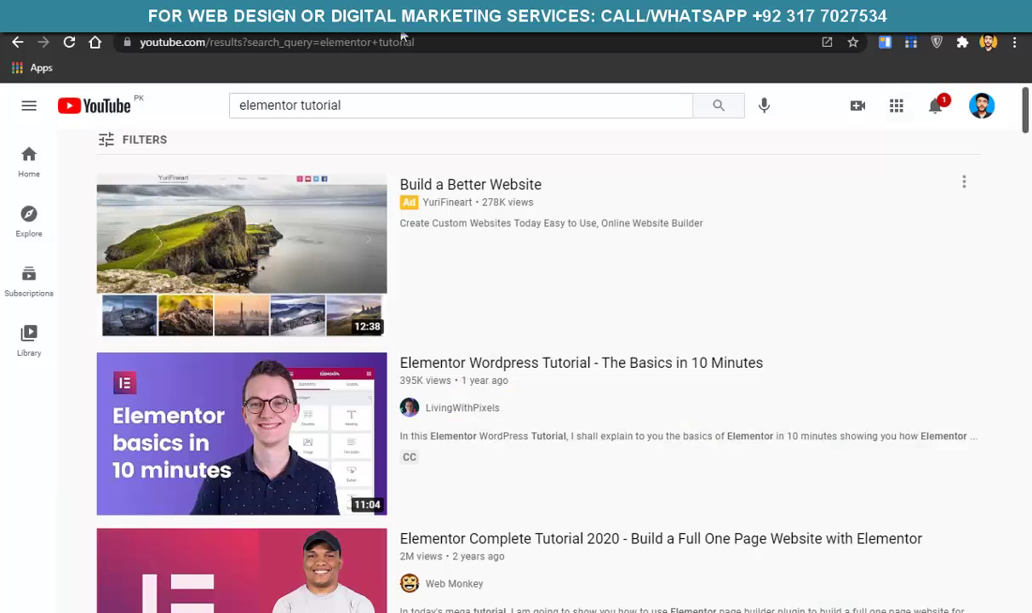
left_click(395, 42)
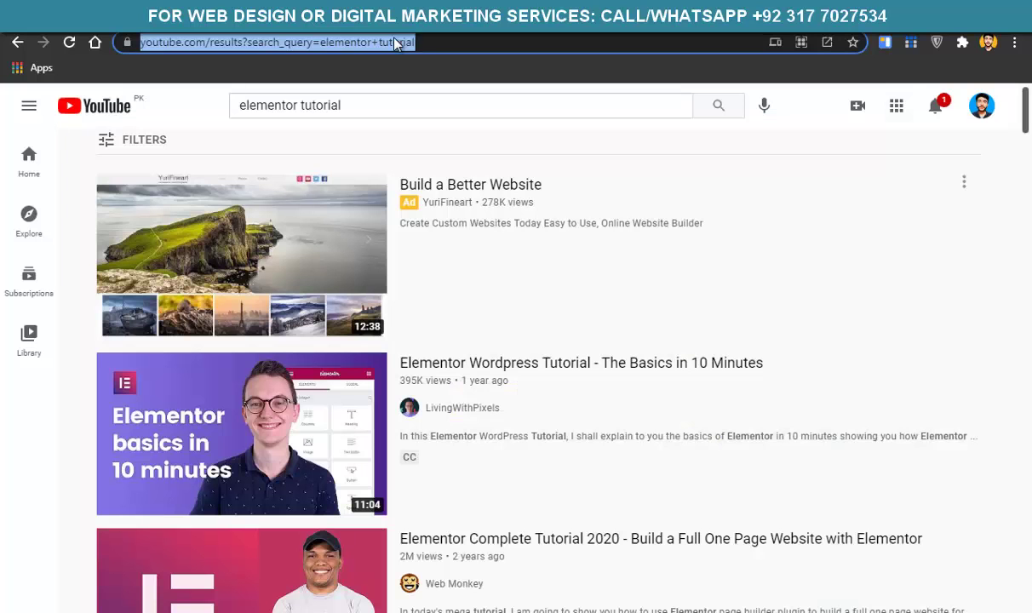
Step: Enter 'gul' in the address bar to load the live gulftimesint.com Dentist site
type("gul")
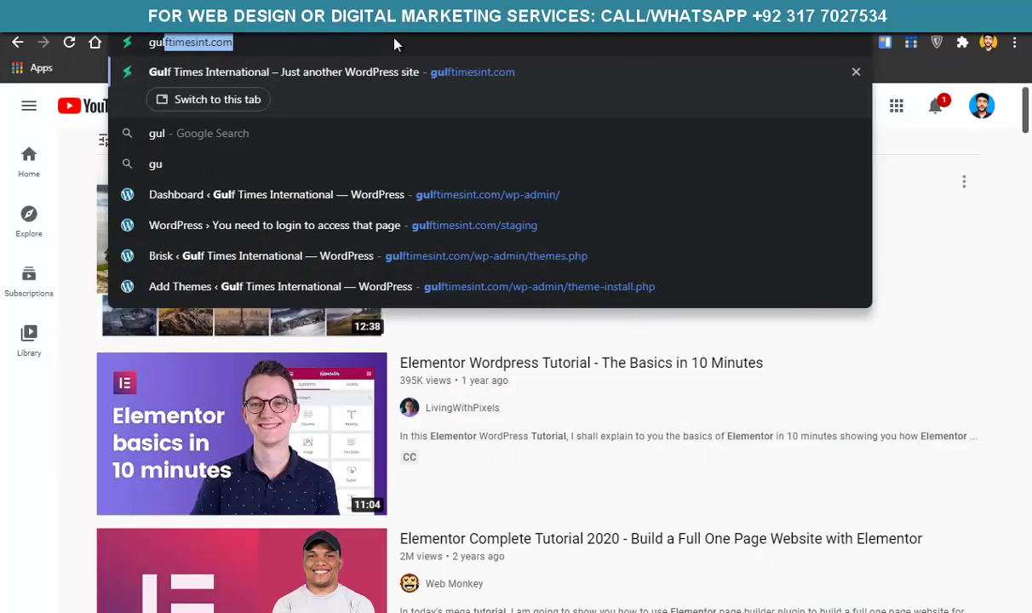
key("Return")
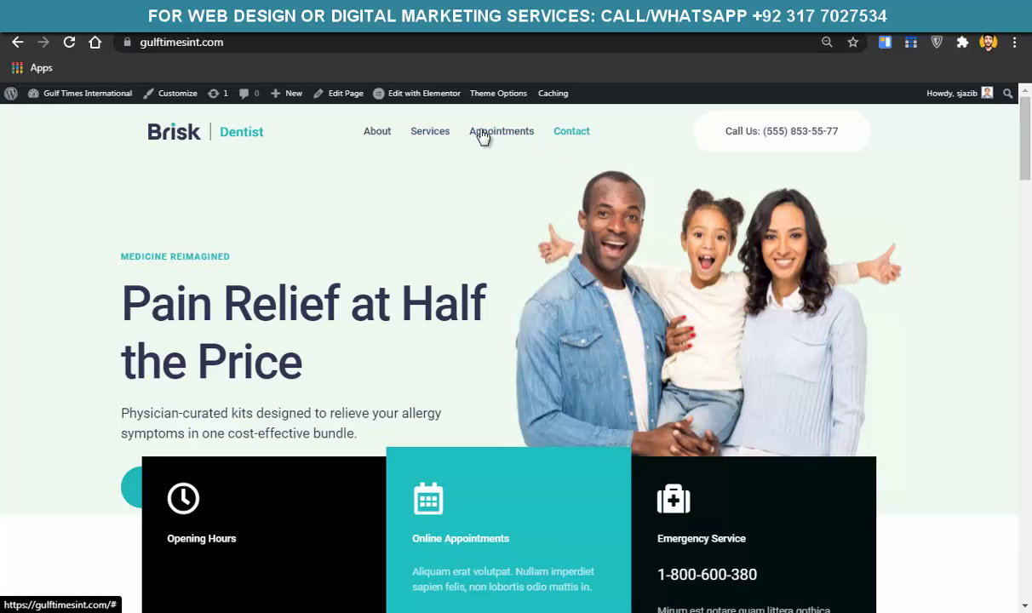
Step: Check the live homepage down to its footer and back to the top, then return to wp-admin
left_click(813, 152)
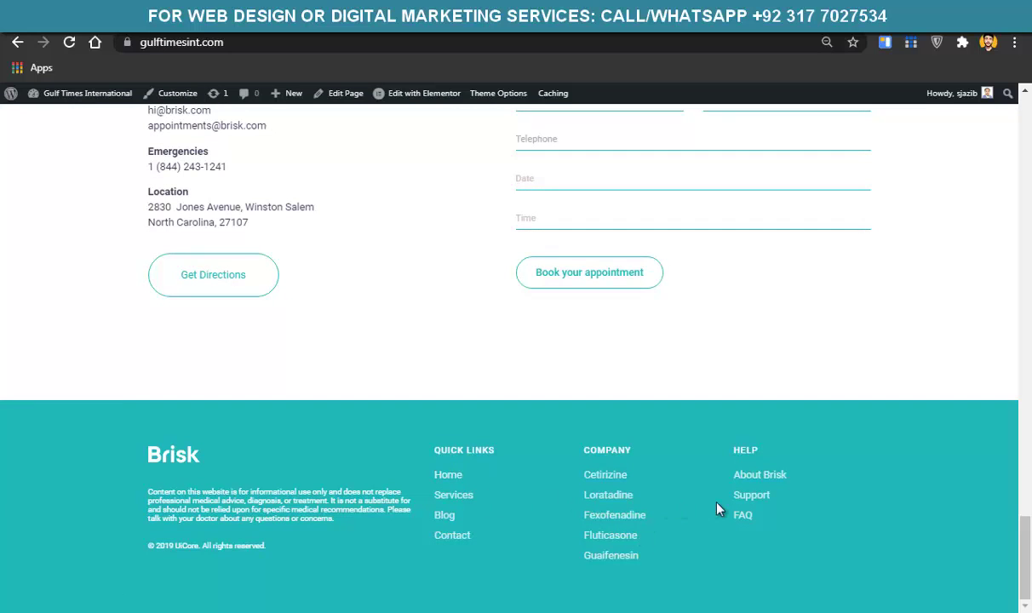
left_click(765, 488)
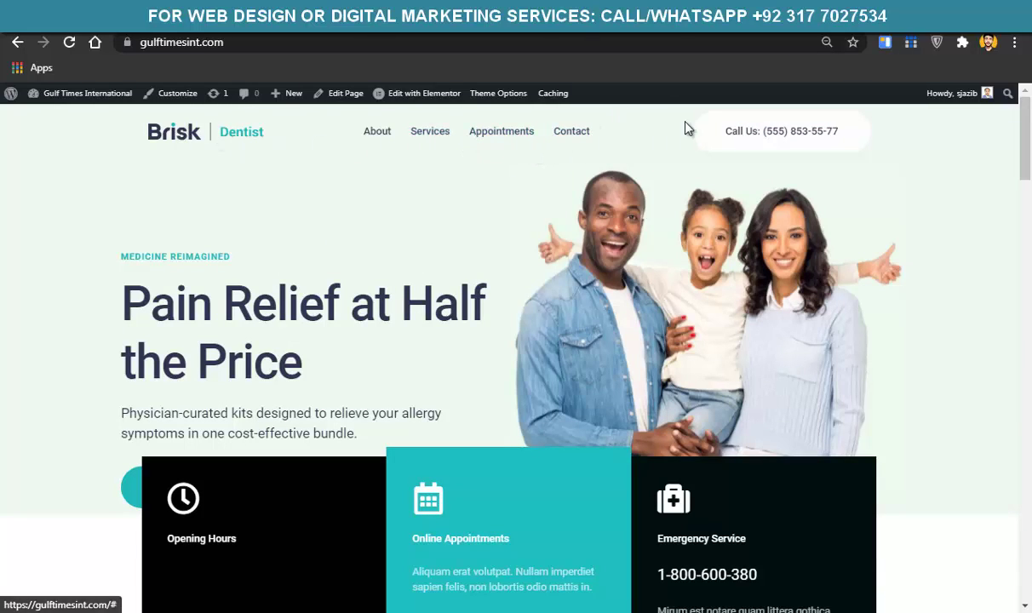
left_click(153, 12)
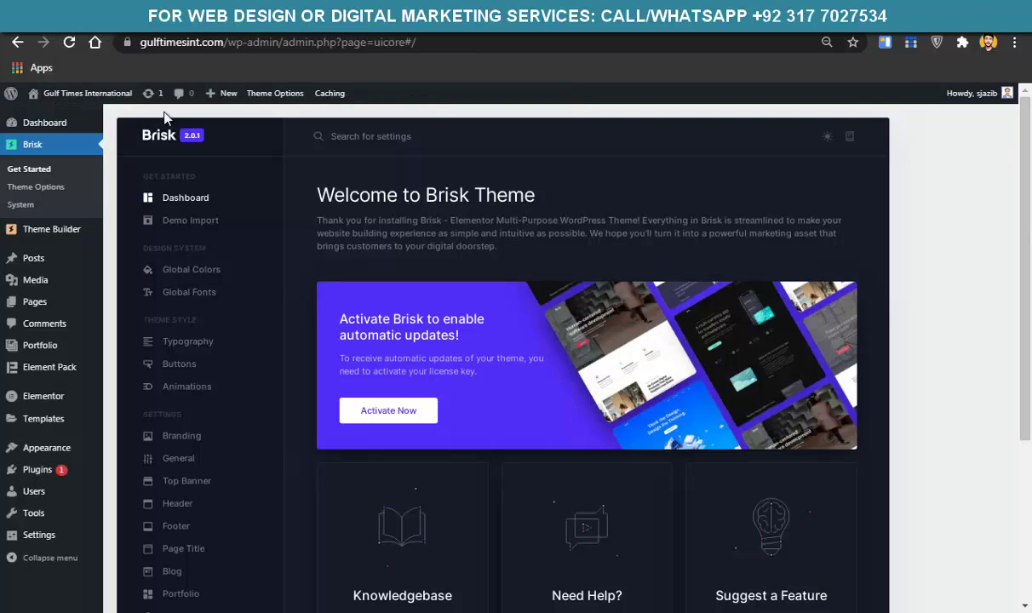
Step: Load Main Menu (Primary) in Appearance > Menus to show its About, Services, Appointments and Contact items
mouse_move(34, 447)
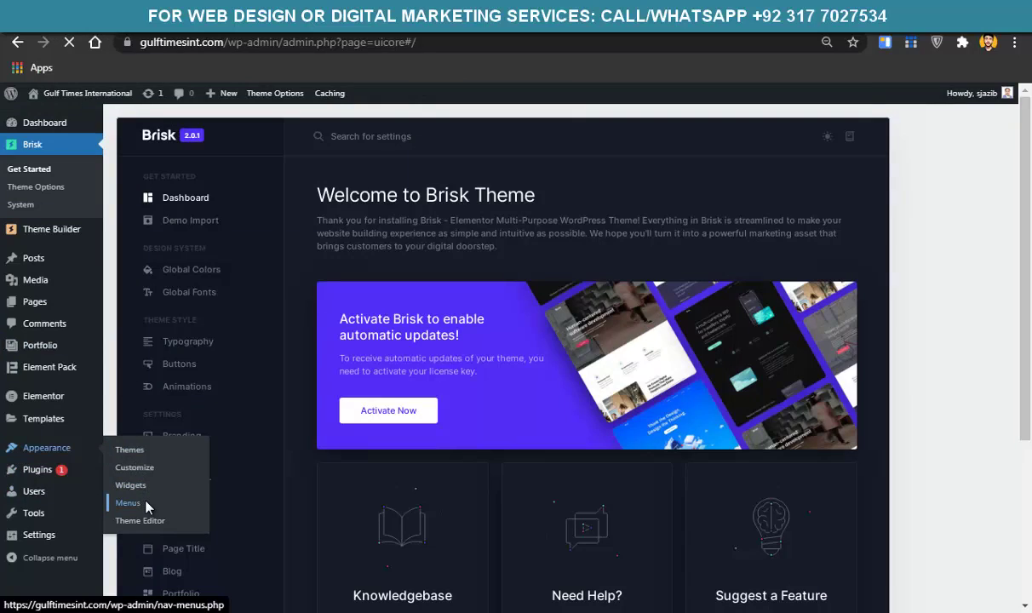
left_click(147, 506)
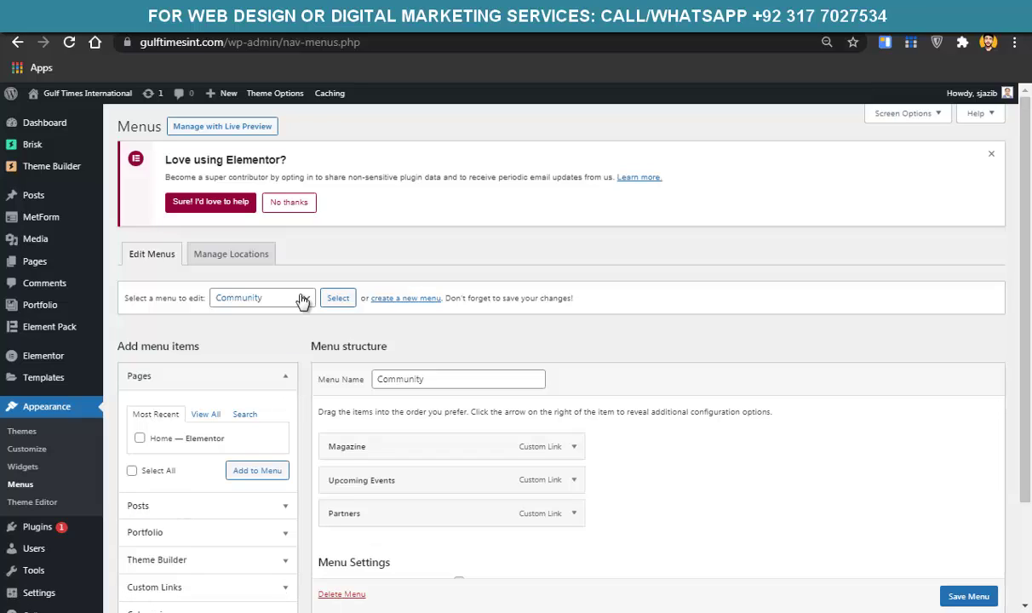
left_click(283, 297)
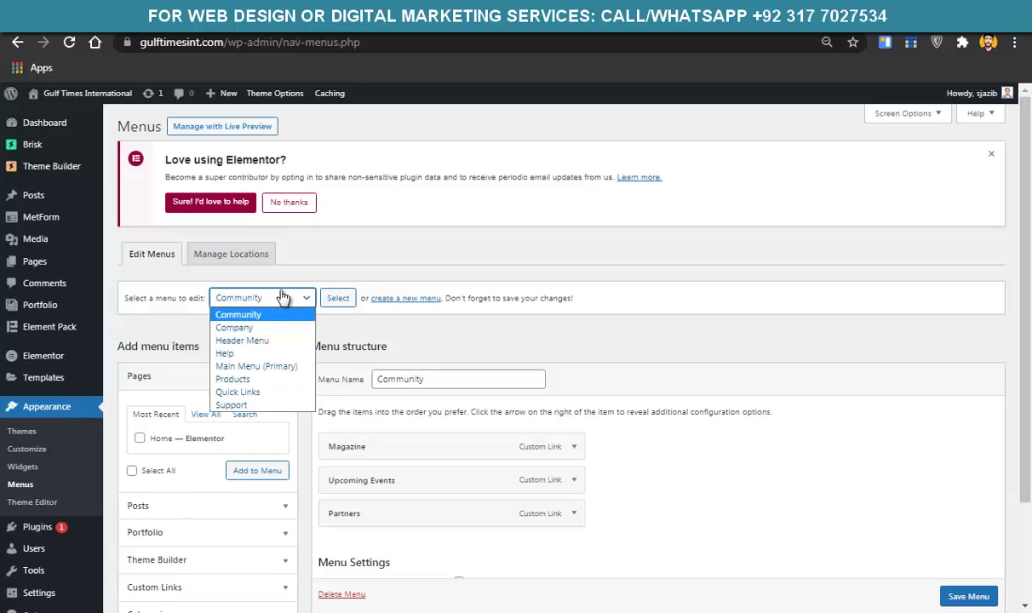
left_click(251, 366)
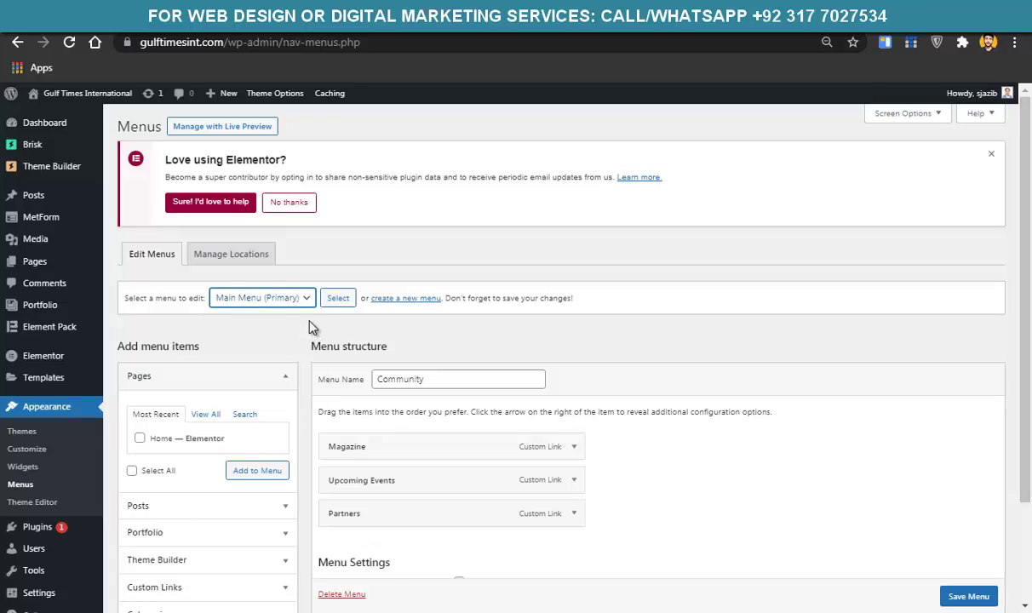
left_click(332, 300)
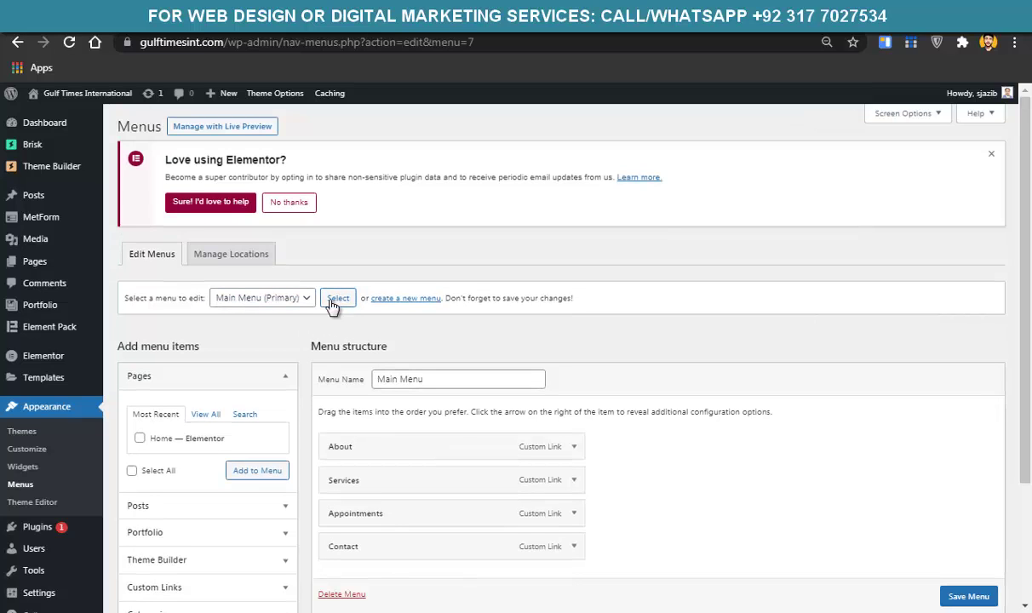
Step: Expand the About and Services menu items to inspect the Services label and URL
left_click(569, 456)
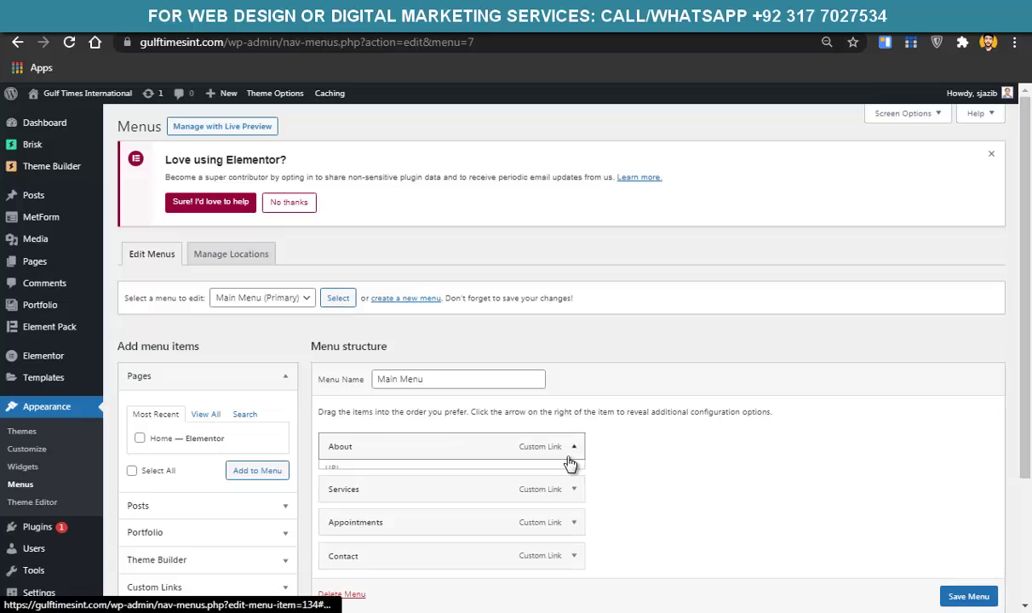
left_click(570, 453)
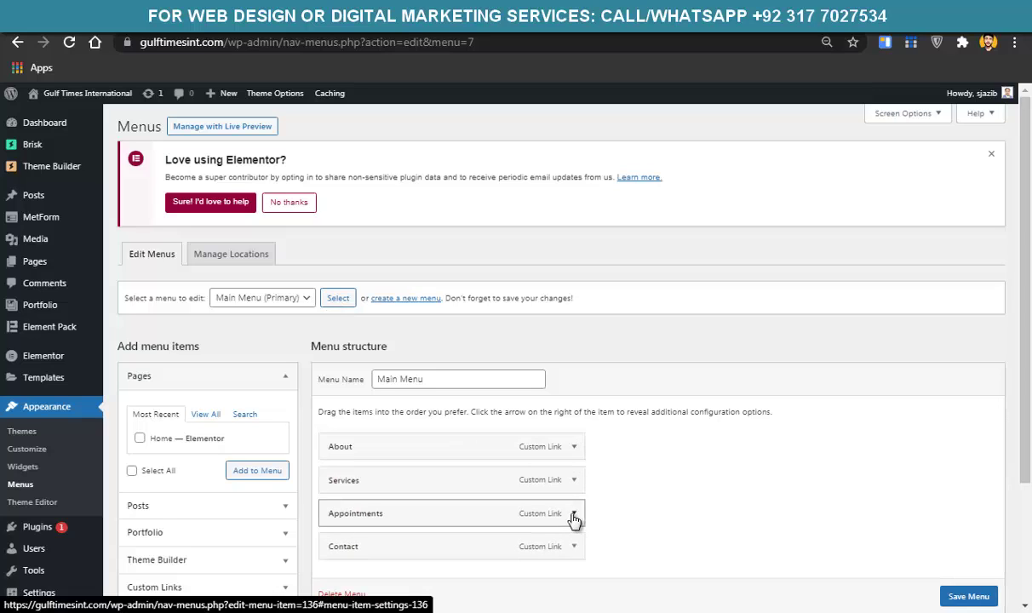
left_click(575, 484)
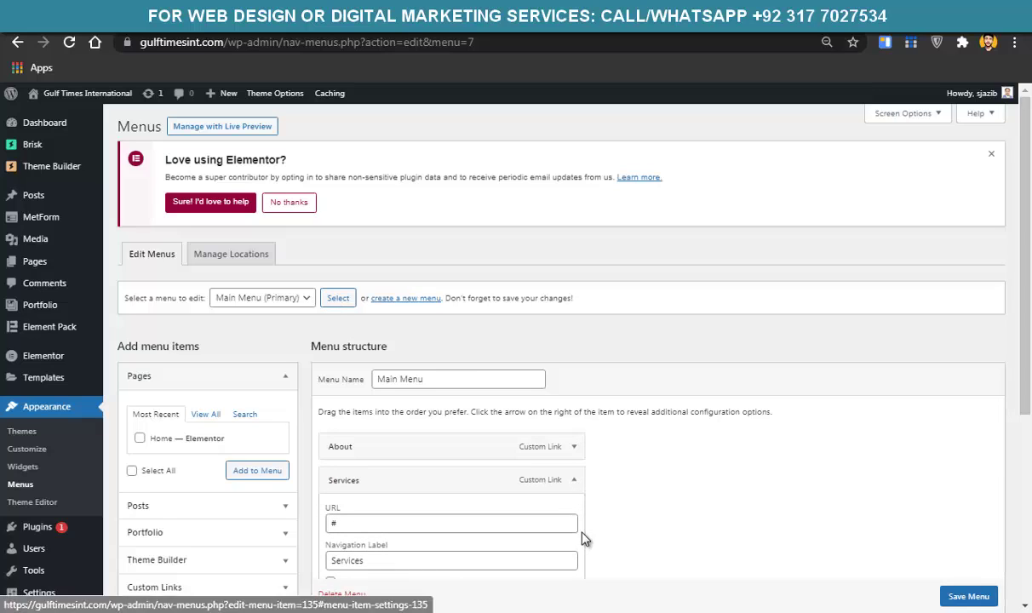
scroll(1028, 322, "down", 2)
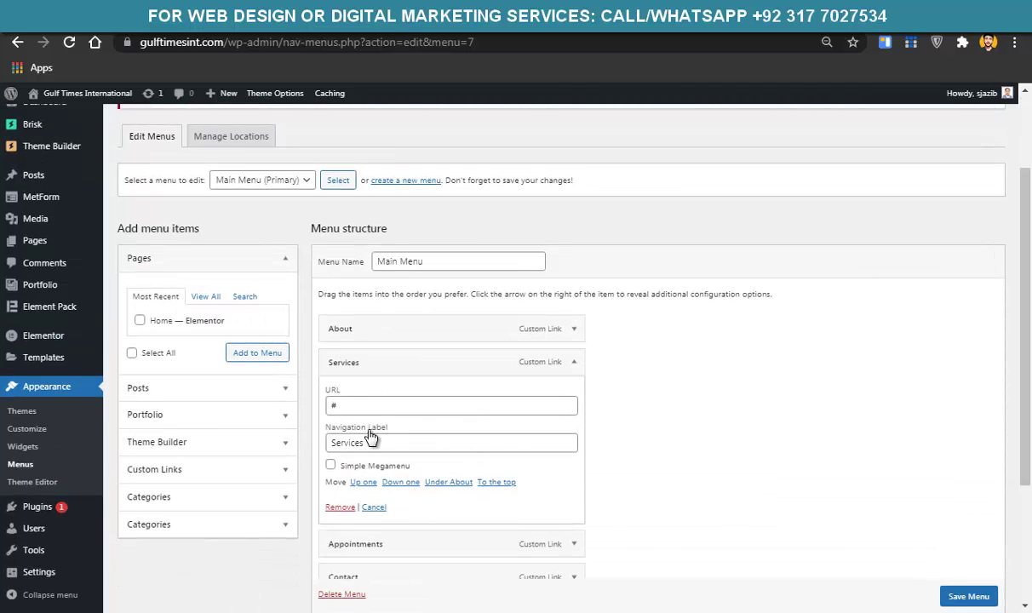
left_click(366, 442)
double_click(347, 443)
left_click(357, 406)
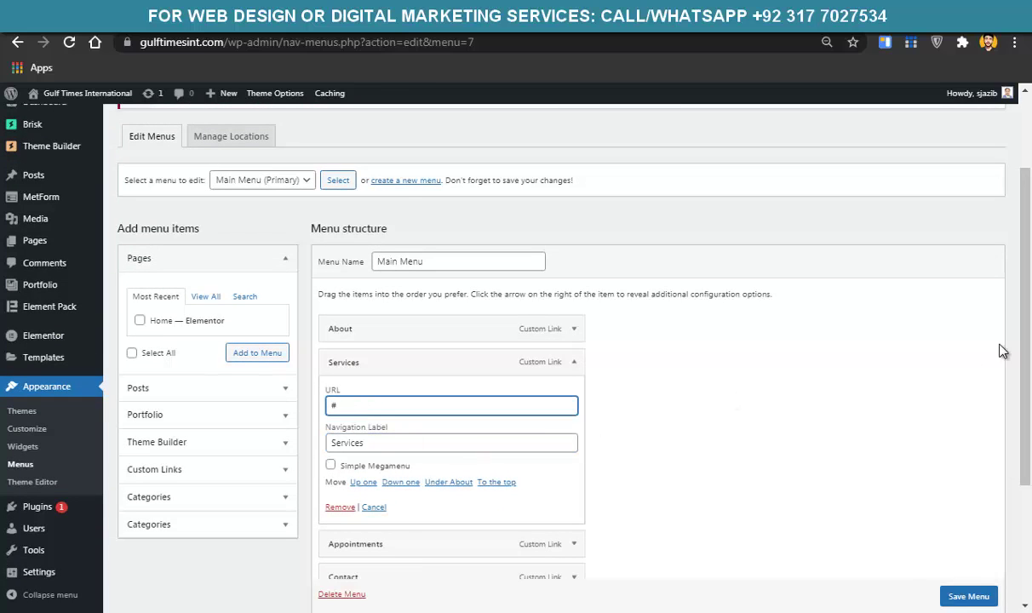
mouse_move(1028, 293)
left_mouse_down()
mouse_move(1029, 429)
mouse_move(1030, 296)
left_mouse_up()
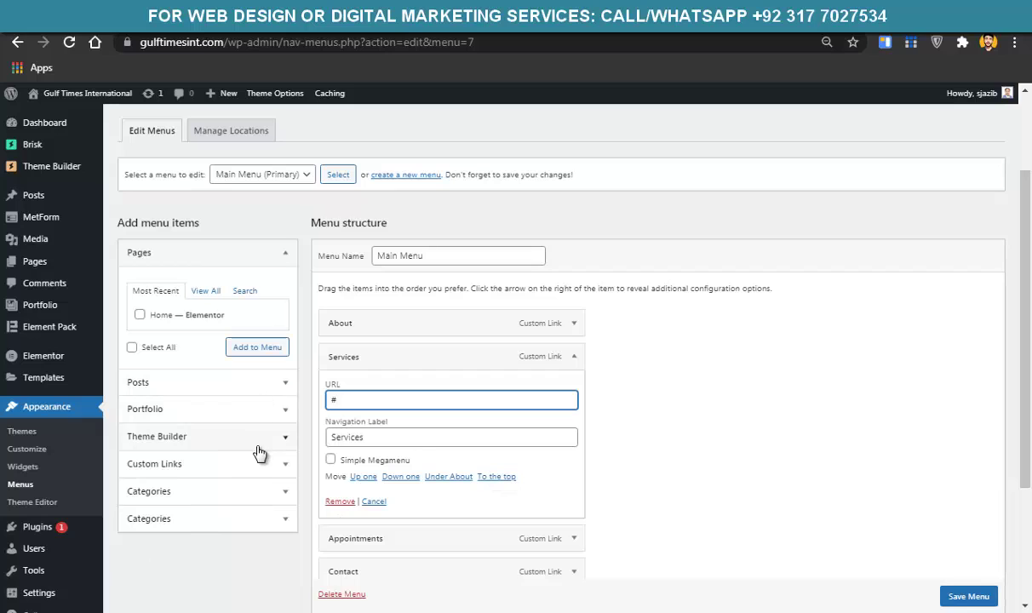
Step: Add the Hello world! post to the end of Main Menu and save the menu
left_click(252, 397)
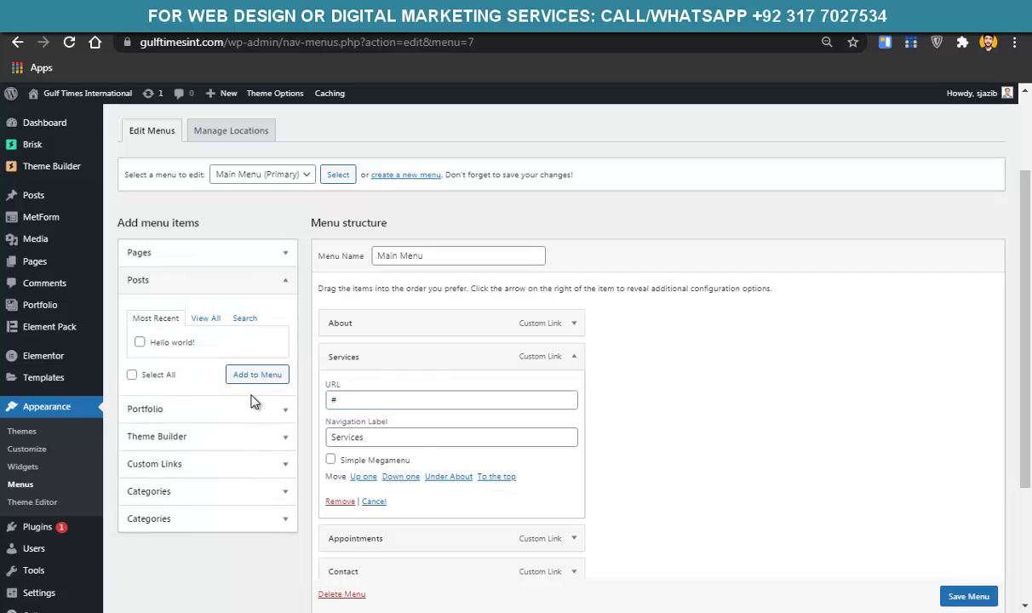
left_click(192, 342)
left_click(264, 376)
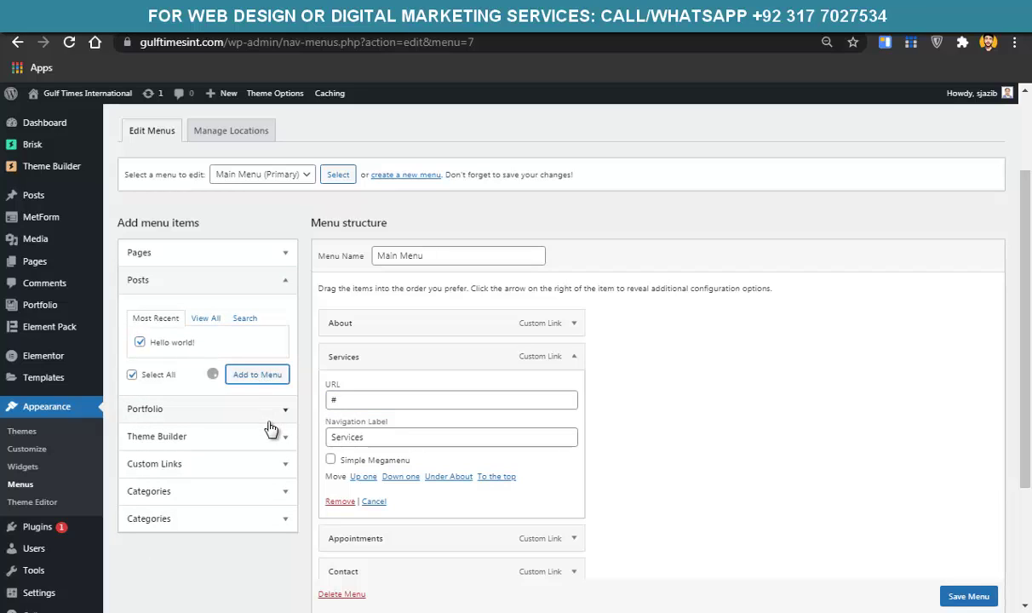
left_click(205, 317)
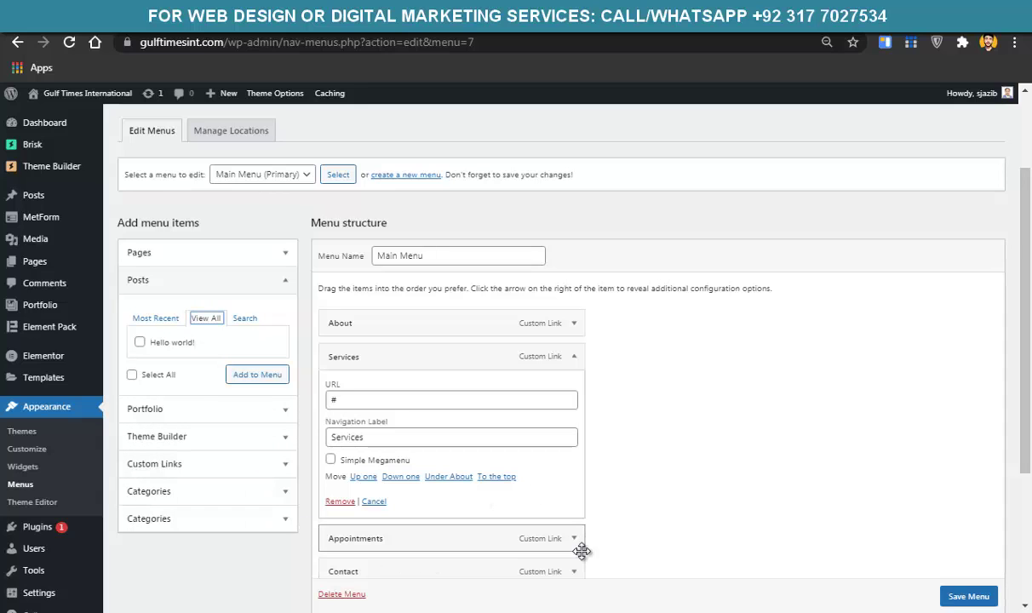
scroll(1030, 304, "down", 3)
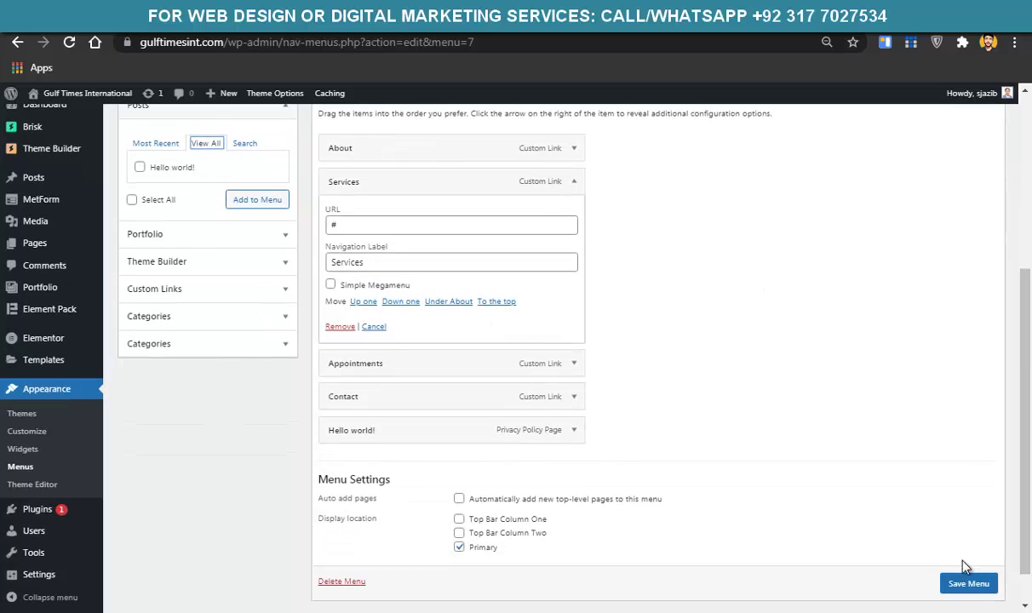
scroll(956, 586, "down", 1)
left_click(957, 586)
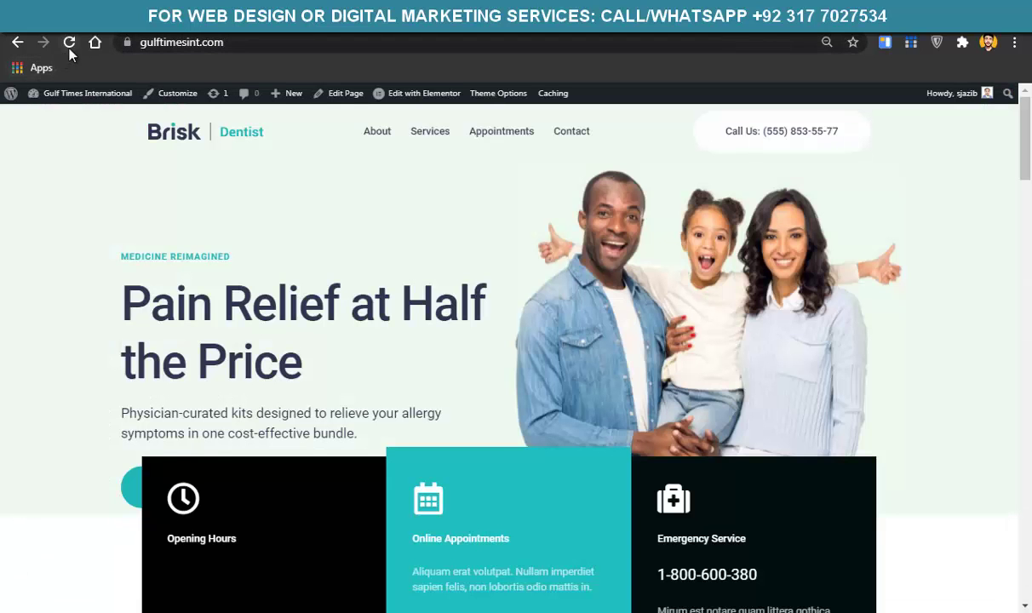
Step: Reload the live homepage and scroll down to review its footer link lists
left_click(70, 49)
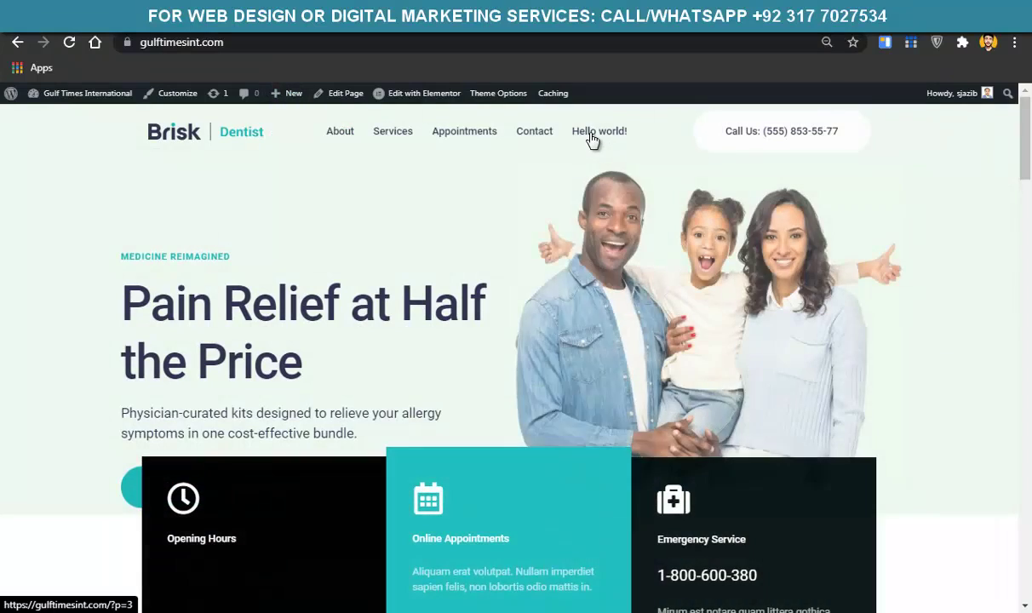
left_click(417, 94)
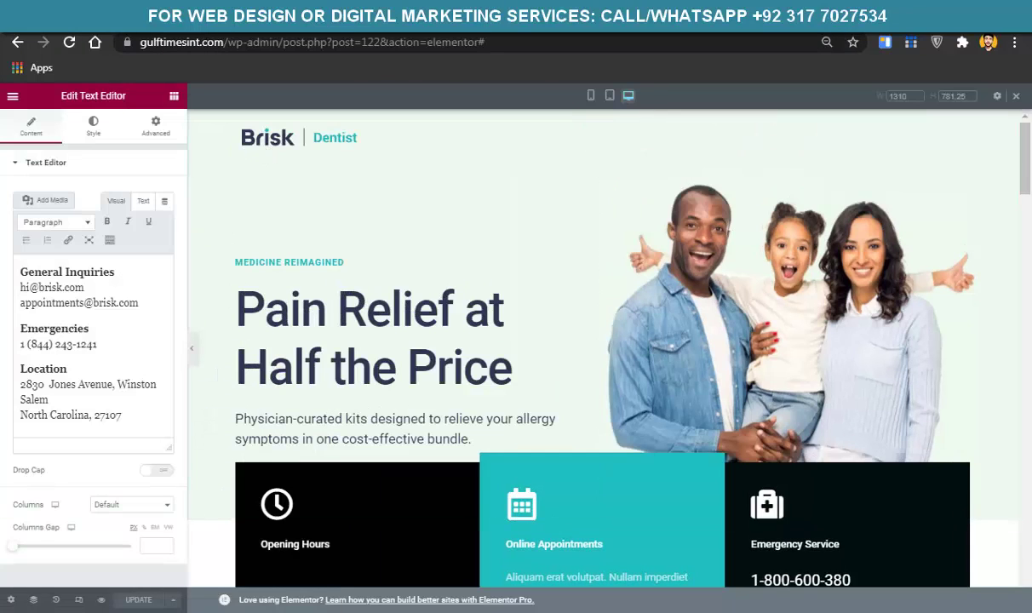
left_click(17, 42)
left_click(17, 41)
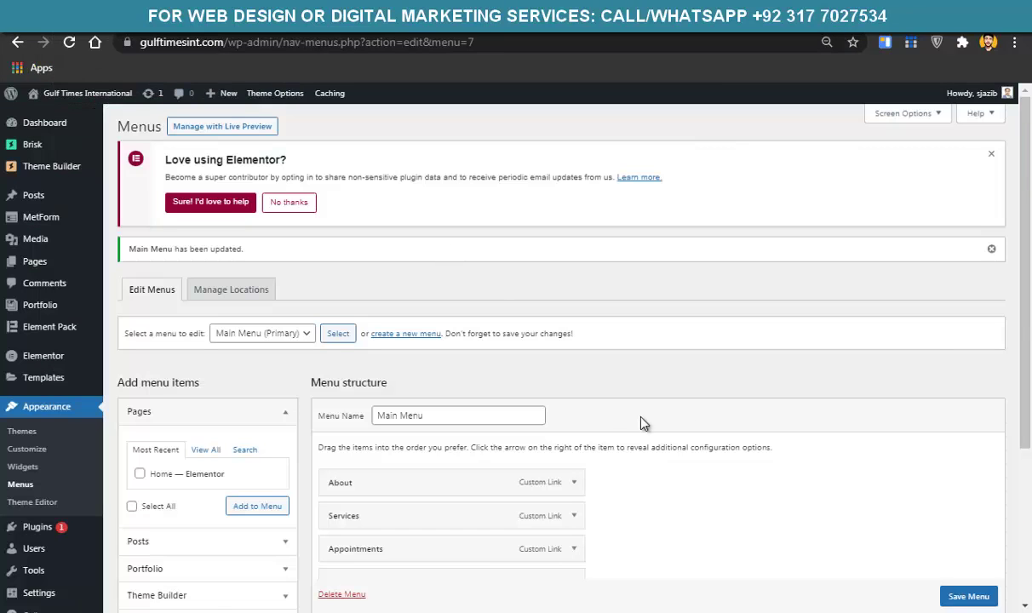
key("alt+Right")
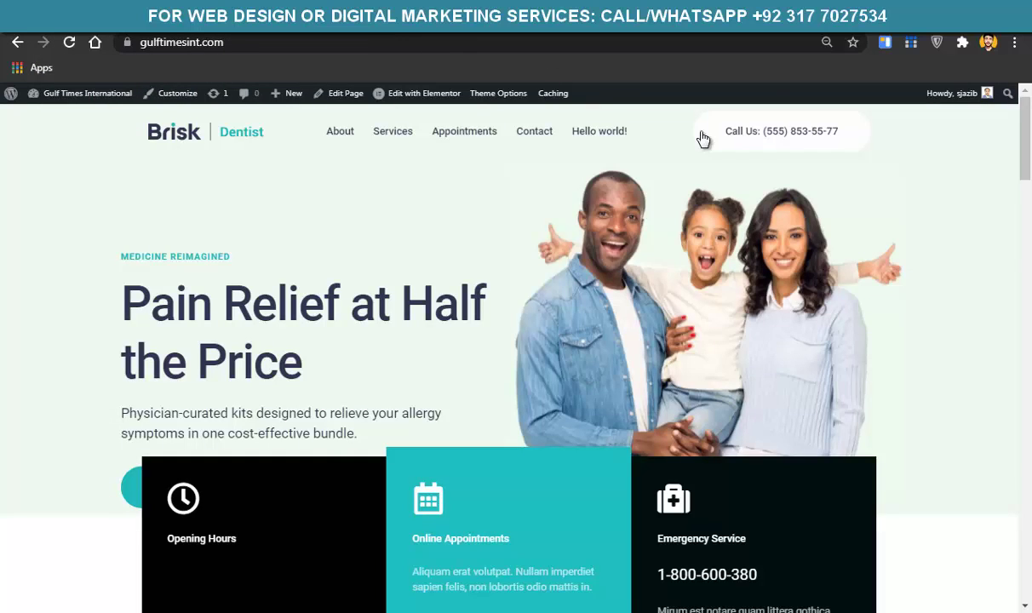
left_click_drag(1027, 136, 1027, 599)
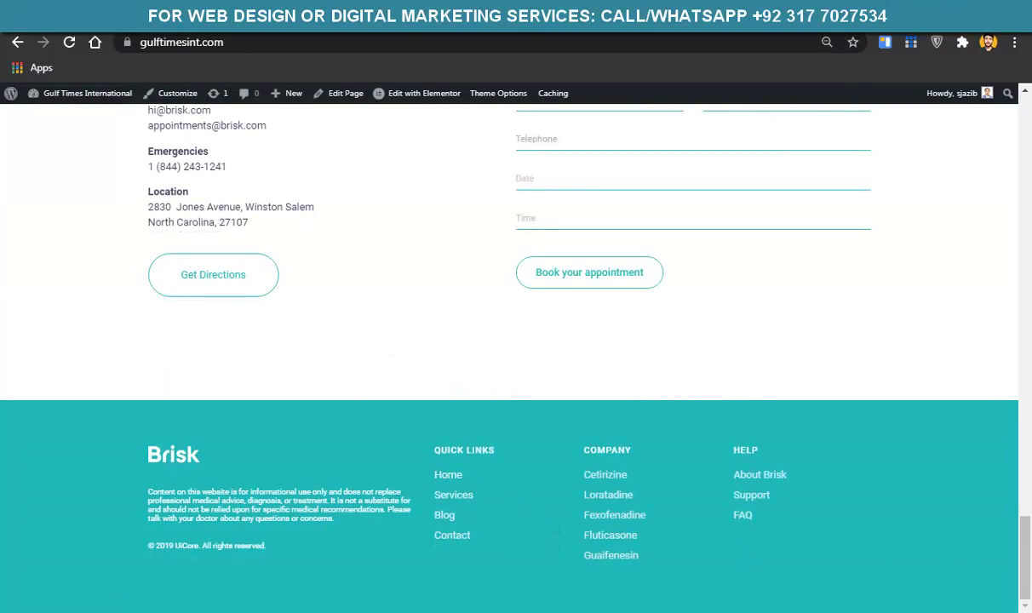
Step: Select the Community menu in Menus admin, then follow the live site's new Hello world! nav link
left_click(86, 15)
left_click(127, 16)
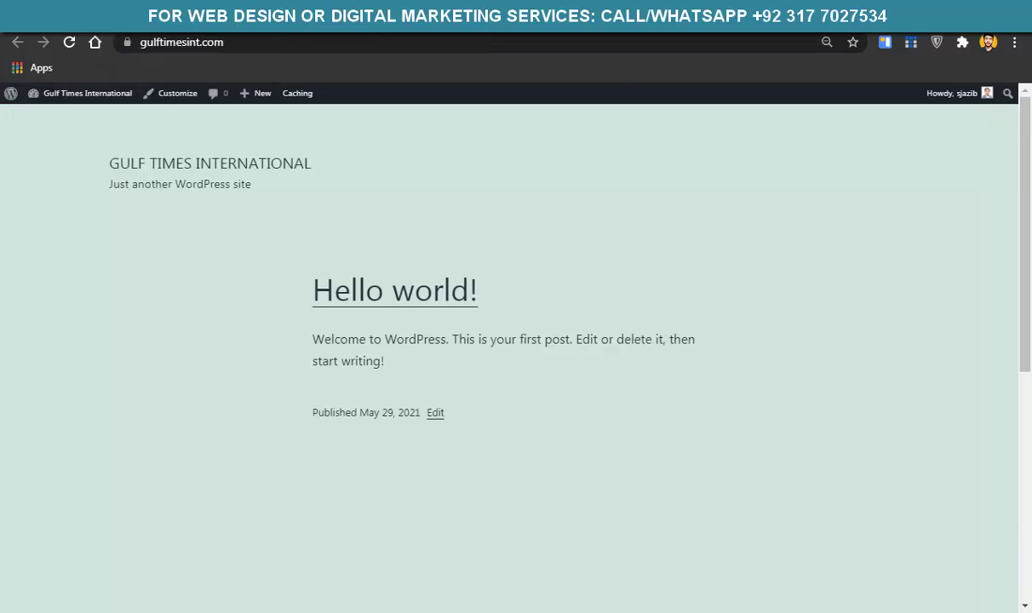
left_click(196, 15)
left_click(277, 333)
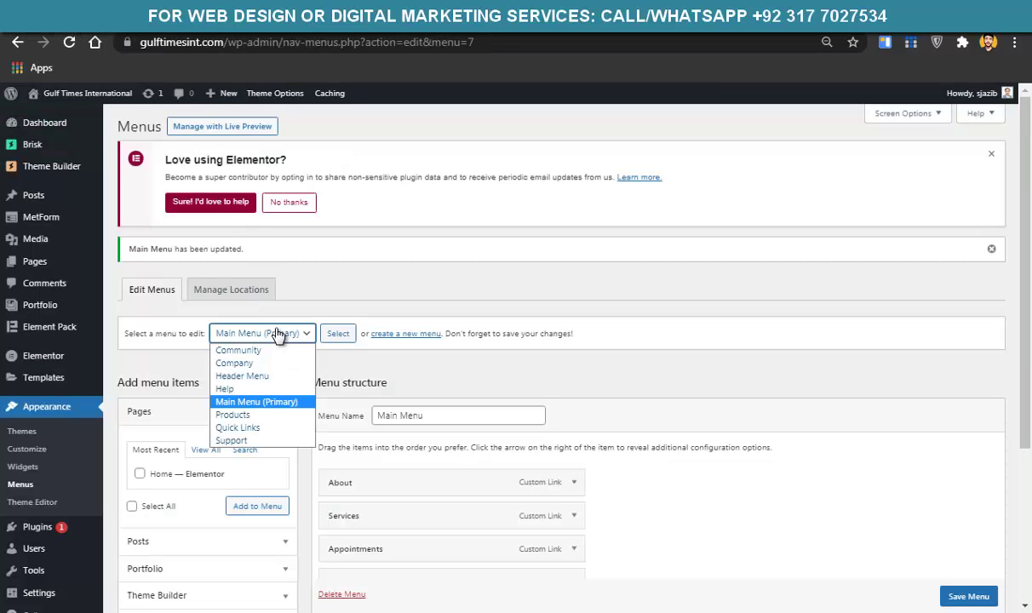
left_click(246, 346)
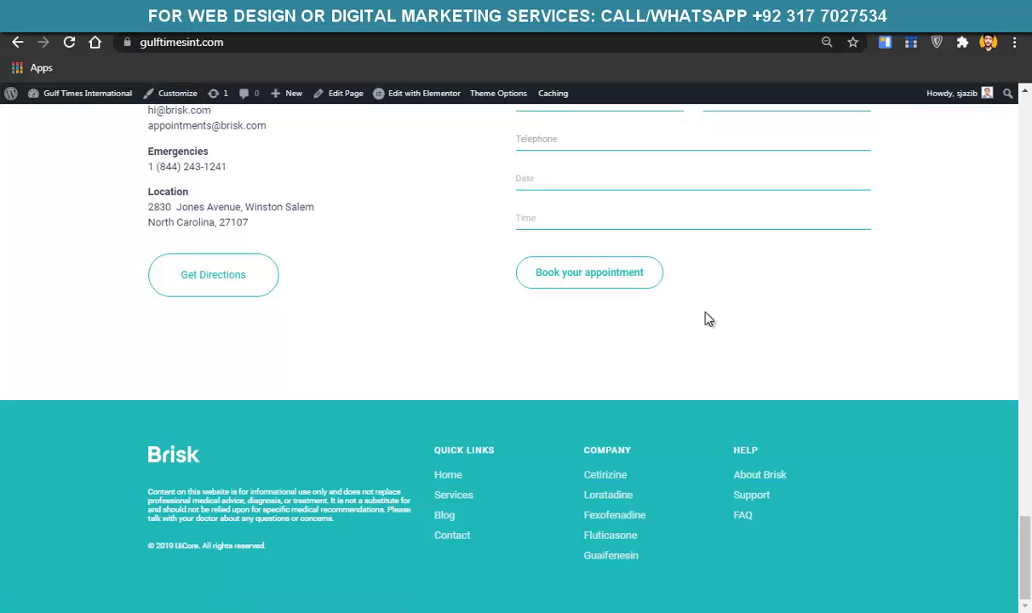
key("Home")
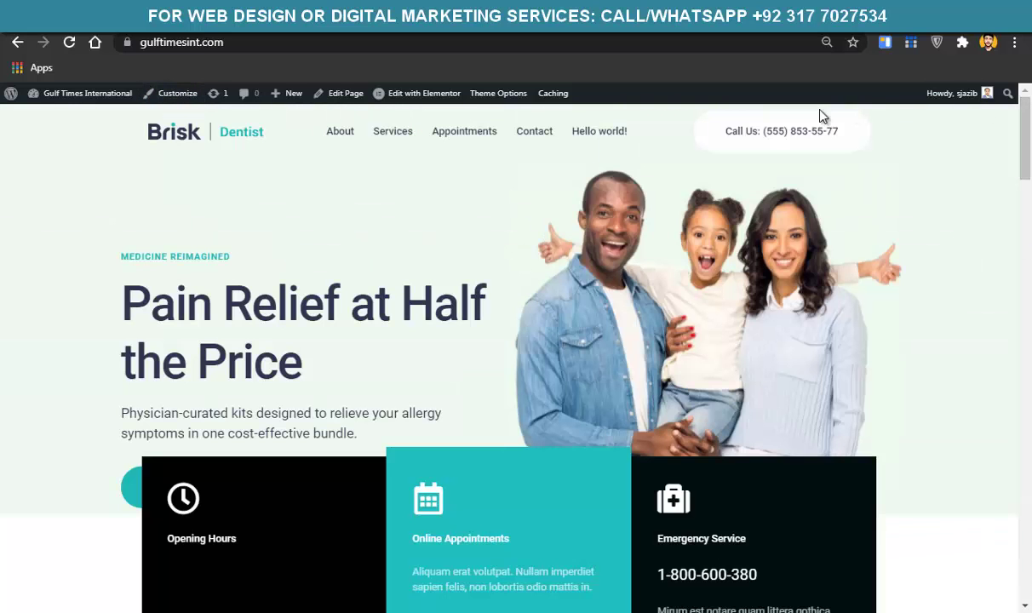
left_click(596, 132)
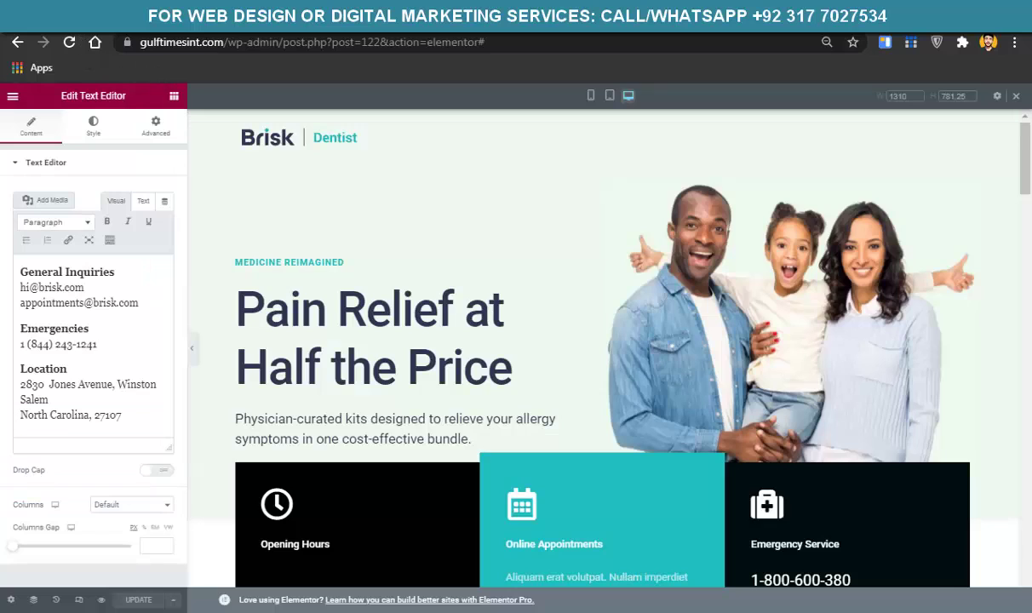
Step: Load the Quick Links menu in Appearance > Menus to view its items
left_click(93, 17)
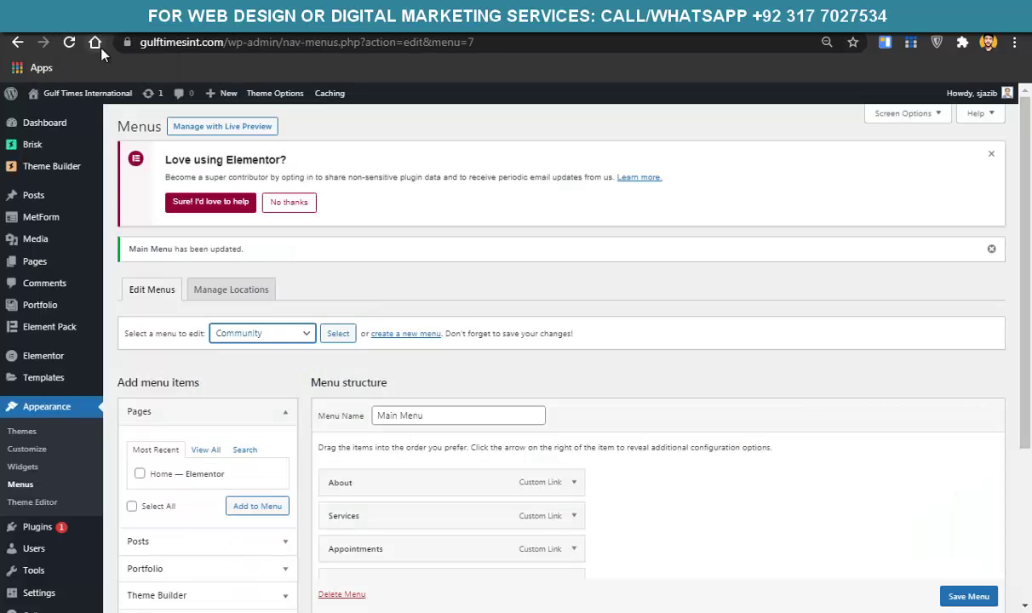
left_click(269, 333)
left_click(258, 424)
left_click(340, 337)
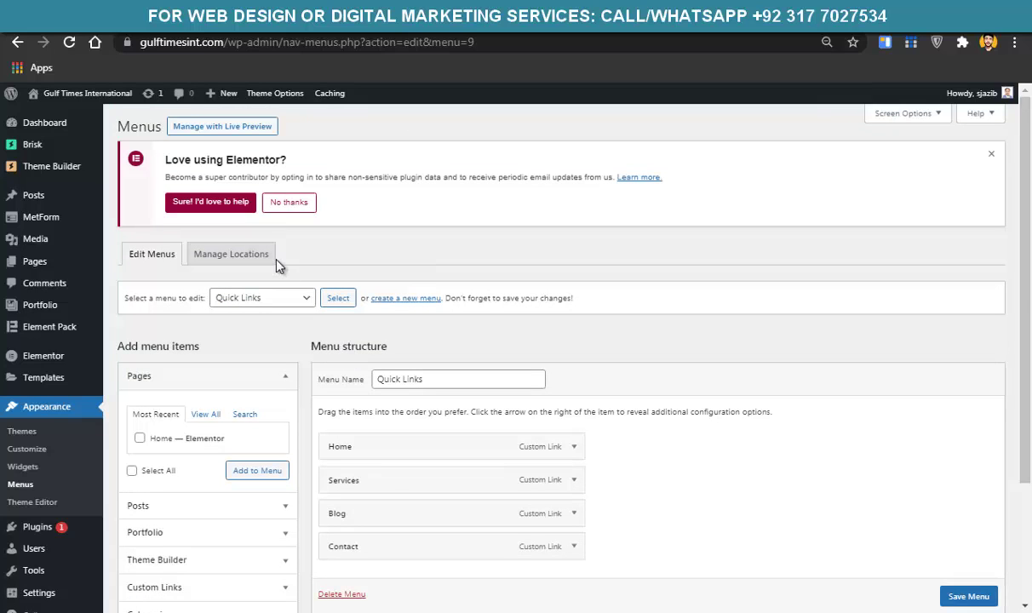
Step: Load the Help menu and review its About Brisk, Support and FAQ links
left_click(270, 298)
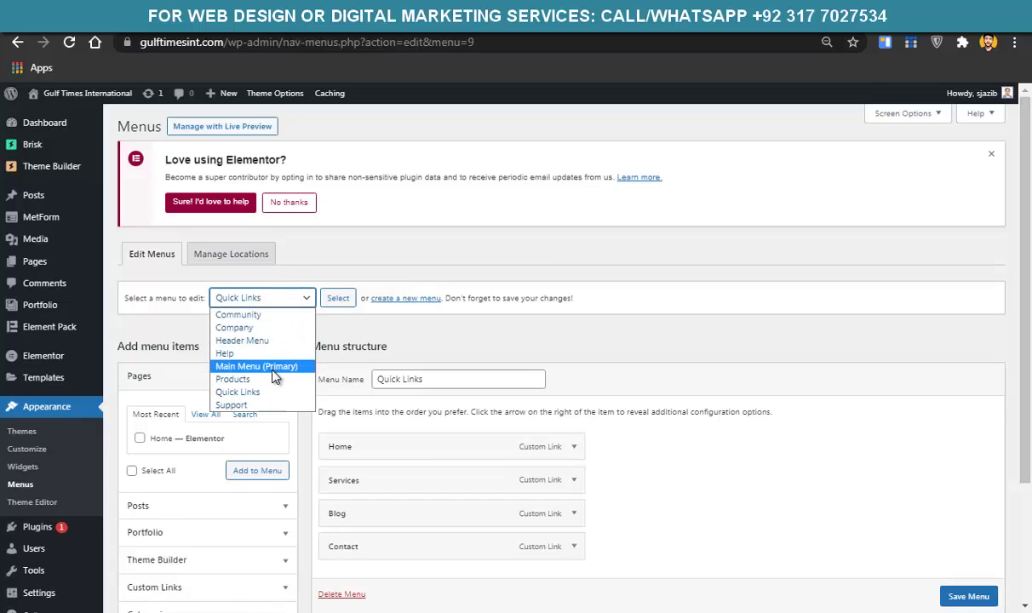
left_click(269, 353)
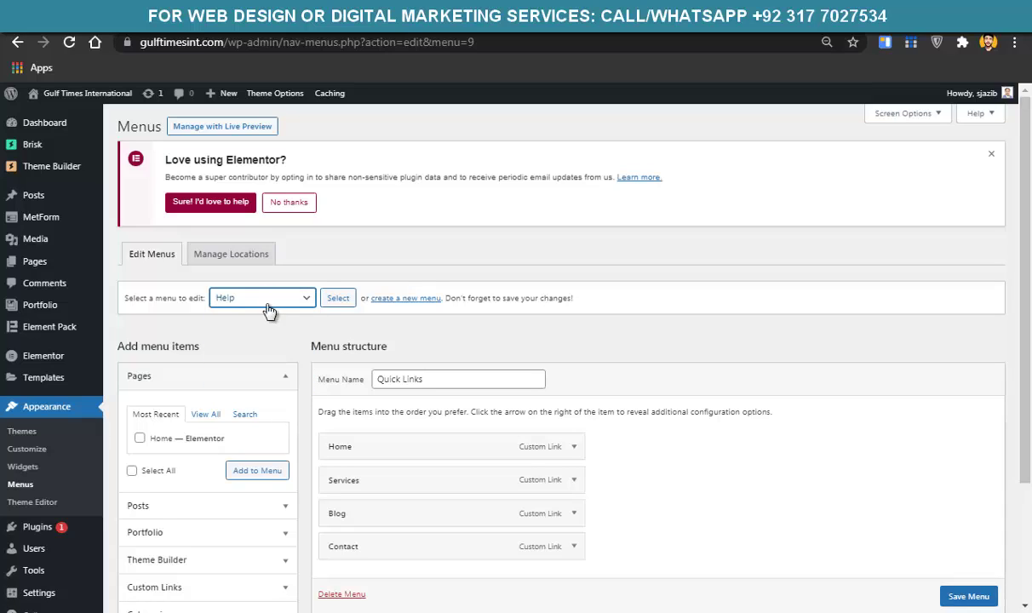
left_click(332, 298)
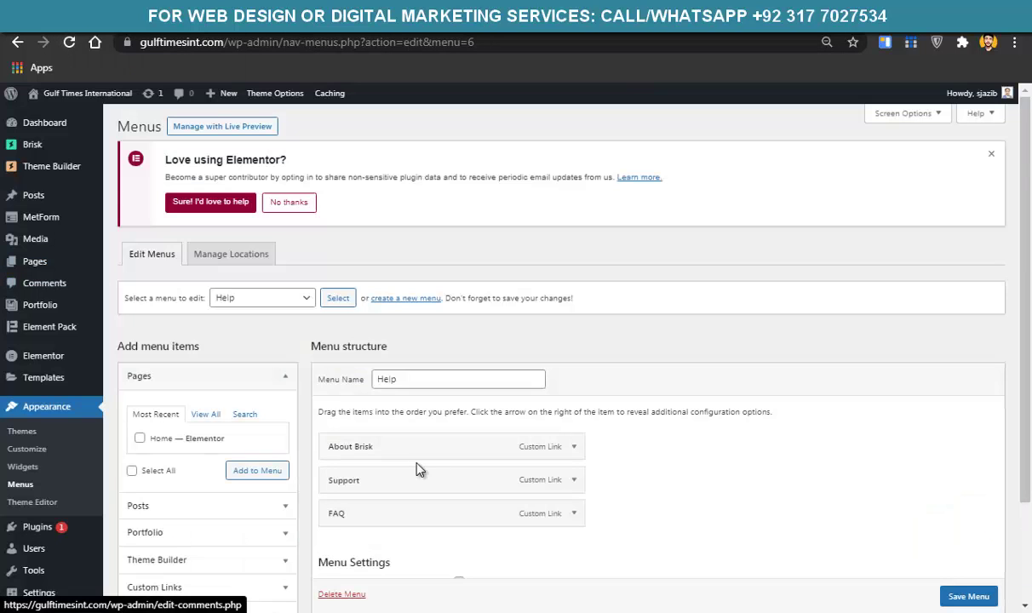
scroll(417, 469, "down", 2)
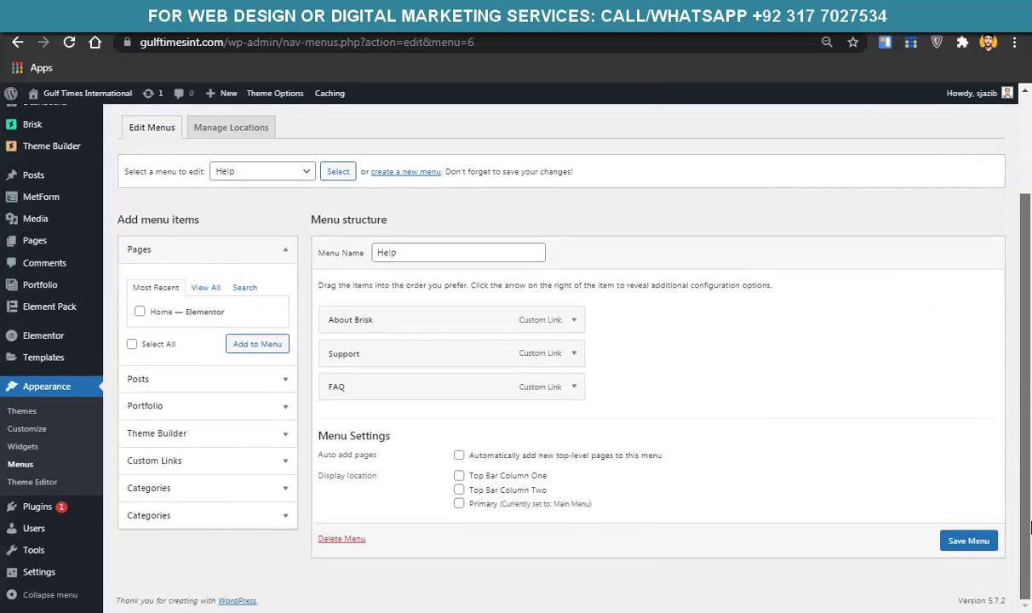
scroll(1028, 528, "up", 1)
scroll(1022, 392, "up", 1)
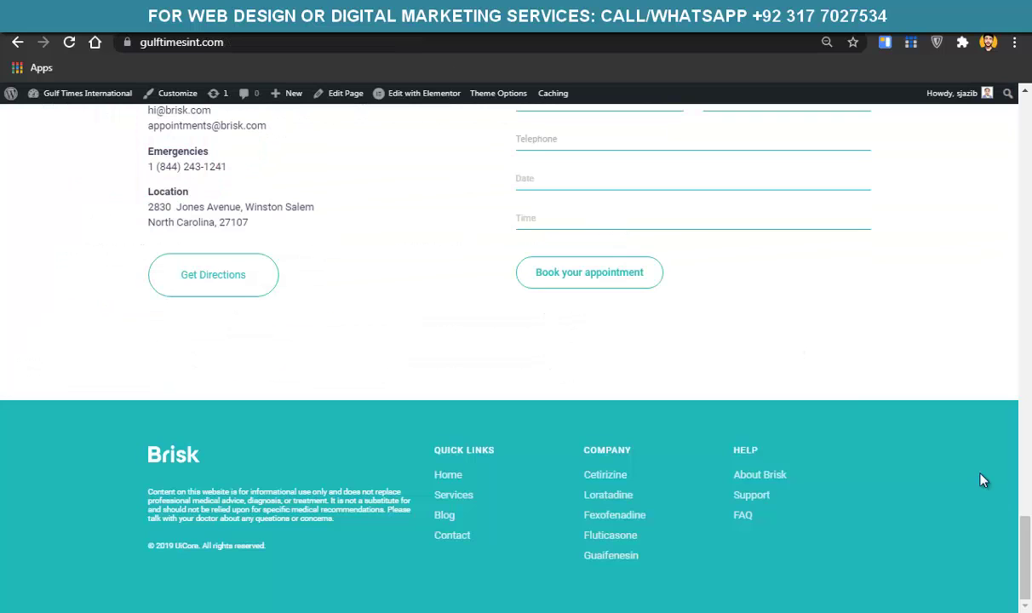
scroll(993, 285, "up", 20)
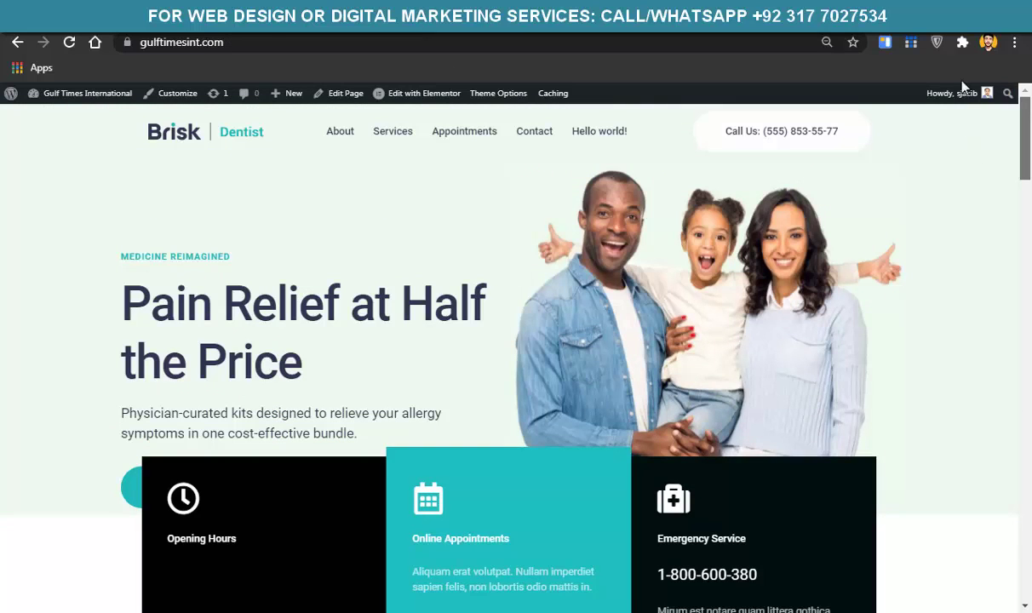
left_click(417, 93)
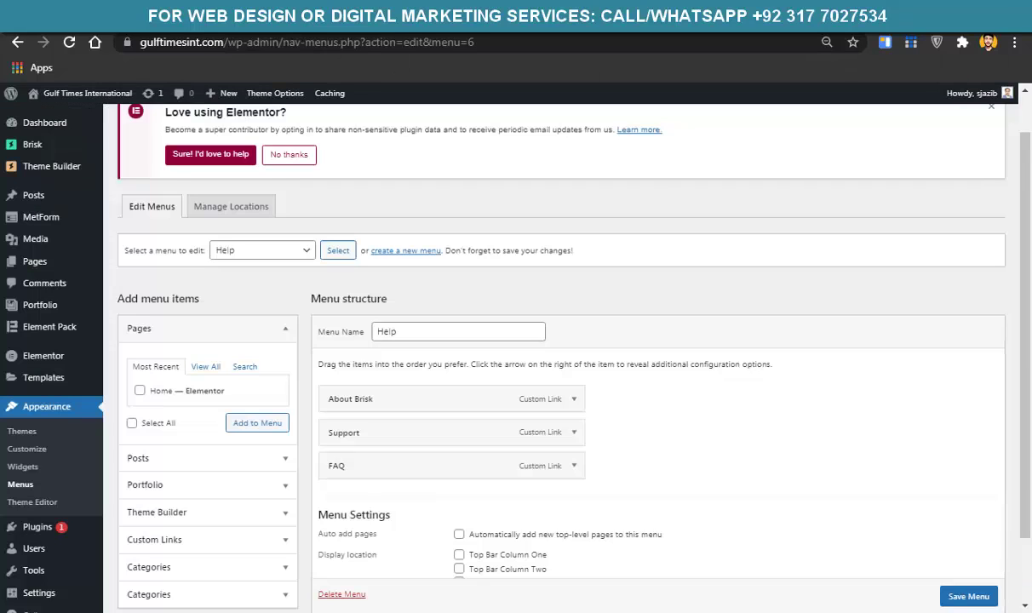
Step: Open the Header section of Brisk Theme Options to reach the Header Extras button text
left_click(67, 176)
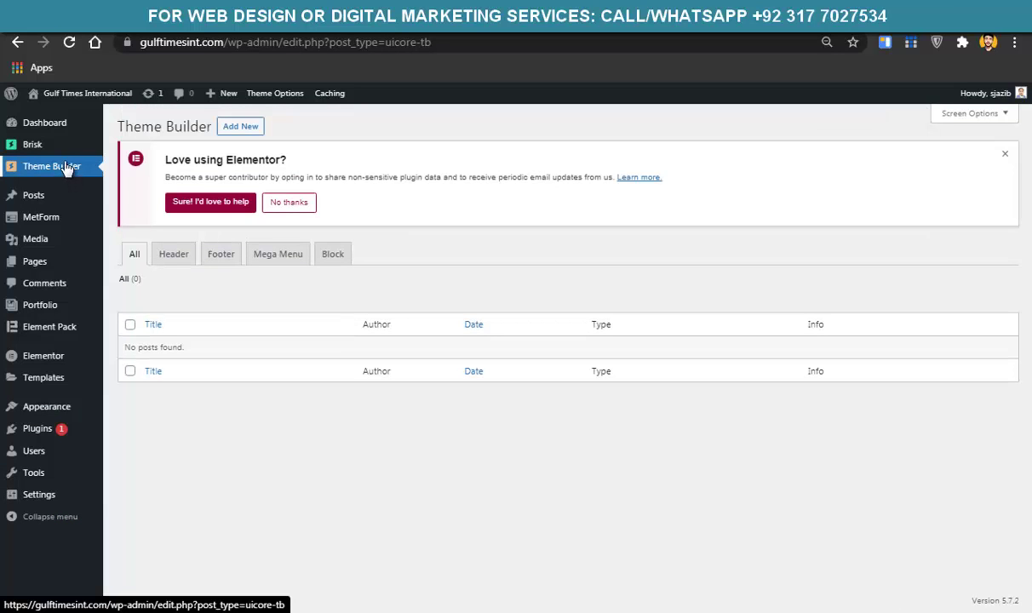
mouse_move(62, 147)
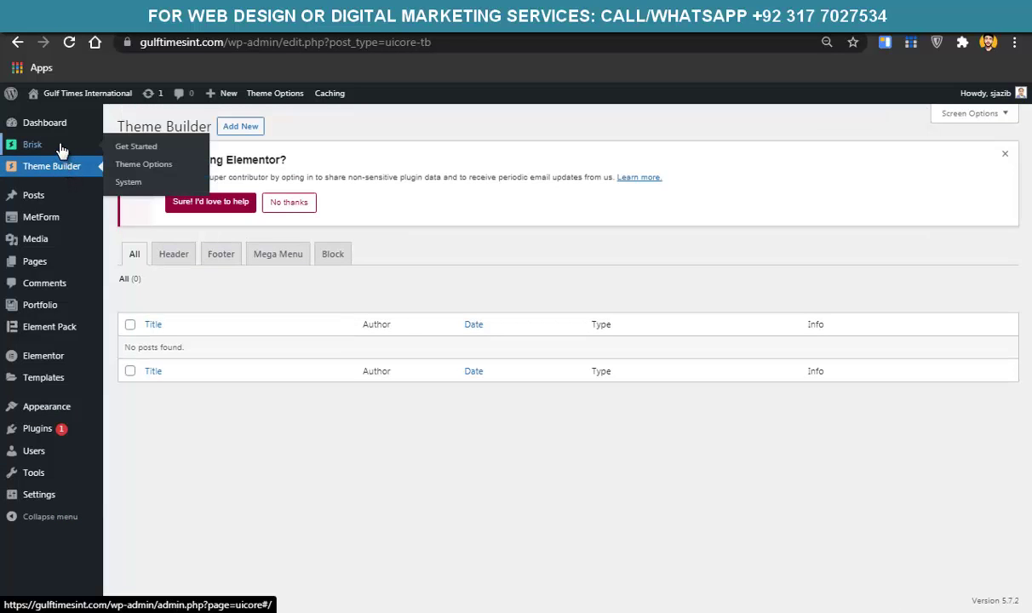
left_click(120, 148)
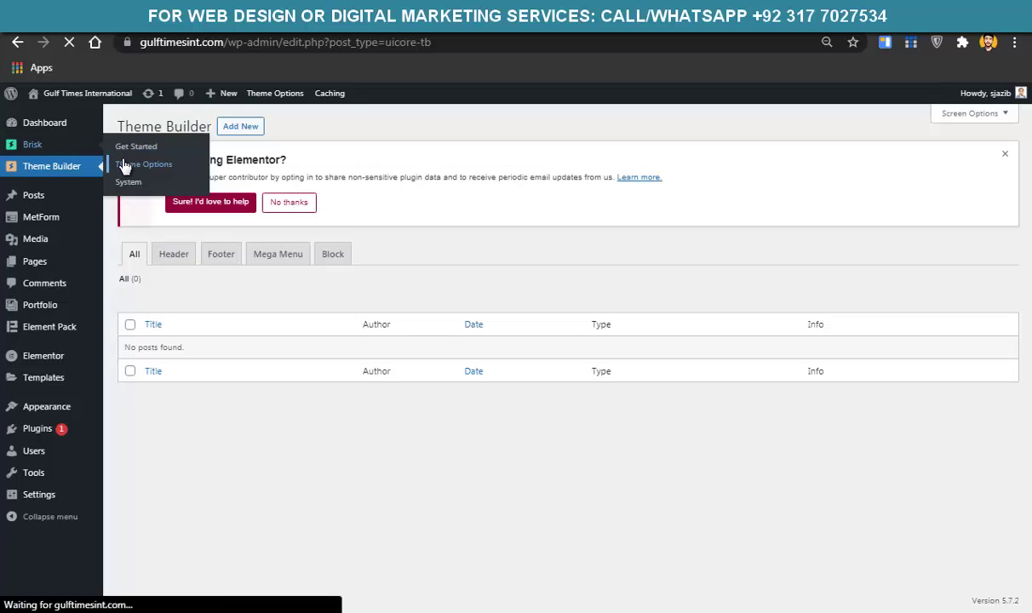
left_click(125, 164)
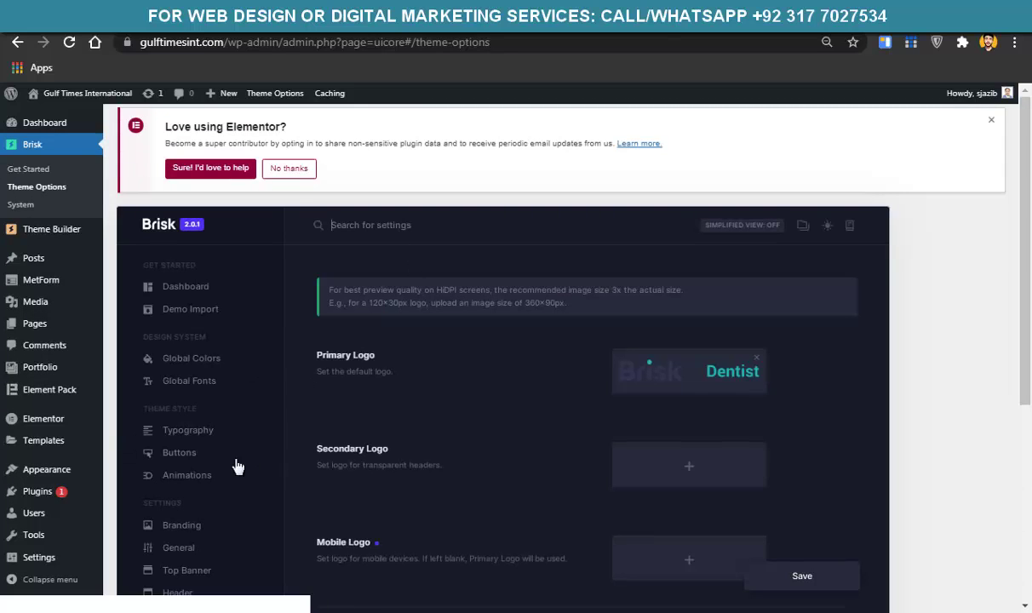
scroll(402, 432, "down", 2)
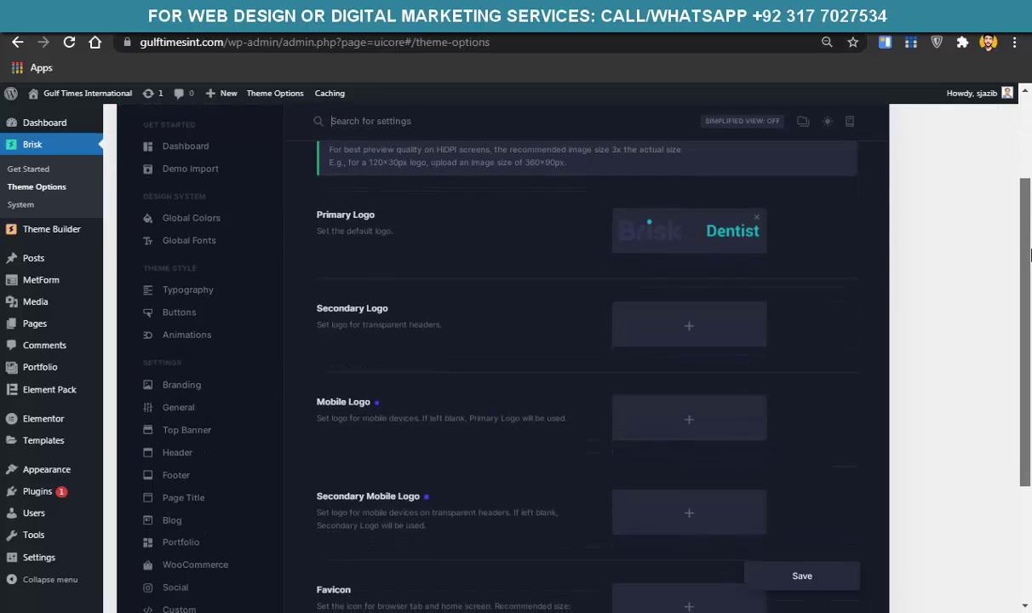
left_click(174, 450)
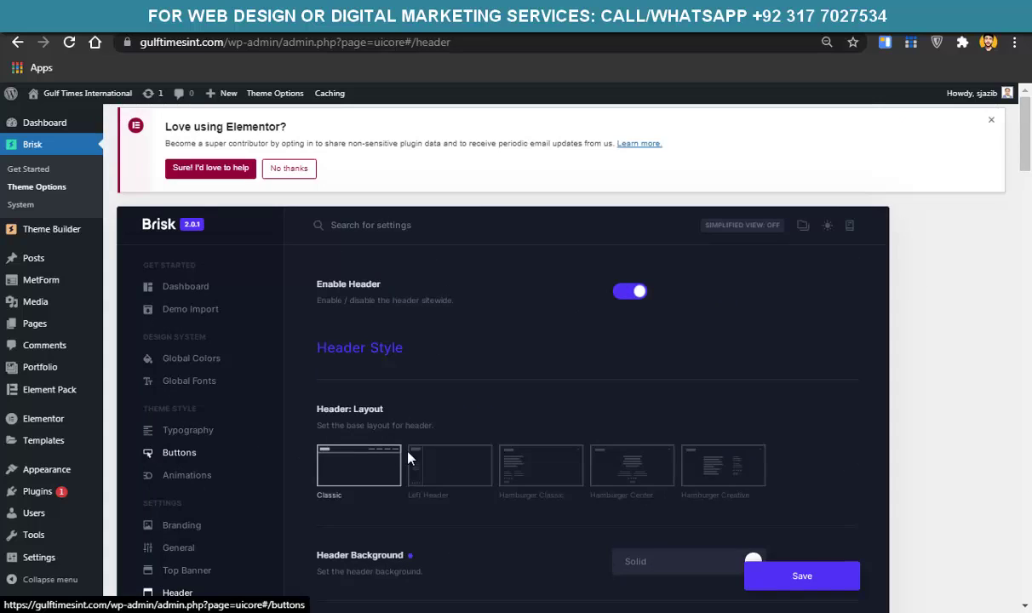
scroll(1030, 220, "down", 10)
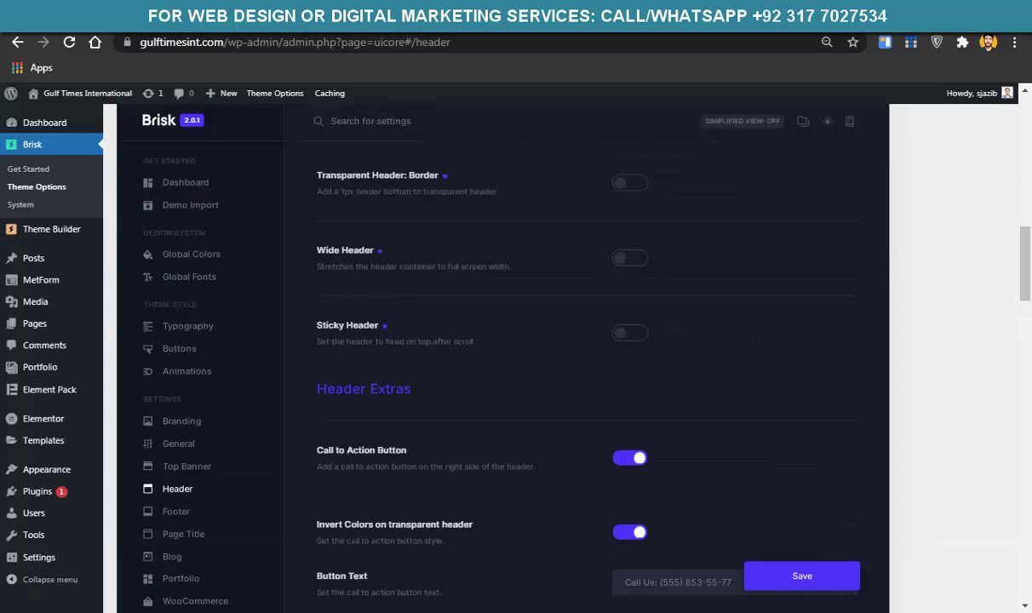
scroll(1025, 264, "down", 4)
scroll(1020, 269, "up", 1)
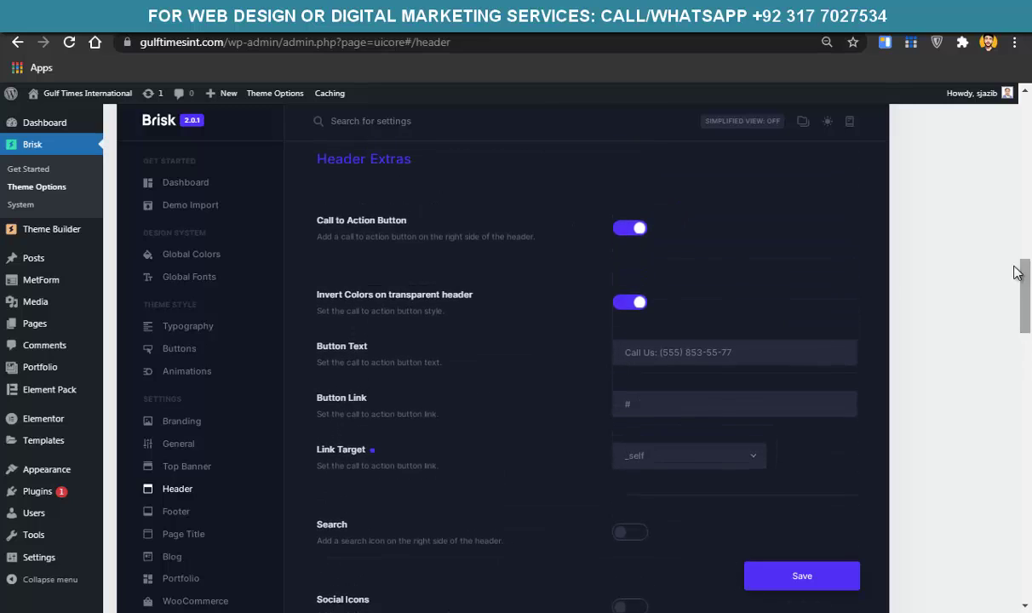
Step: Replace the old phone number in the header Button Text with the new number and save
triple_click(688, 349)
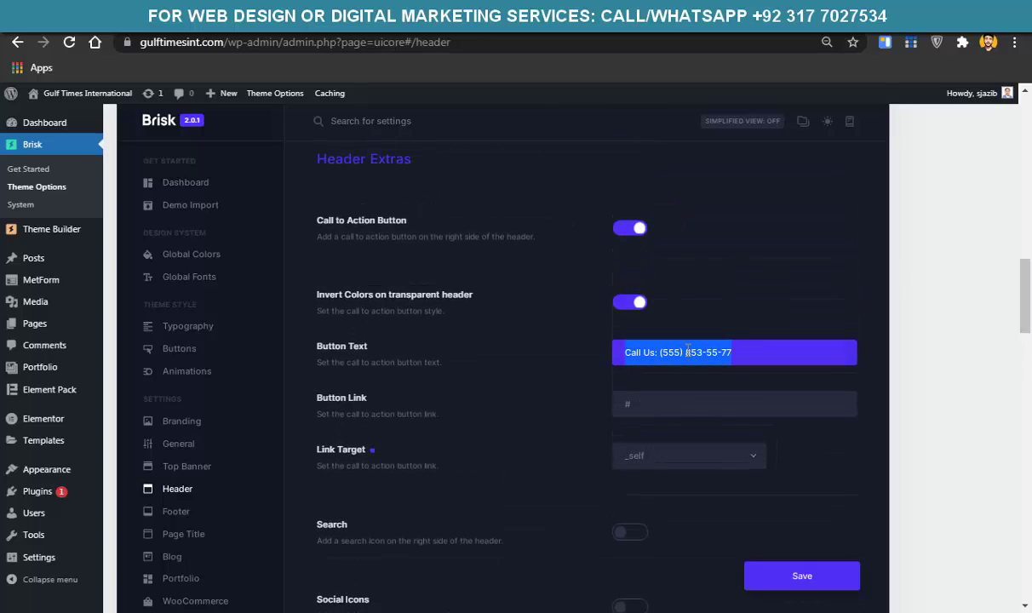
left_click_drag(733, 352, 661, 352)
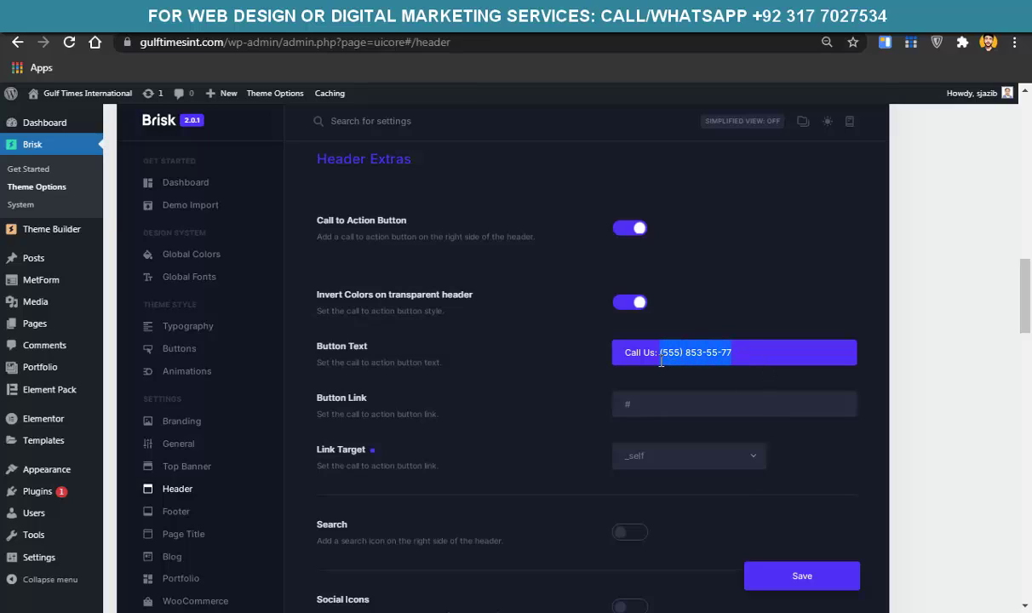
key("BackSpace")
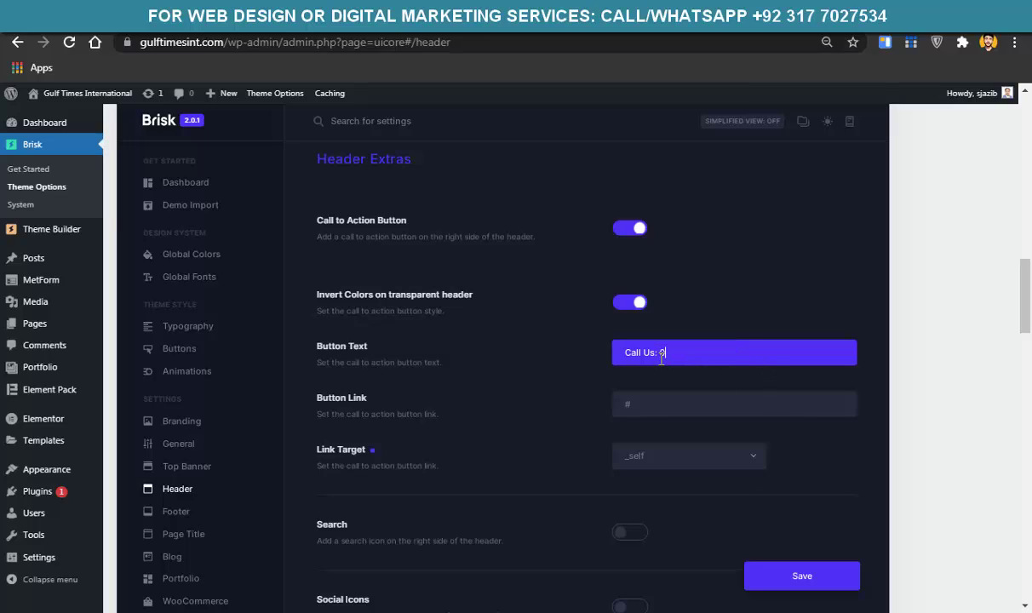
left_click(668, 352)
key("BackSpace")
type("+92")
left_click(792, 568)
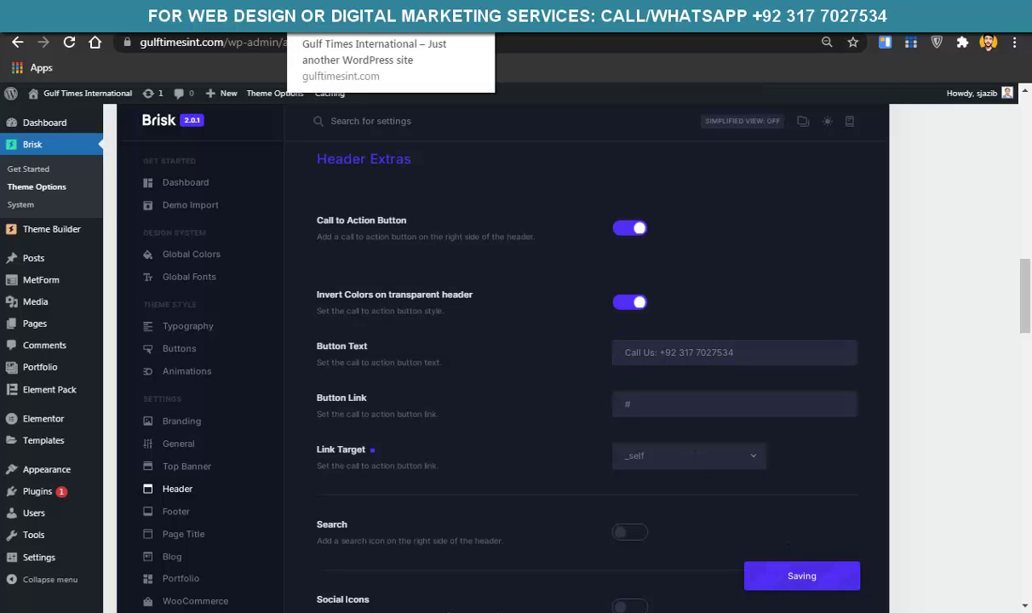
left_click(357, 15)
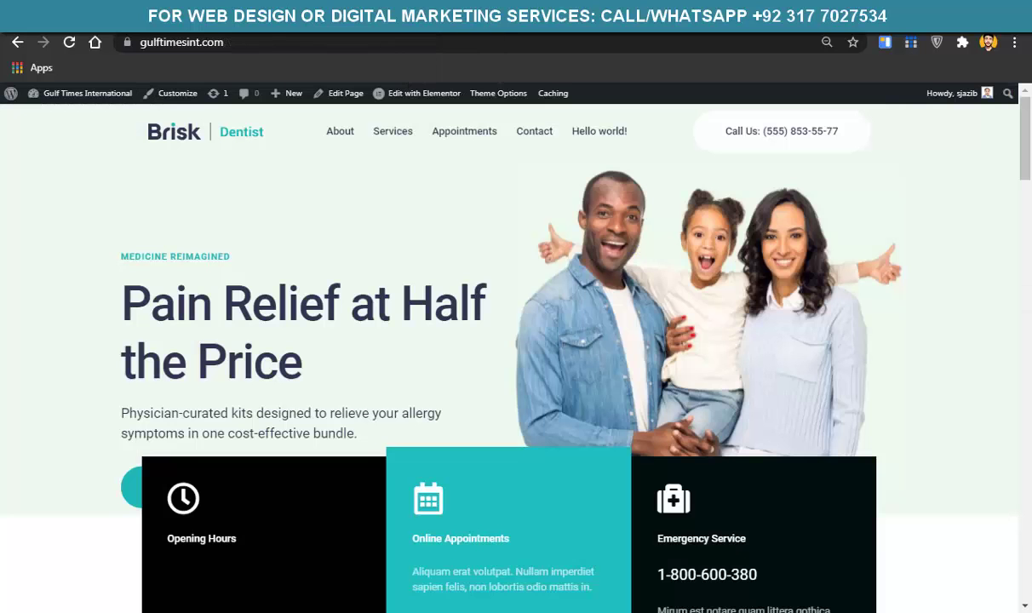
Step: Reload the homepage to confirm the new call button number, then select the footer disclaimer text
left_click(69, 41)
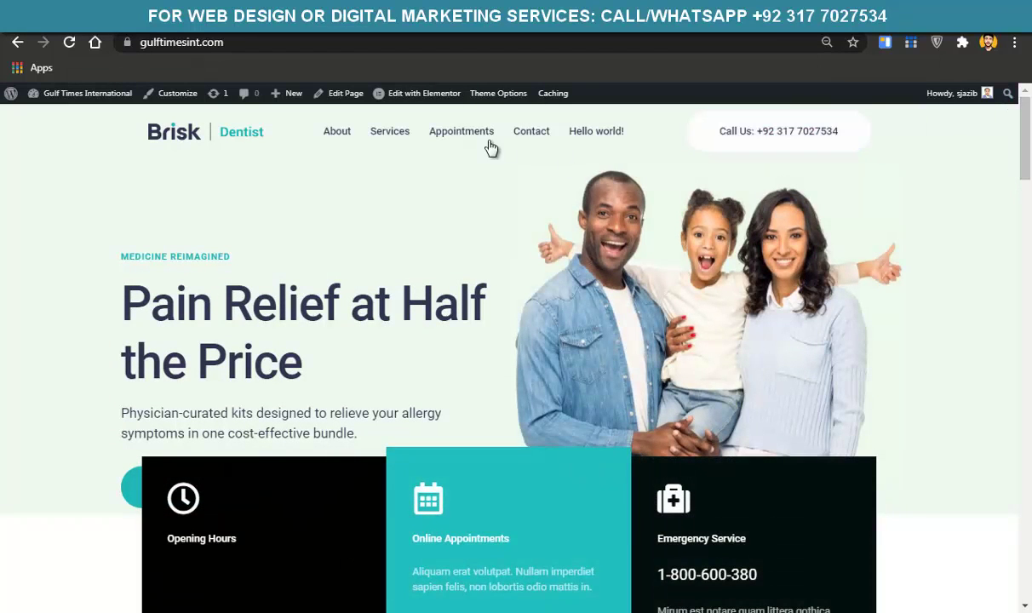
scroll(647, 149, "down", 10)
scroll(511, 357, "down", 5)
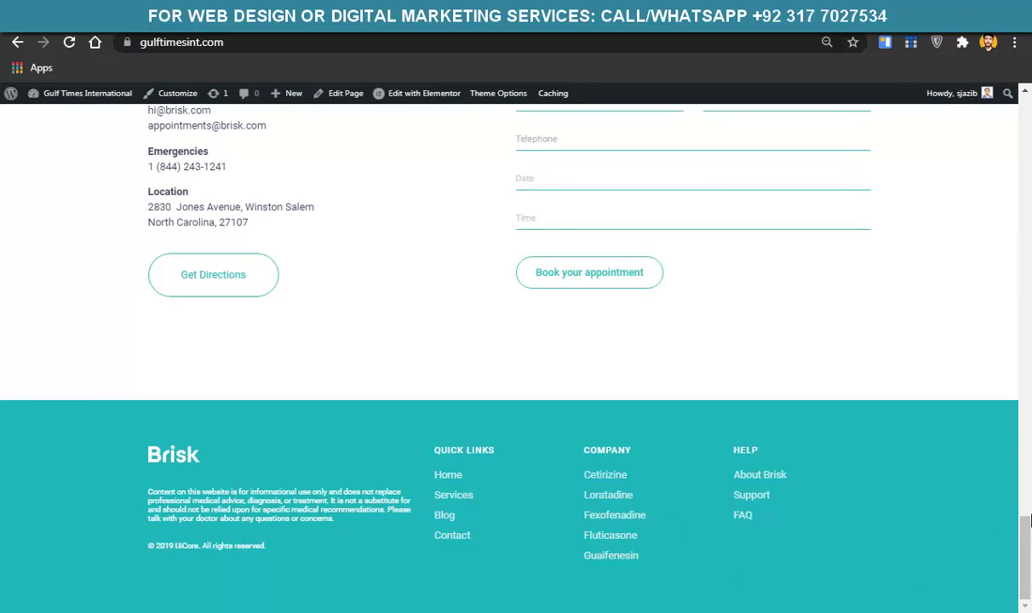
mouse_move(1025, 596)
left_mouse_down()
mouse_move(1025, 518)
mouse_move(1027, 600)
left_mouse_up()
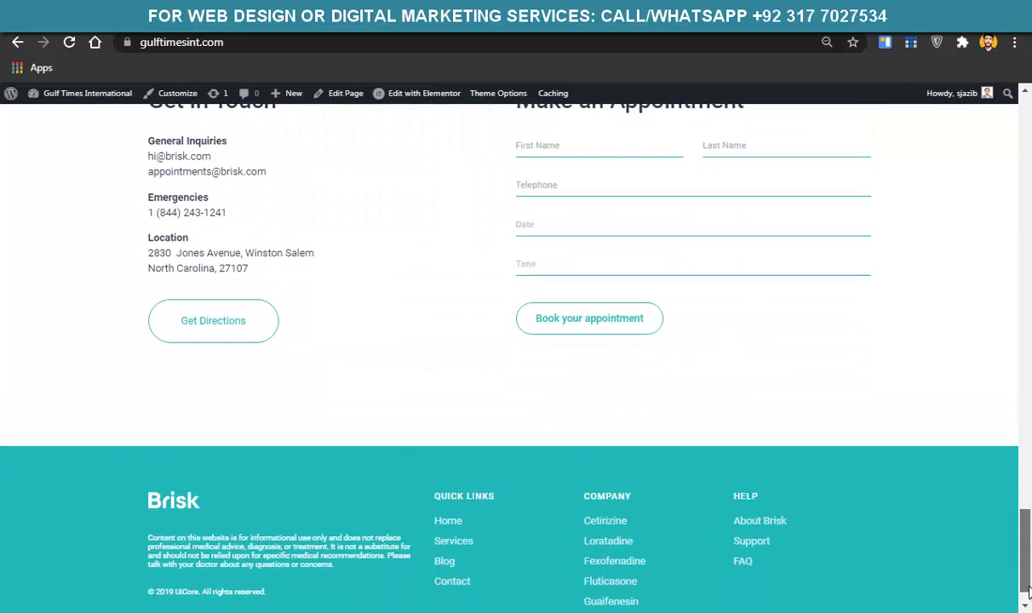
left_click_drag(147, 489, 311, 548)
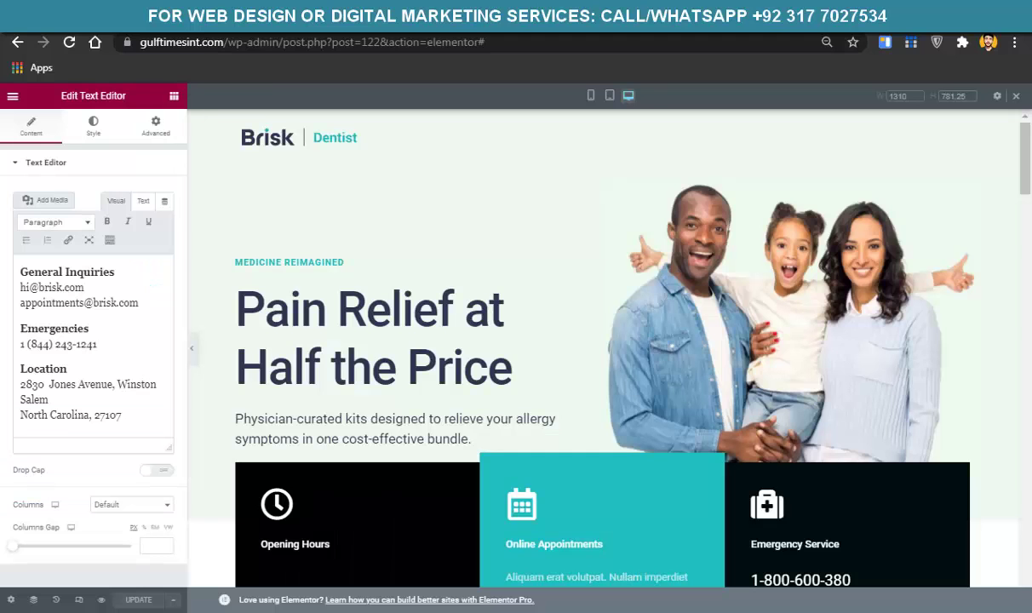
Step: In Brisk Theme Options > Footer, switch Enable Footer off and Enable Copyright on
left_click(85, 19)
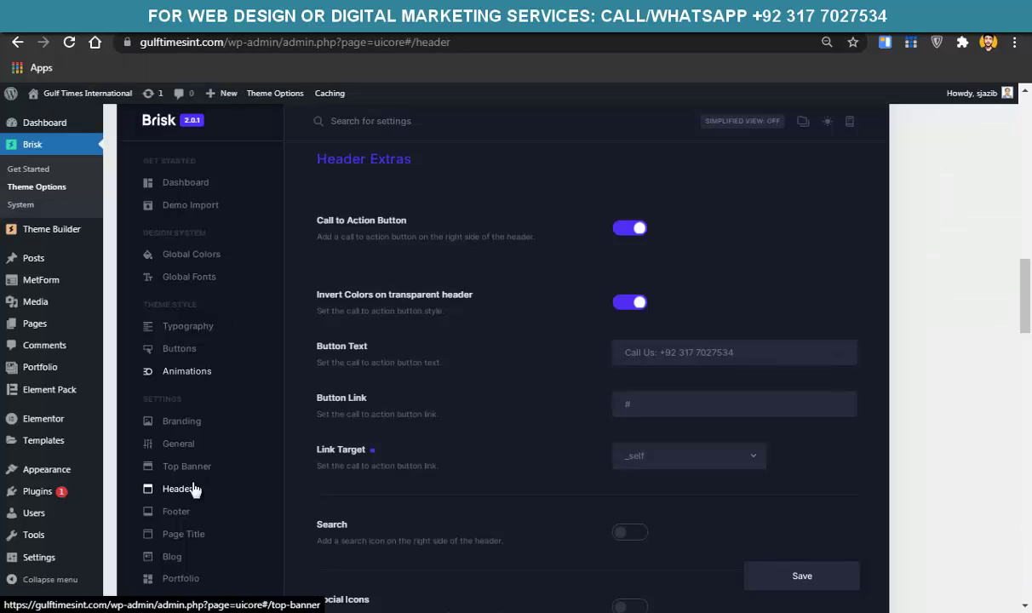
left_click(176, 510)
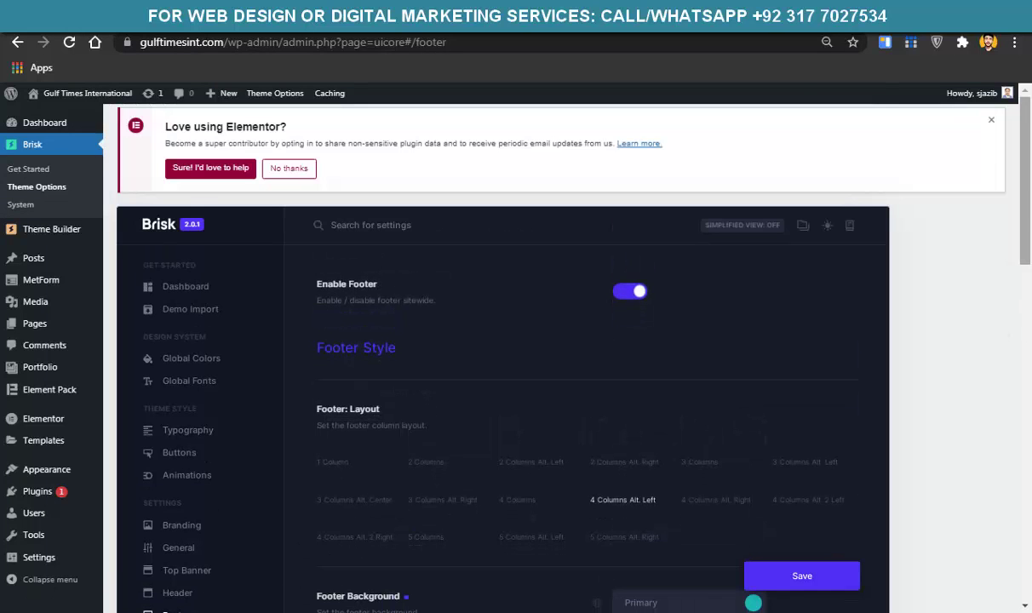
scroll(1028, 149, "down", 2)
scroll(1028, 149, "up", 2)
left_click_drag(1027, 228, 1027, 435)
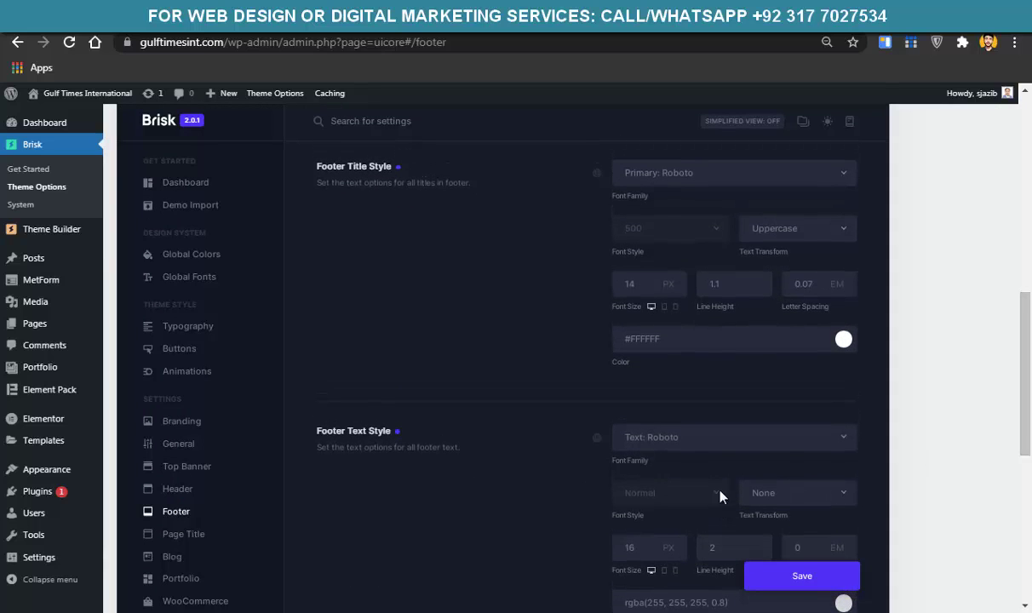
left_click_drag(1006, 333, 1028, 173)
left_click(1026, 256)
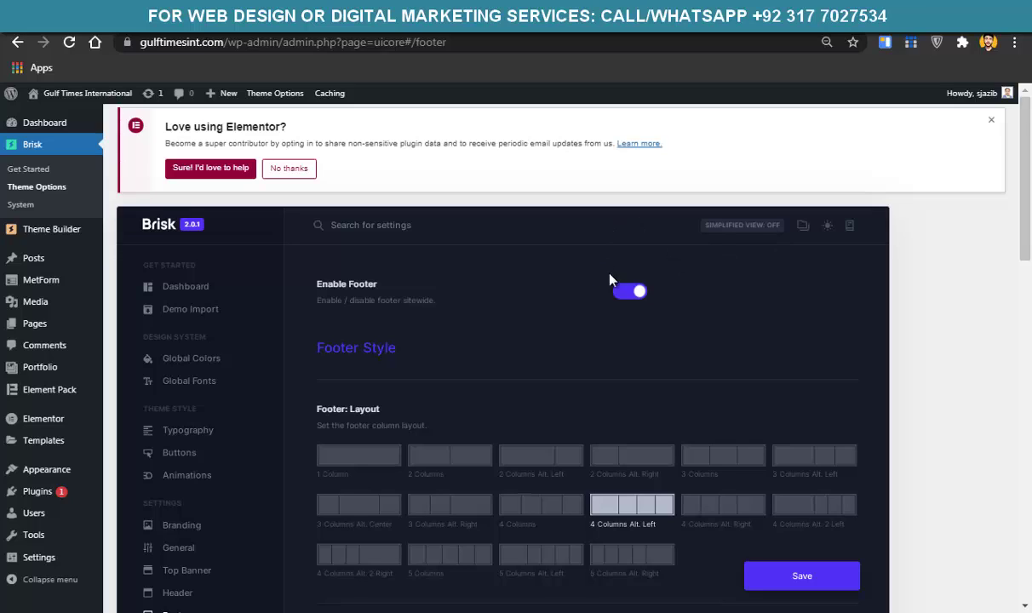
left_click(628, 292)
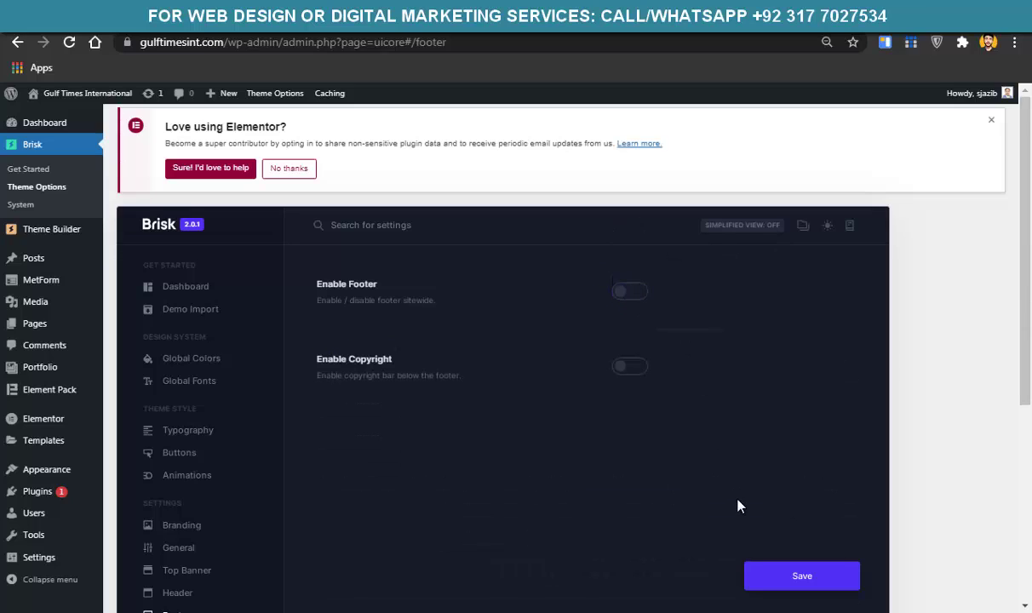
left_click(635, 374)
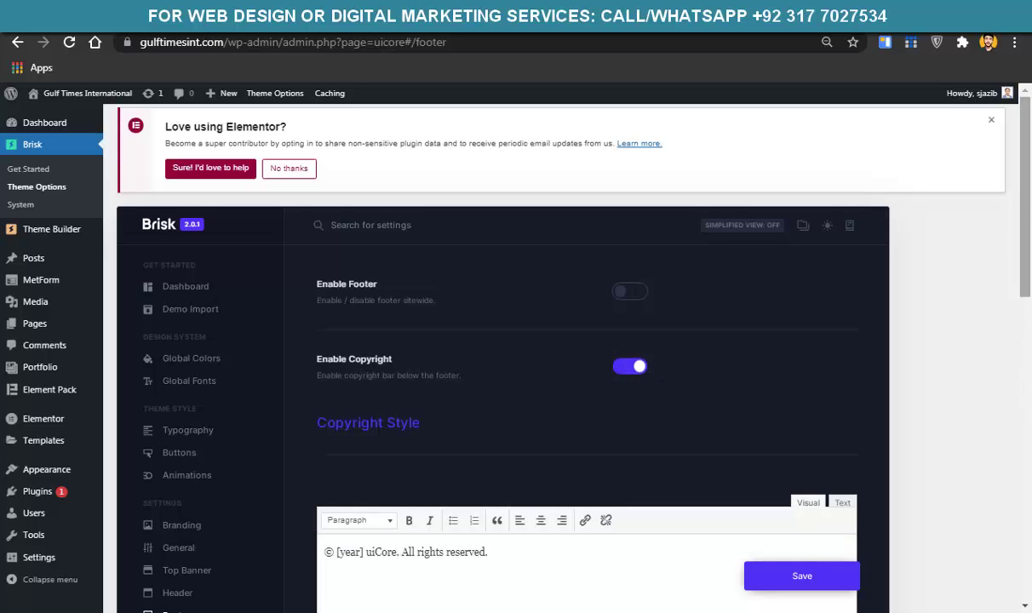
left_click_drag(1026, 216, 939, 159)
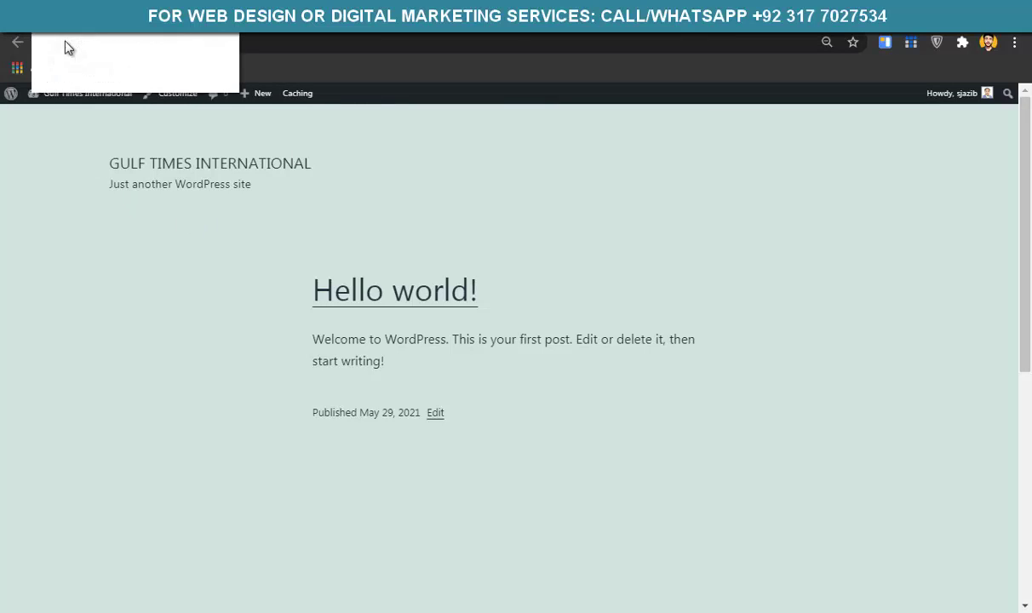
Step: Reload the Brisk Dentist homepage to check the new call number
left_click(69, 43)
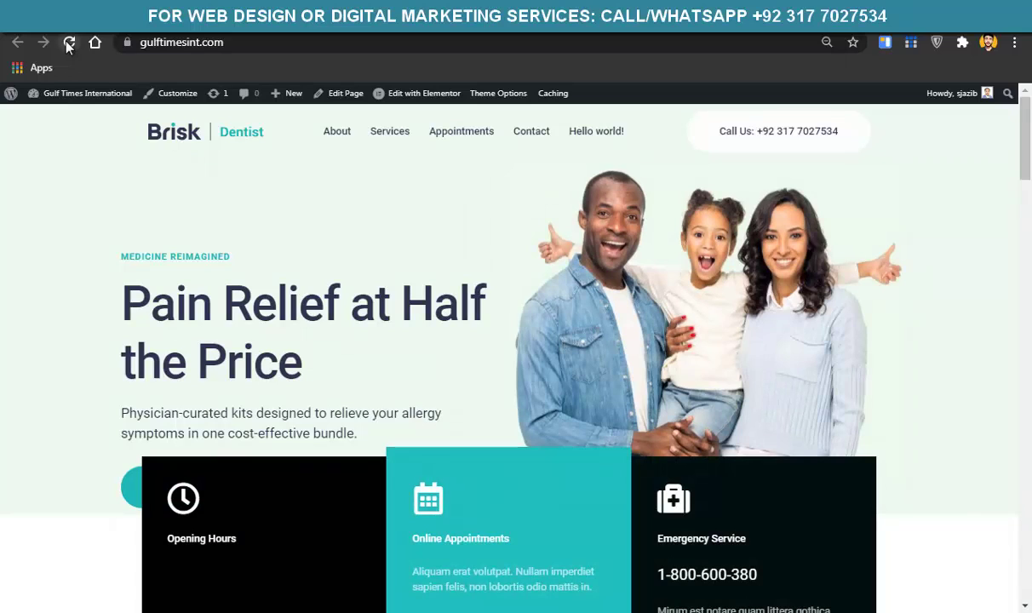
Step: Leave the site for the browser's blank new-tab page
left_click(69, 43)
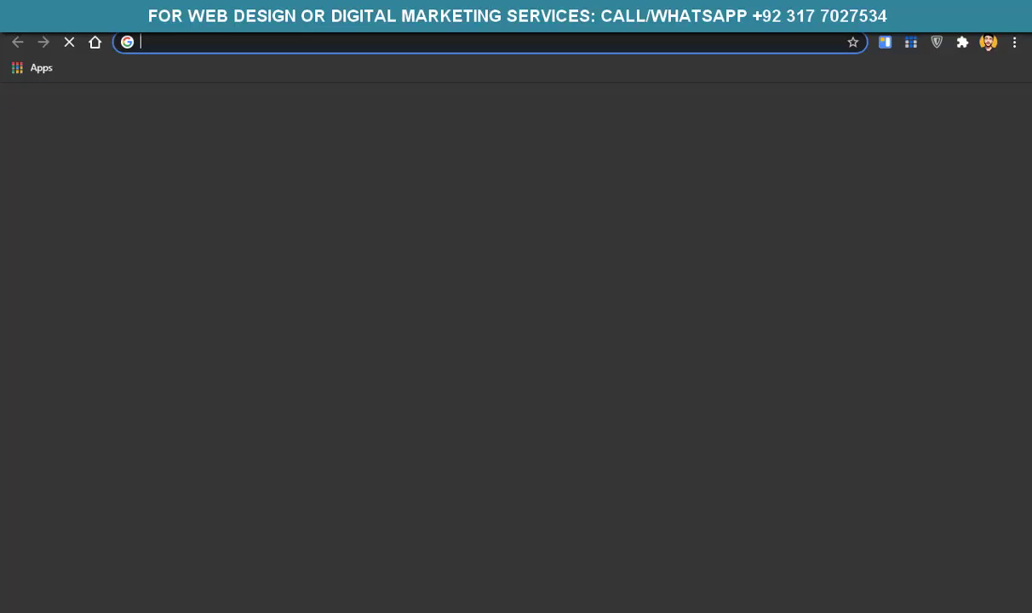